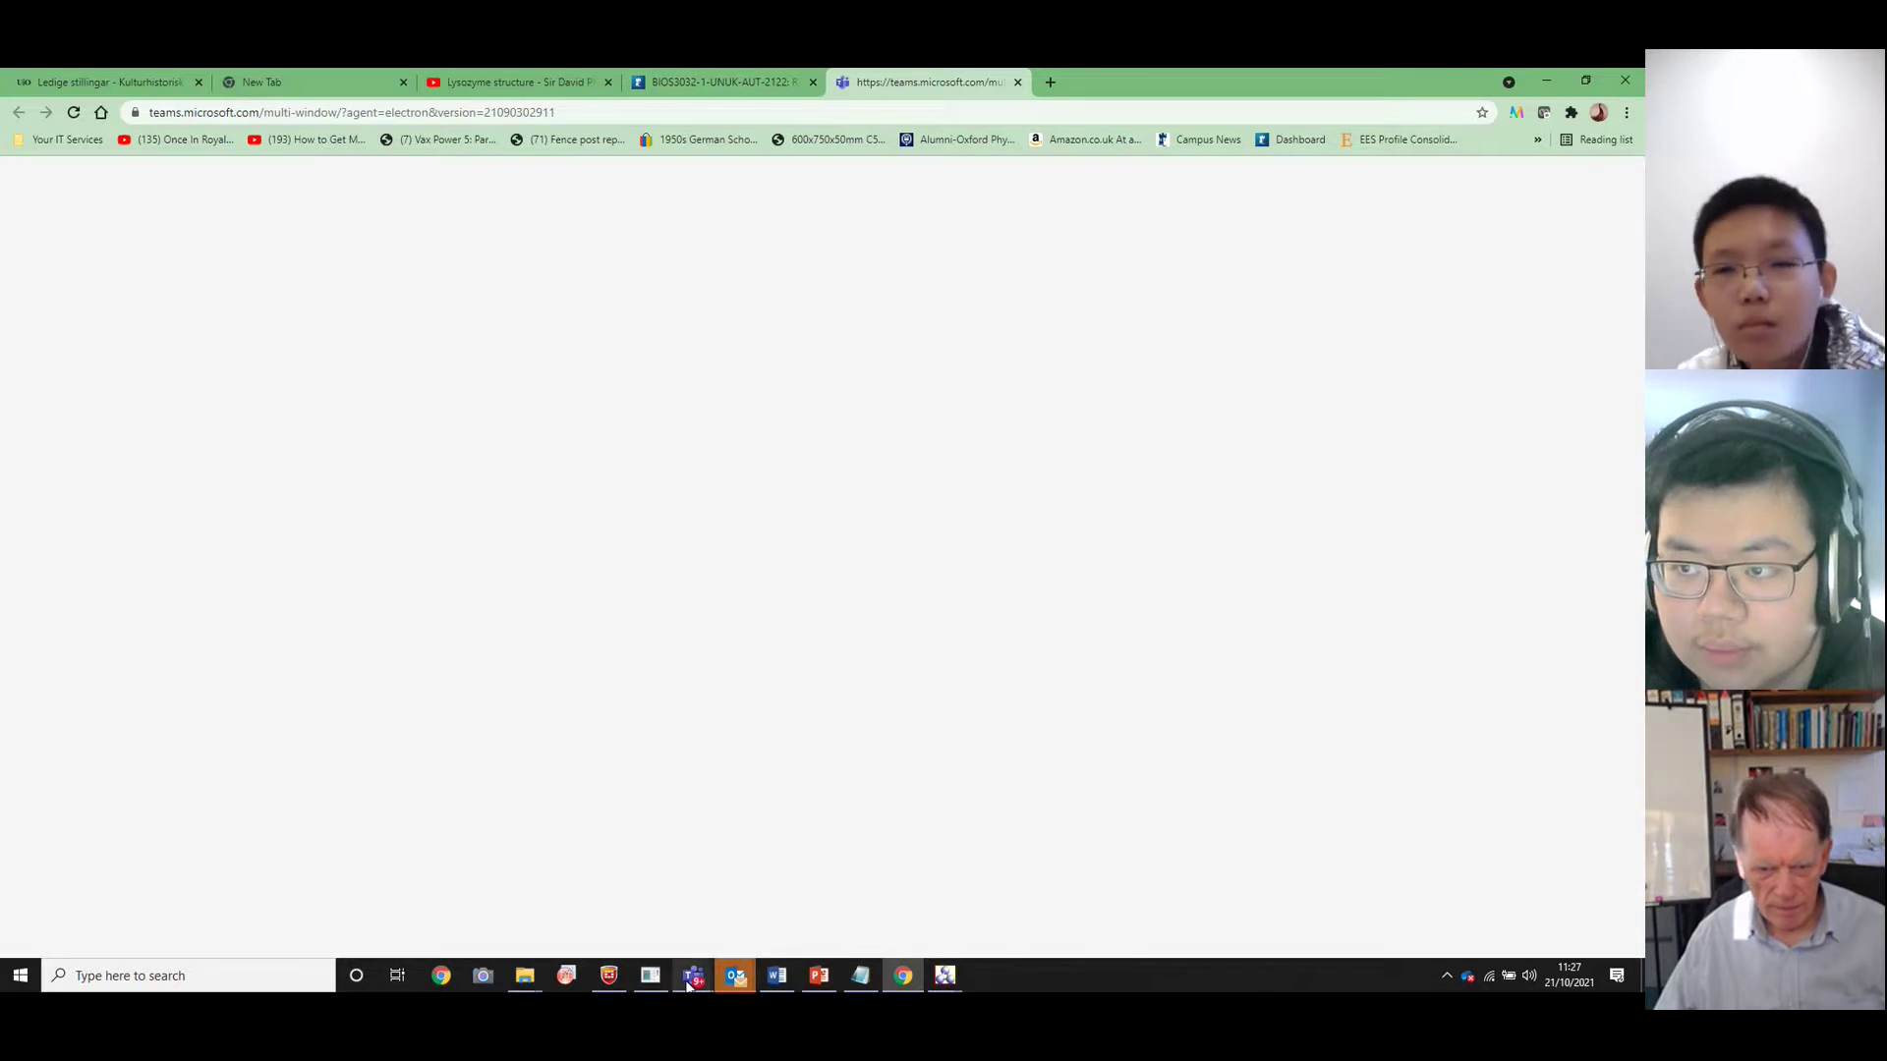
mouse_move(691, 977)
left_click(739, 924)
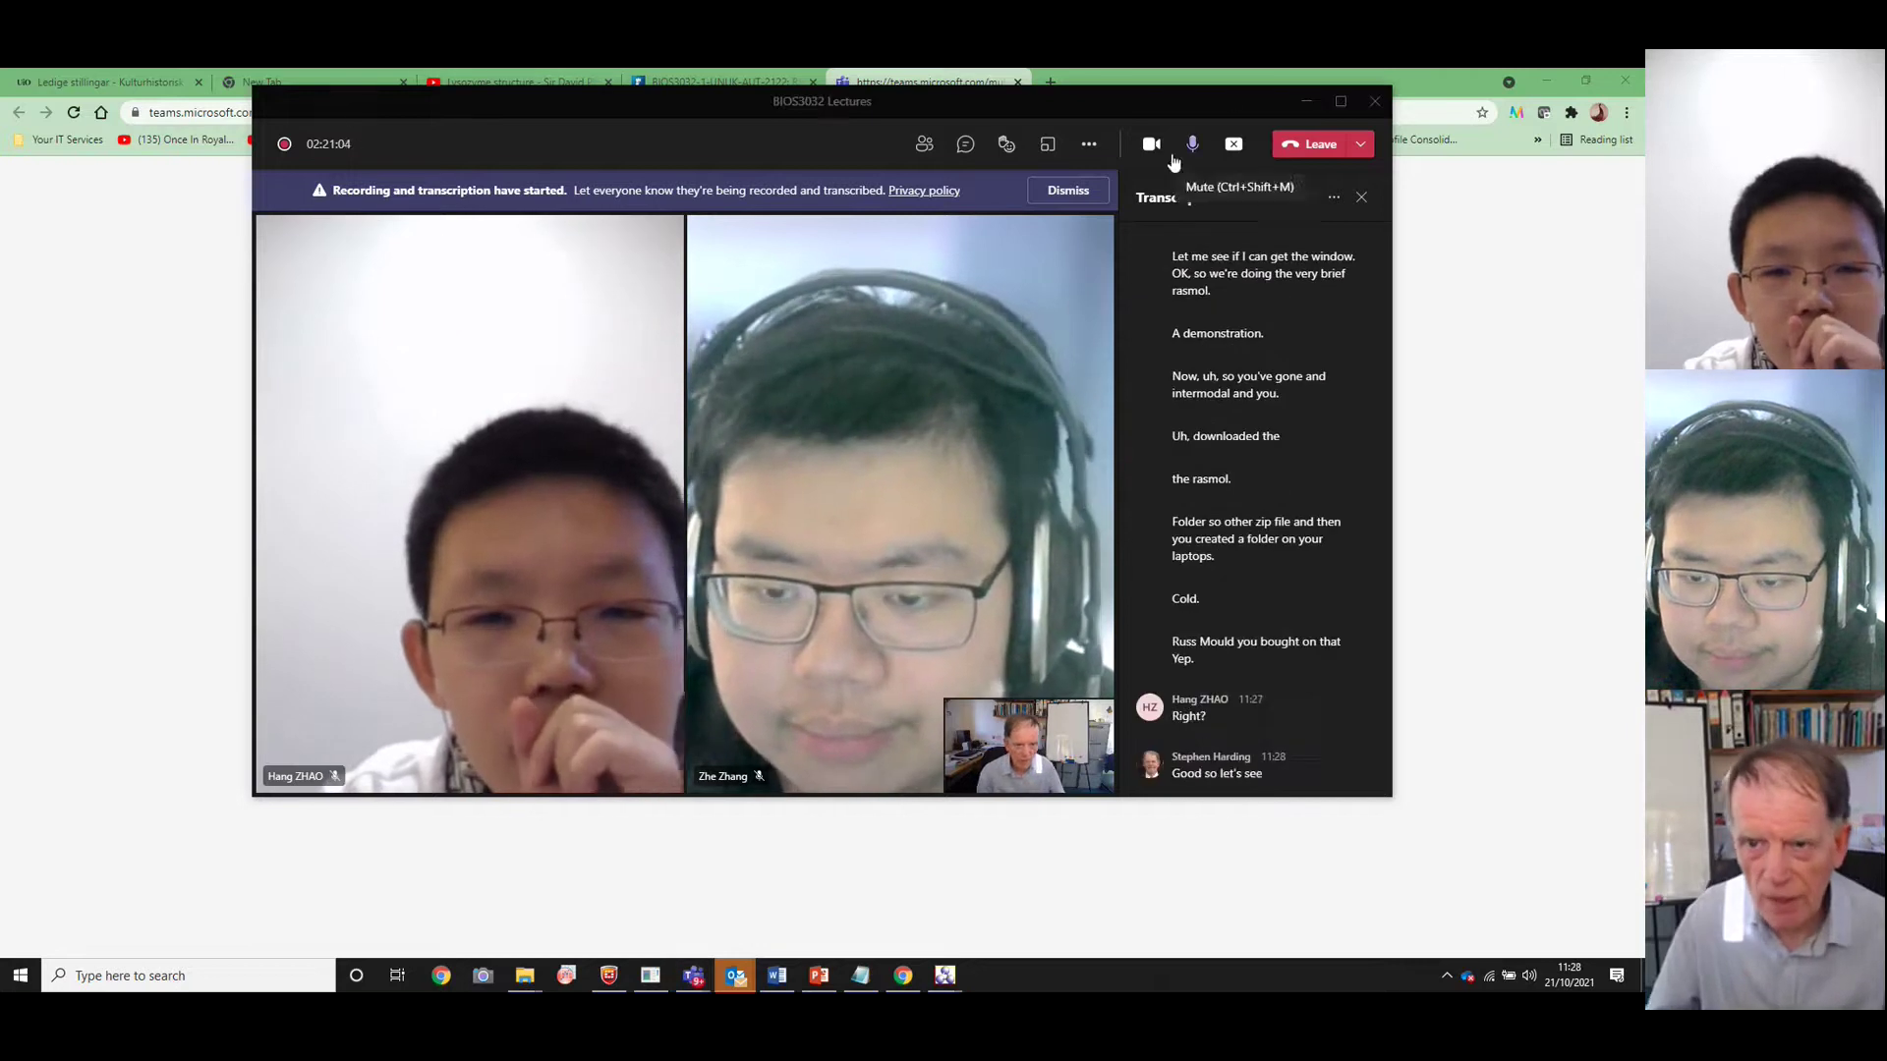
left_click(1006, 144)
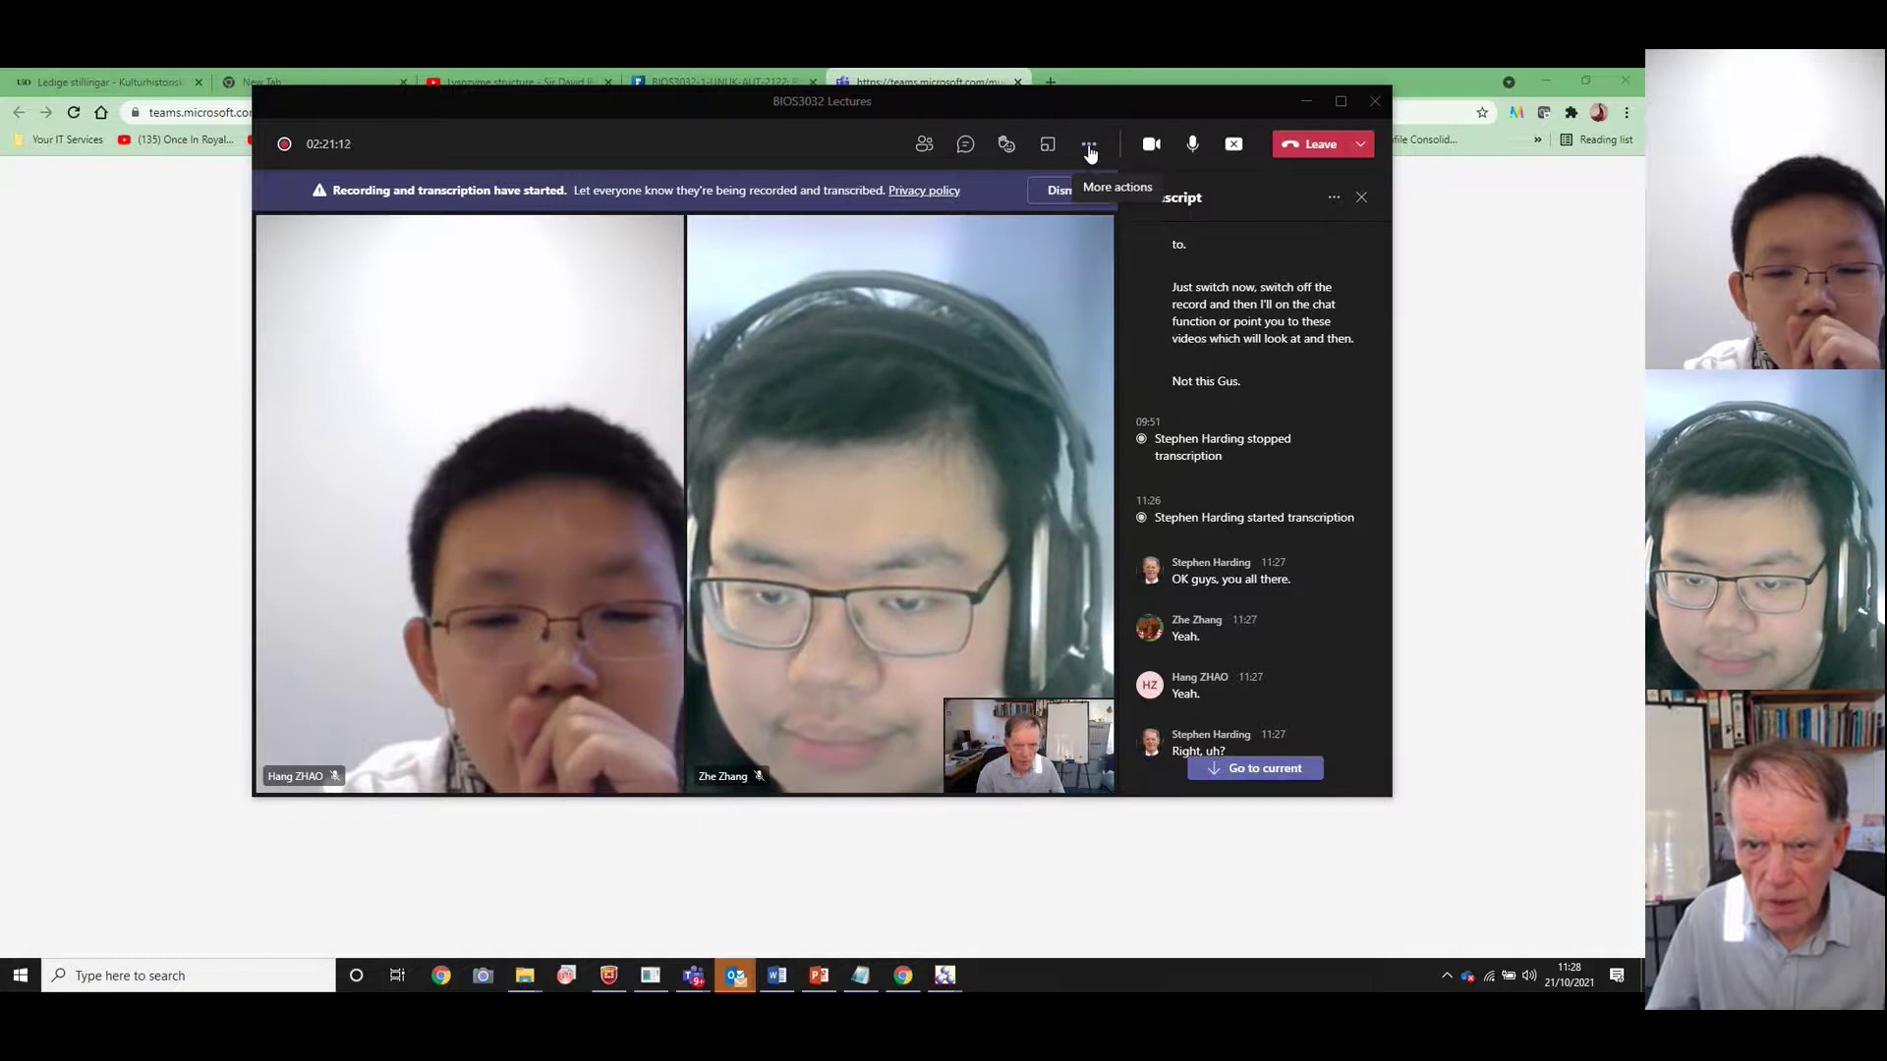
left_click(1232, 160)
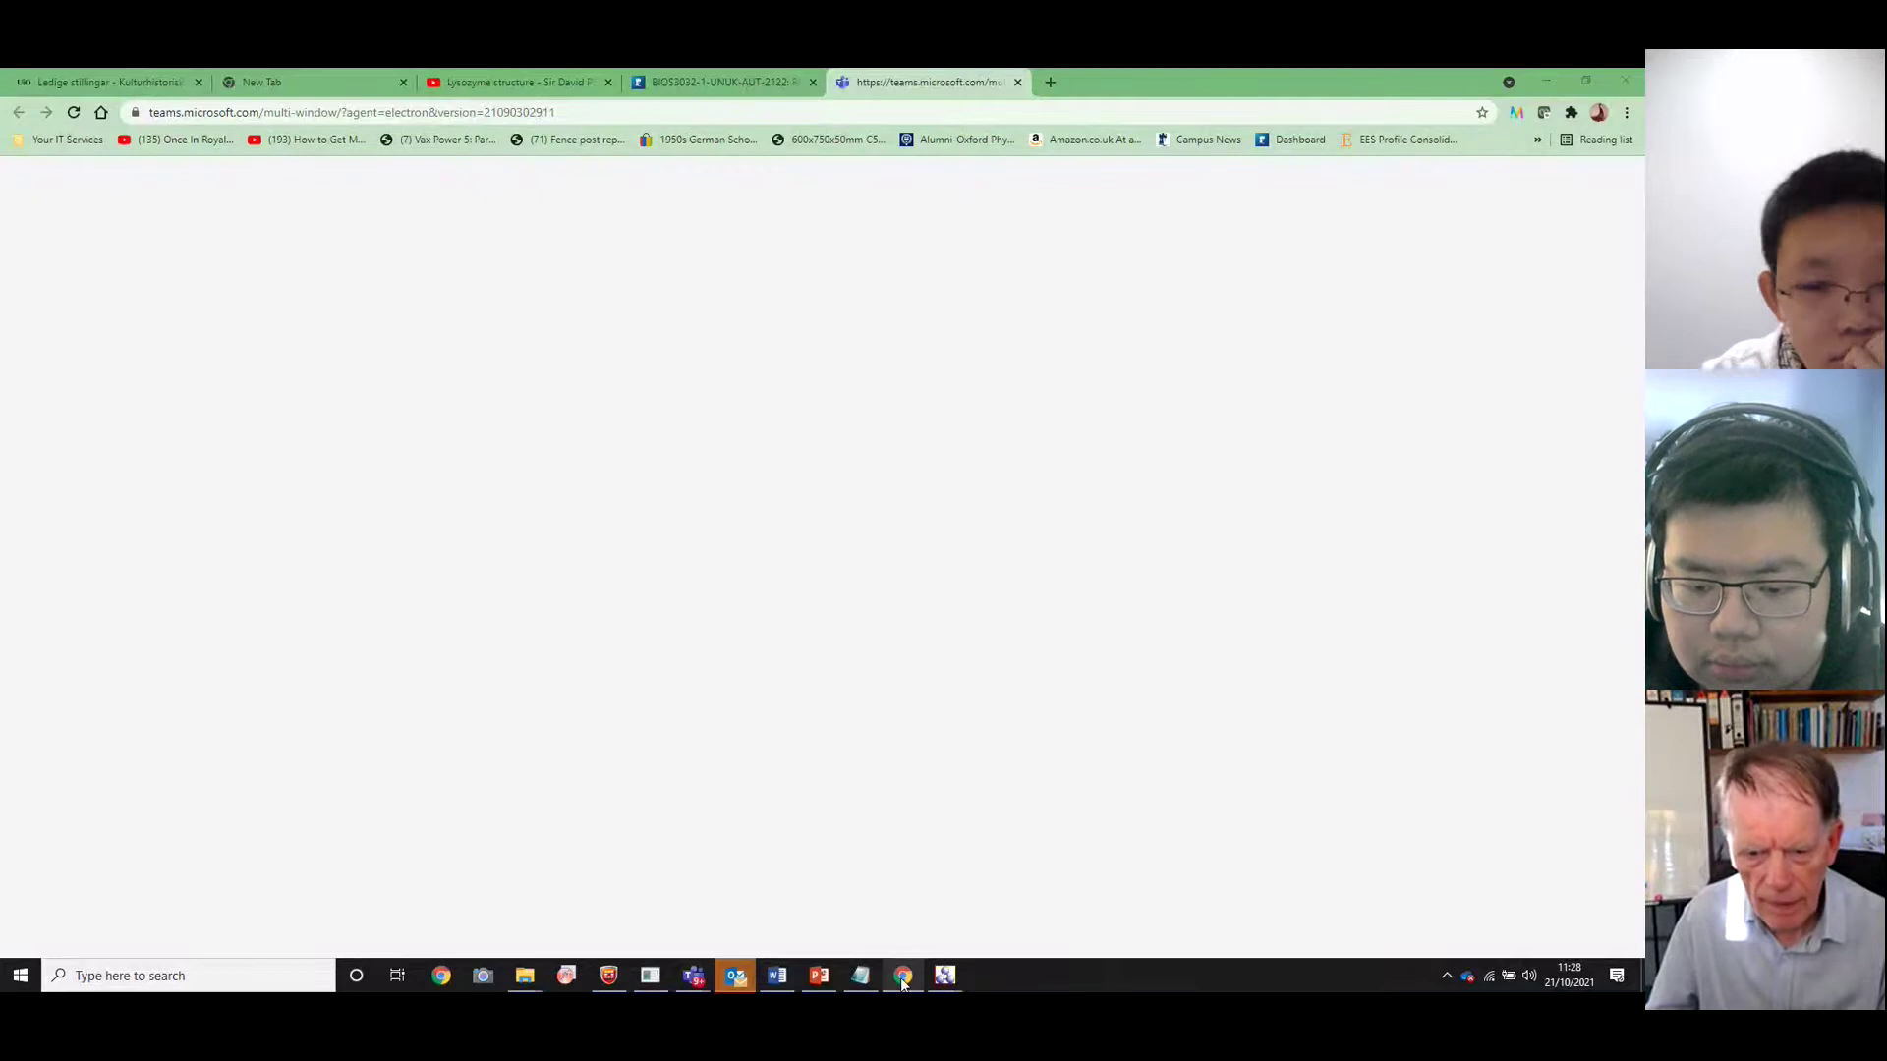
mouse_move(904, 978)
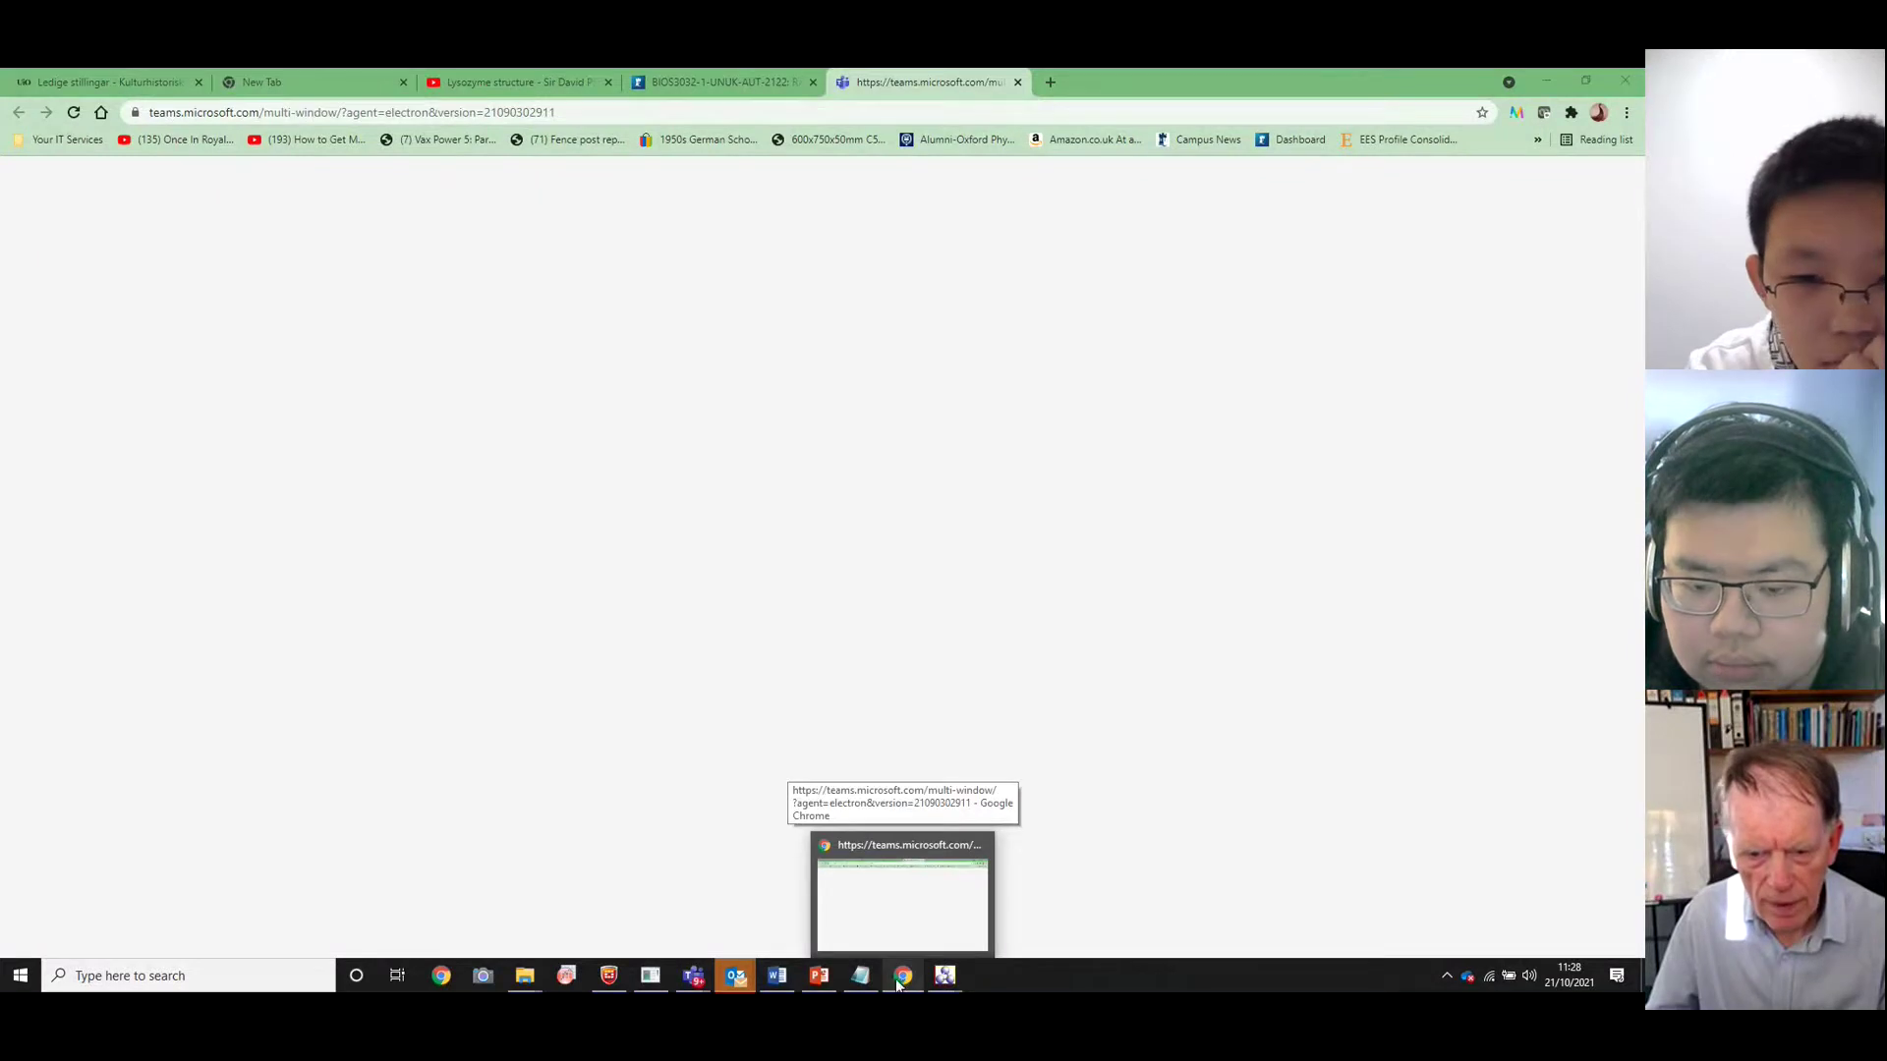
left_click(904, 979)
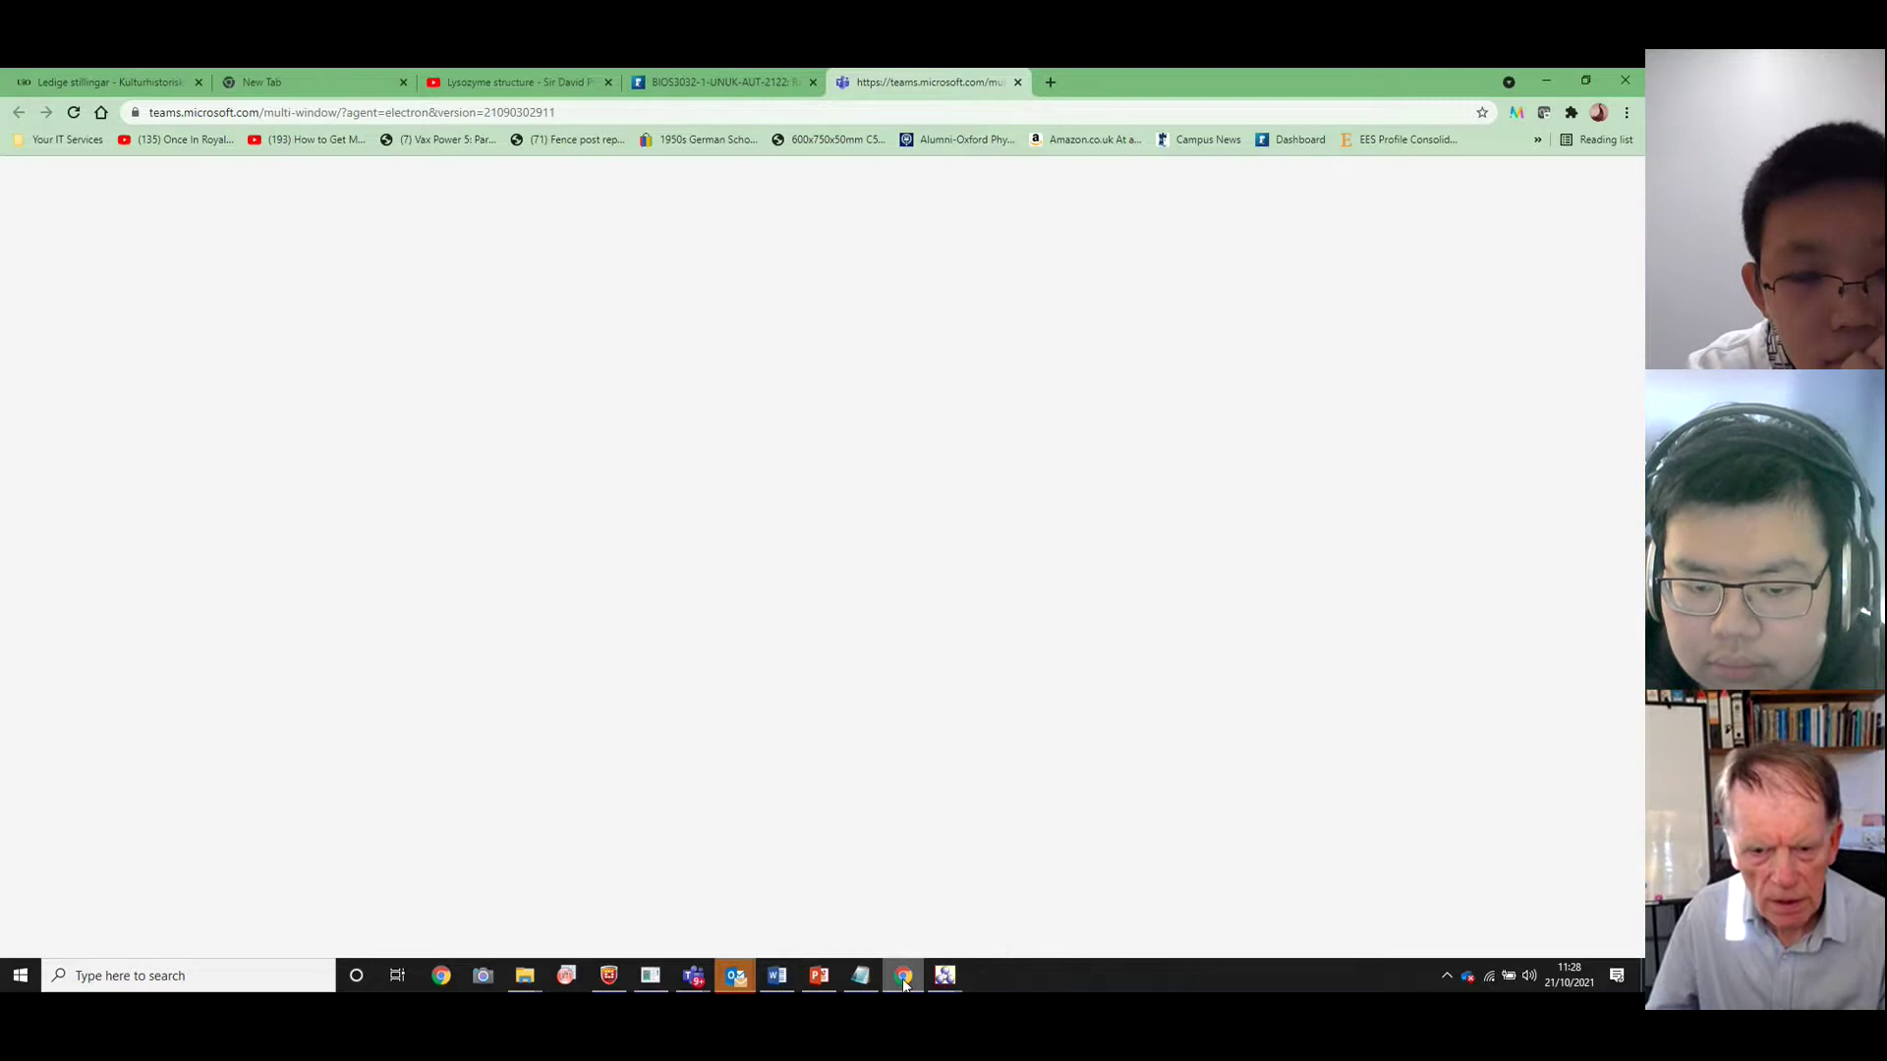
Bring the RASMOL folder window forward and close the RasMol session that is already running
left_click(532, 981)
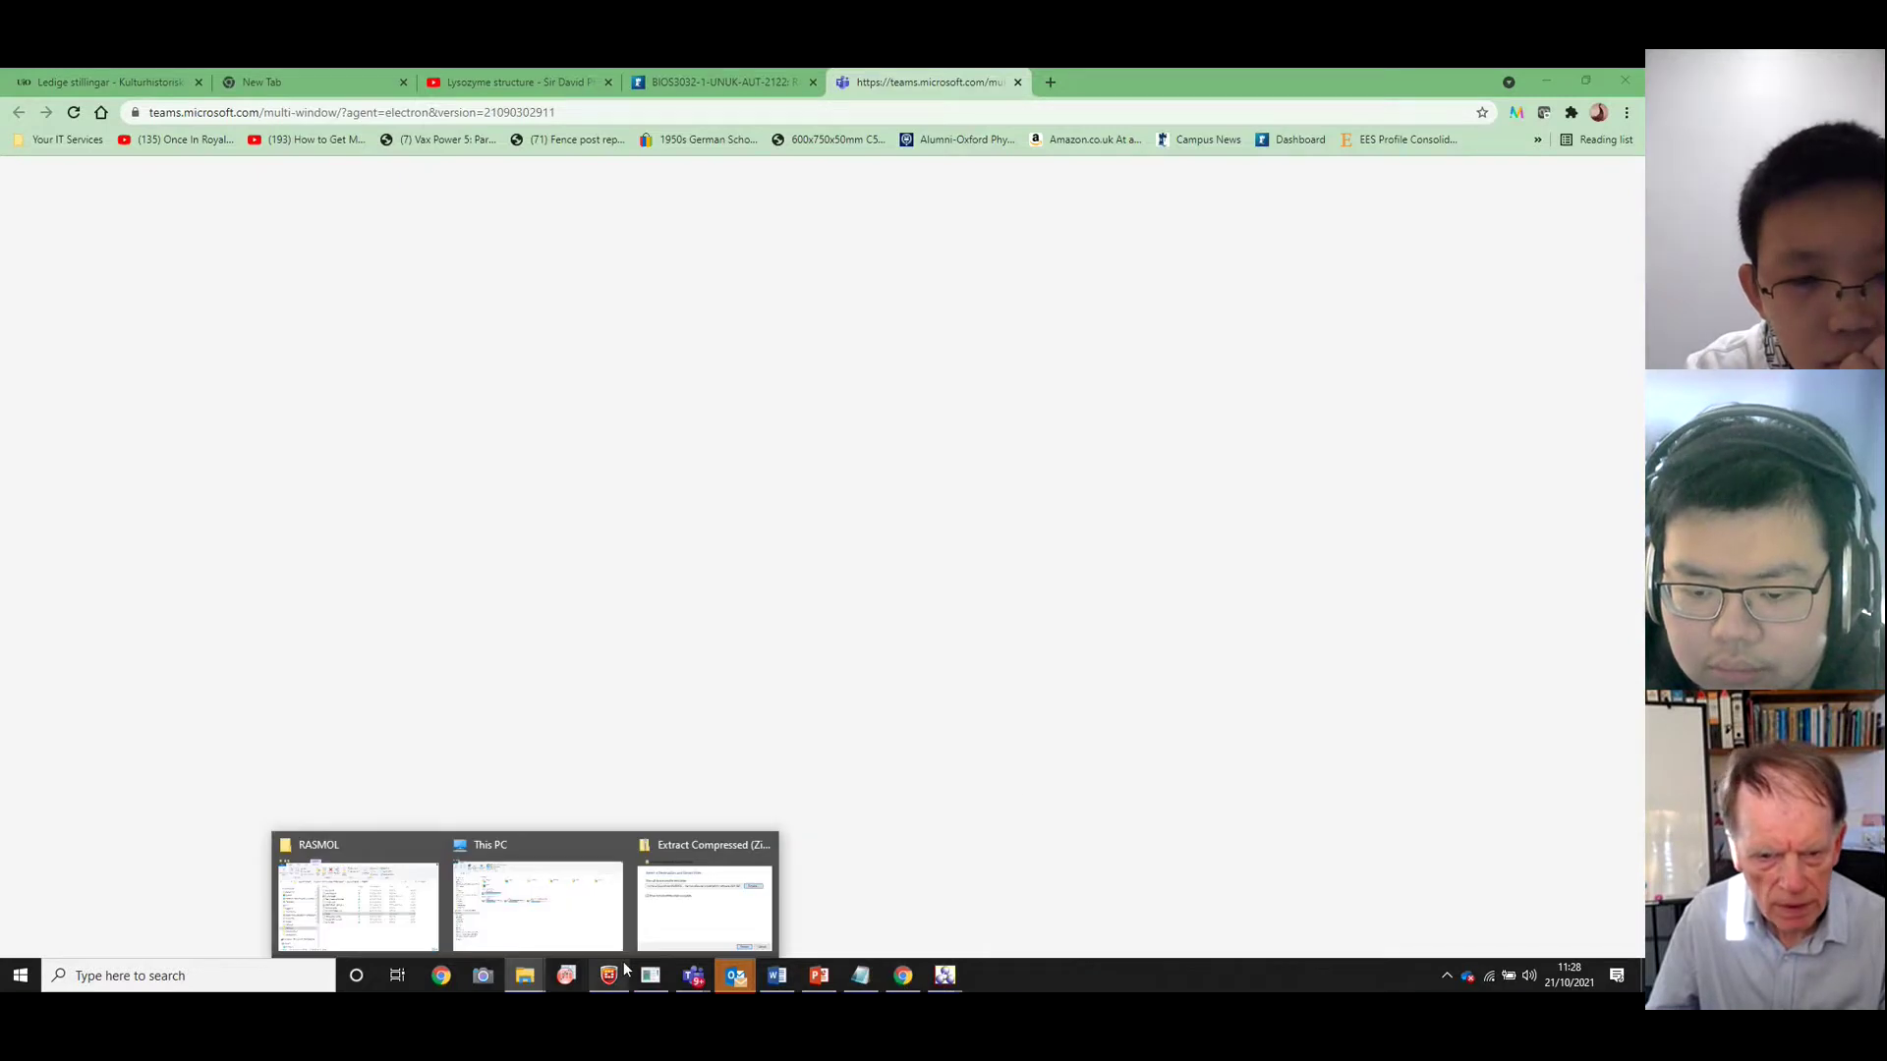
left_click(384, 939)
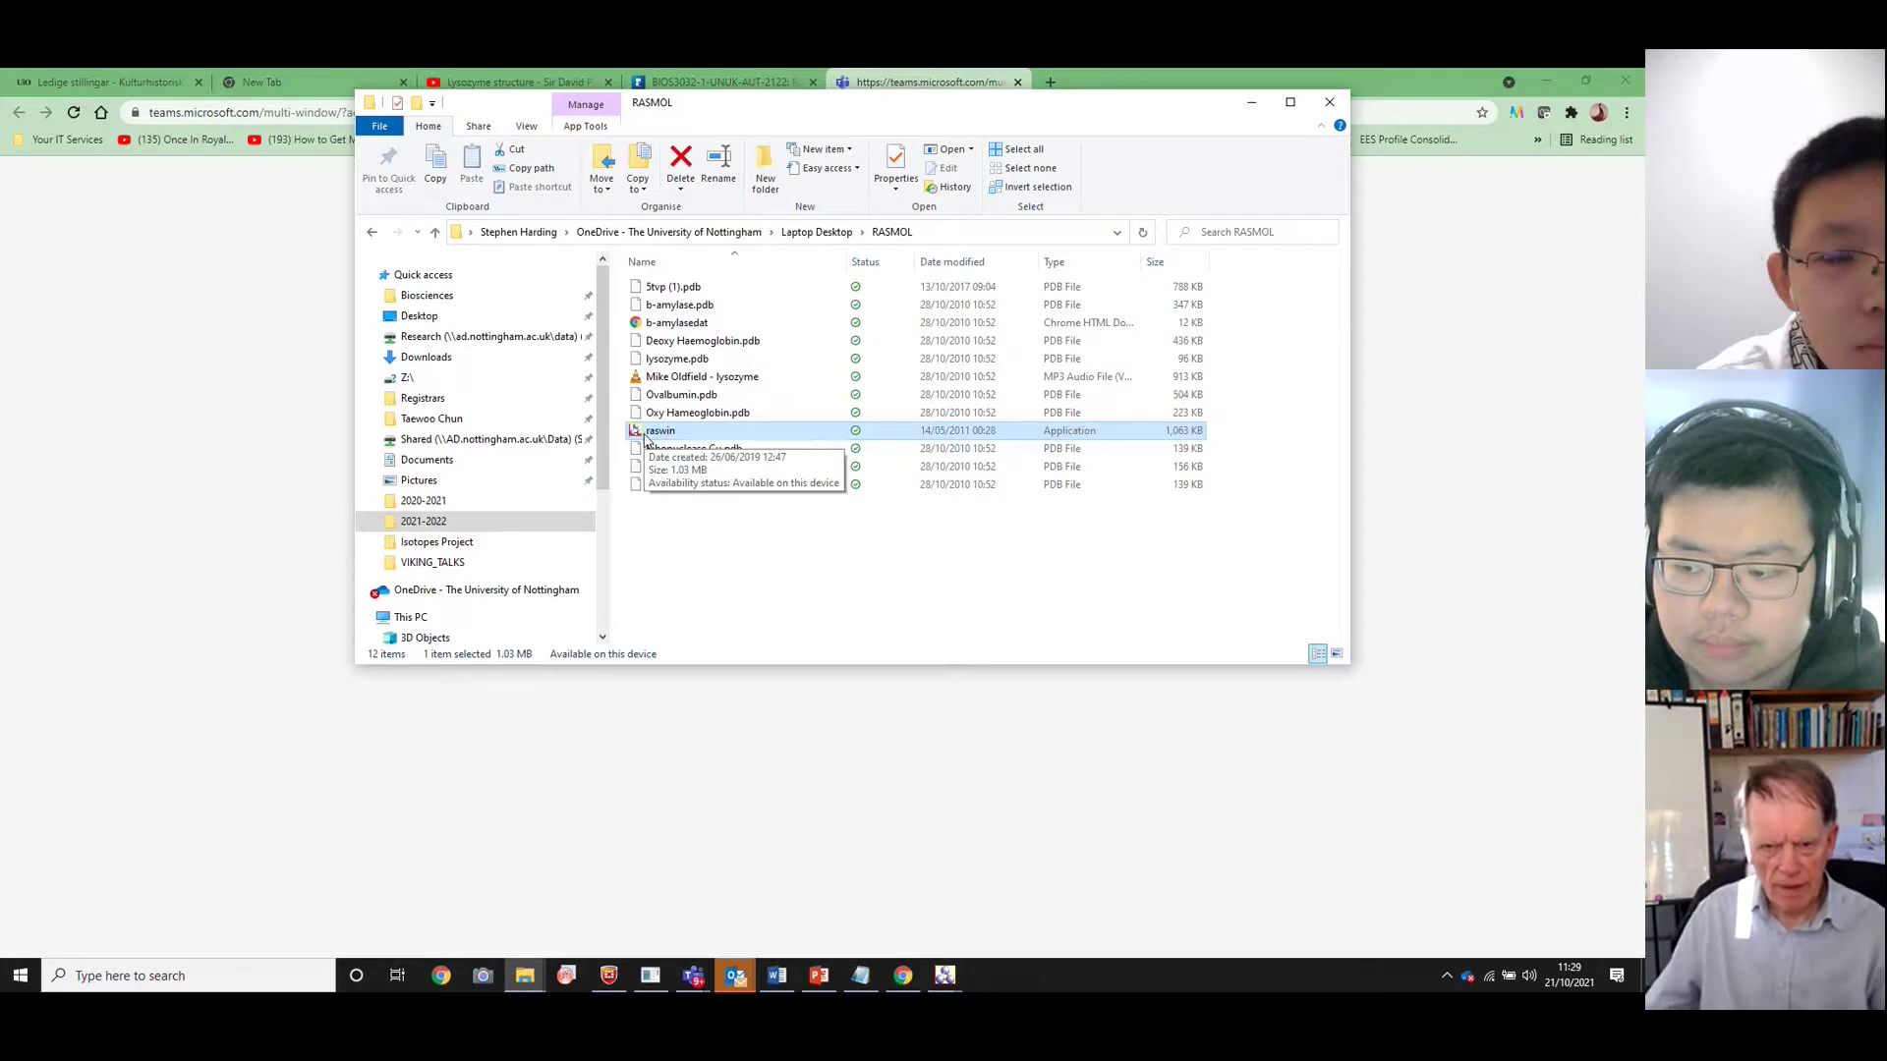
left_click(941, 971)
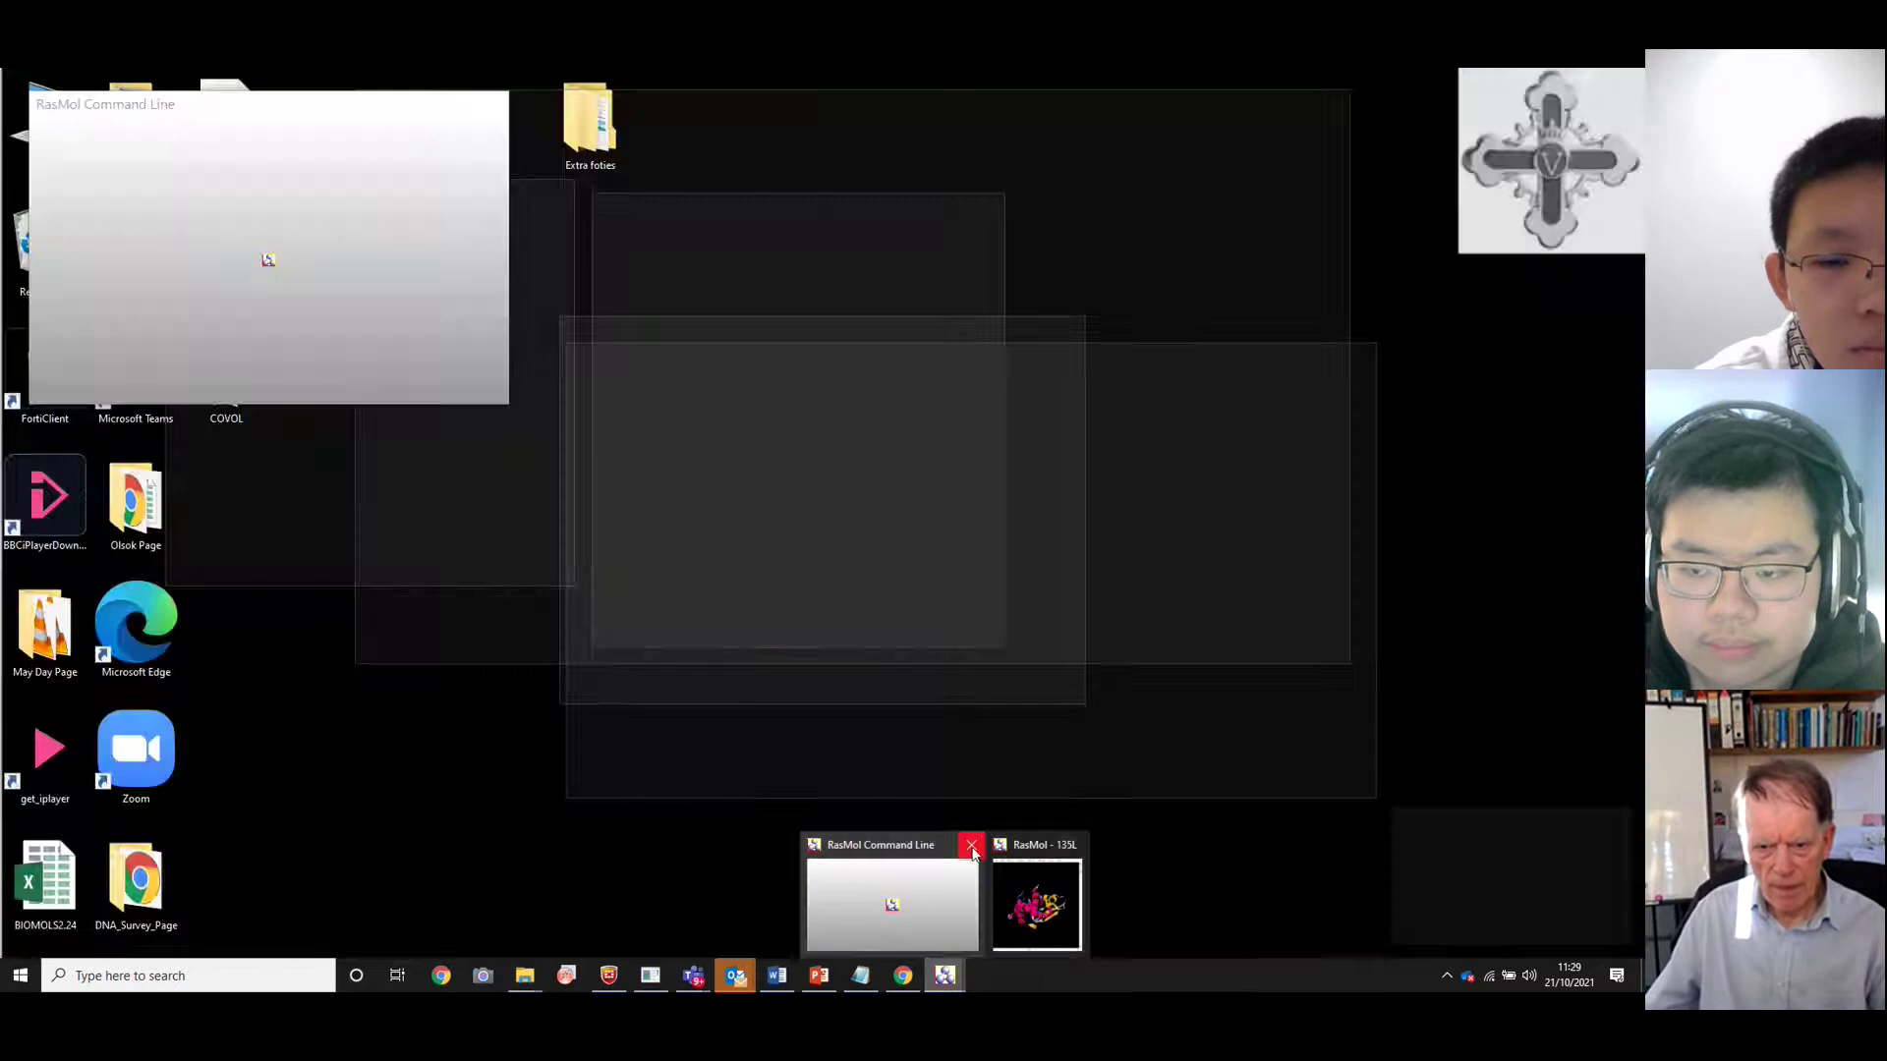
left_click(970, 849)
Launch raswin from the RASMOL folder and arrange its window side by side with the folder window
left_click(640, 436)
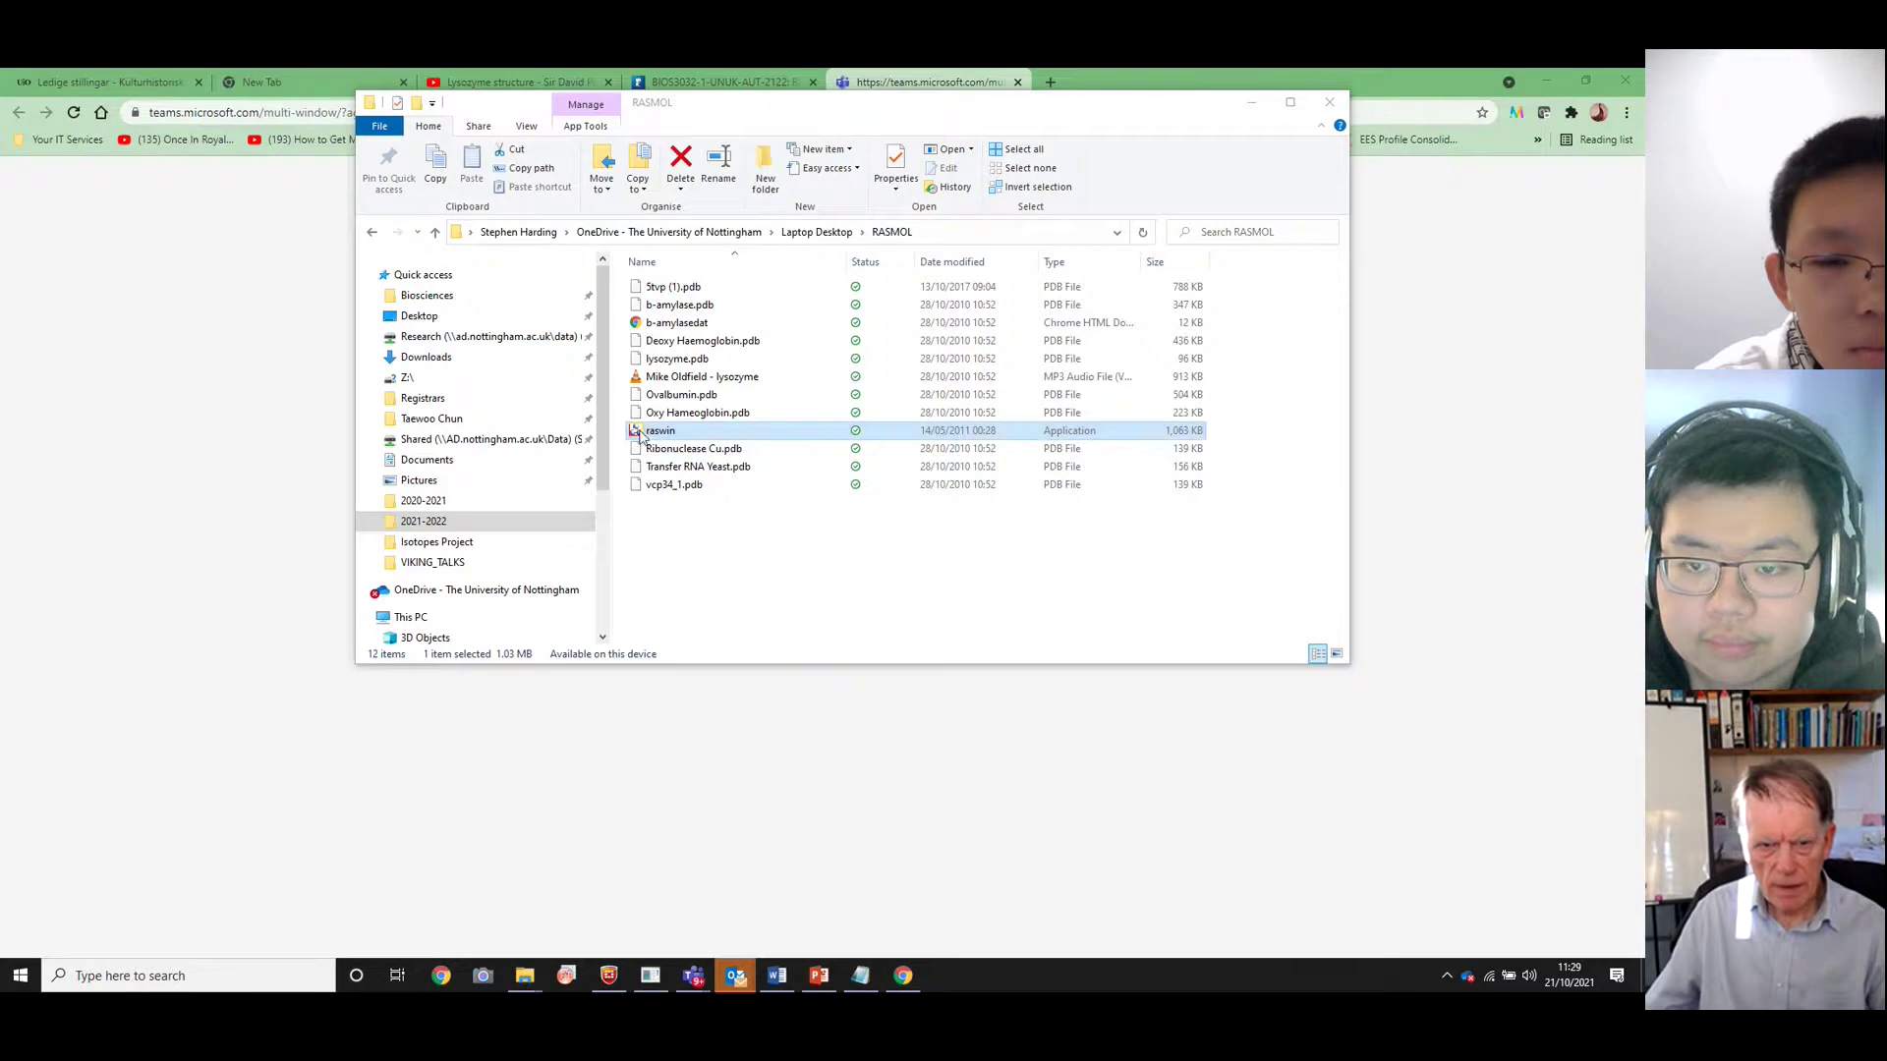
double_click(639, 436)
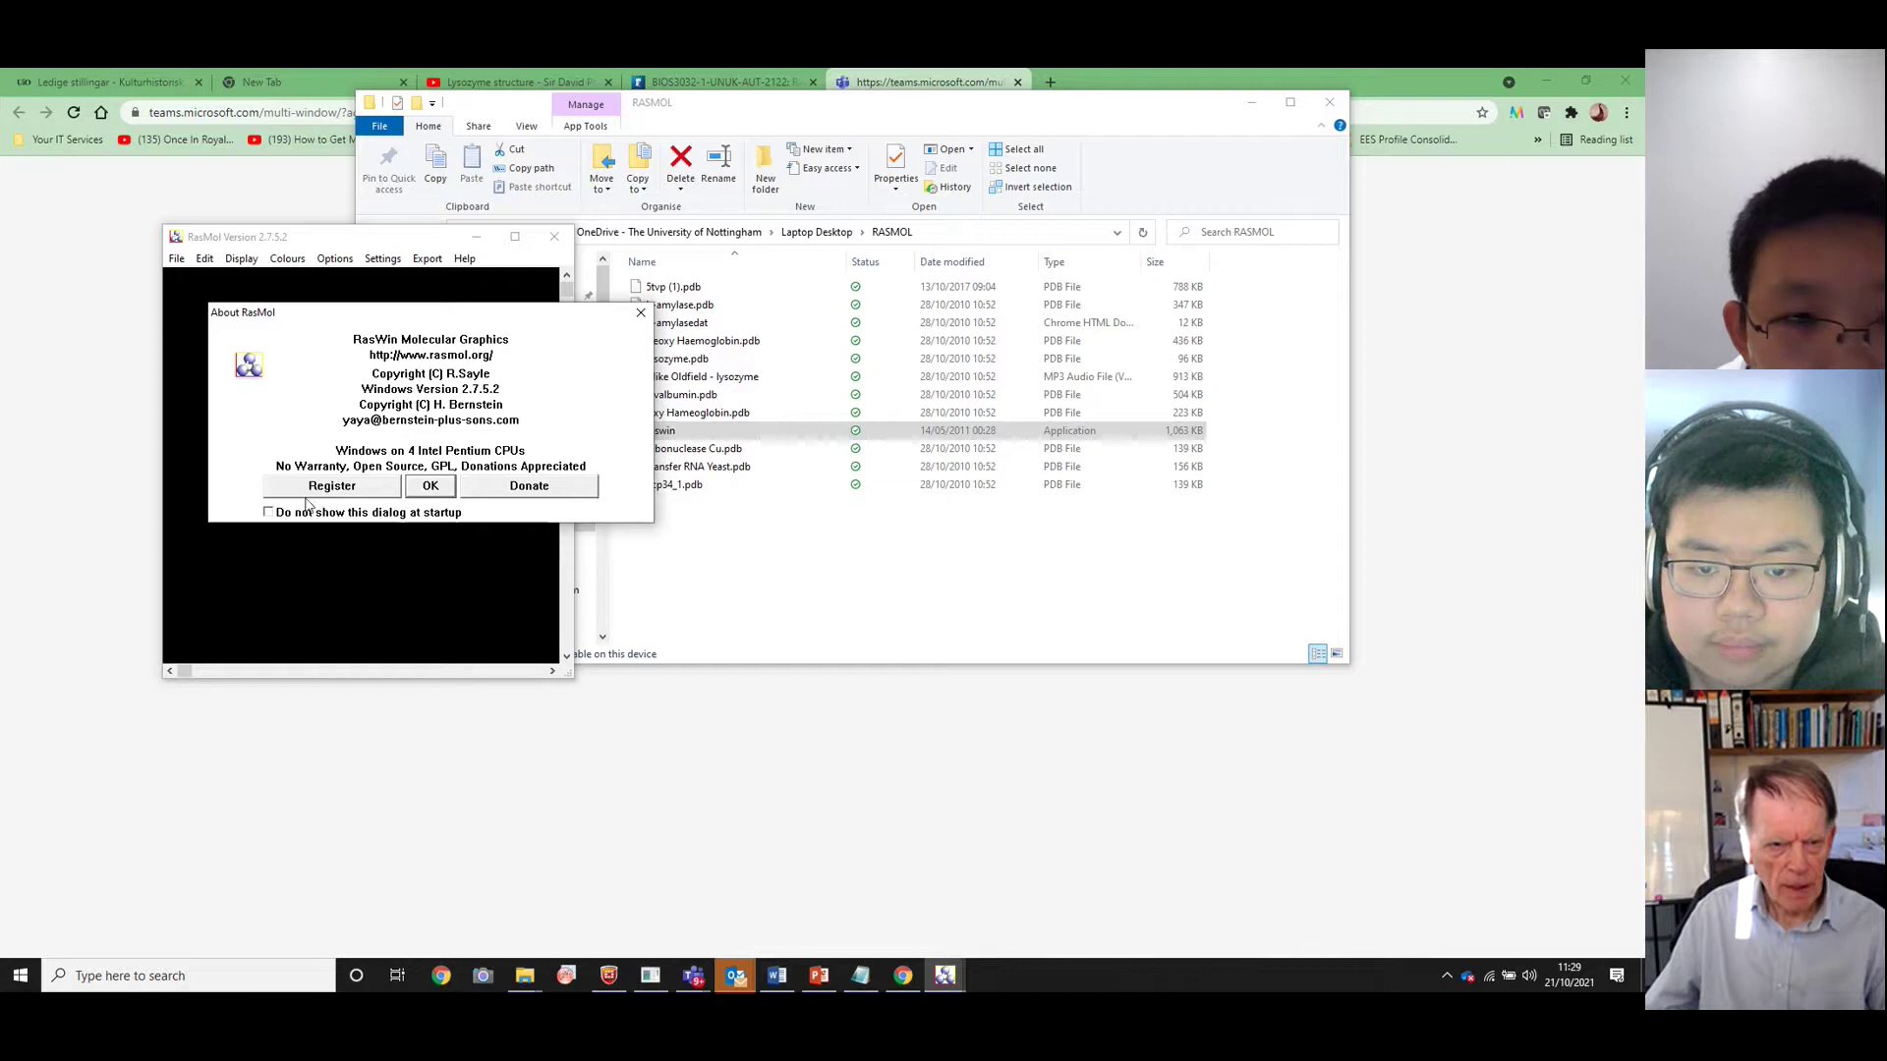
left_click(429, 489)
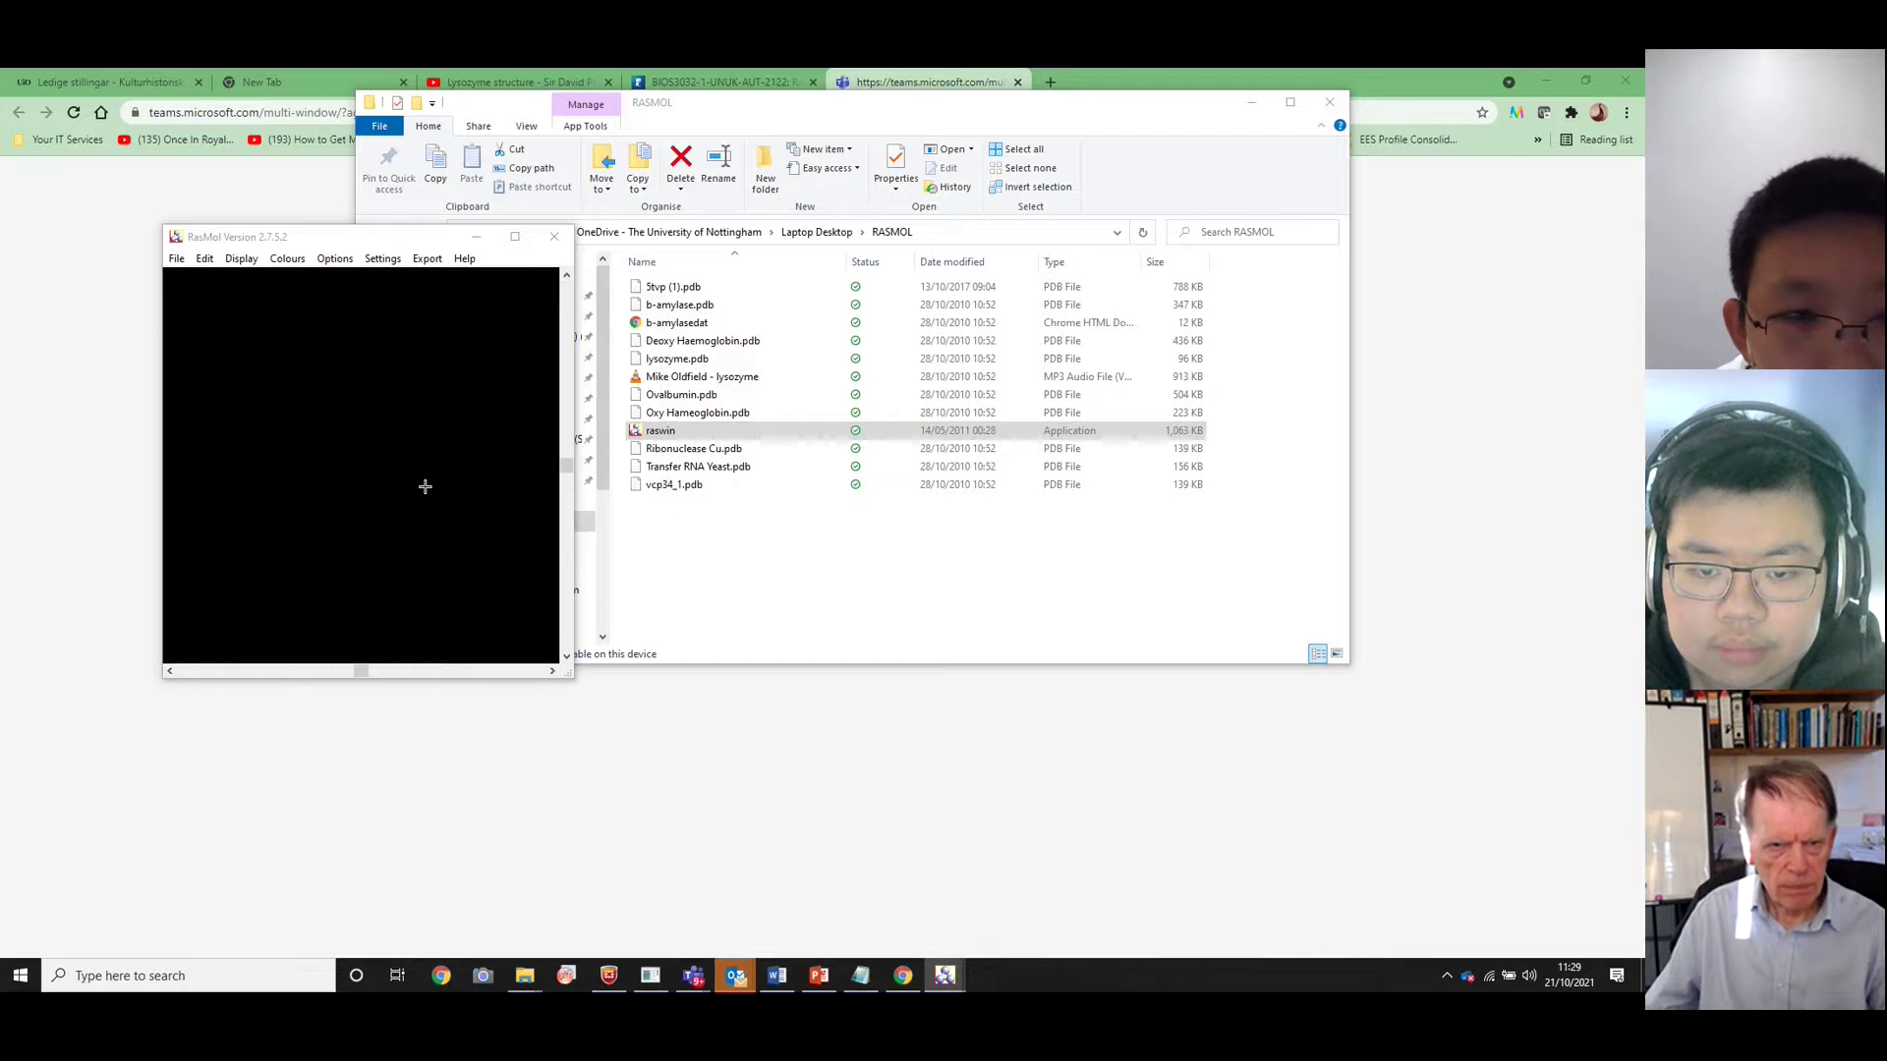
left_click_drag(397, 238, 1267, 243)
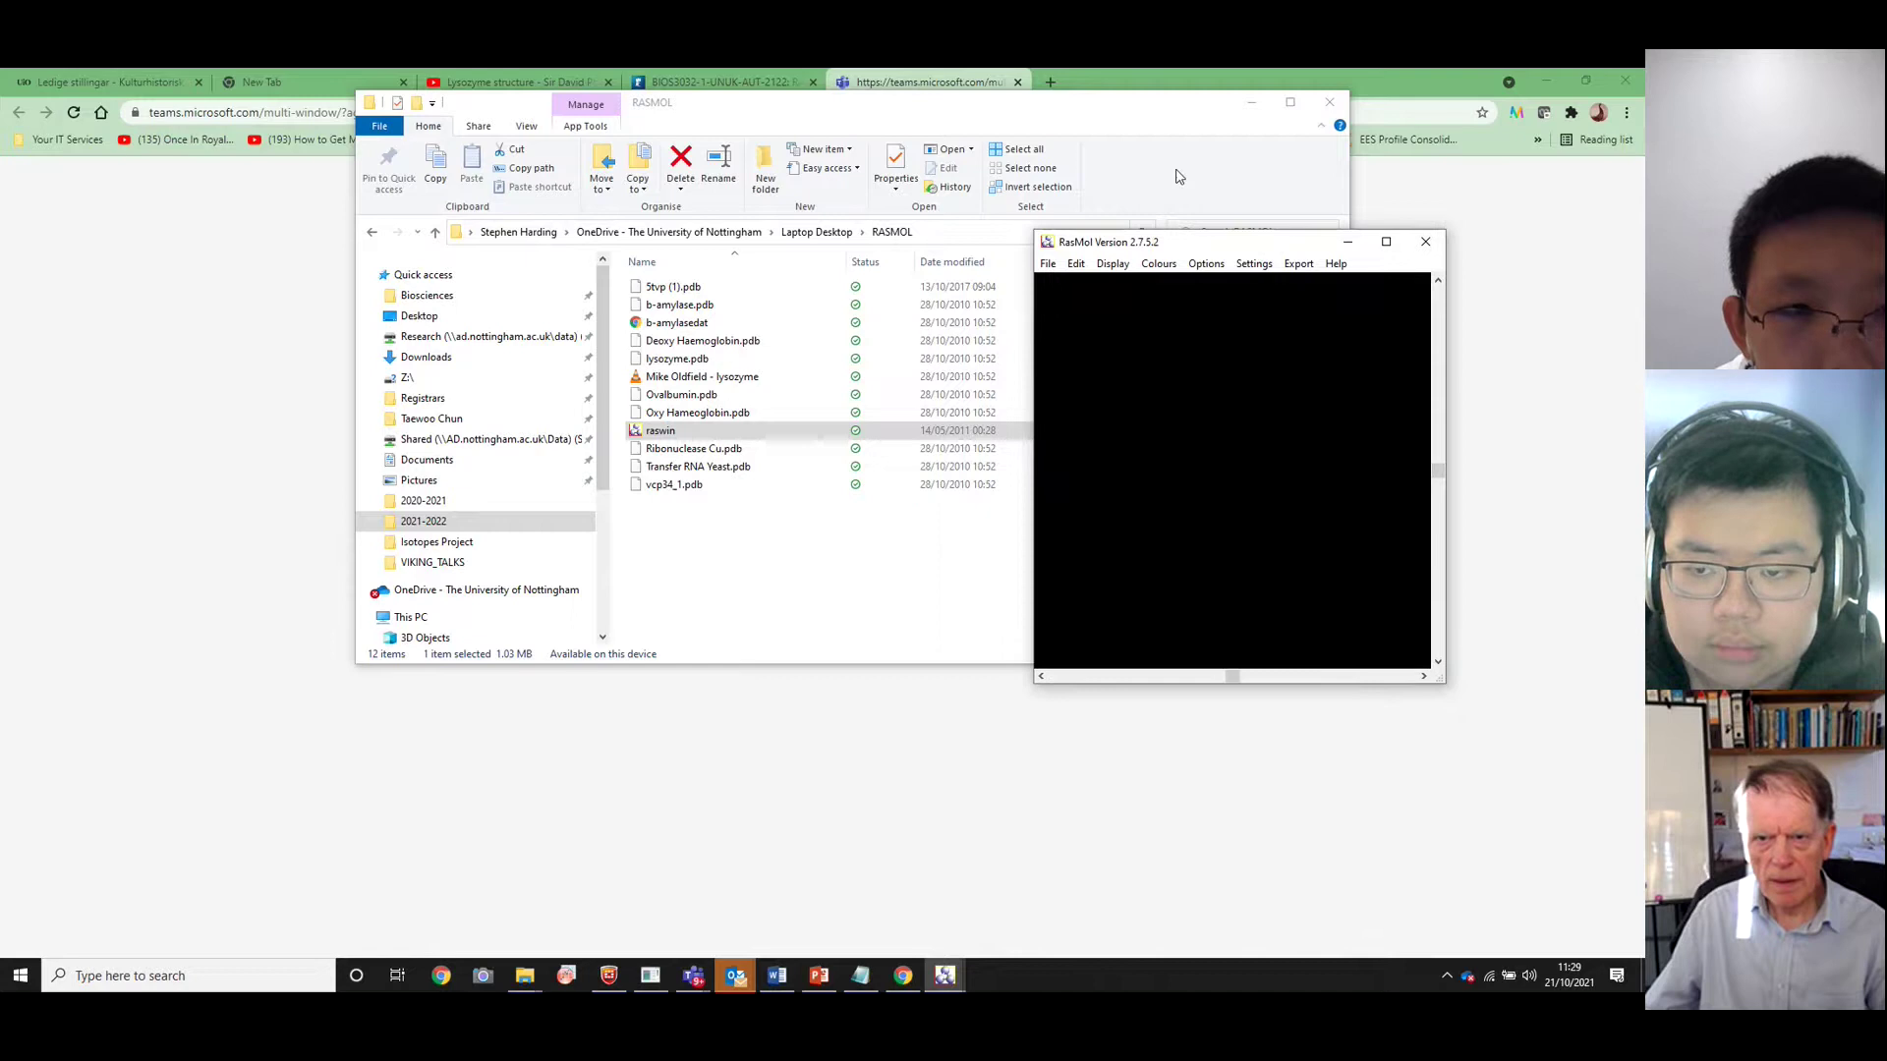
left_click_drag(1061, 113, 717, 268)
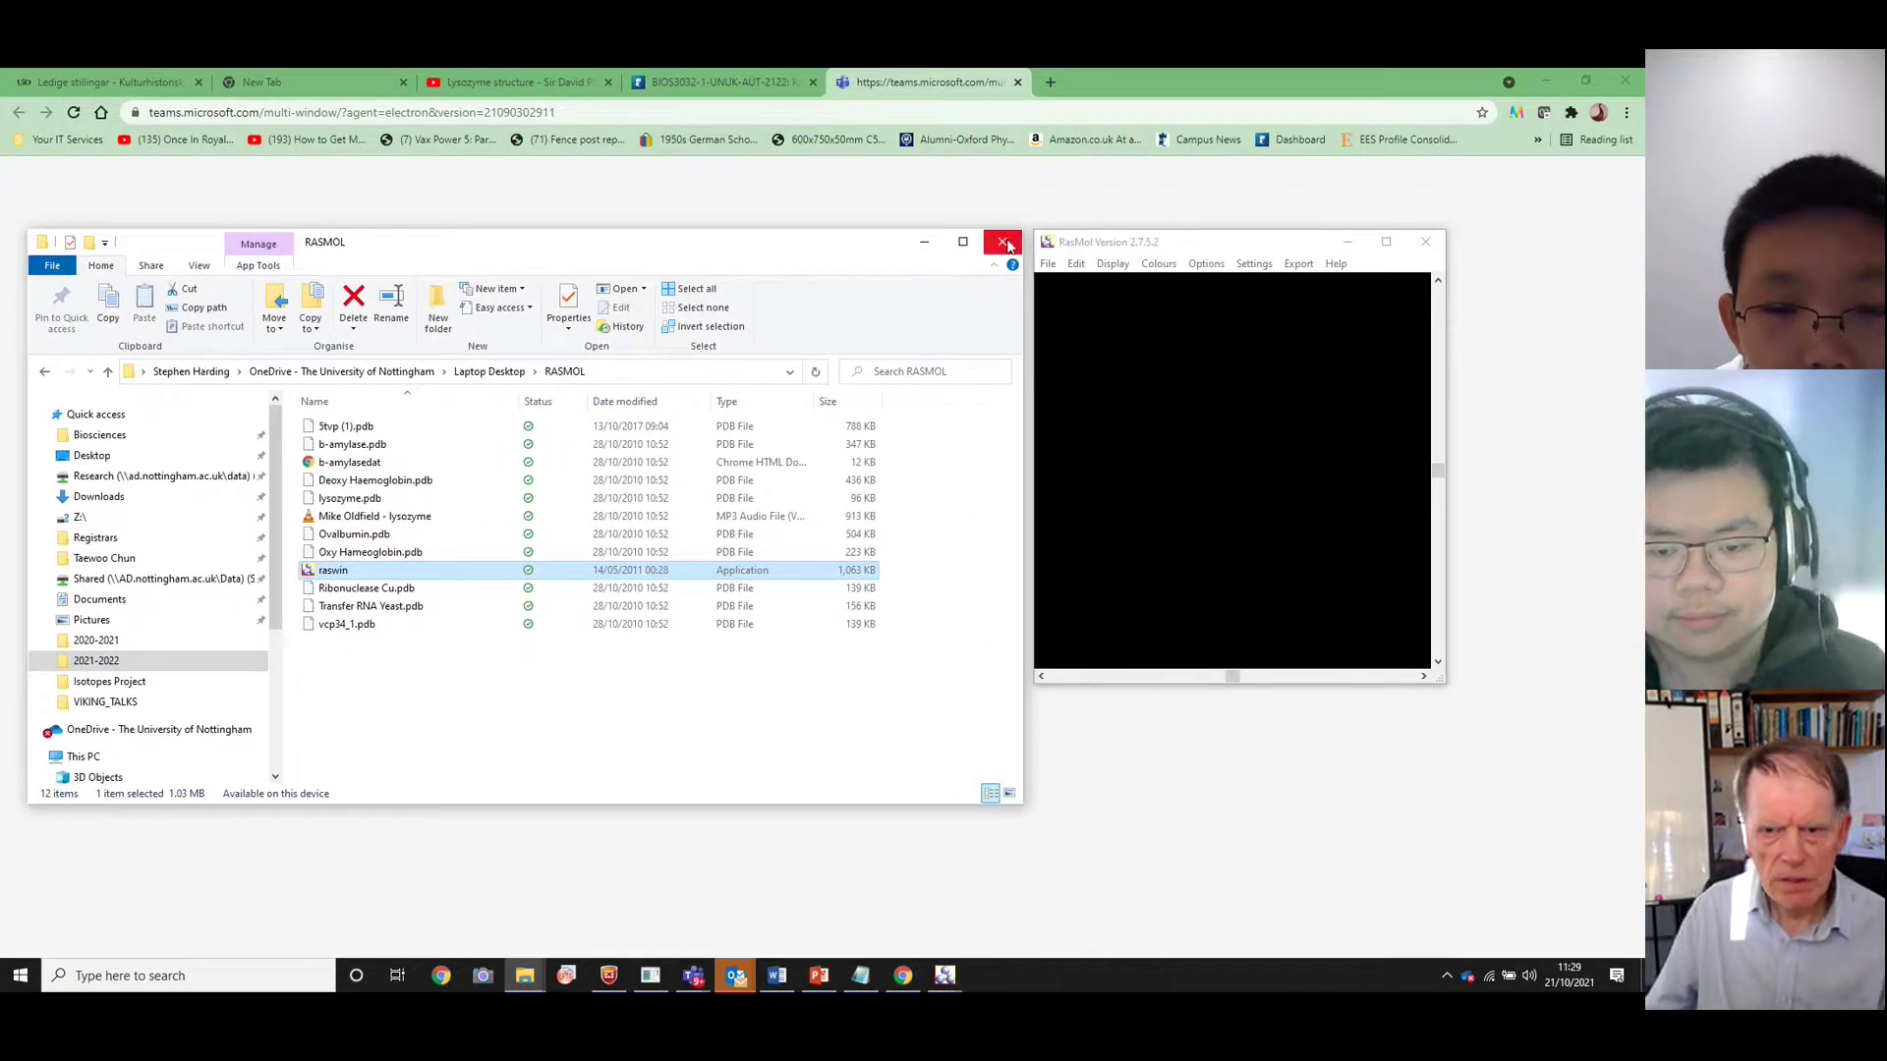
Load the lysozyme.pdb coordinate file from the RASMOL folder into RasMol
left_click(1049, 265)
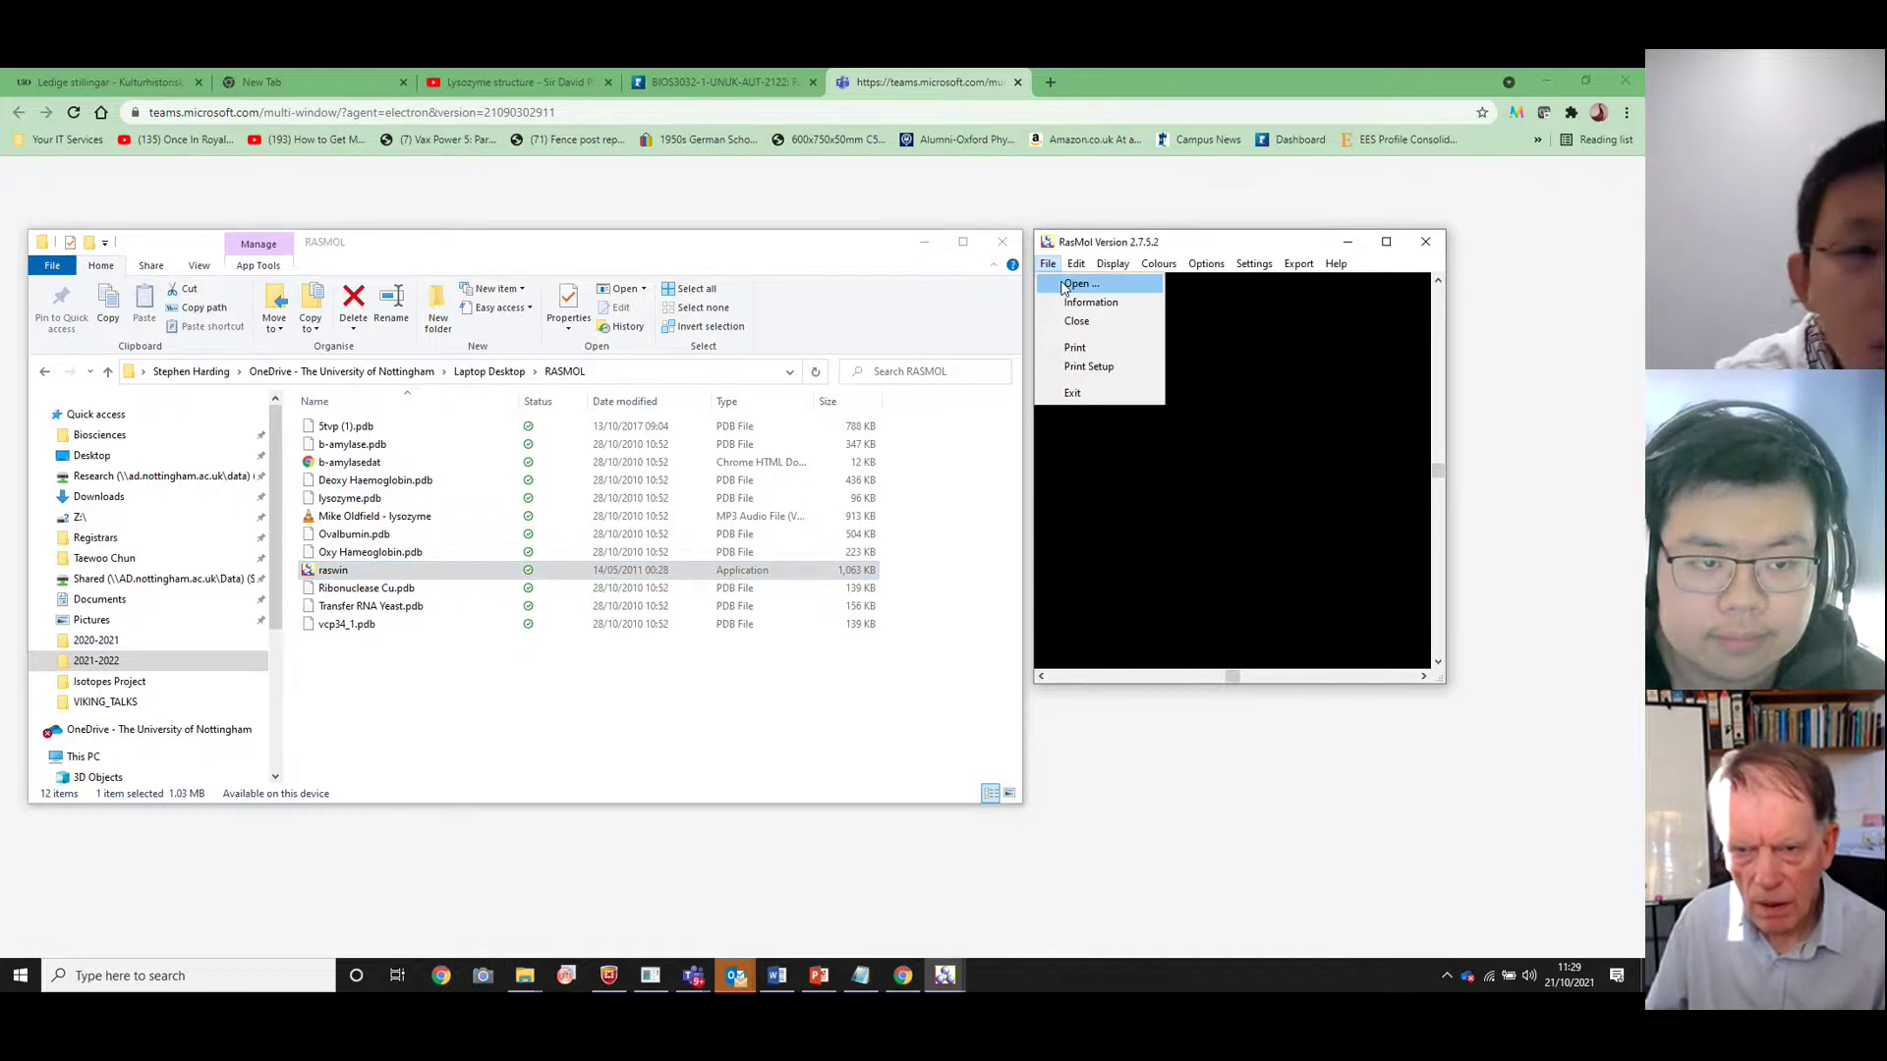
left_click(1066, 287)
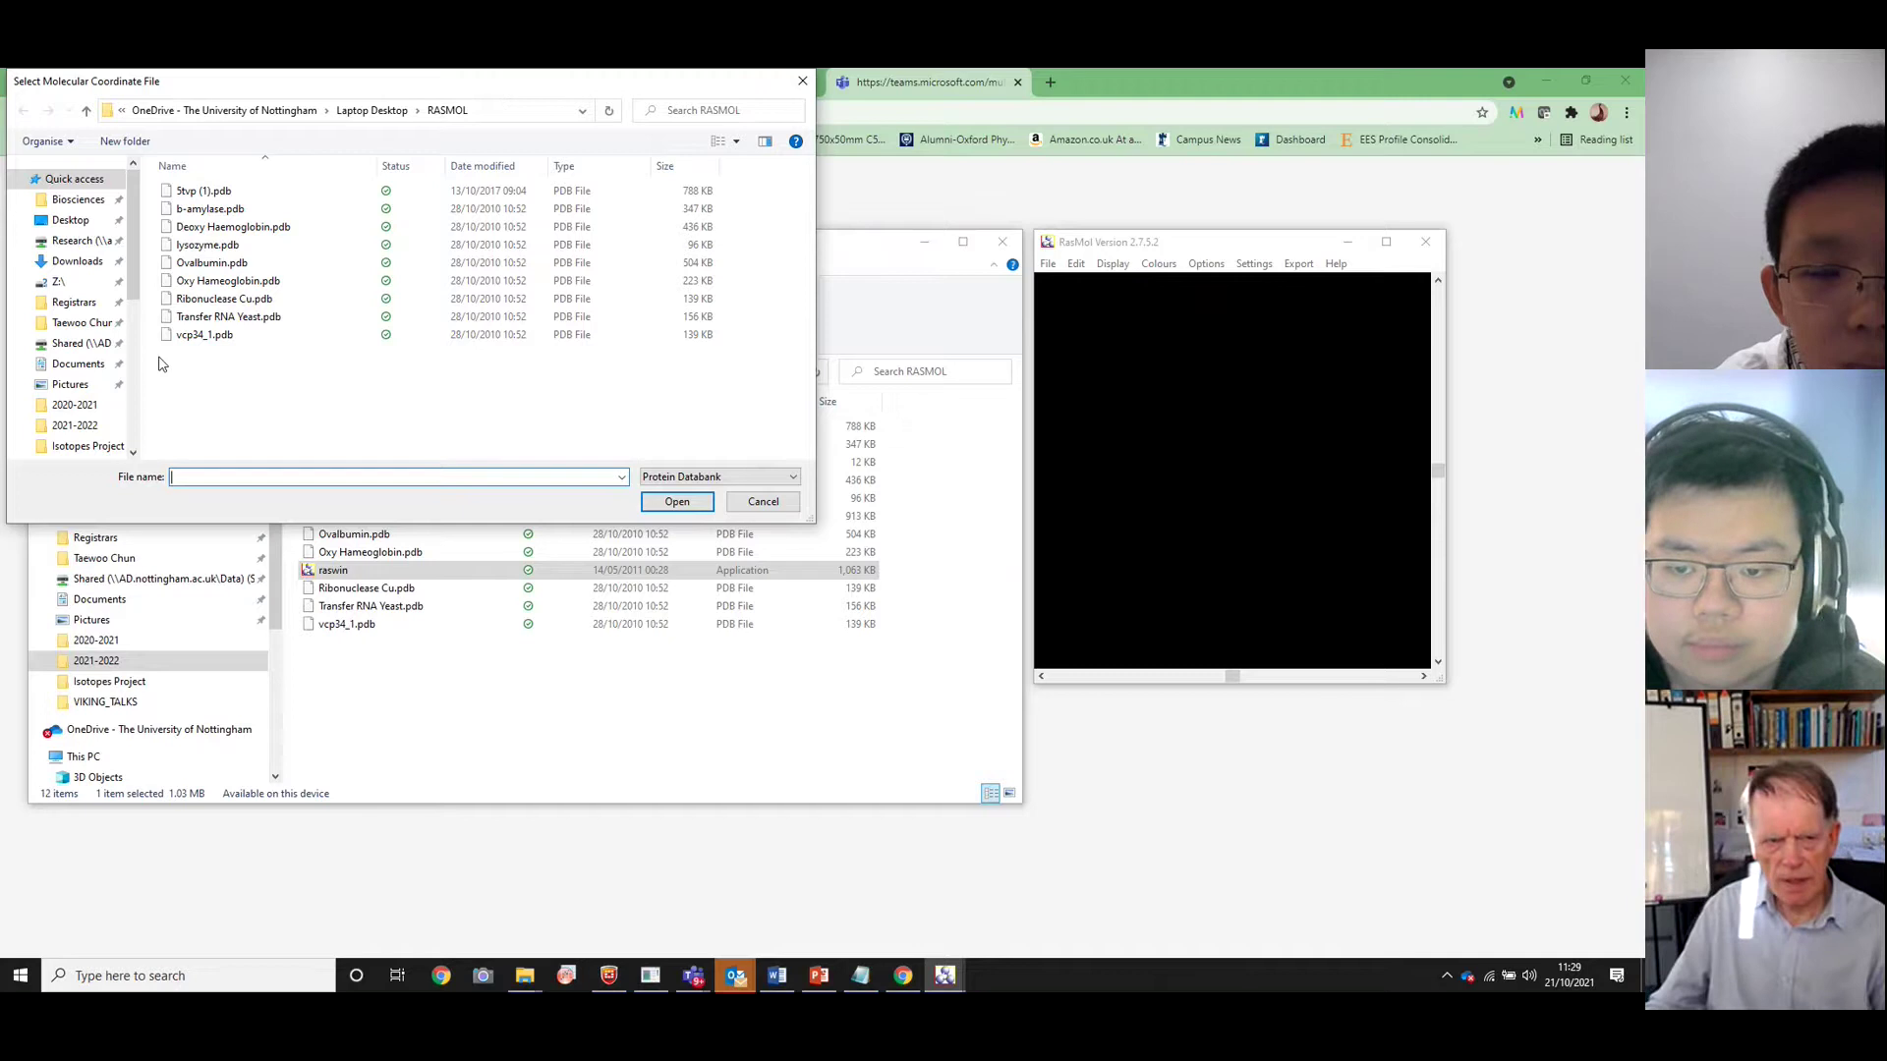
left_click(174, 248)
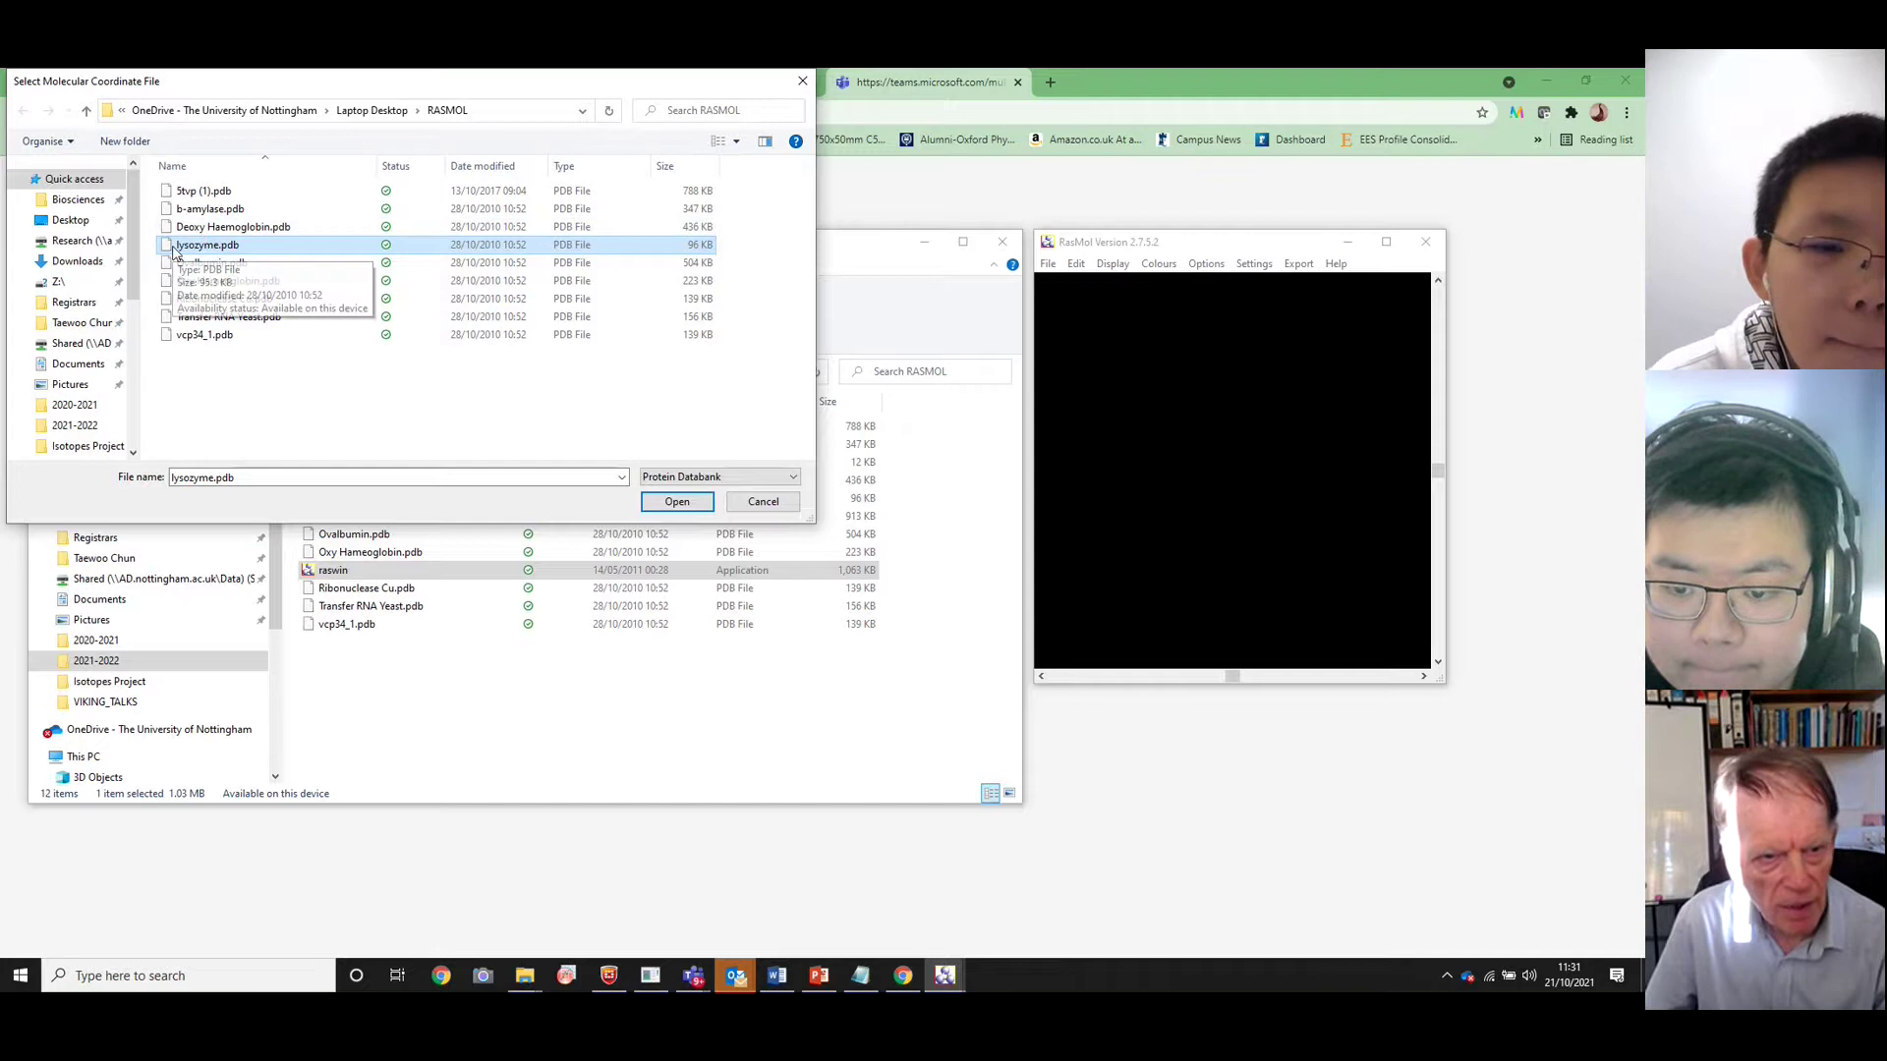
left_click(676, 502)
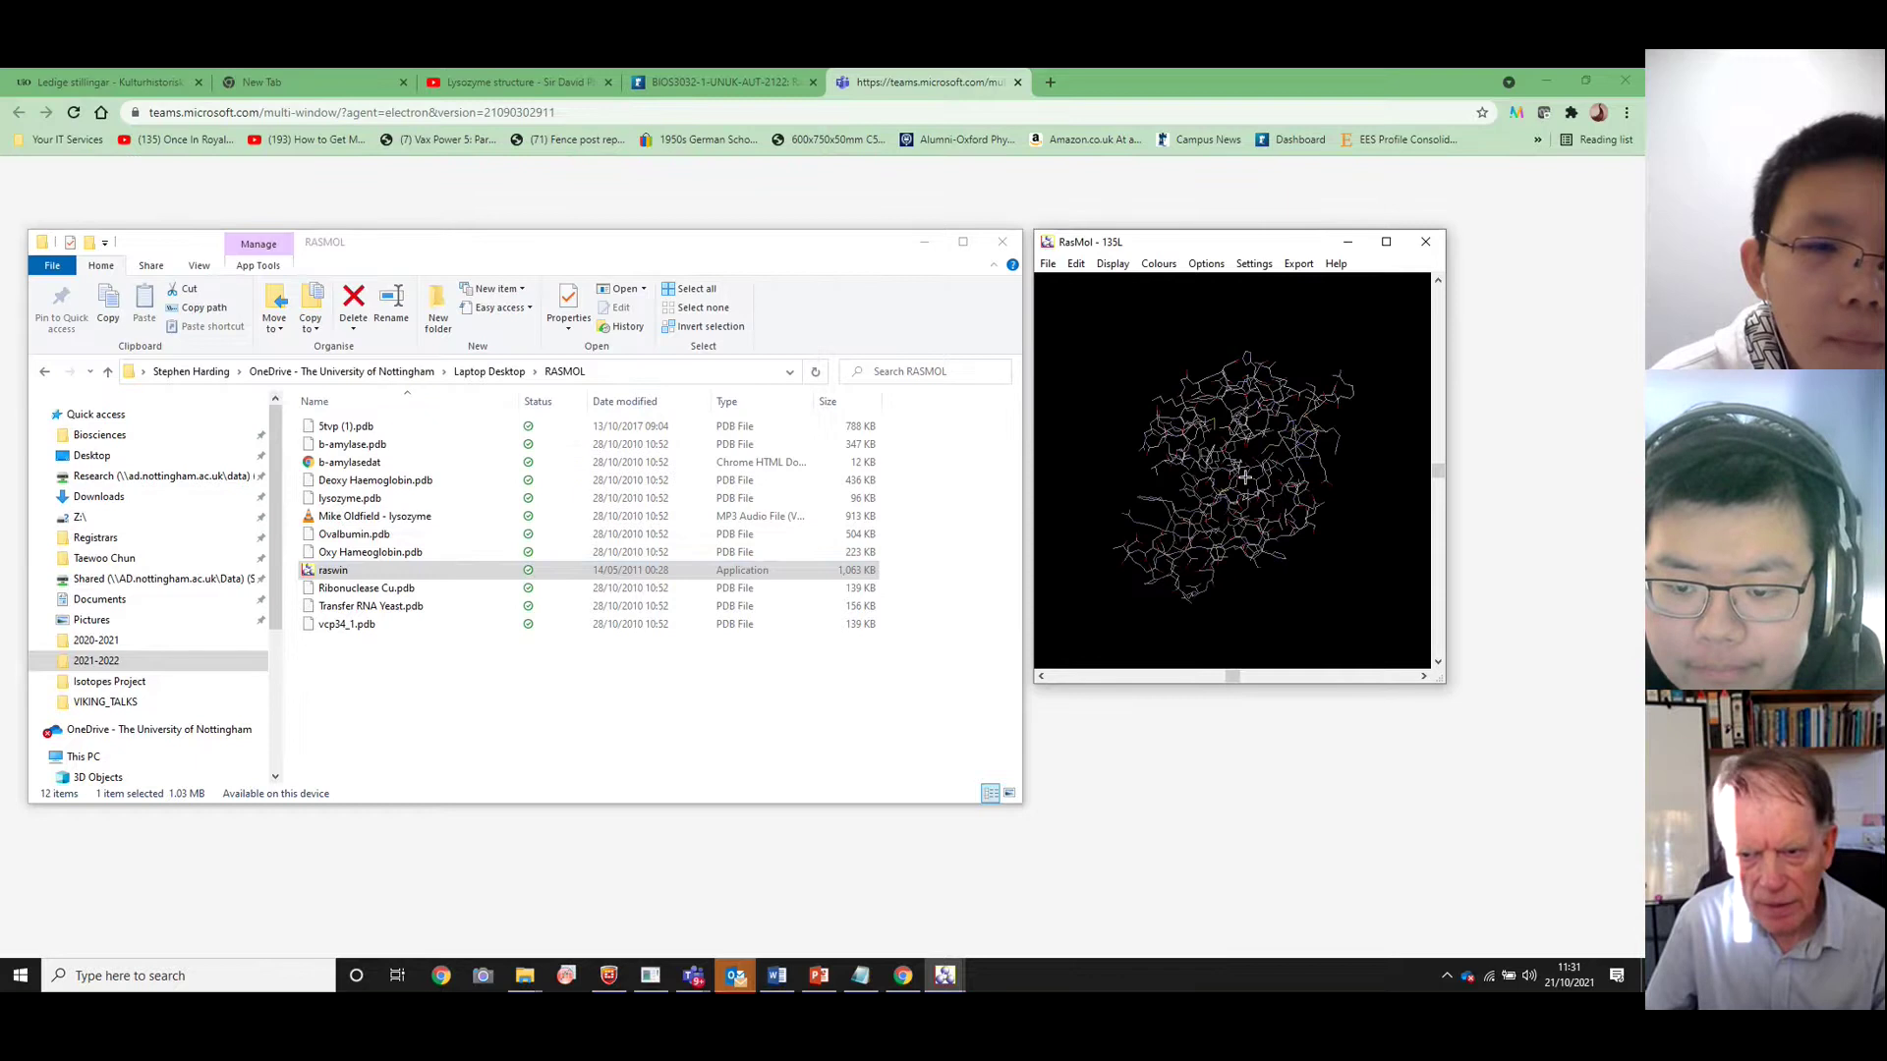
Maximize the RasMol window and rotate the lysozyme wireframe to view it from several angles
left_click_drag(1245, 477, 1183, 434)
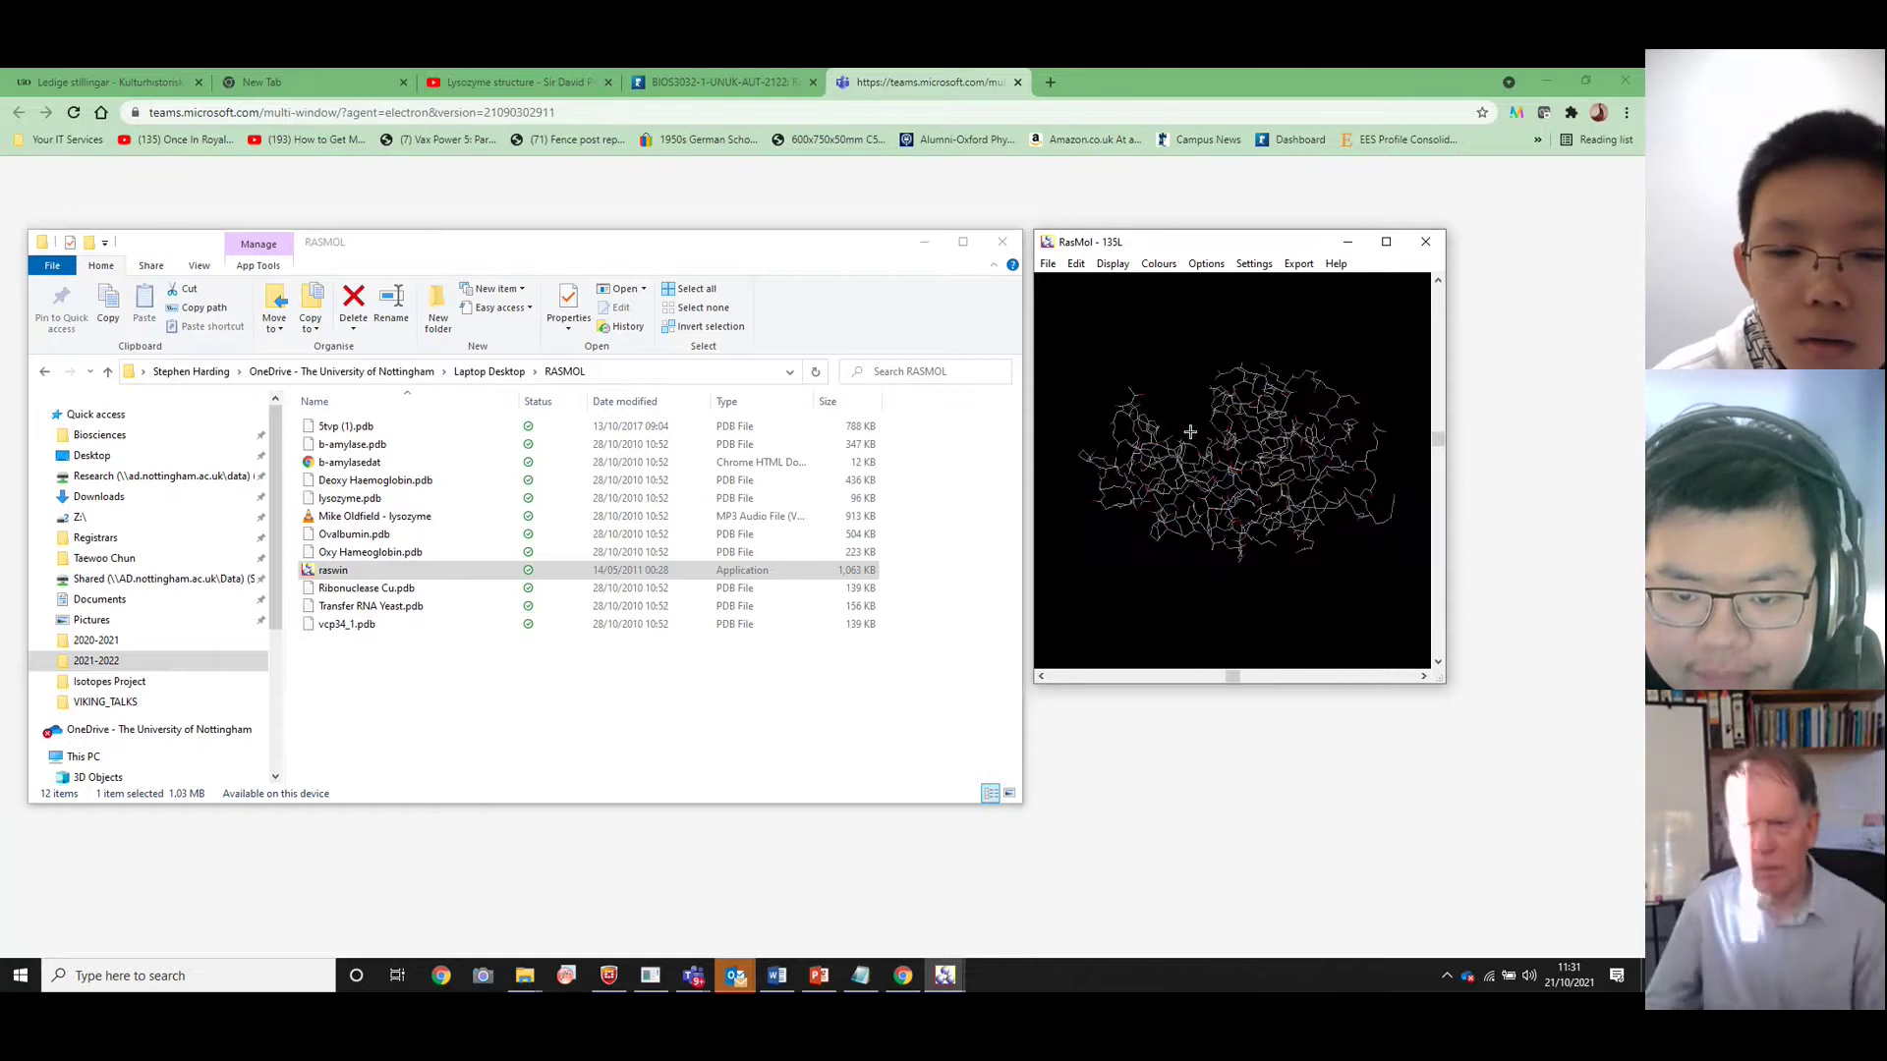
left_click(1385, 243)
left_click_drag(1016, 473, 852, 490)
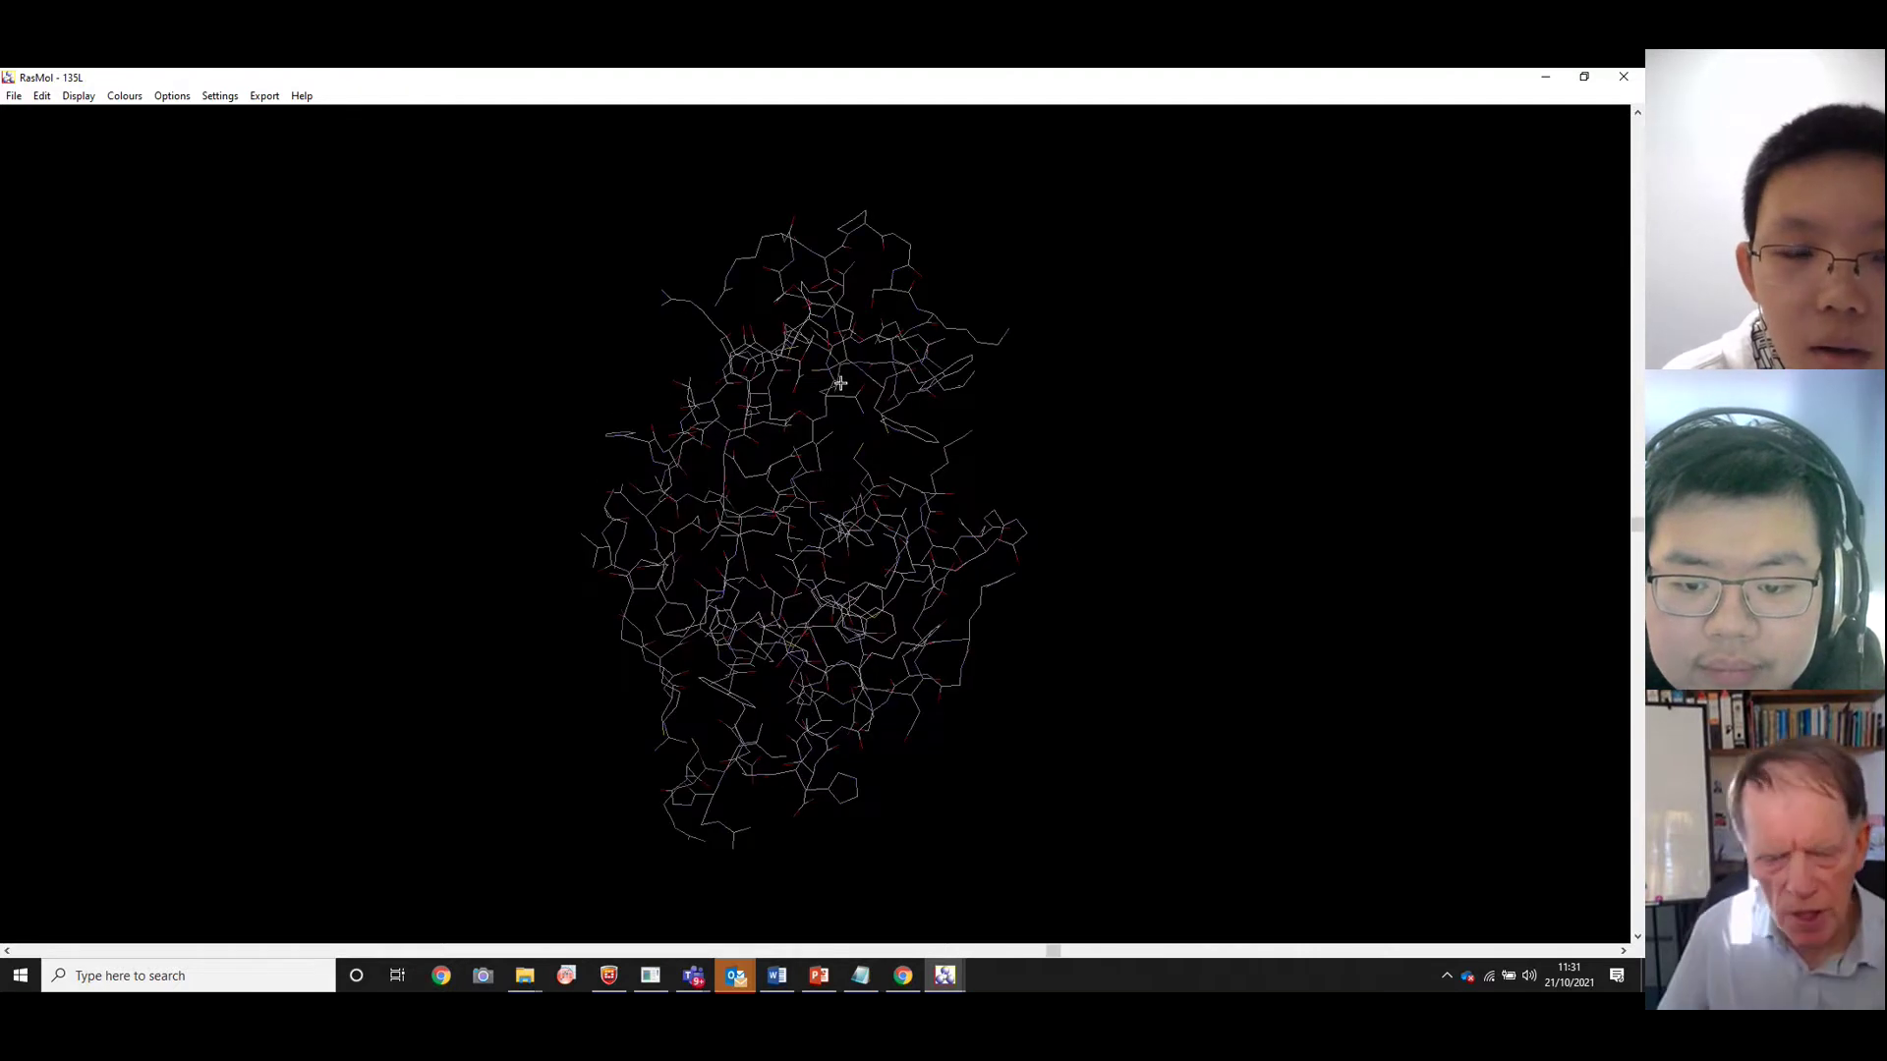
left_click_drag(767, 457, 674, 562)
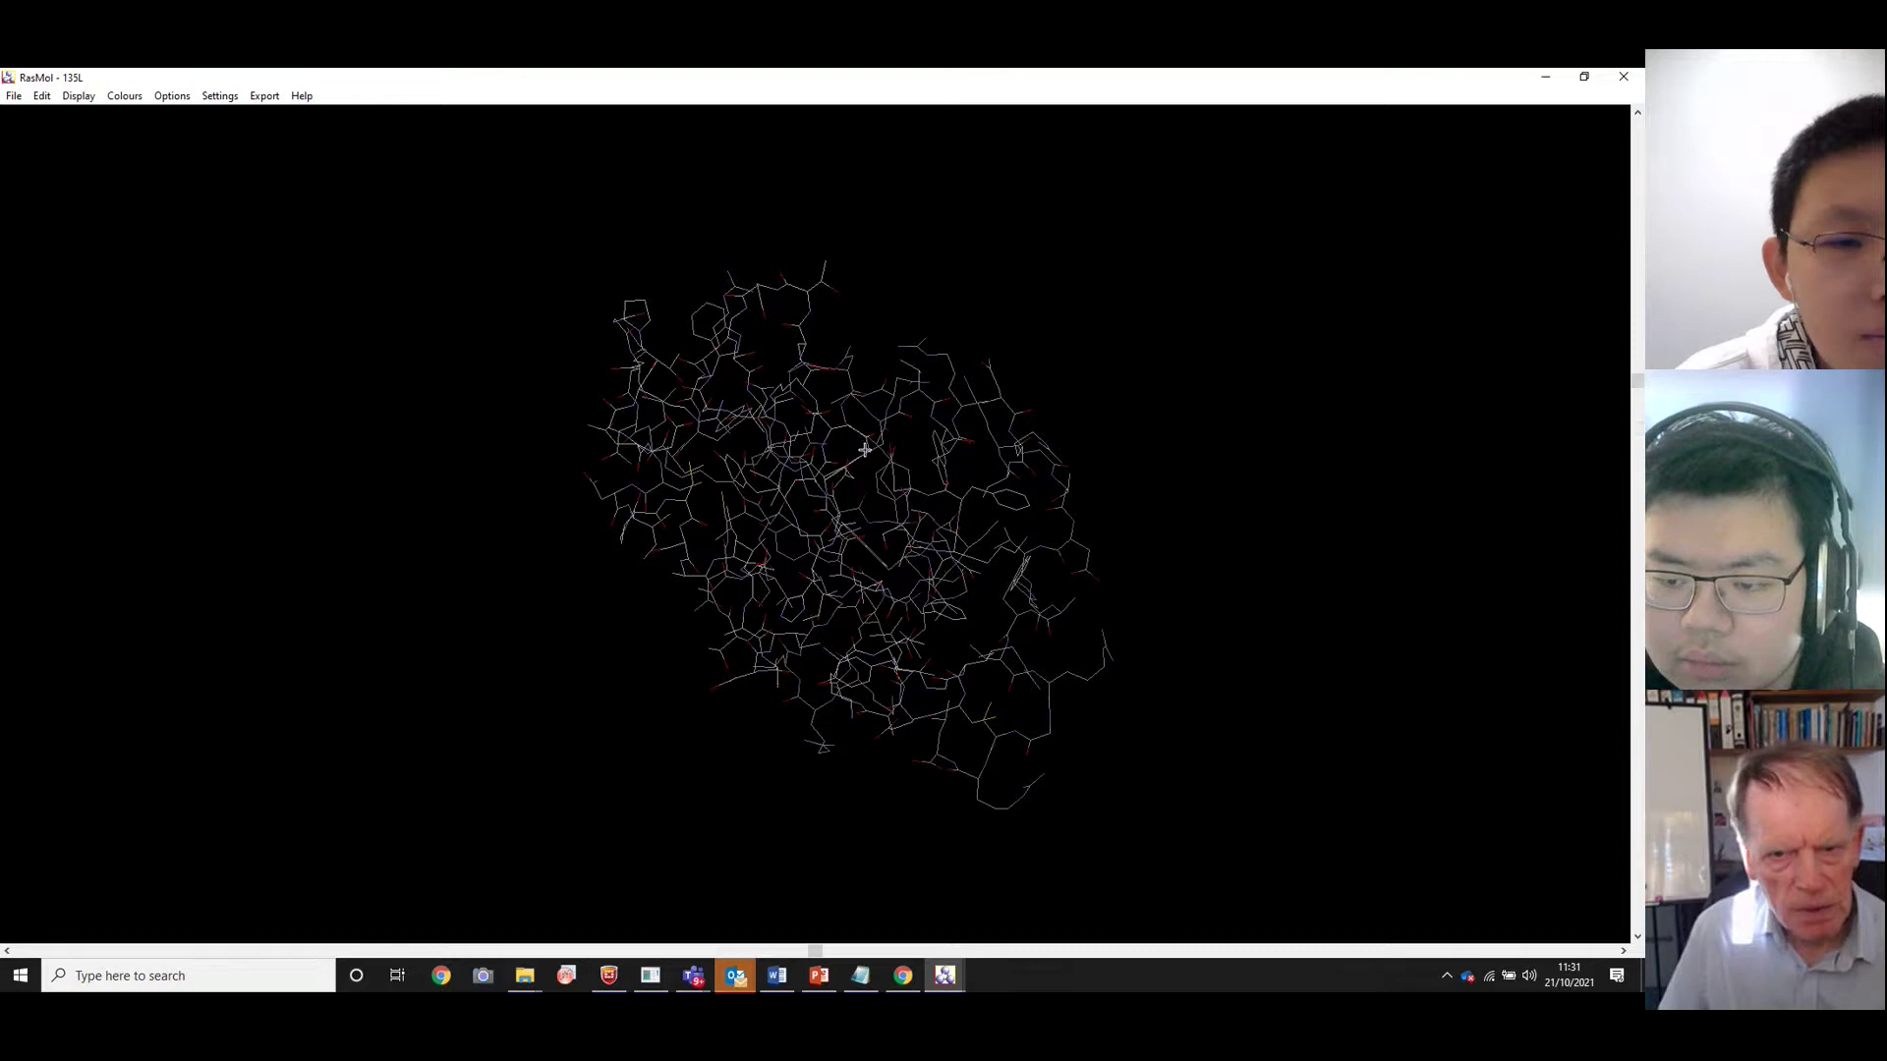
left_click_drag(864, 450, 457, 365)
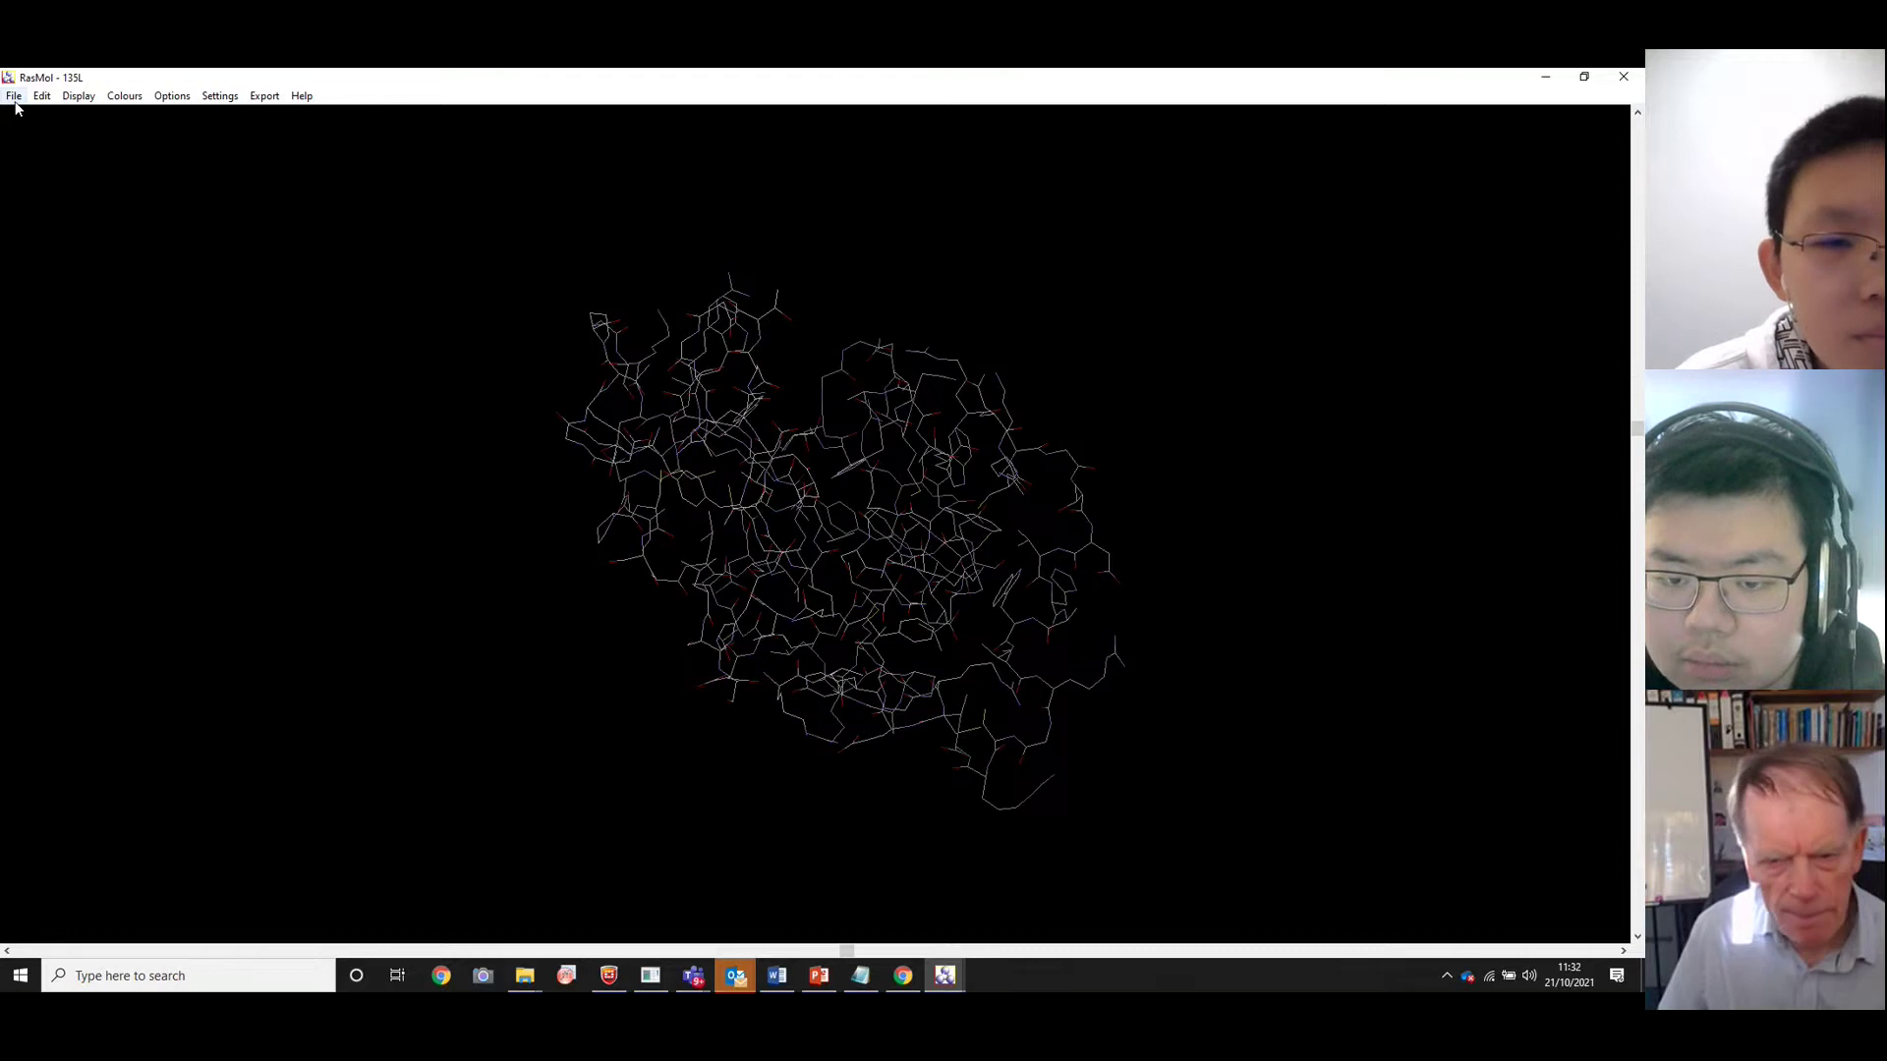
Display the lysozyme molecule in the Backbone representation, followed by the Sticks representation
left_click(77, 98)
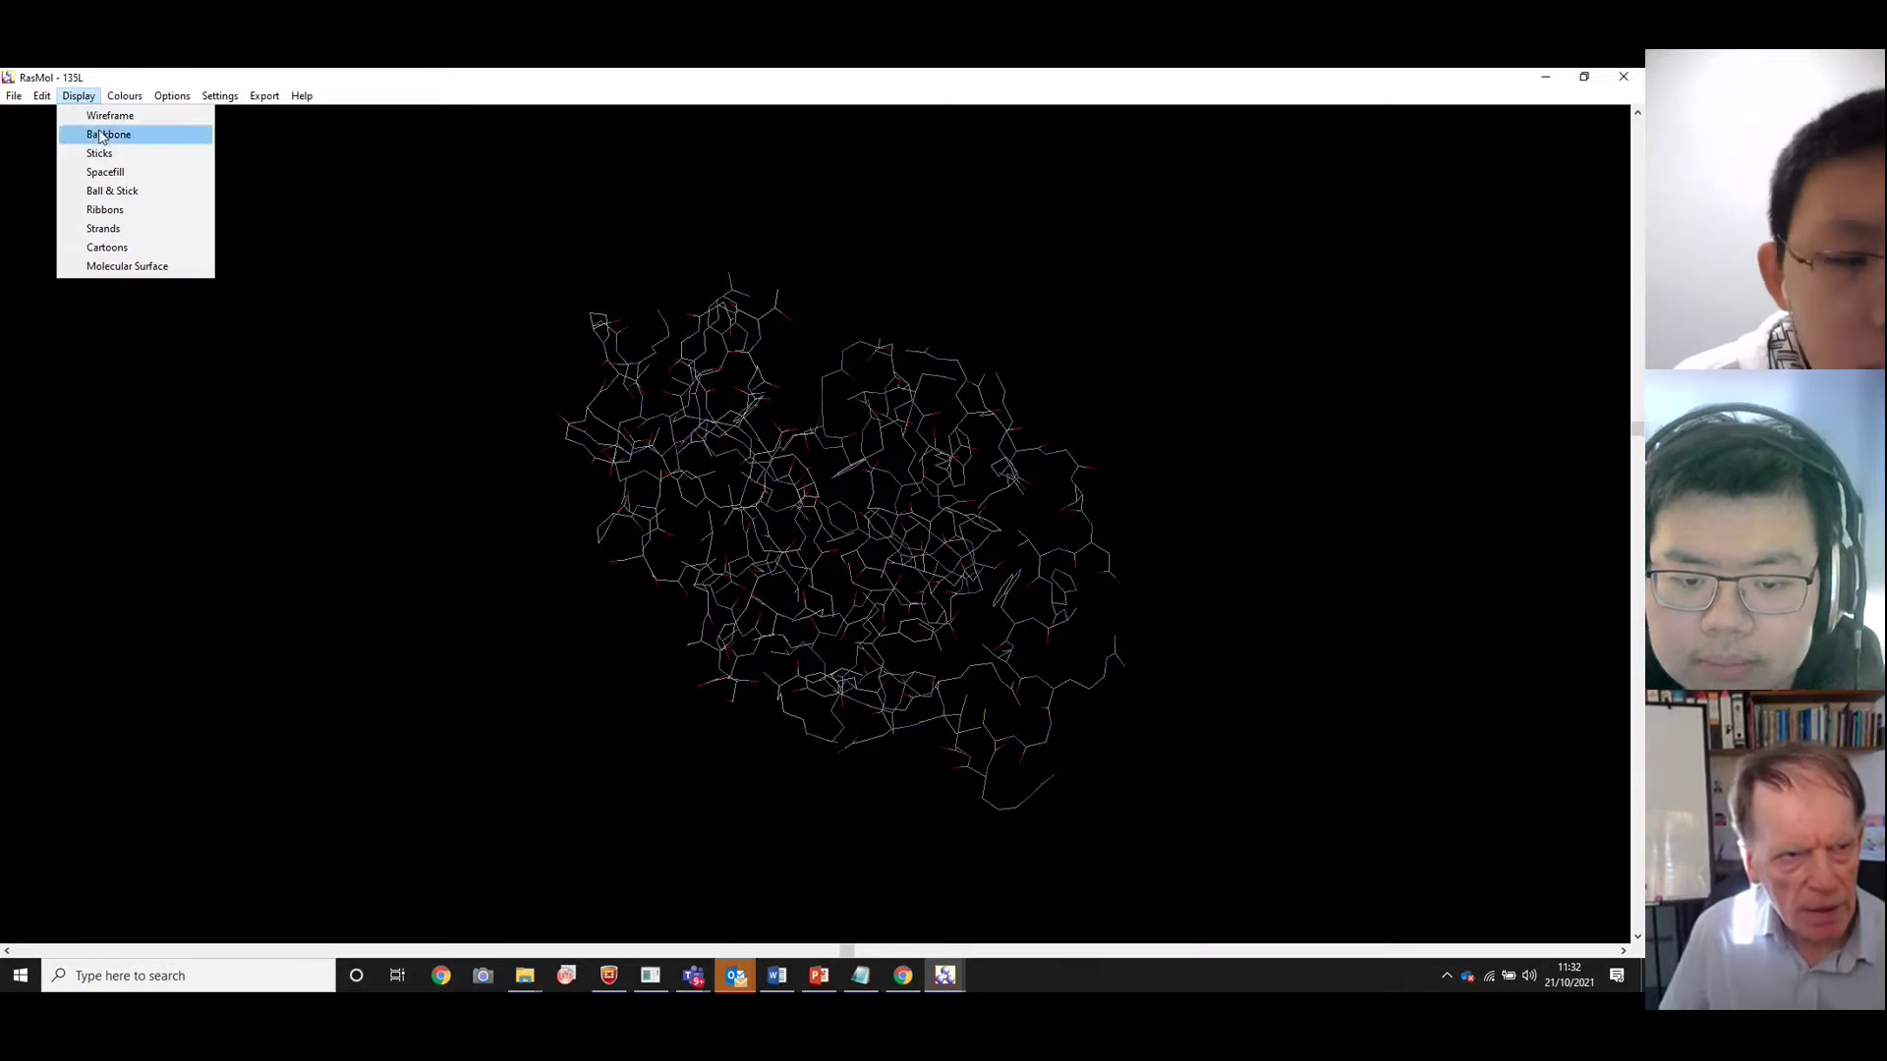
mouse_move(108, 99)
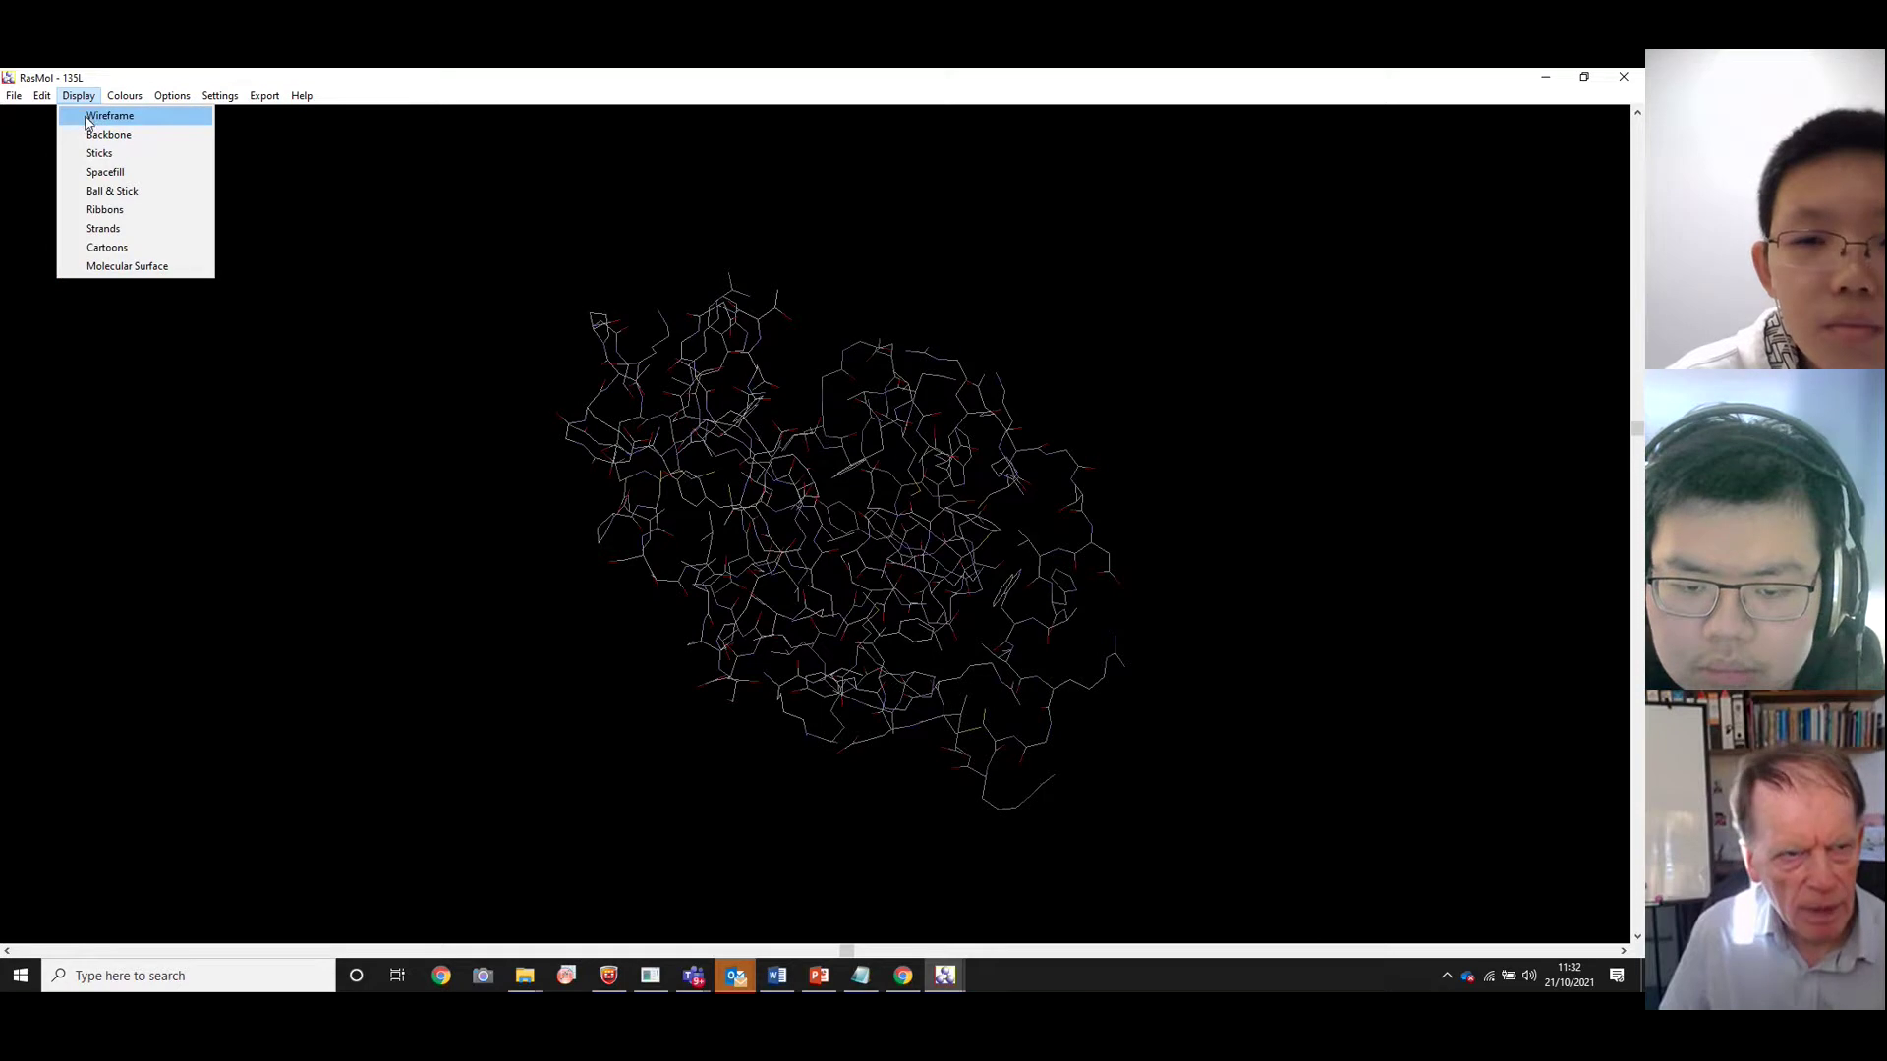
left_click(91, 134)
left_click(82, 97)
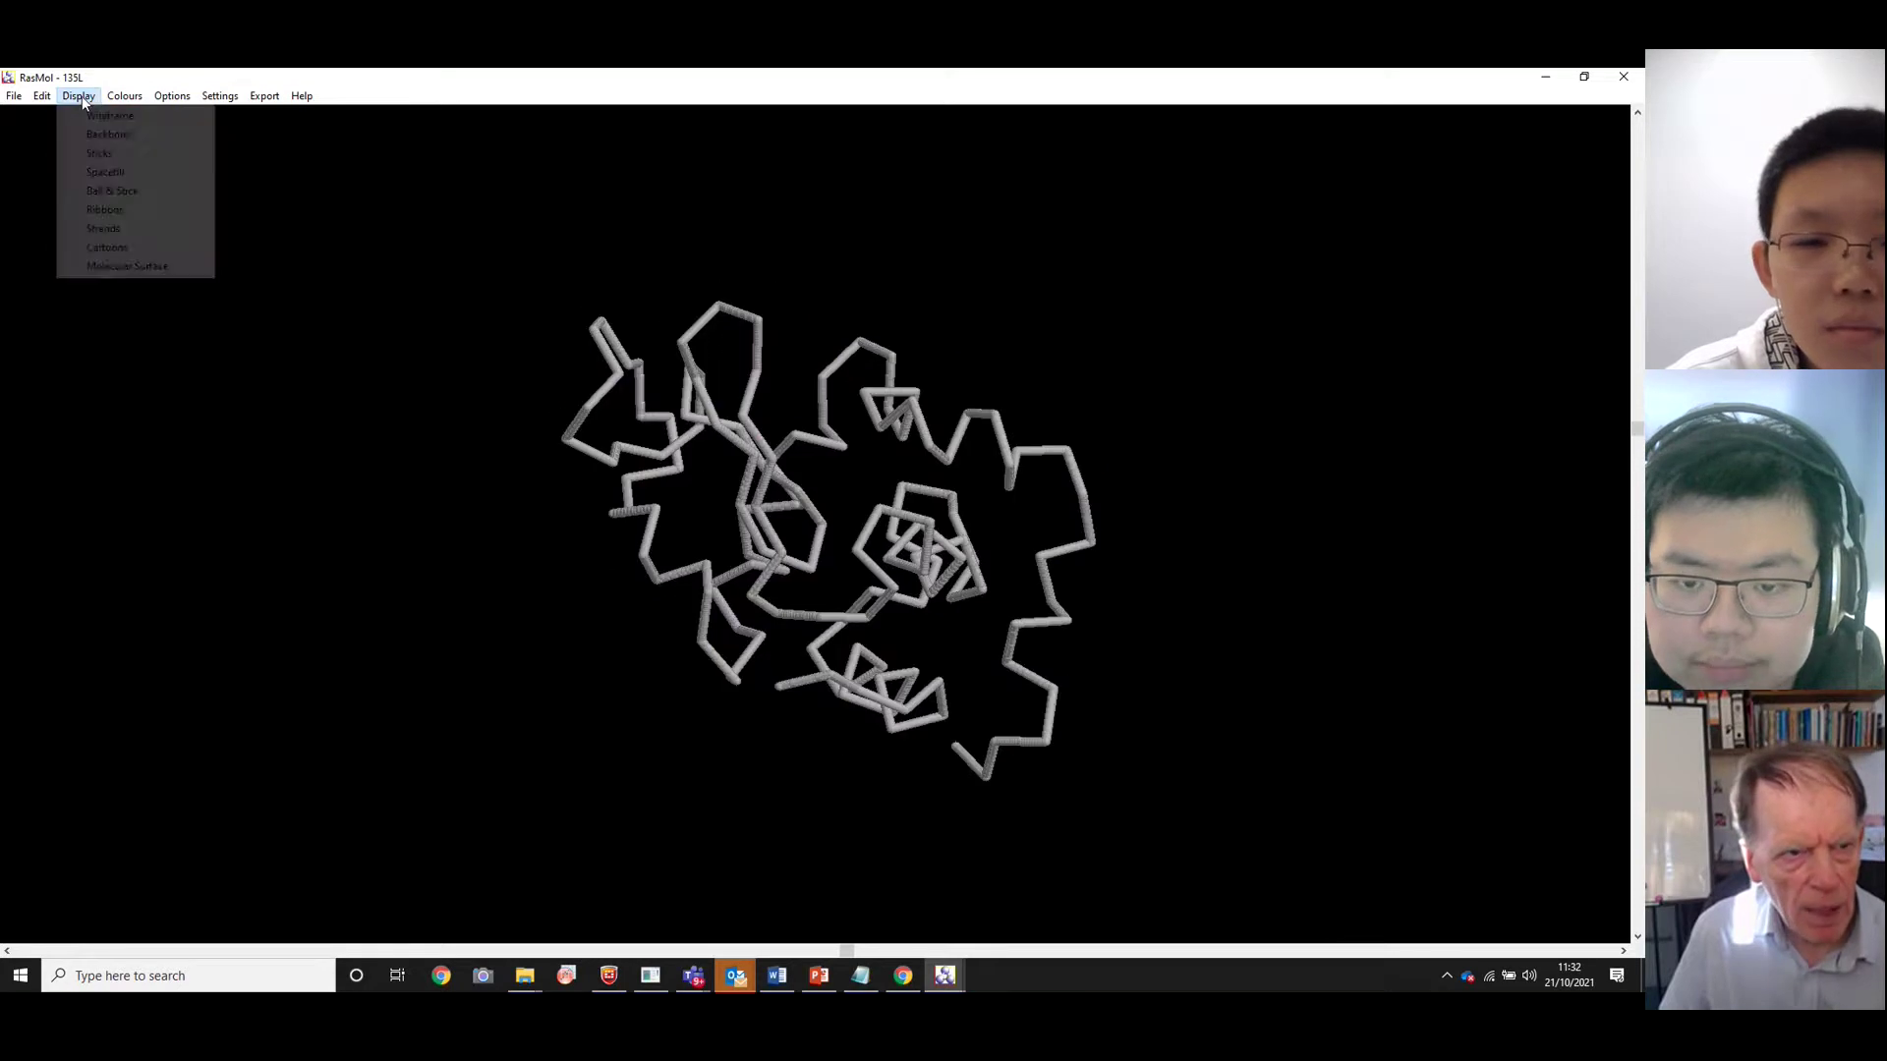
left_click(97, 155)
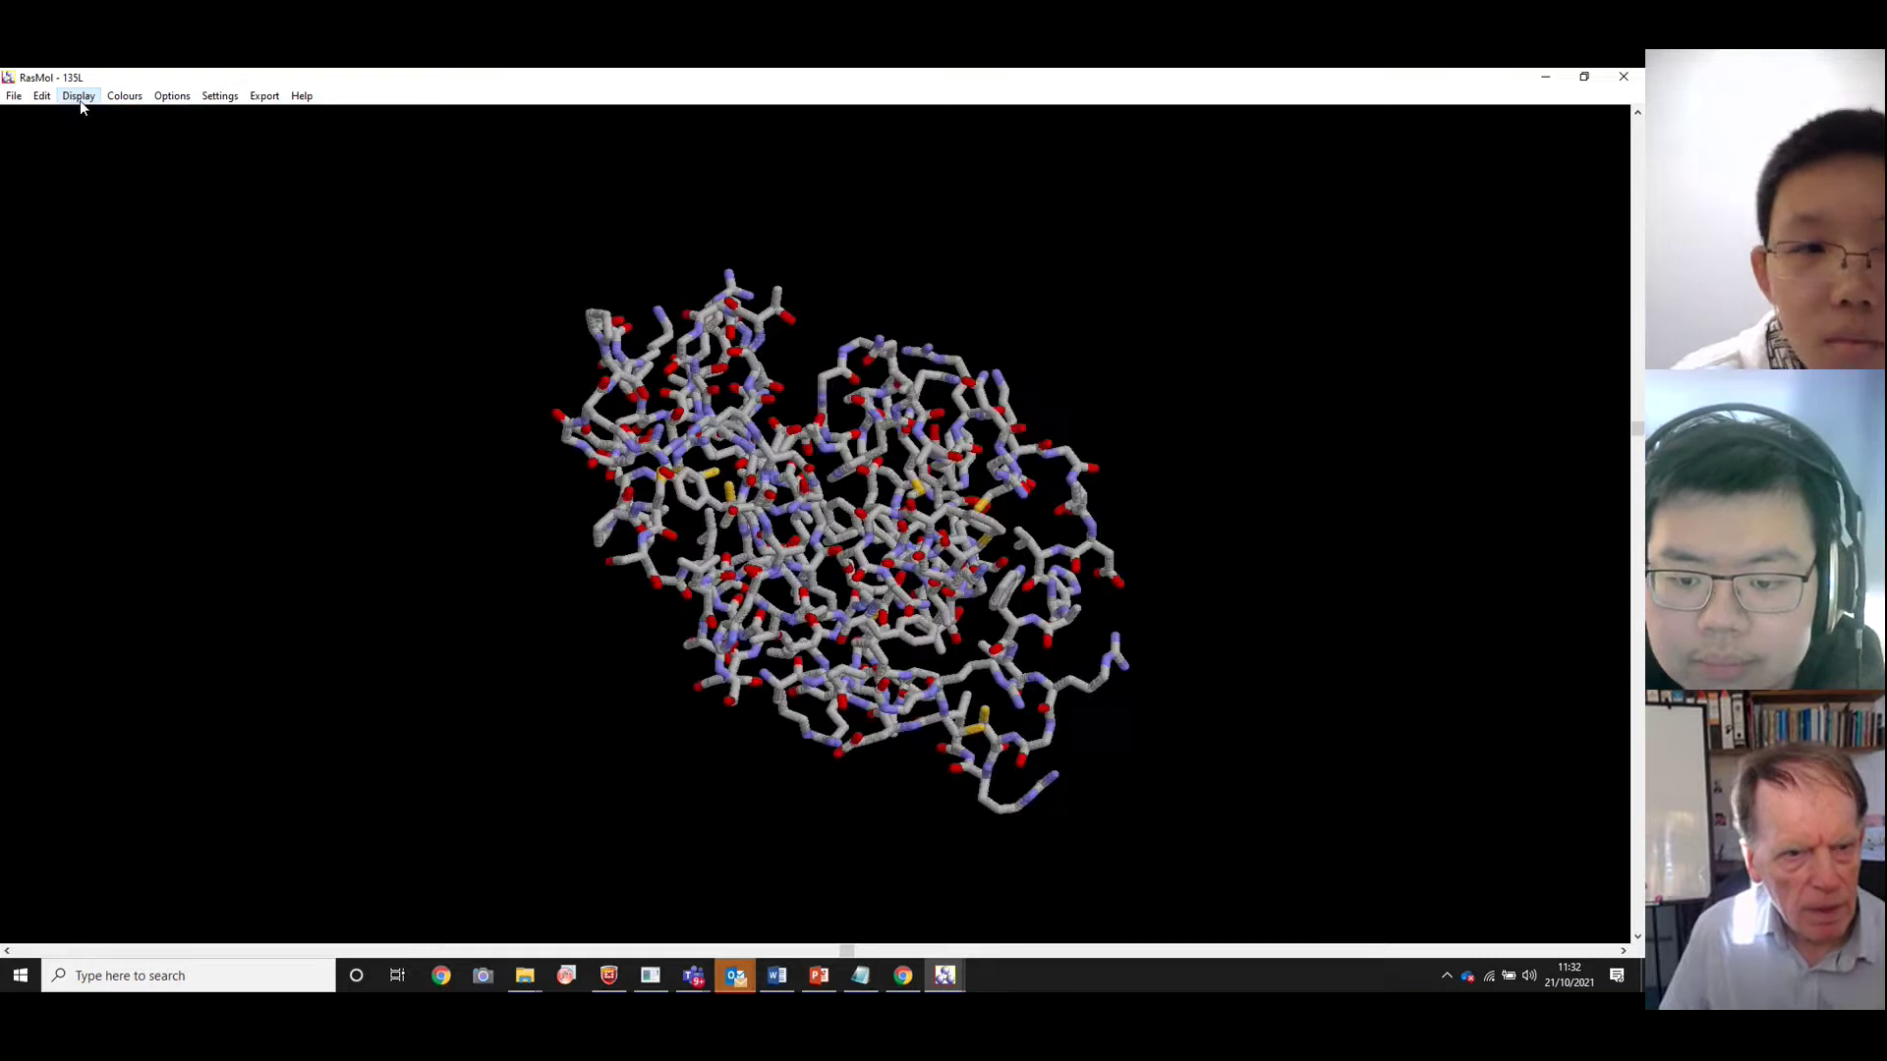
Display the lysozyme in the Spacefill representation and rotate it to view its different sides
left_click(80, 99)
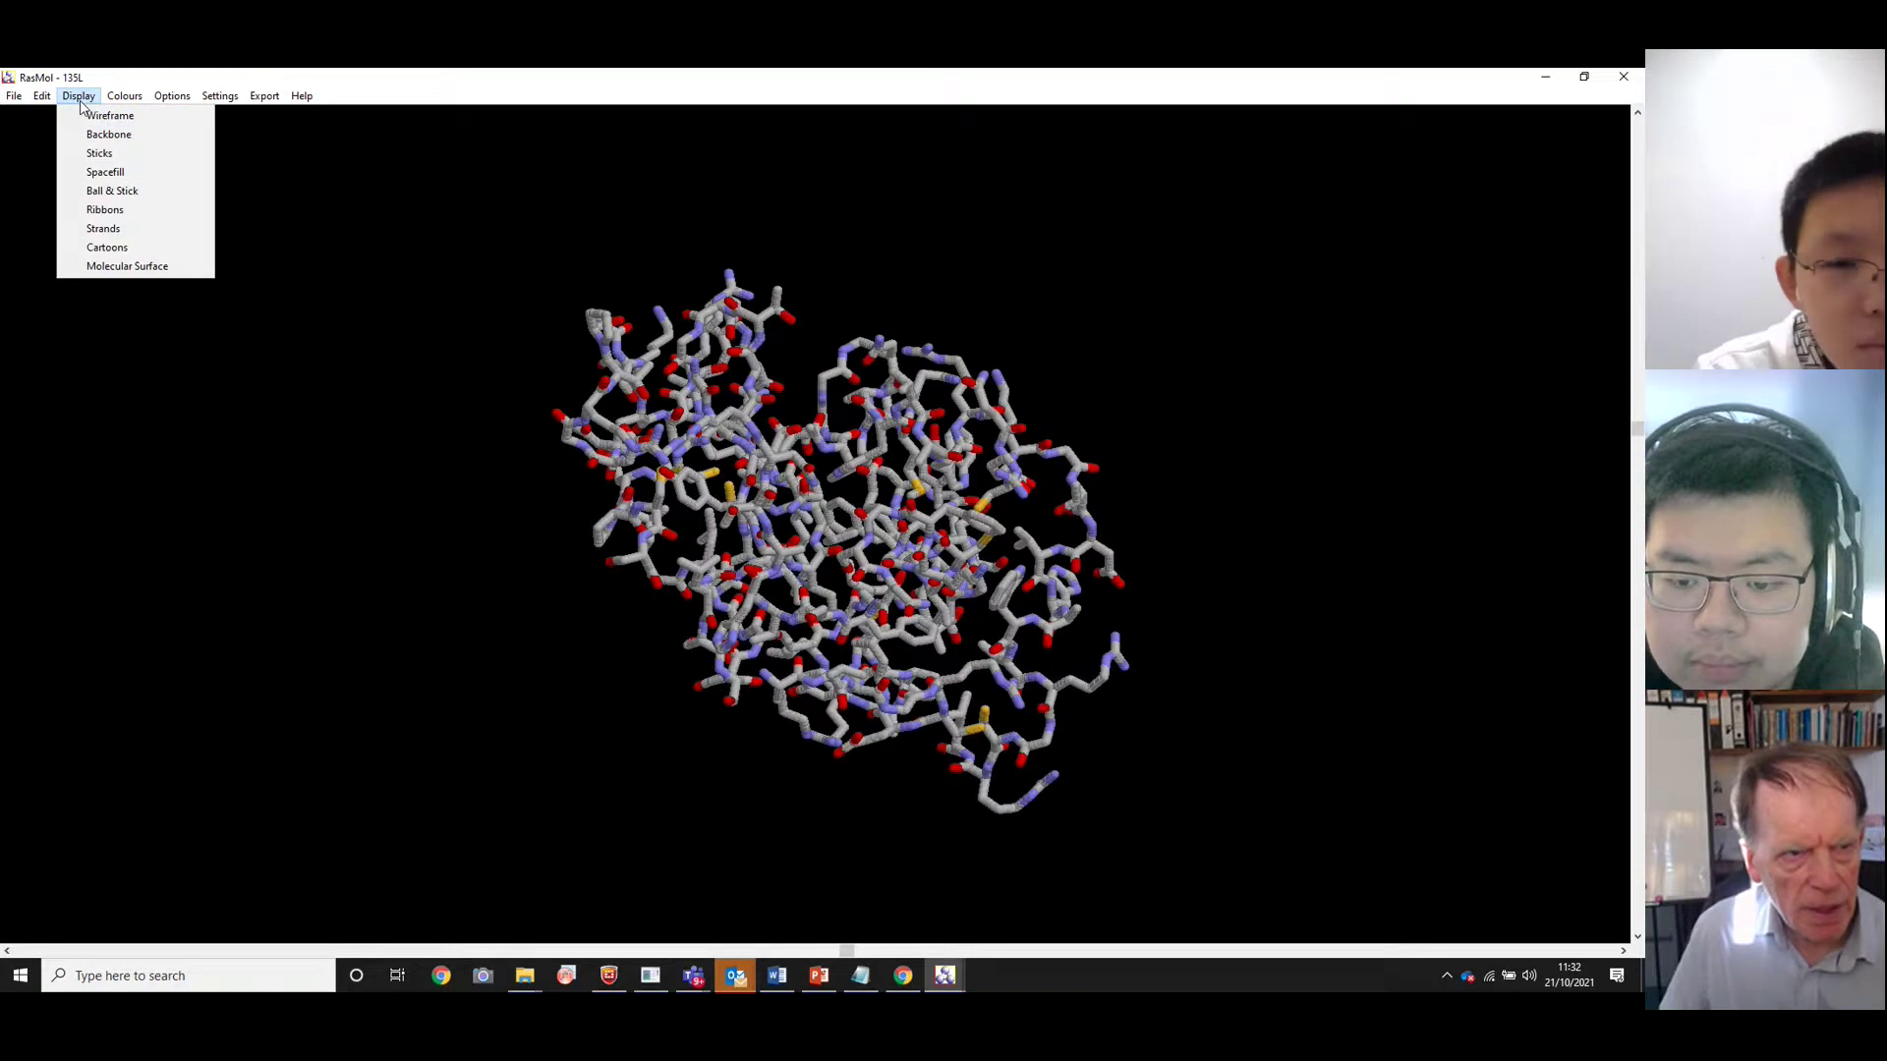
left_click(95, 174)
left_click_drag(823, 514, 979, 694)
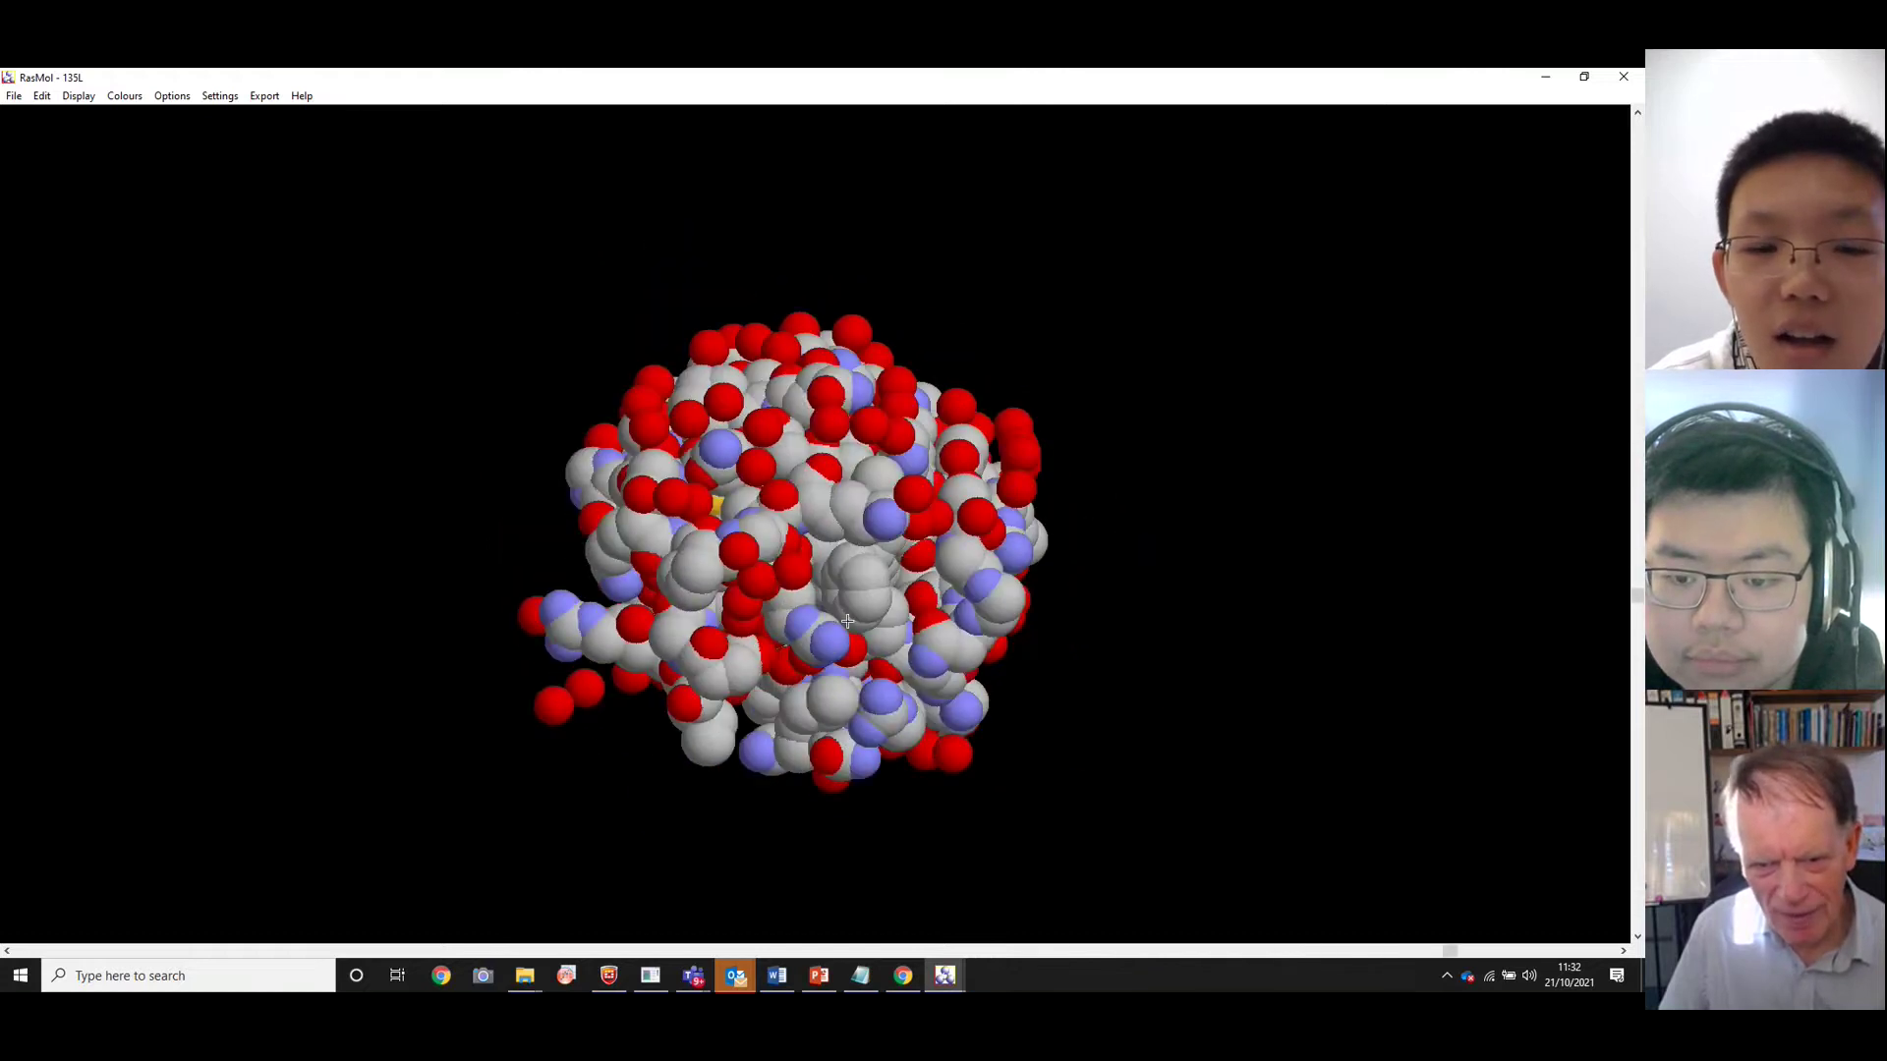
left_click_drag(848, 622, 632, 345)
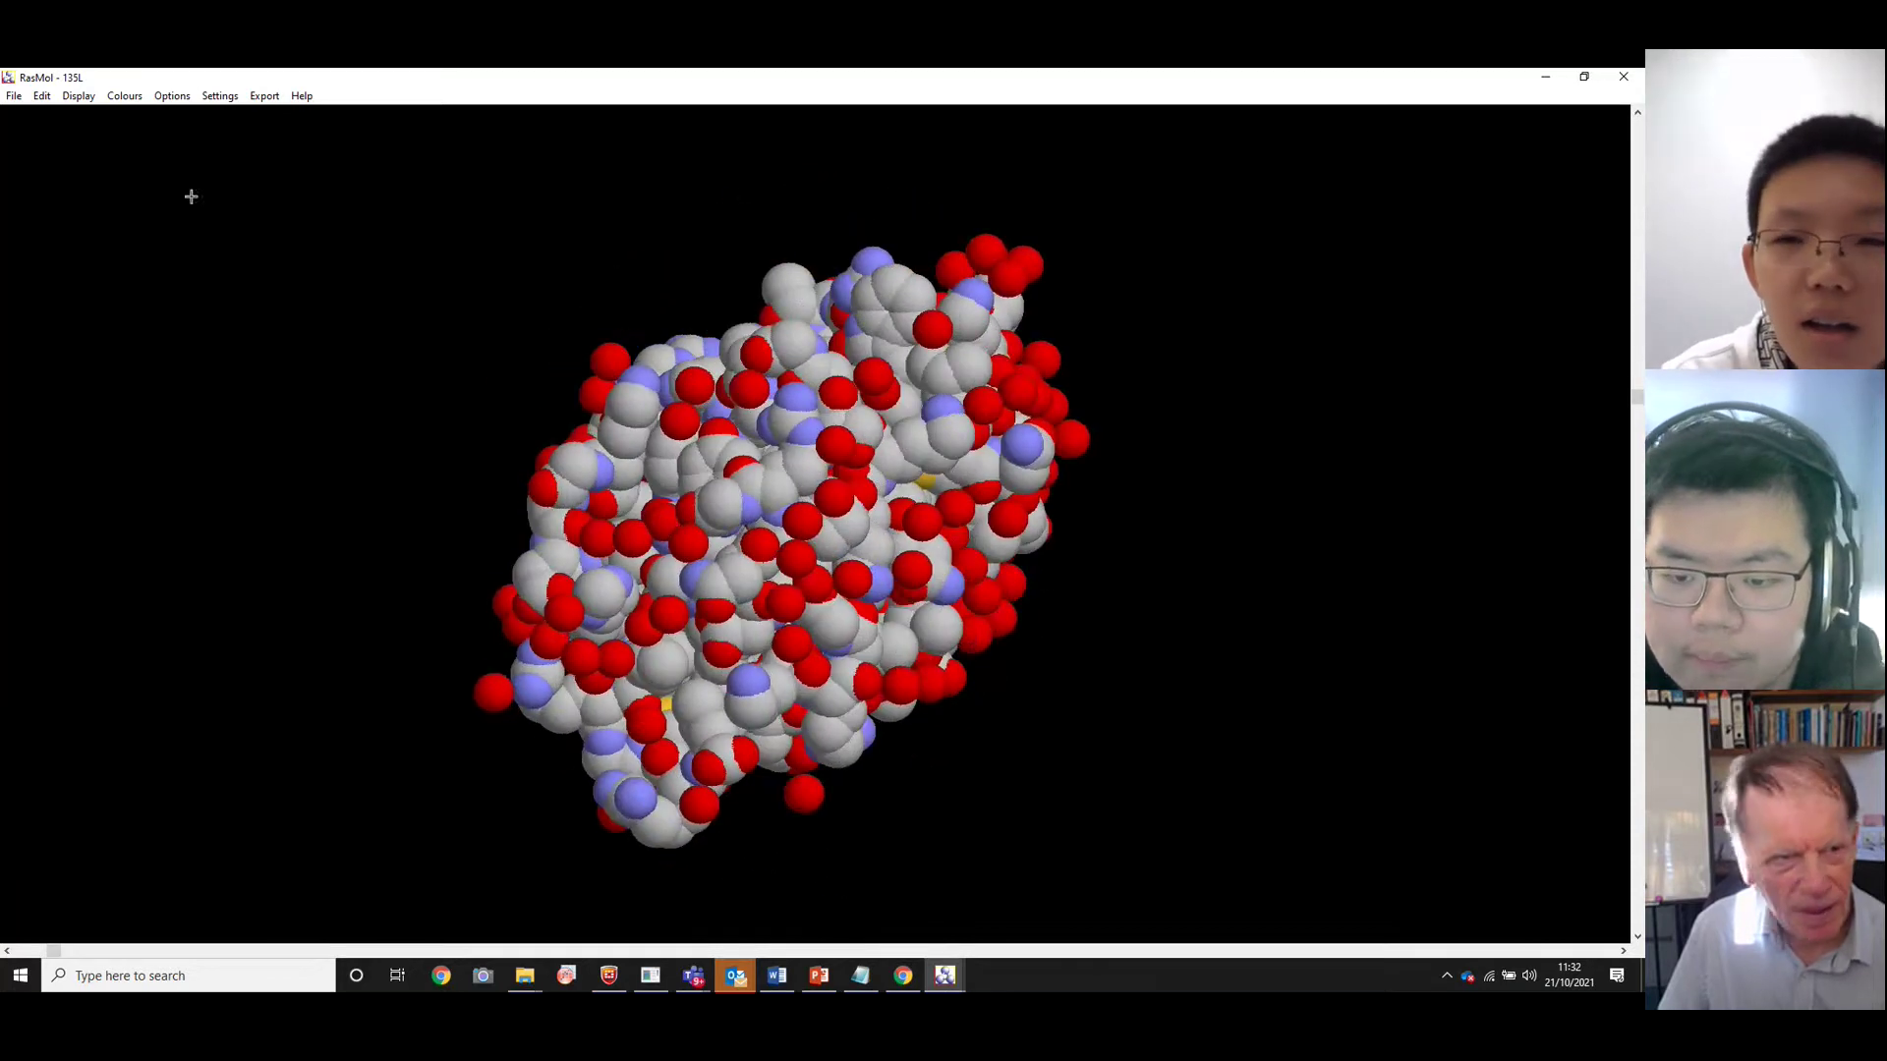
Display the lysozyme in the Ribbons representation and rotate the model
left_click(79, 95)
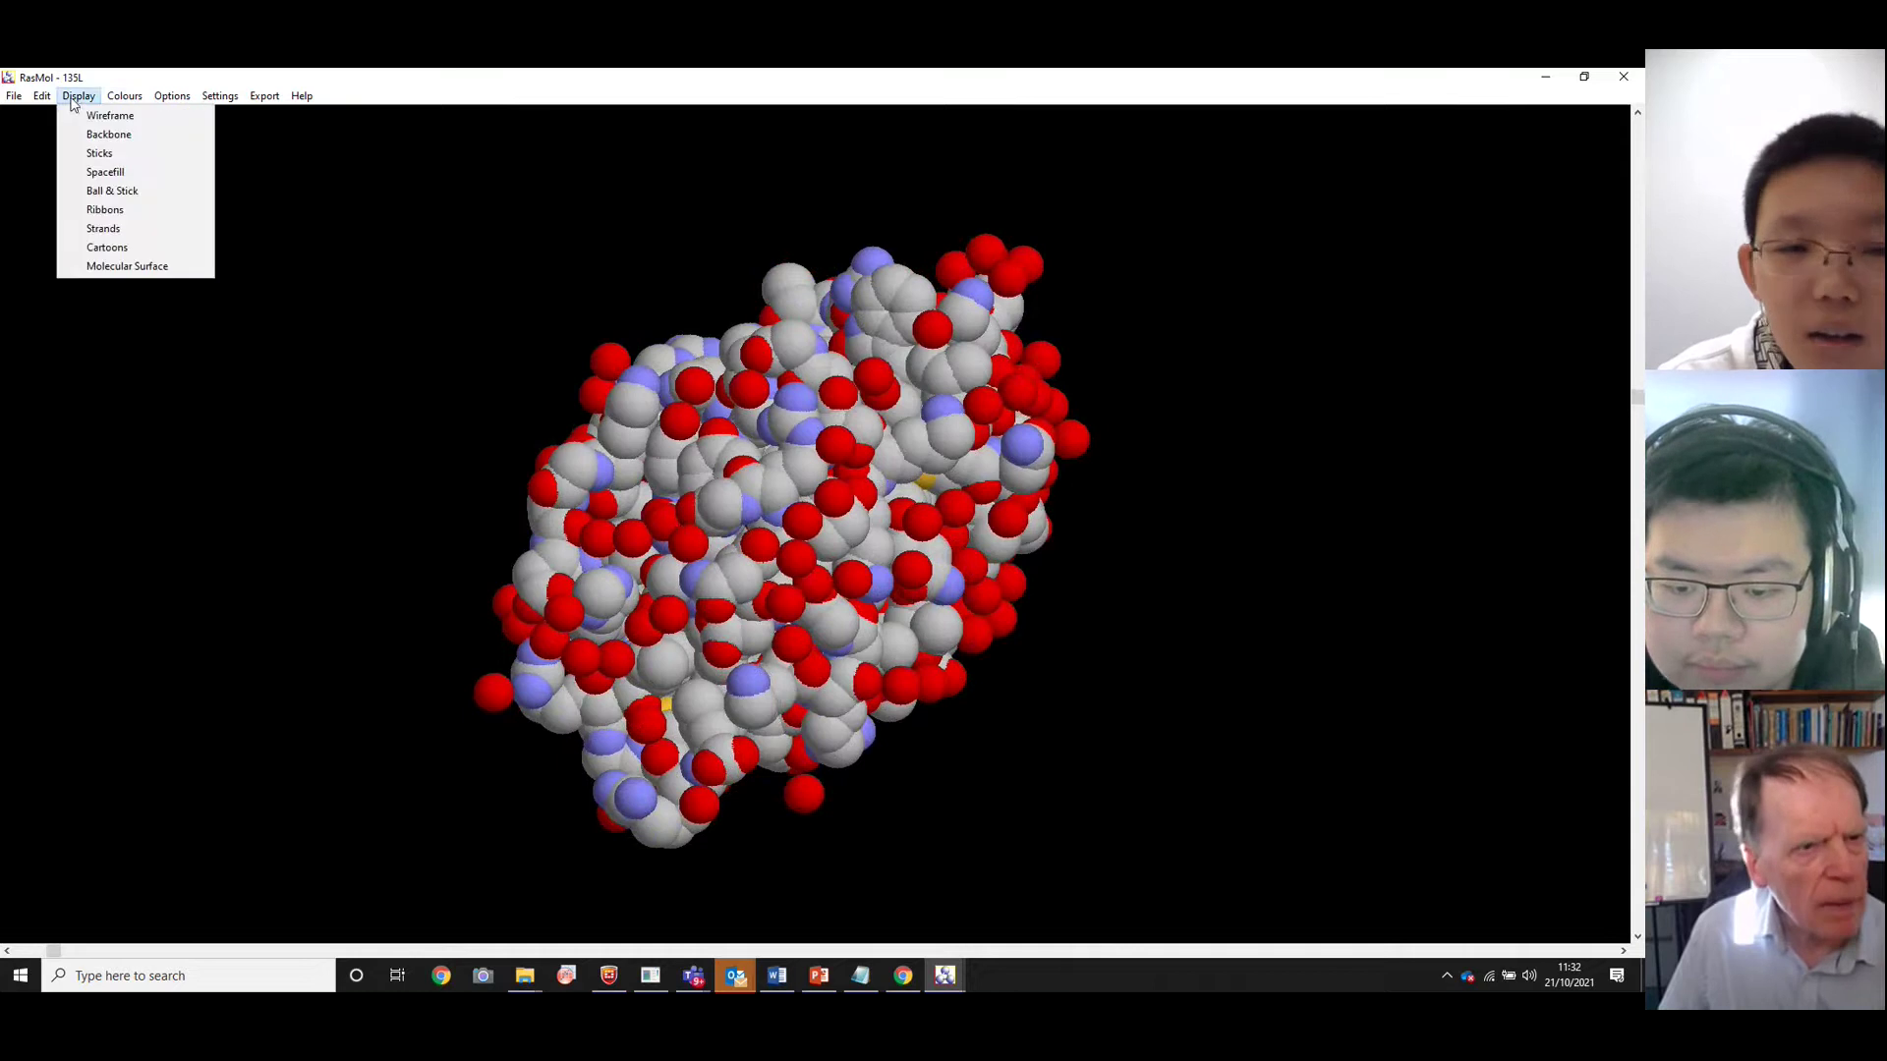
left_click(104, 209)
left_click_drag(785, 536, 695, 627)
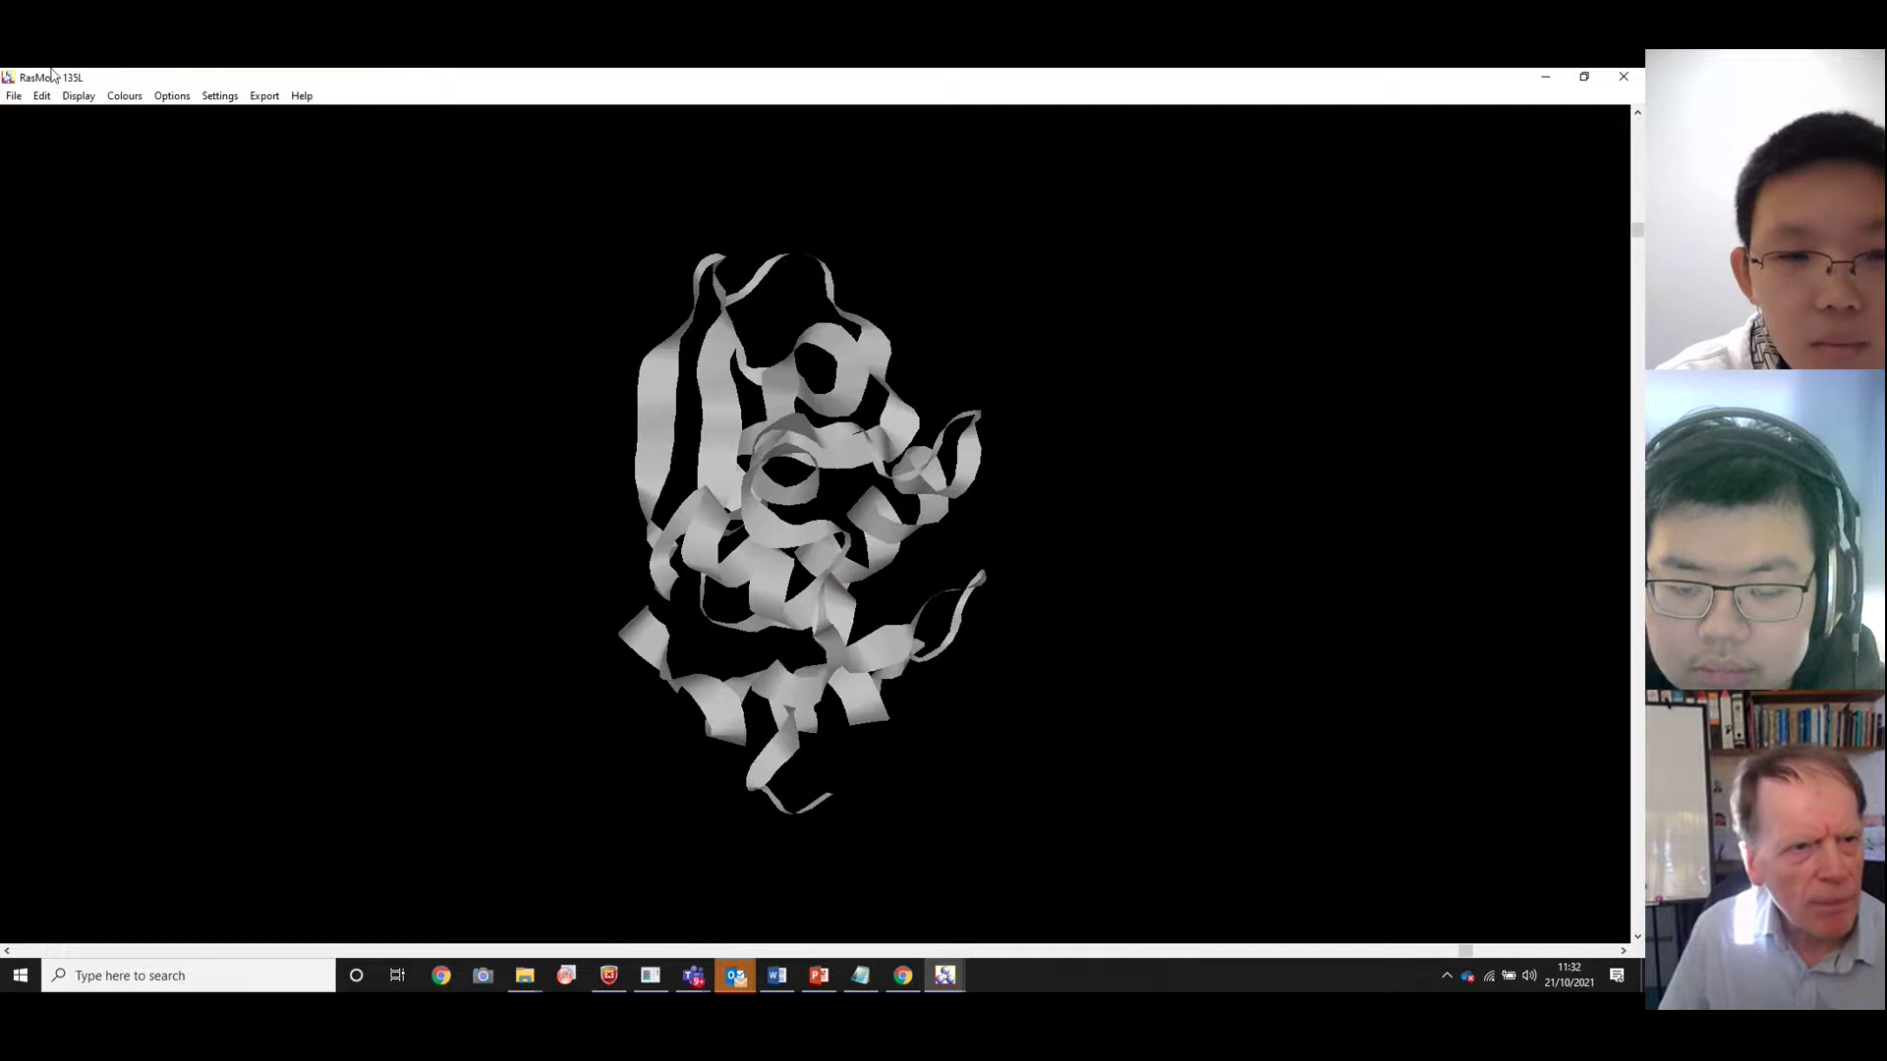
Display the lysozyme in the Strands representation and turn the model to another angle
left_click(79, 96)
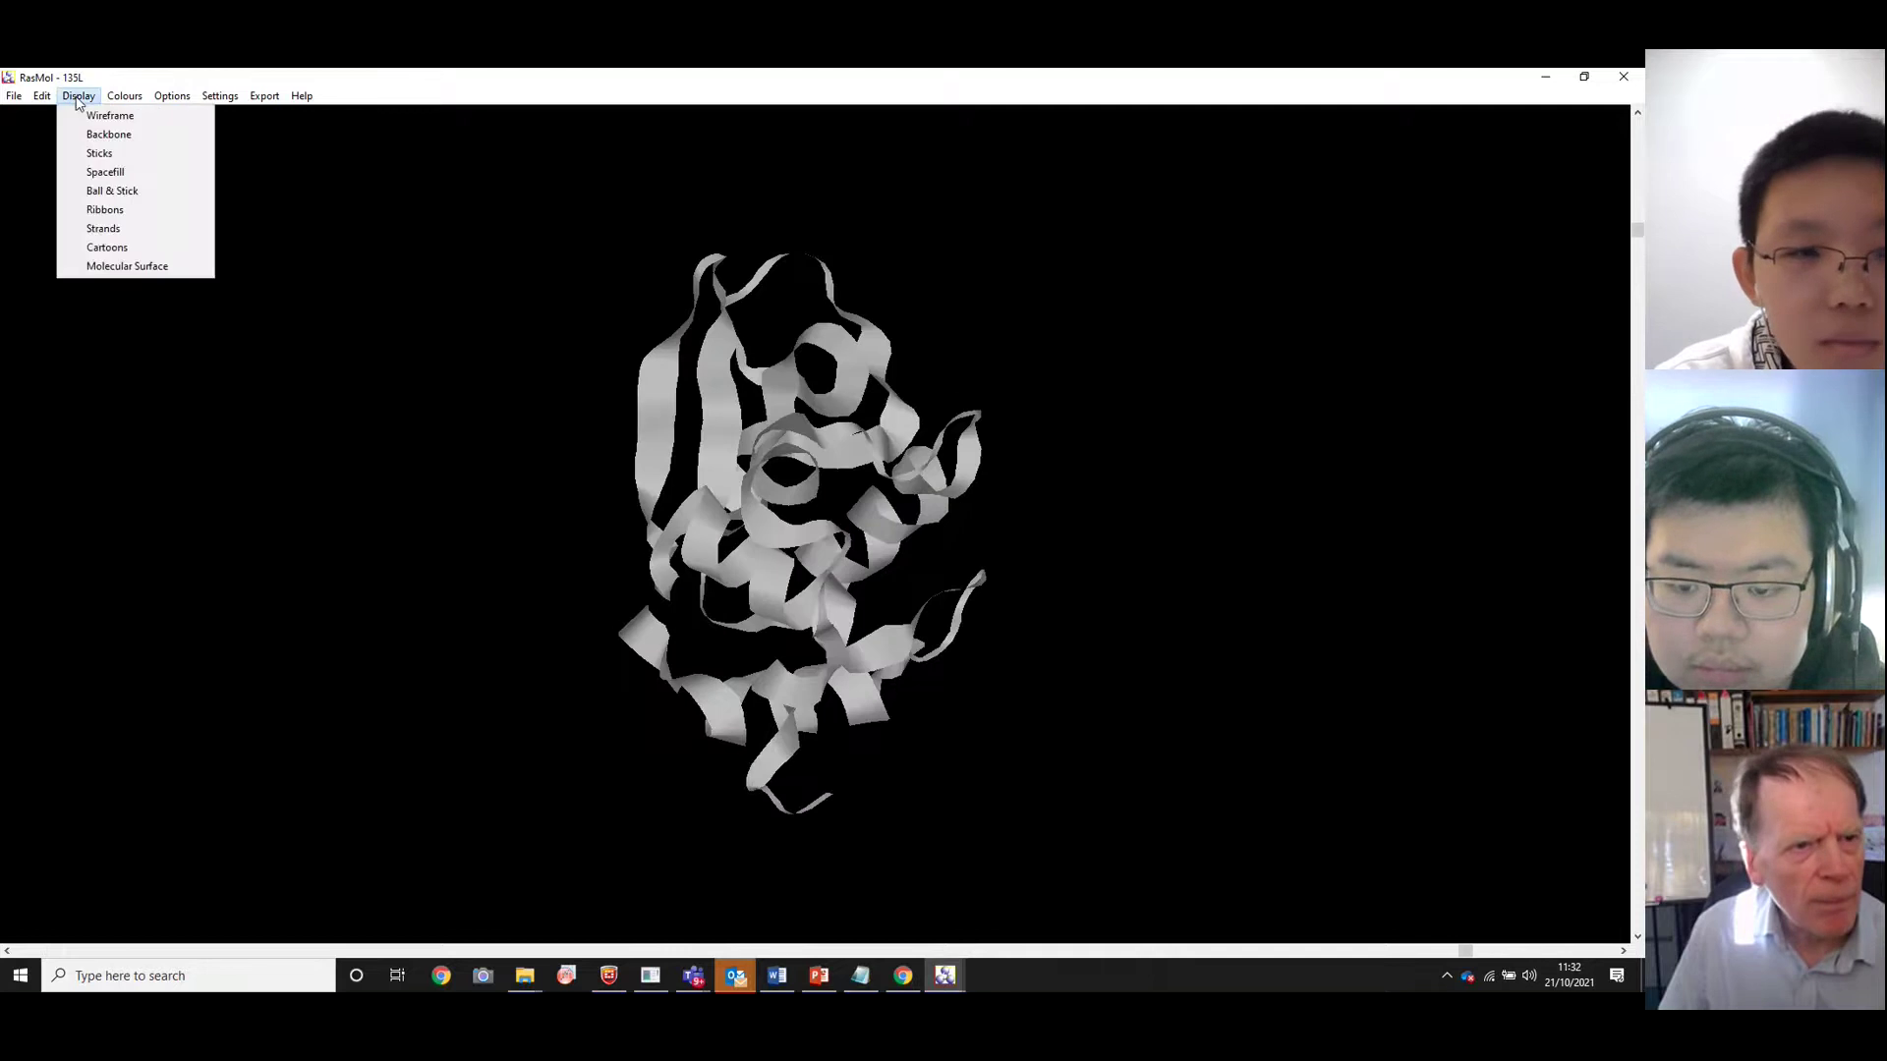
left_click(103, 228)
mouse_move(877, 487)
left_mouse_down()
mouse_move(832, 319)
mouse_move(589, 286)
mouse_move(682, 539)
mouse_move(914, 531)
mouse_move(786, 335)
mouse_move(620, 354)
mouse_move(644, 472)
left_mouse_up()
Colour the lysozyme strands by Chain and rotate the coloured model
left_click(78, 95)
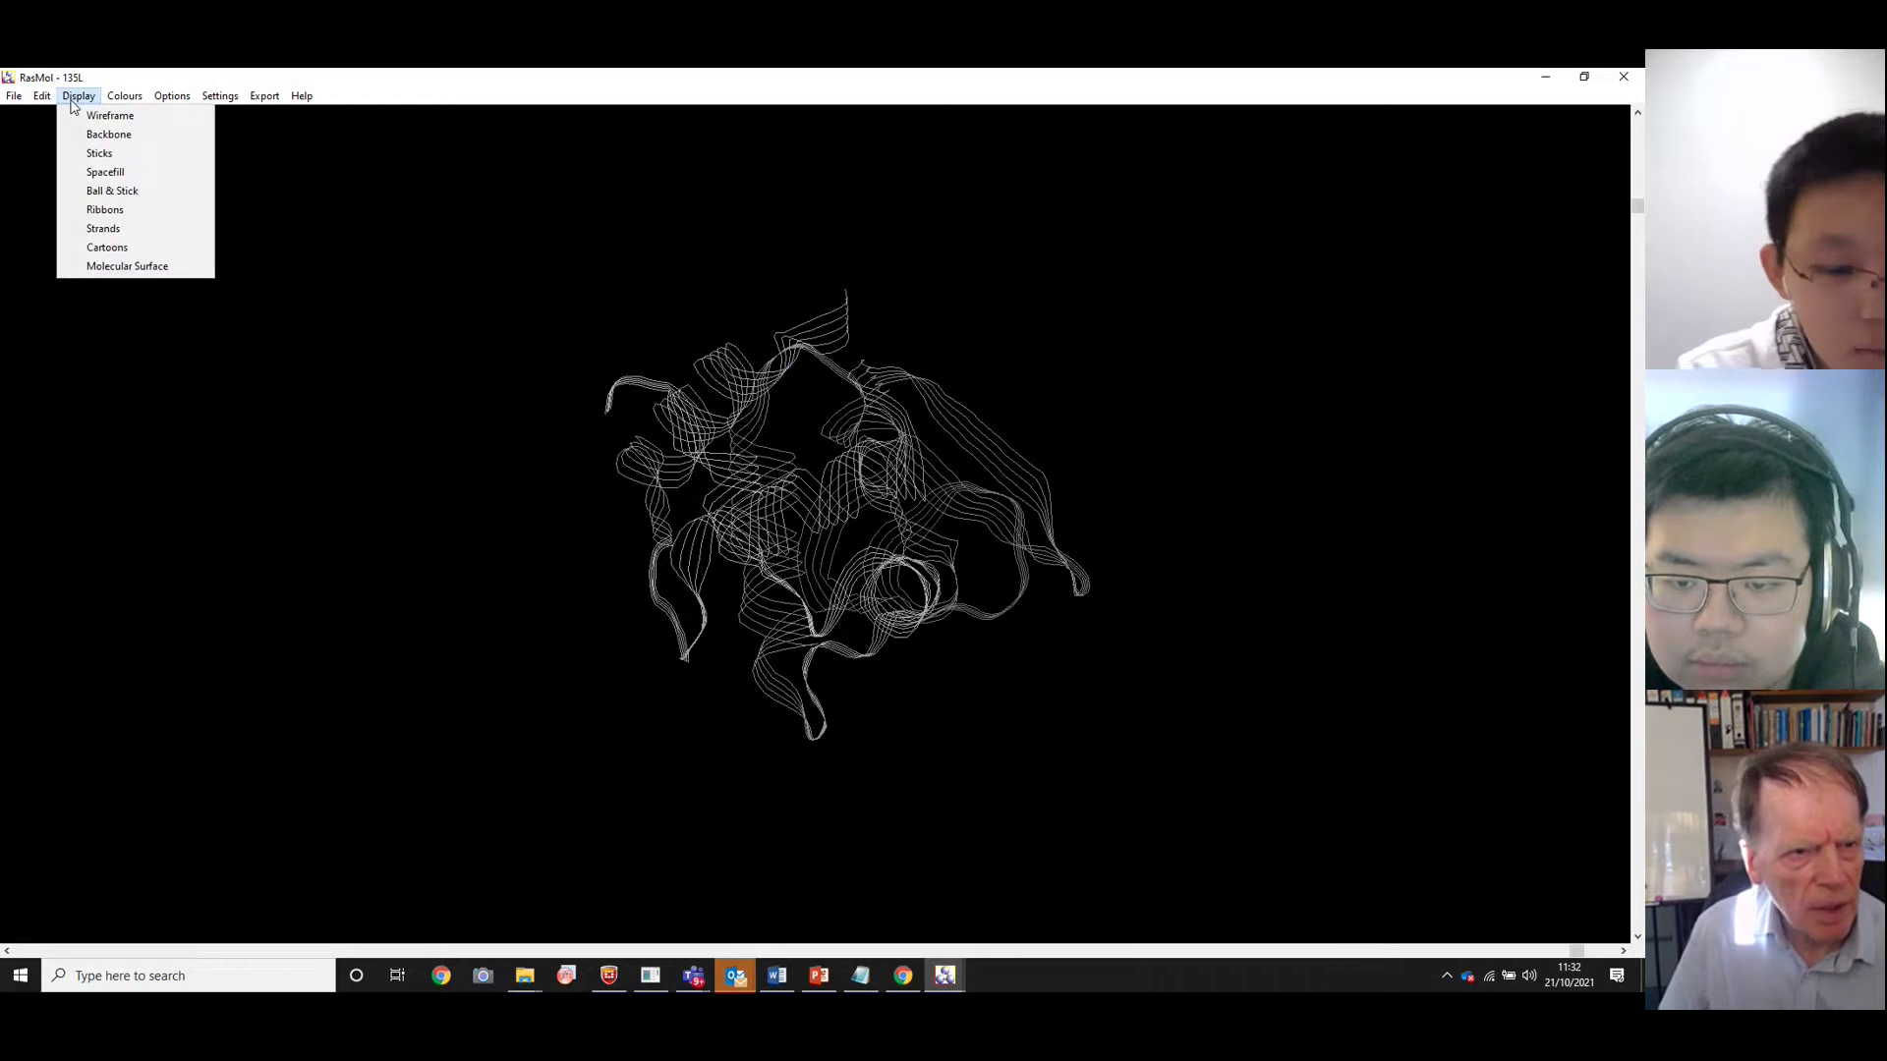
mouse_move(131, 102)
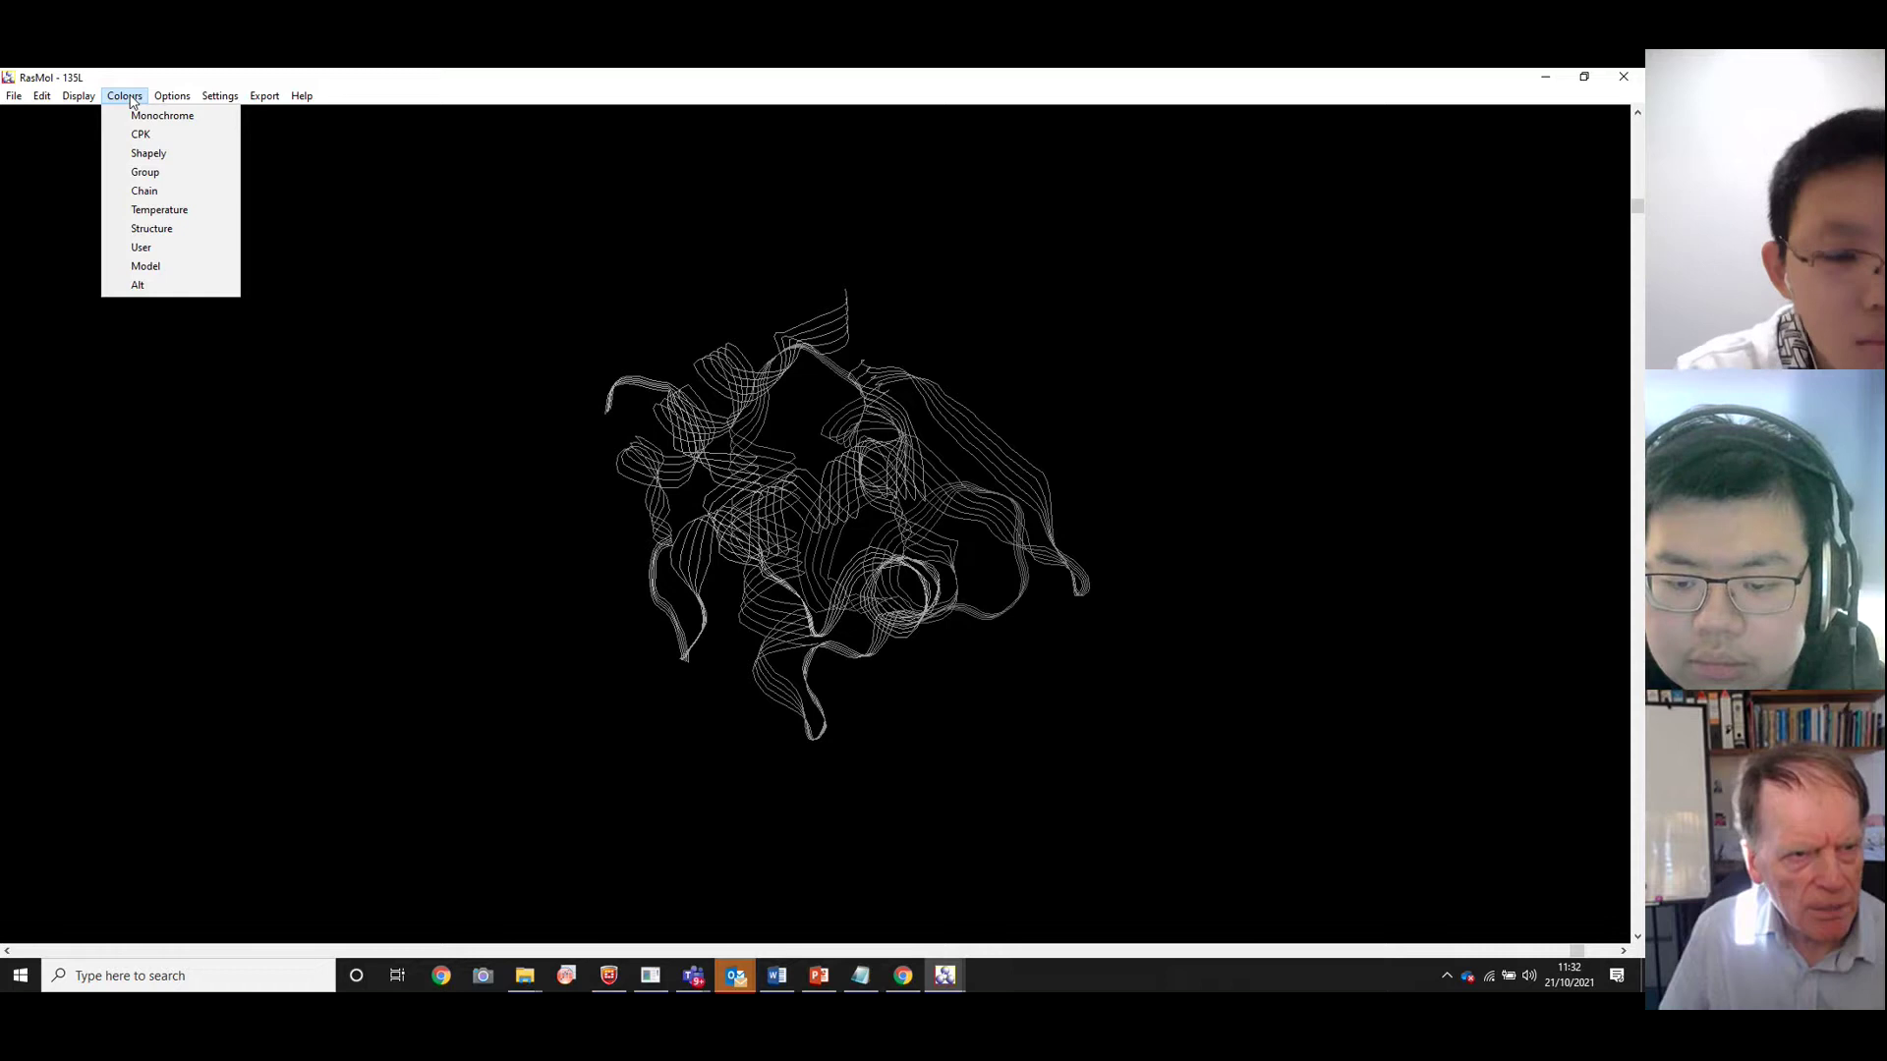
left_click(142, 189)
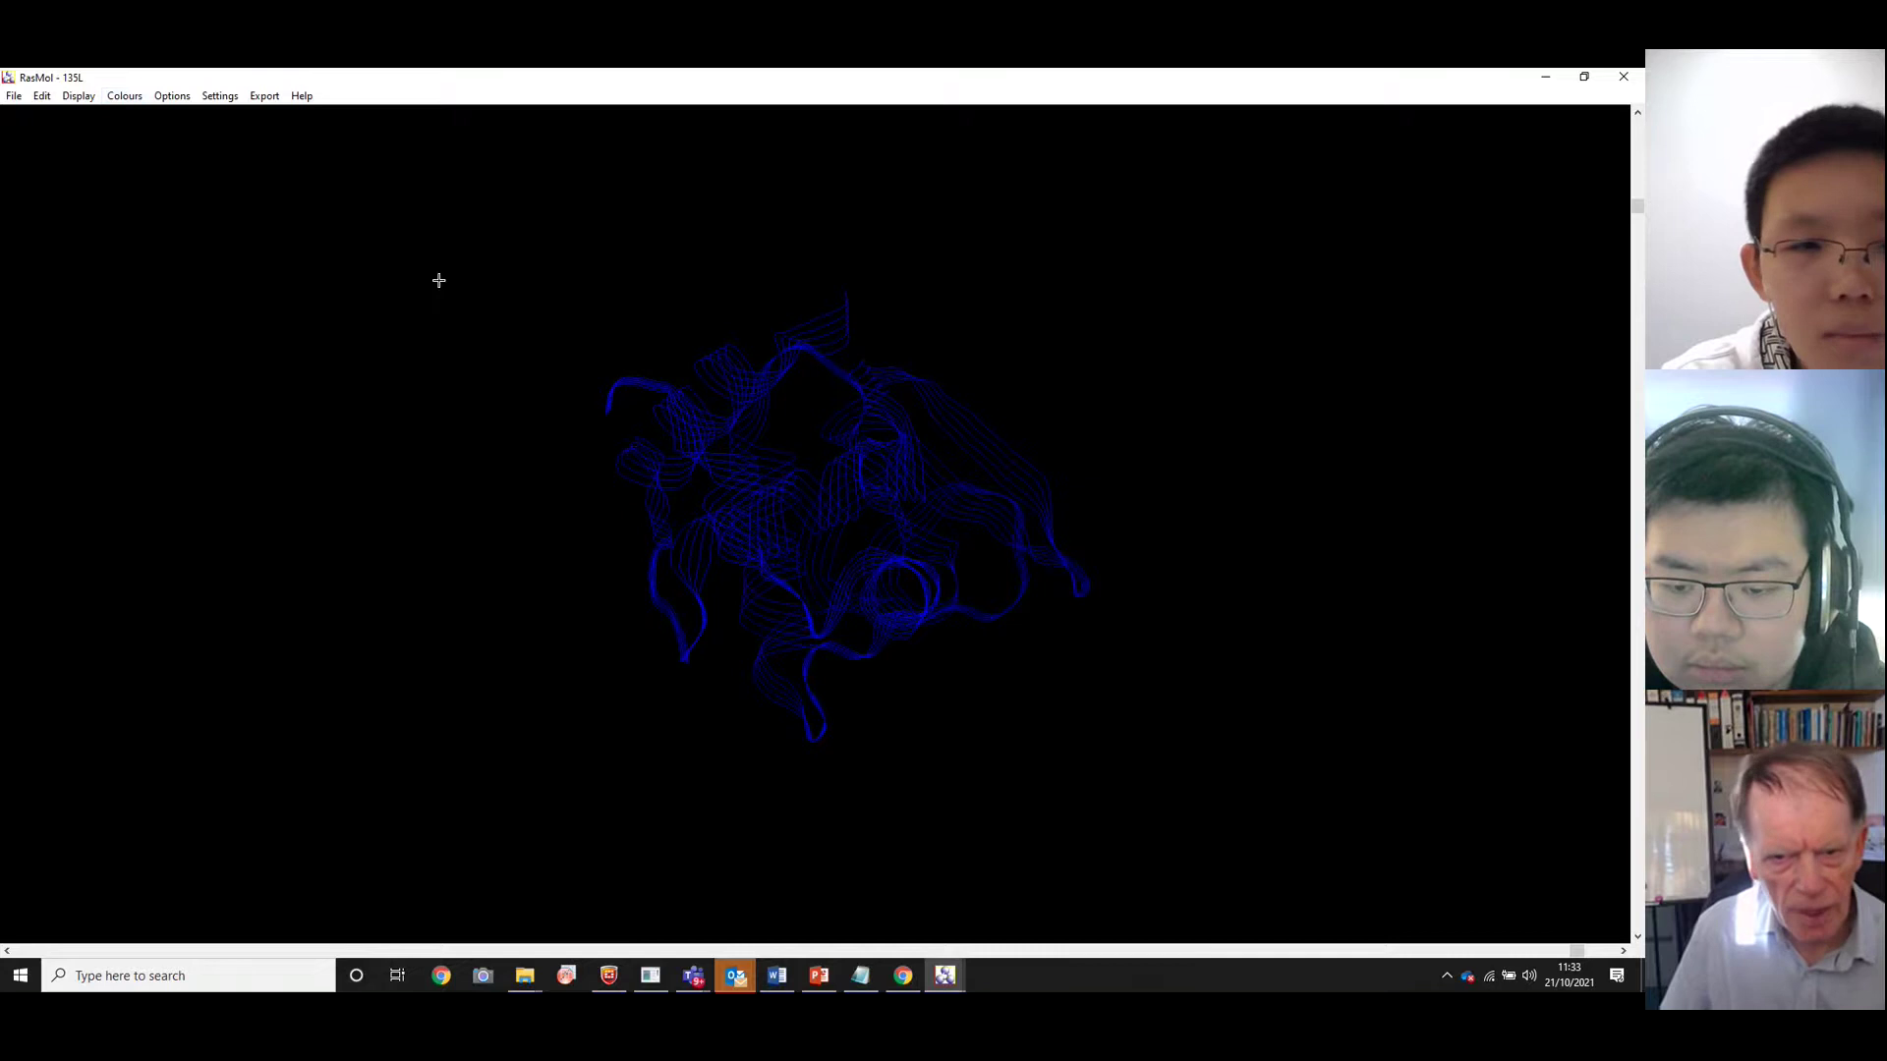
left_click_drag(739, 463, 311, 189)
Colour the lysozyme strands by Group and rotate the coloured model
left_click(125, 95)
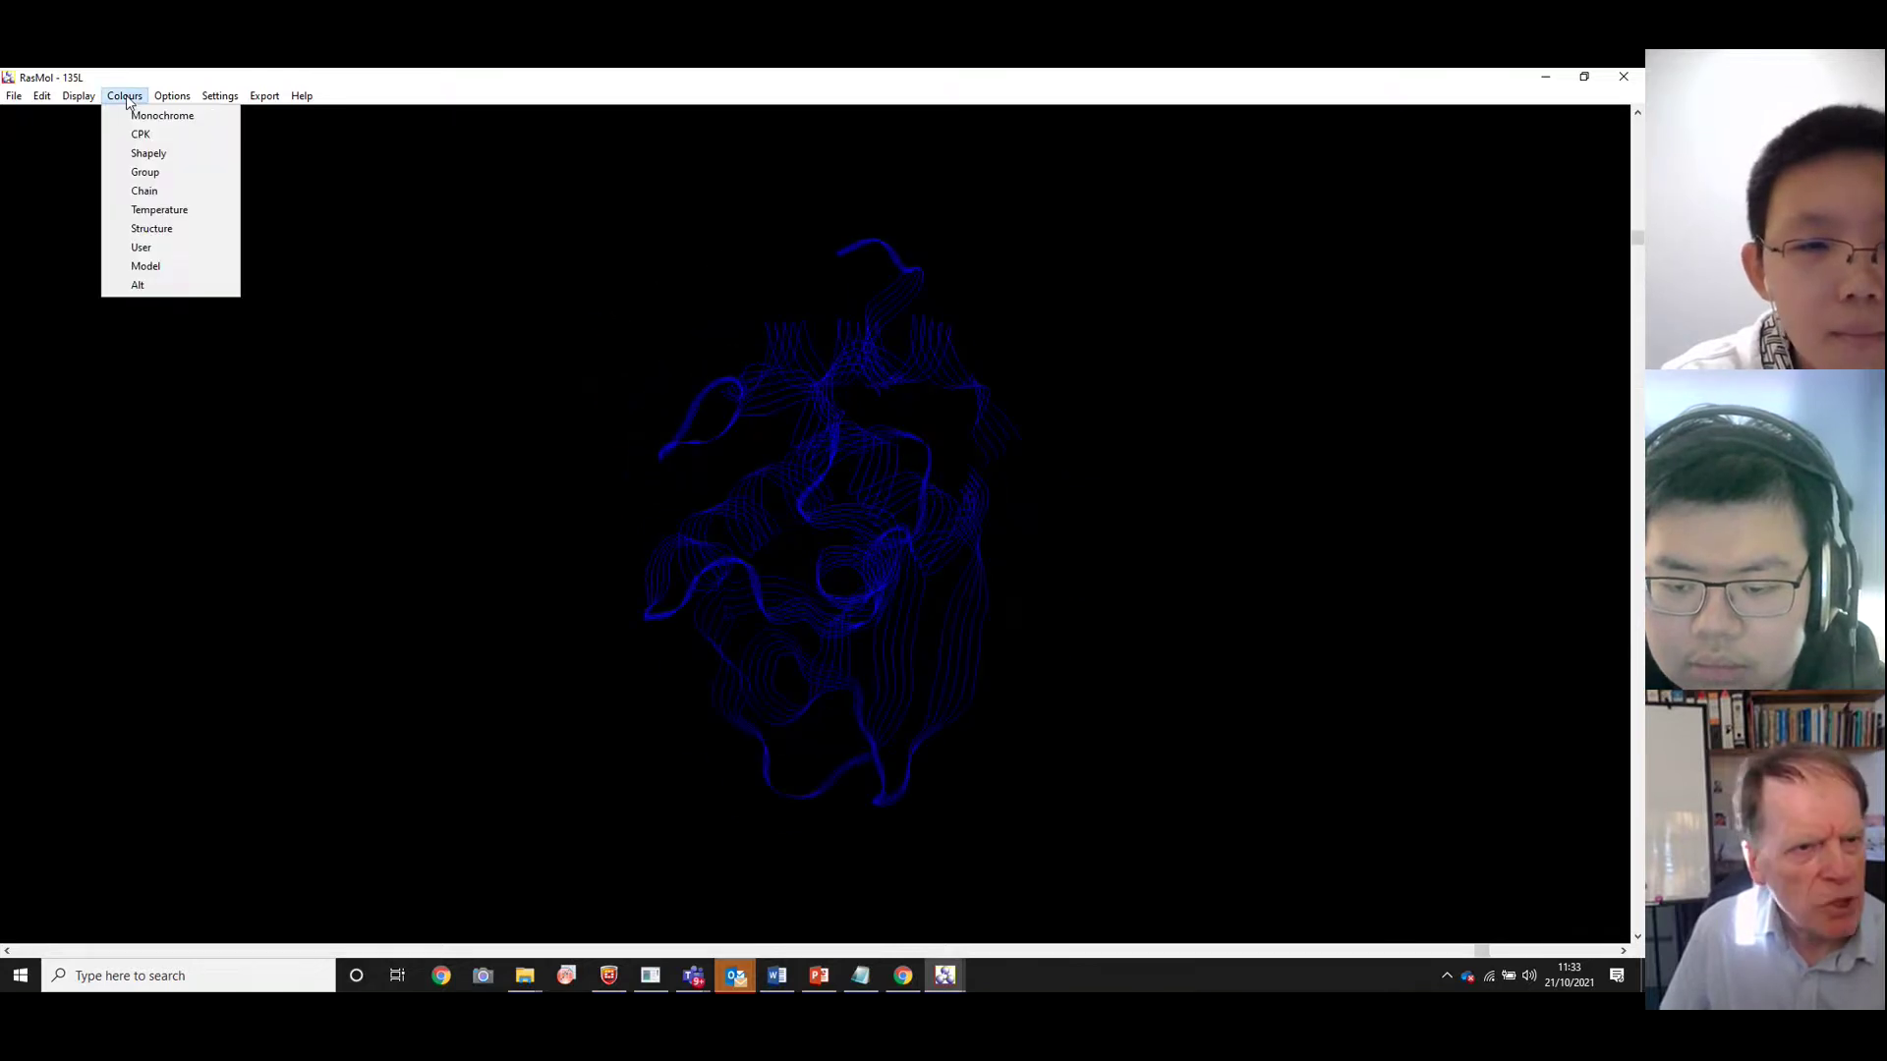
left_click(145, 174)
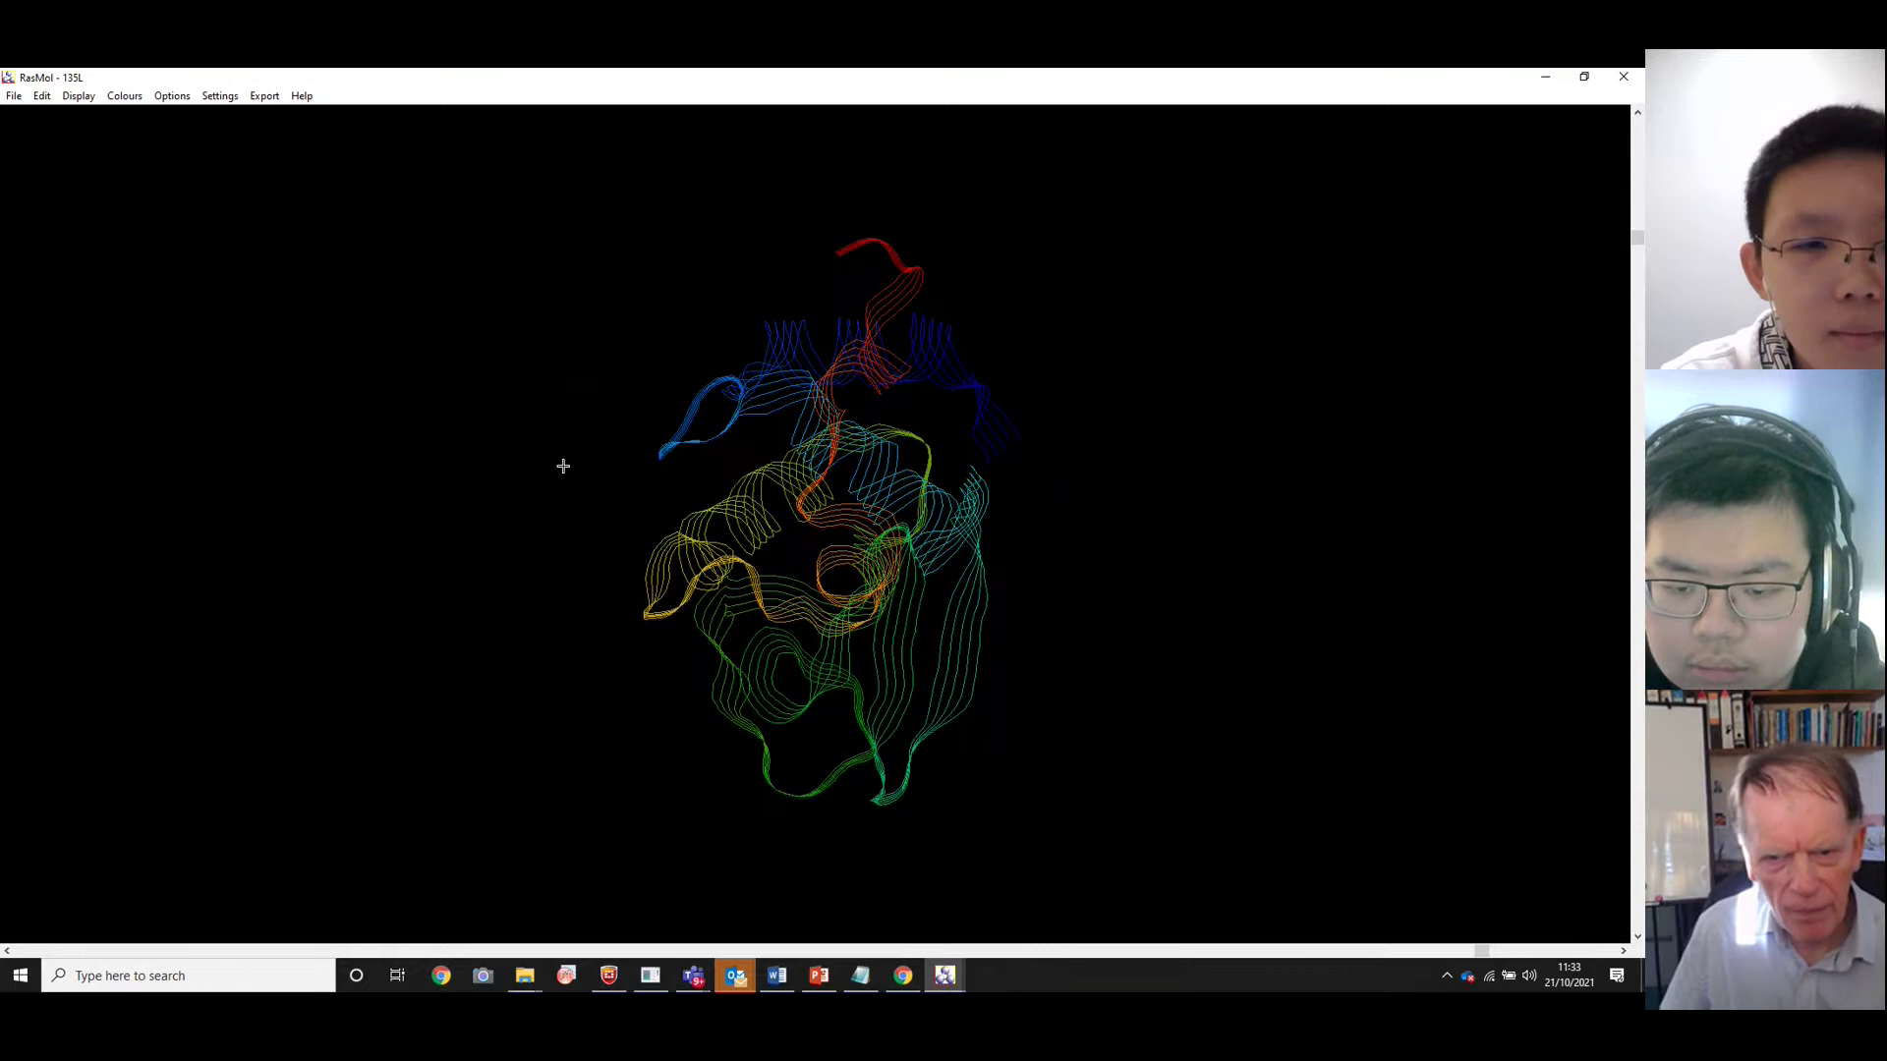
left_click_drag(563, 466, 602, 476)
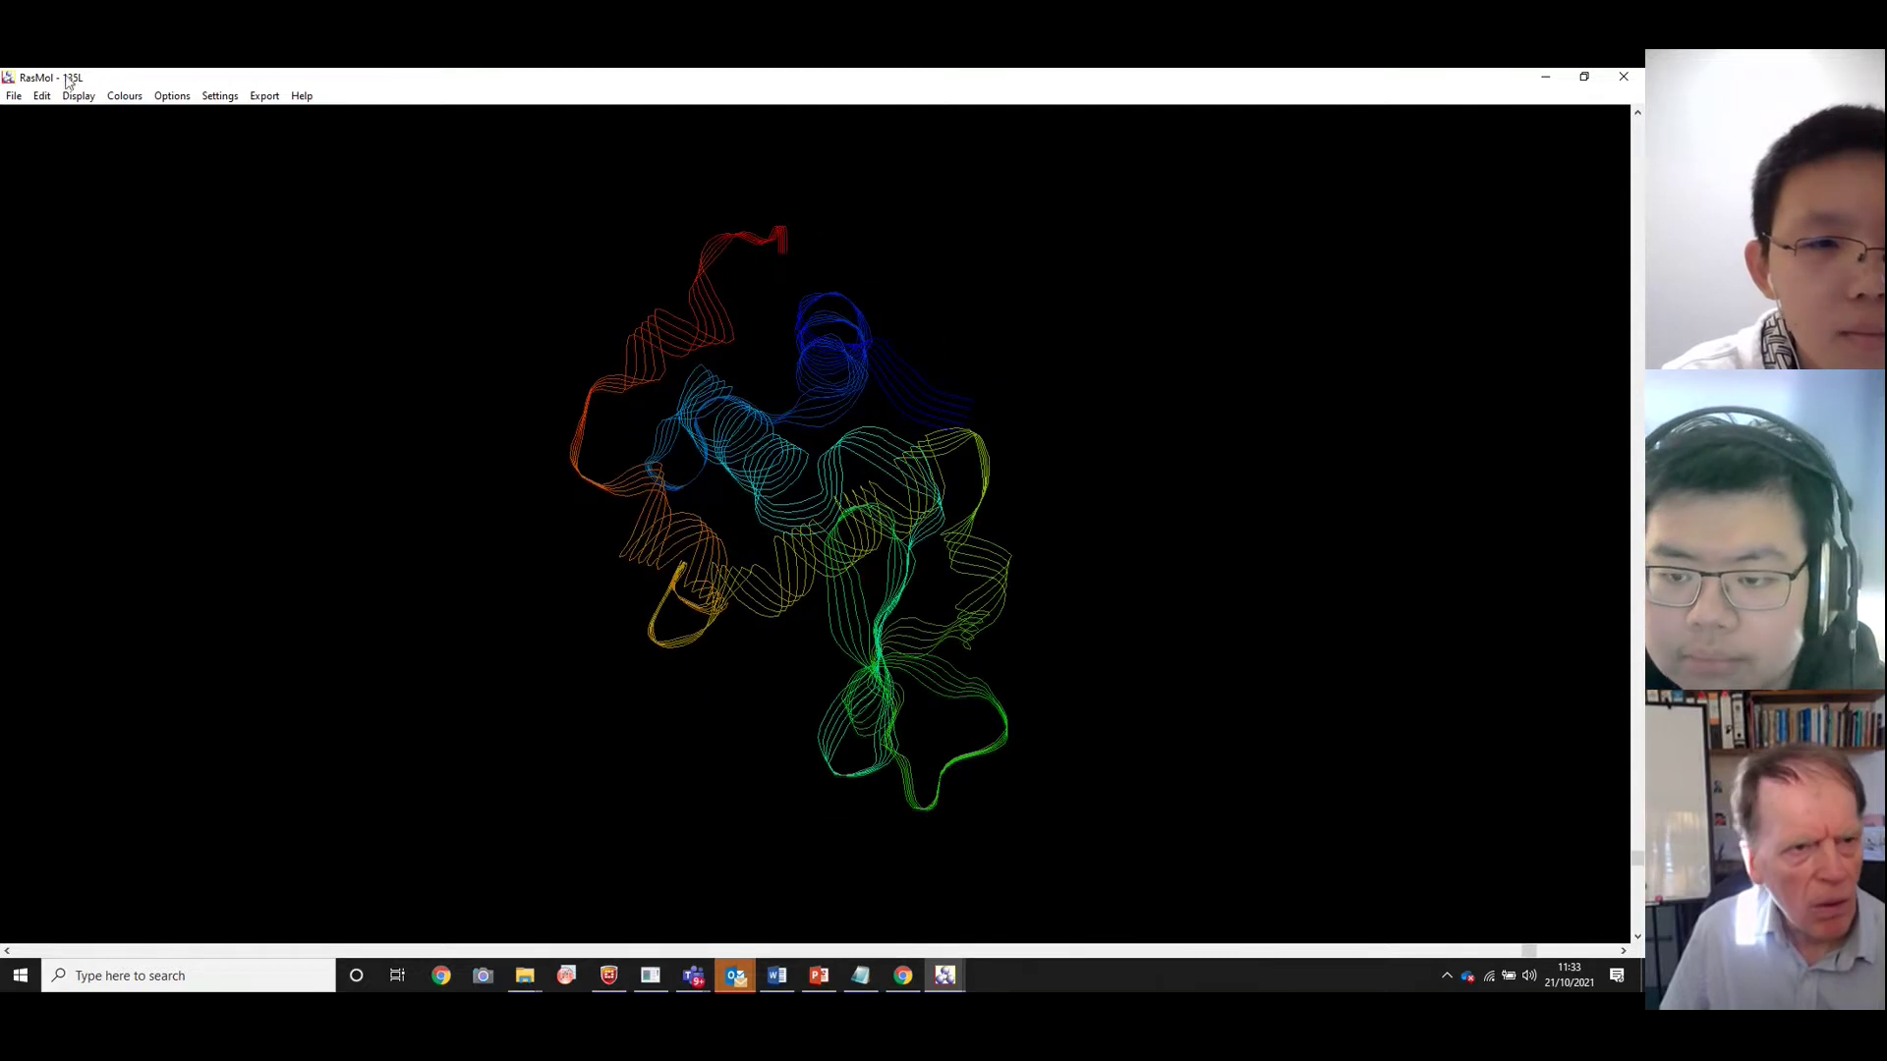
Colour the lysozyme strands by Structure and rotate the model to examine its helices and sheets from several angles
left_click(123, 96)
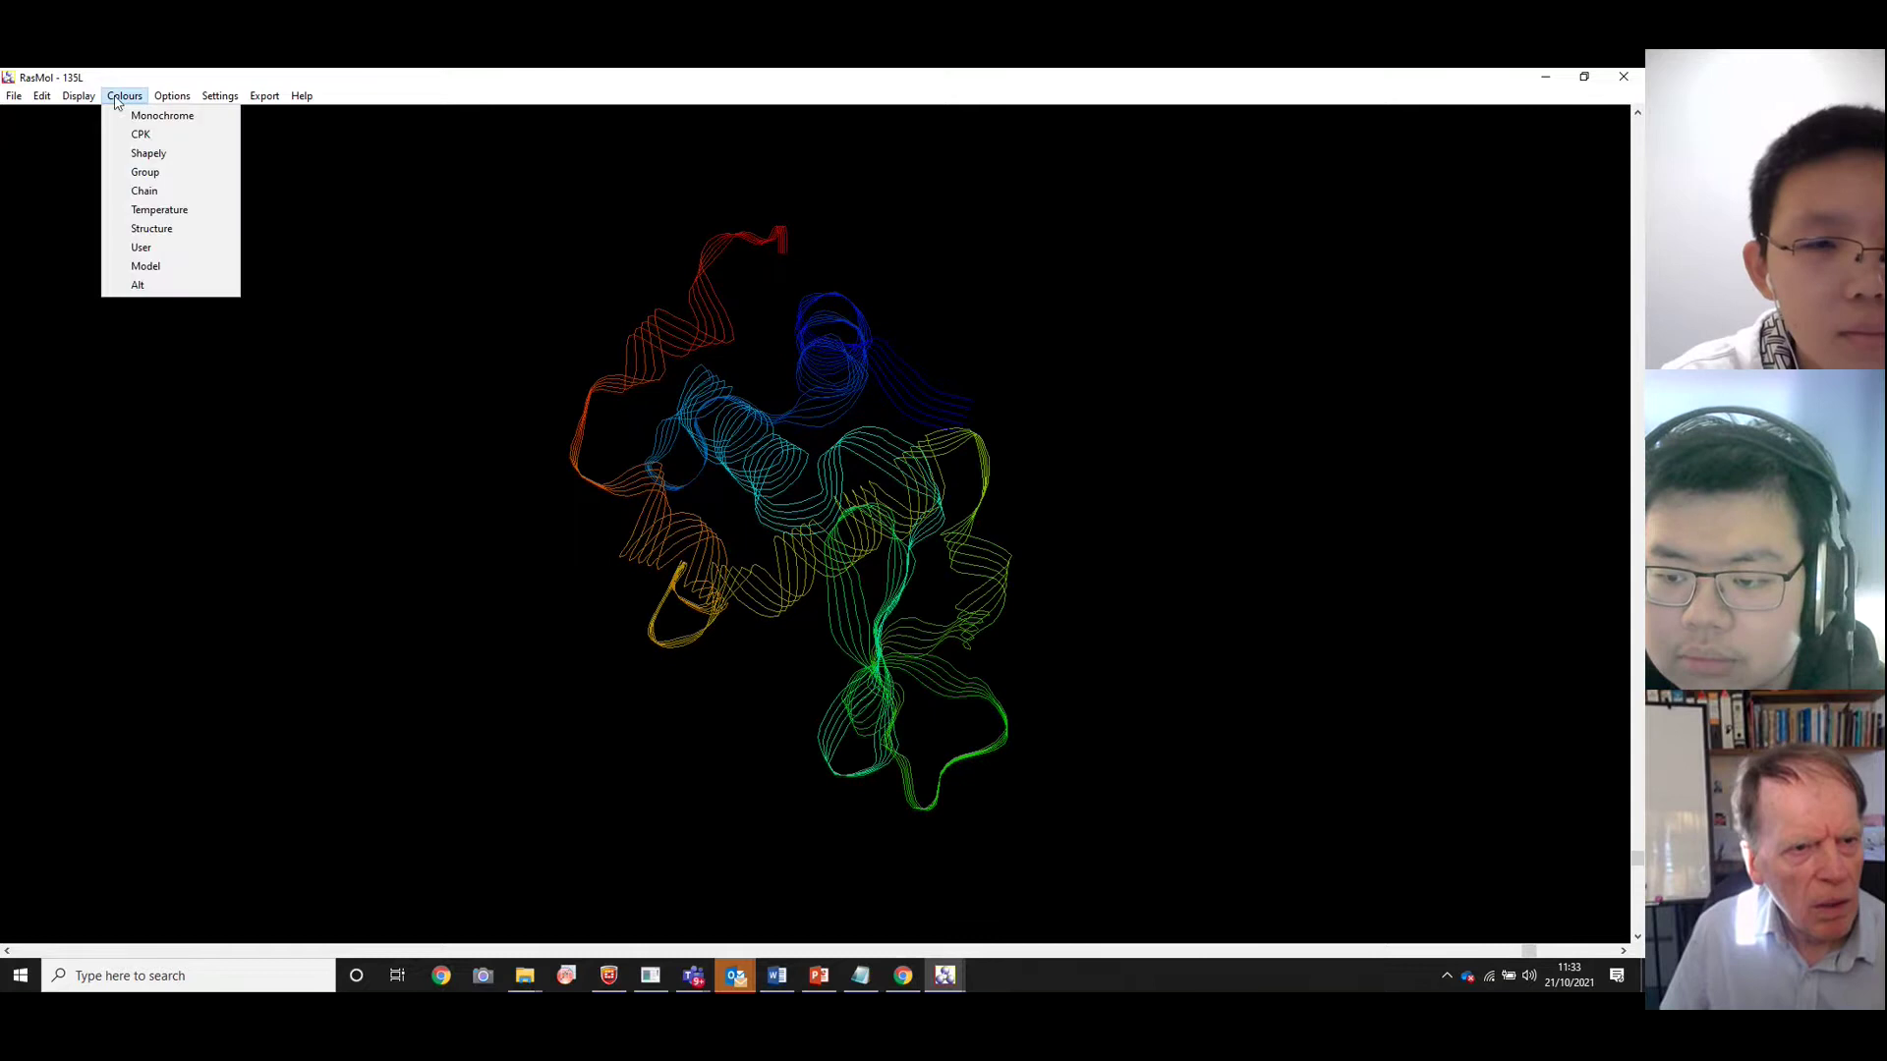
left_click(140, 228)
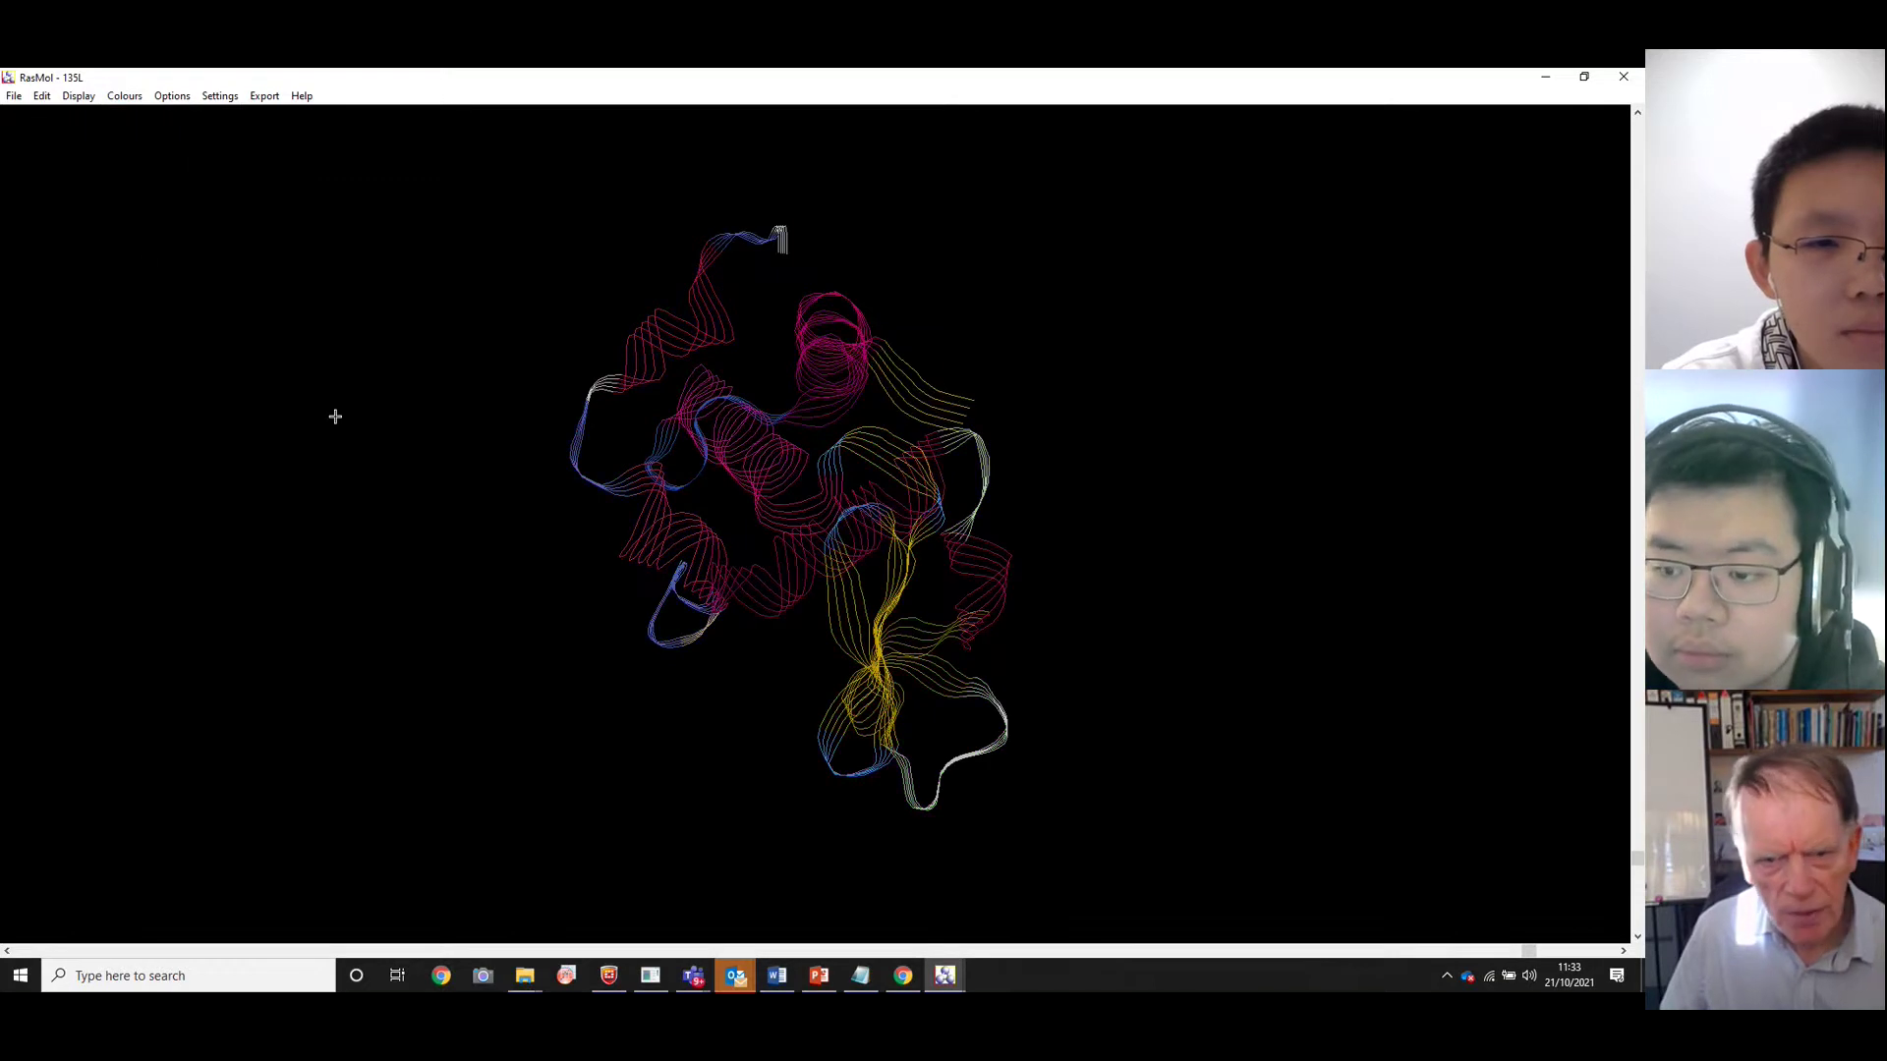
mouse_move(806, 541)
left_mouse_down()
mouse_move(796, 354)
mouse_move(762, 333)
mouse_move(590, 356)
mouse_move(547, 497)
mouse_move(569, 527)
mouse_move(682, 539)
mouse_move(759, 544)
mouse_move(889, 497)
mouse_move(911, 360)
mouse_move(1006, 400)
mouse_move(801, 561)
left_mouse_up()
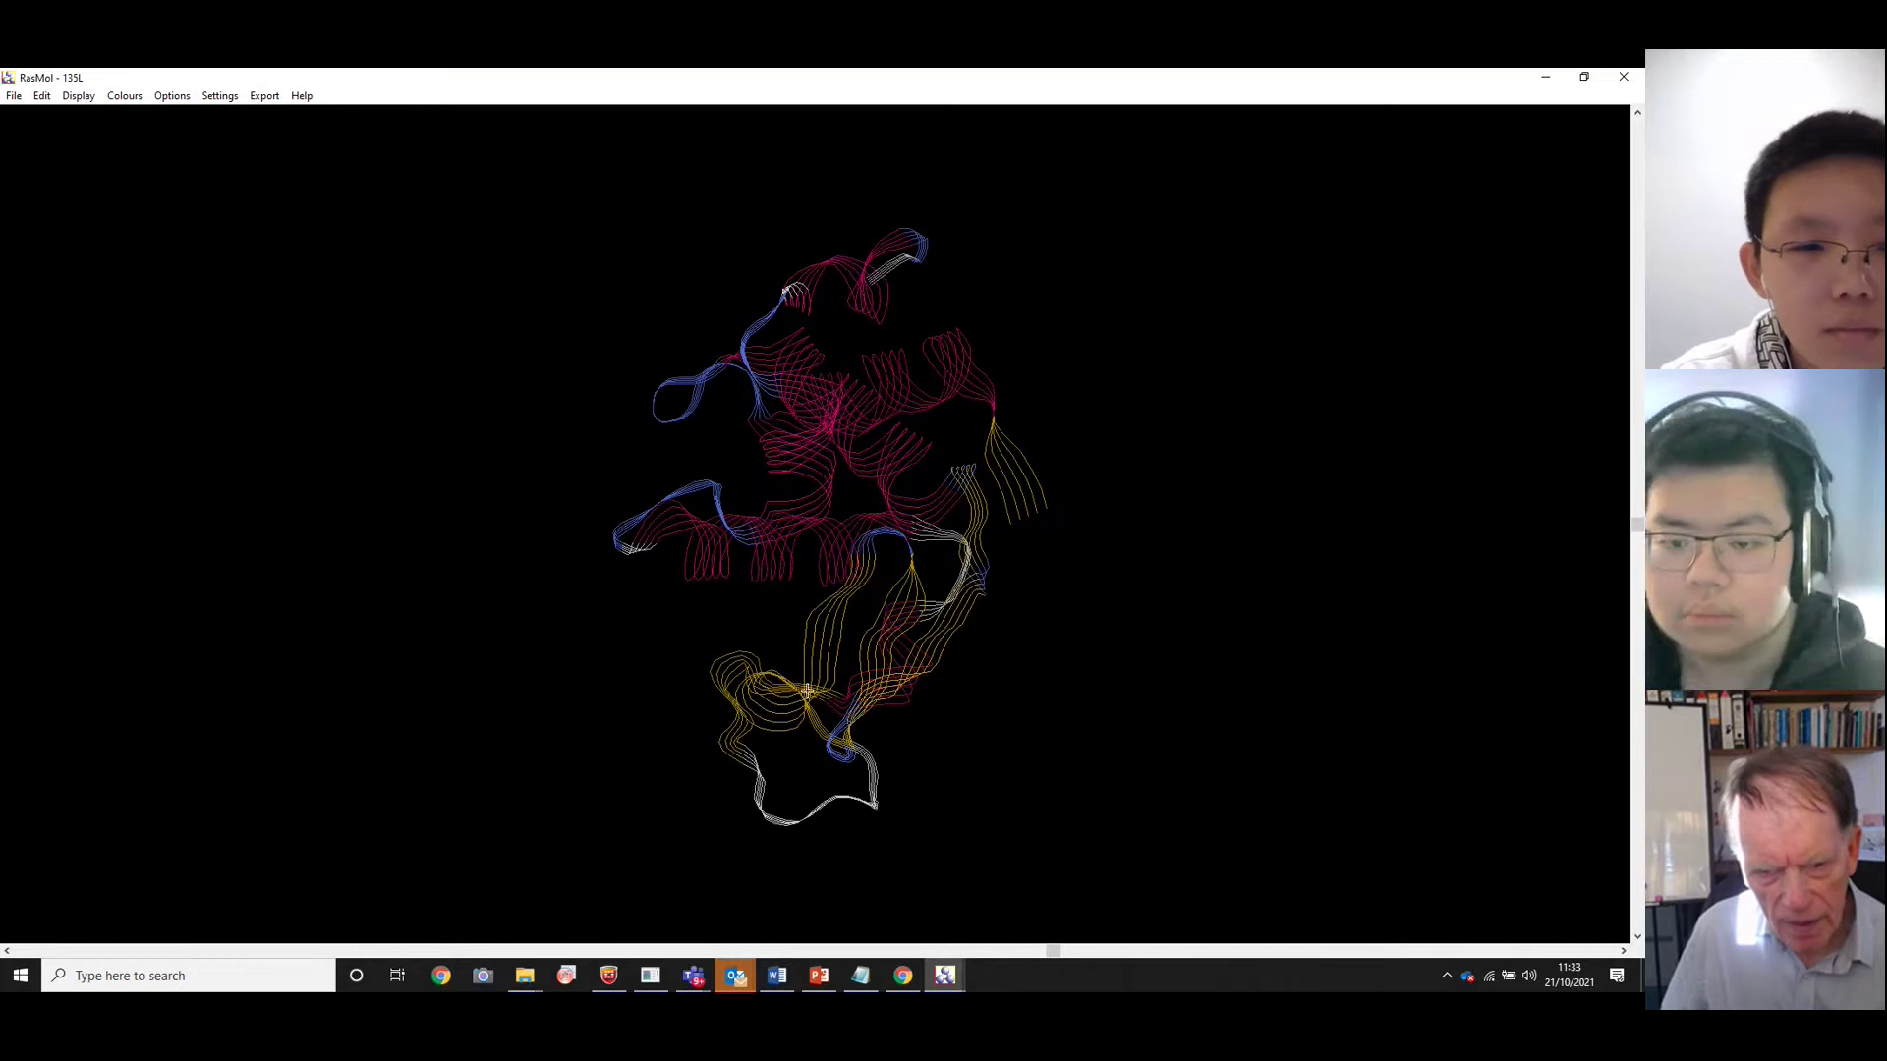
left_click_drag(798, 676, 831, 734)
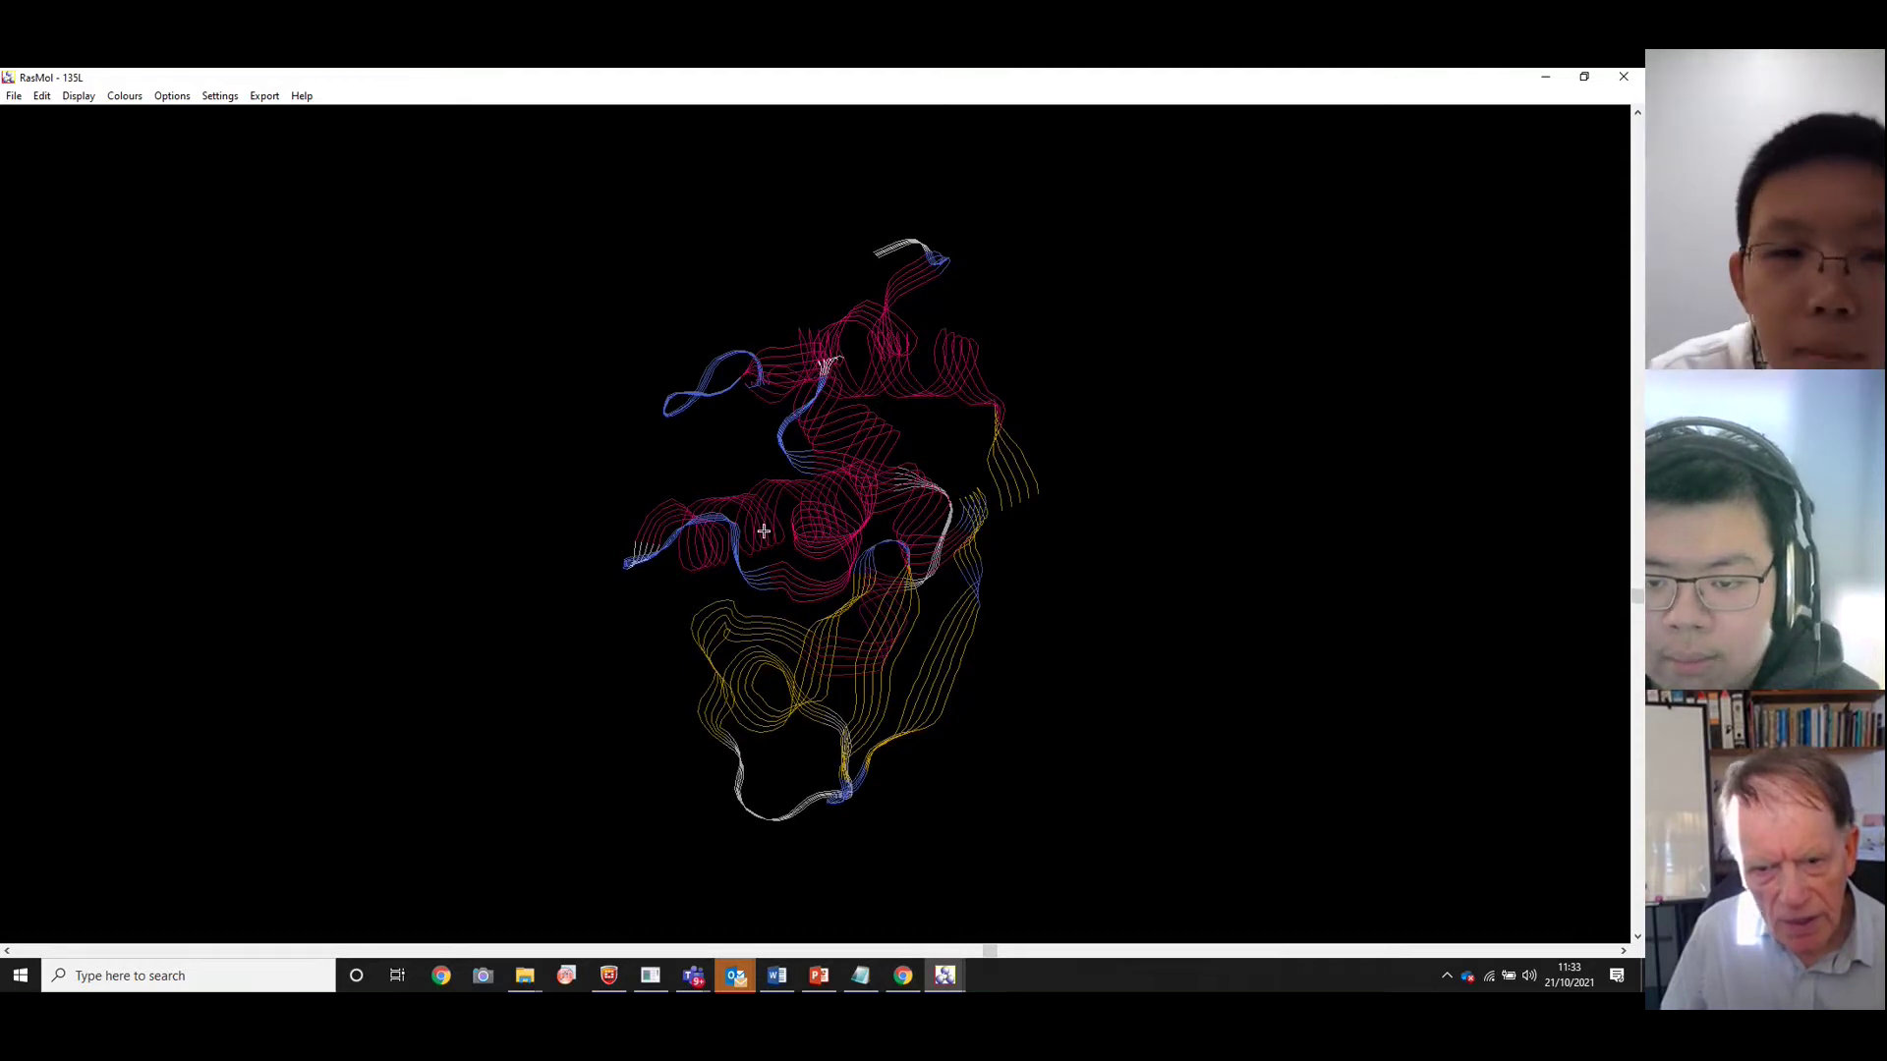
left_click_drag(774, 532, 1049, 509)
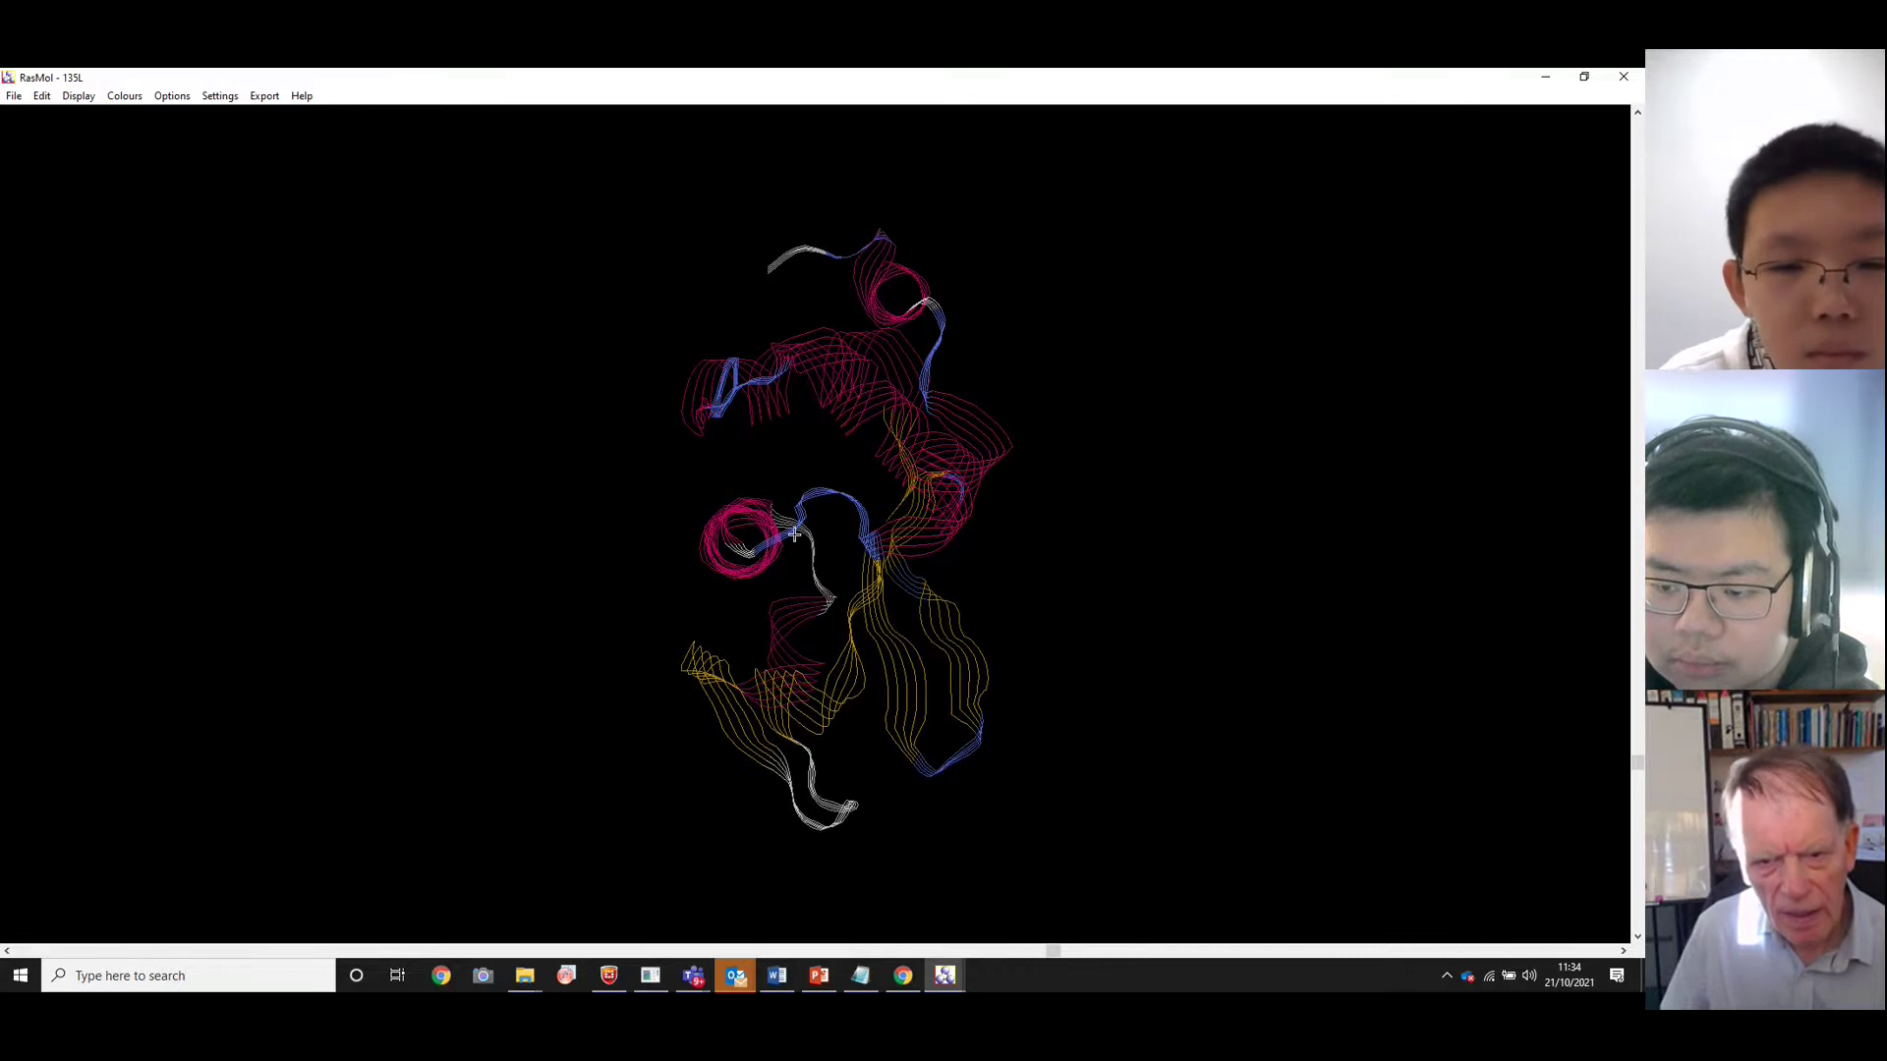
left_click_drag(777, 532, 712, 638)
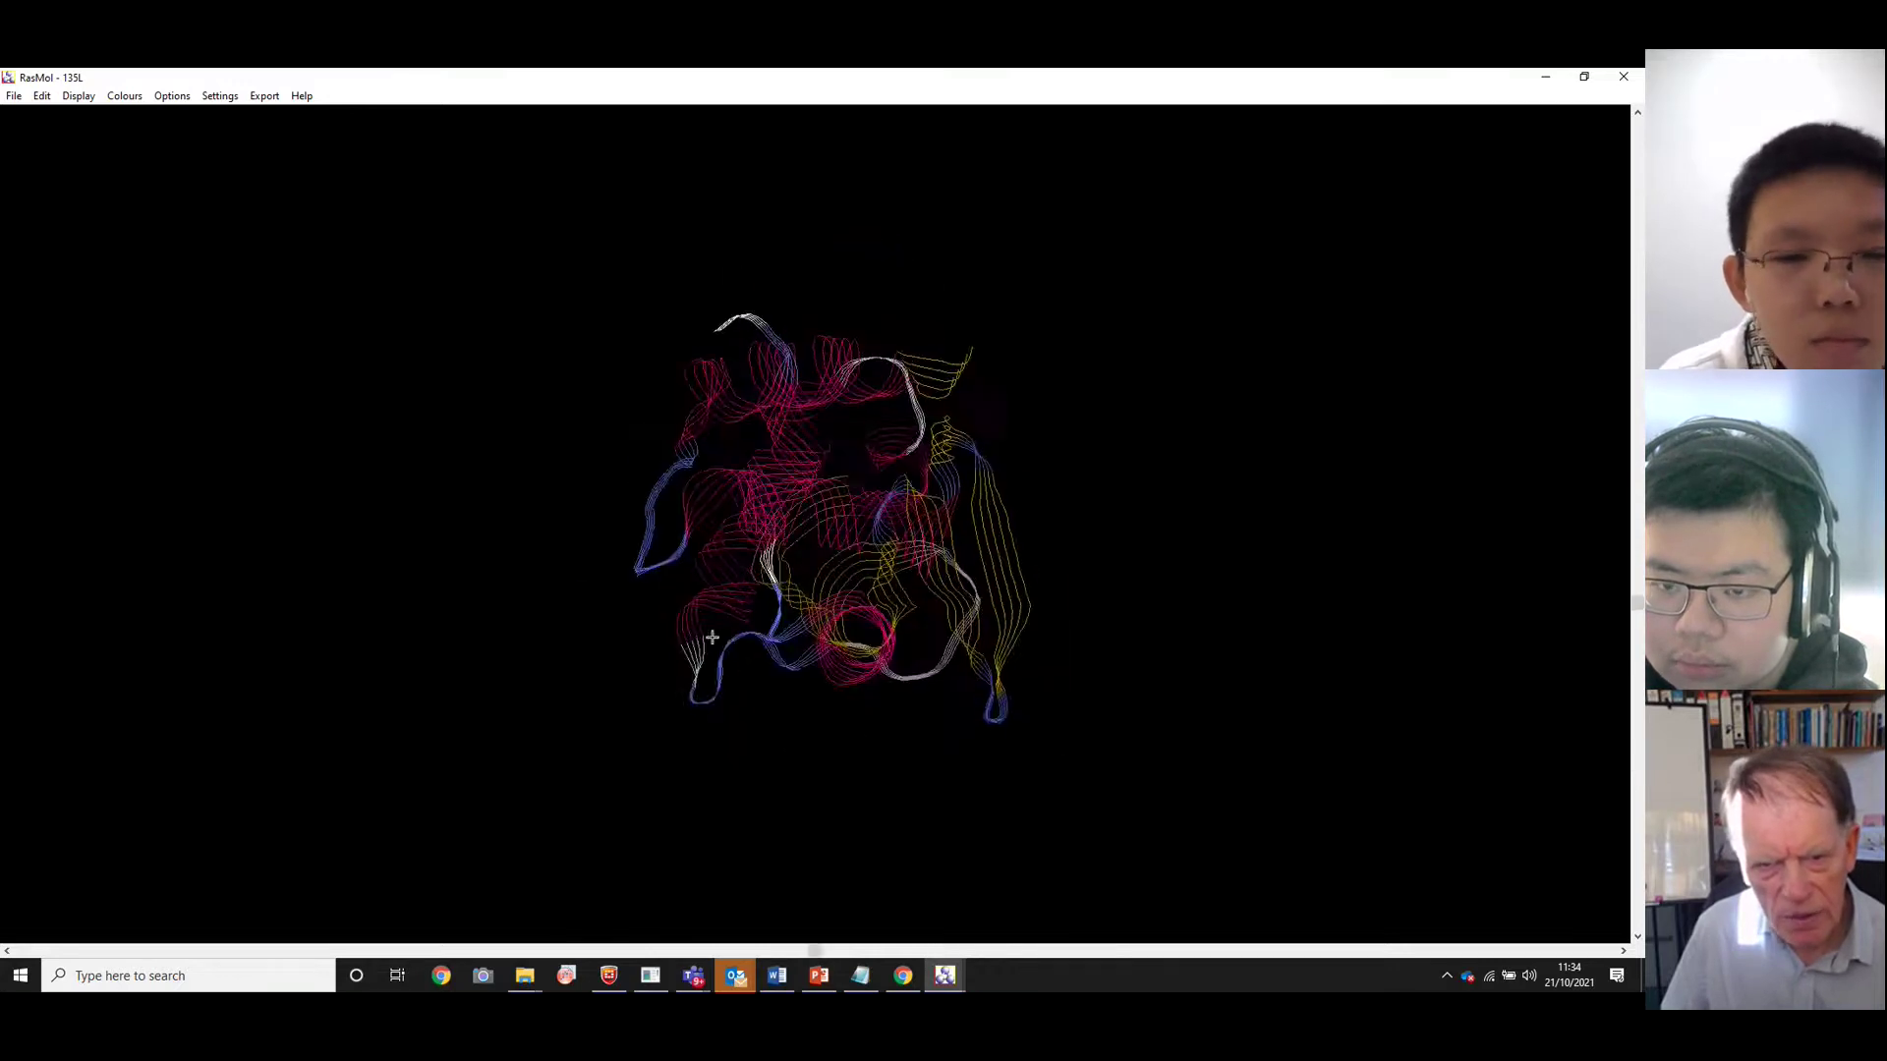
left_click_drag(857, 515, 662, 491)
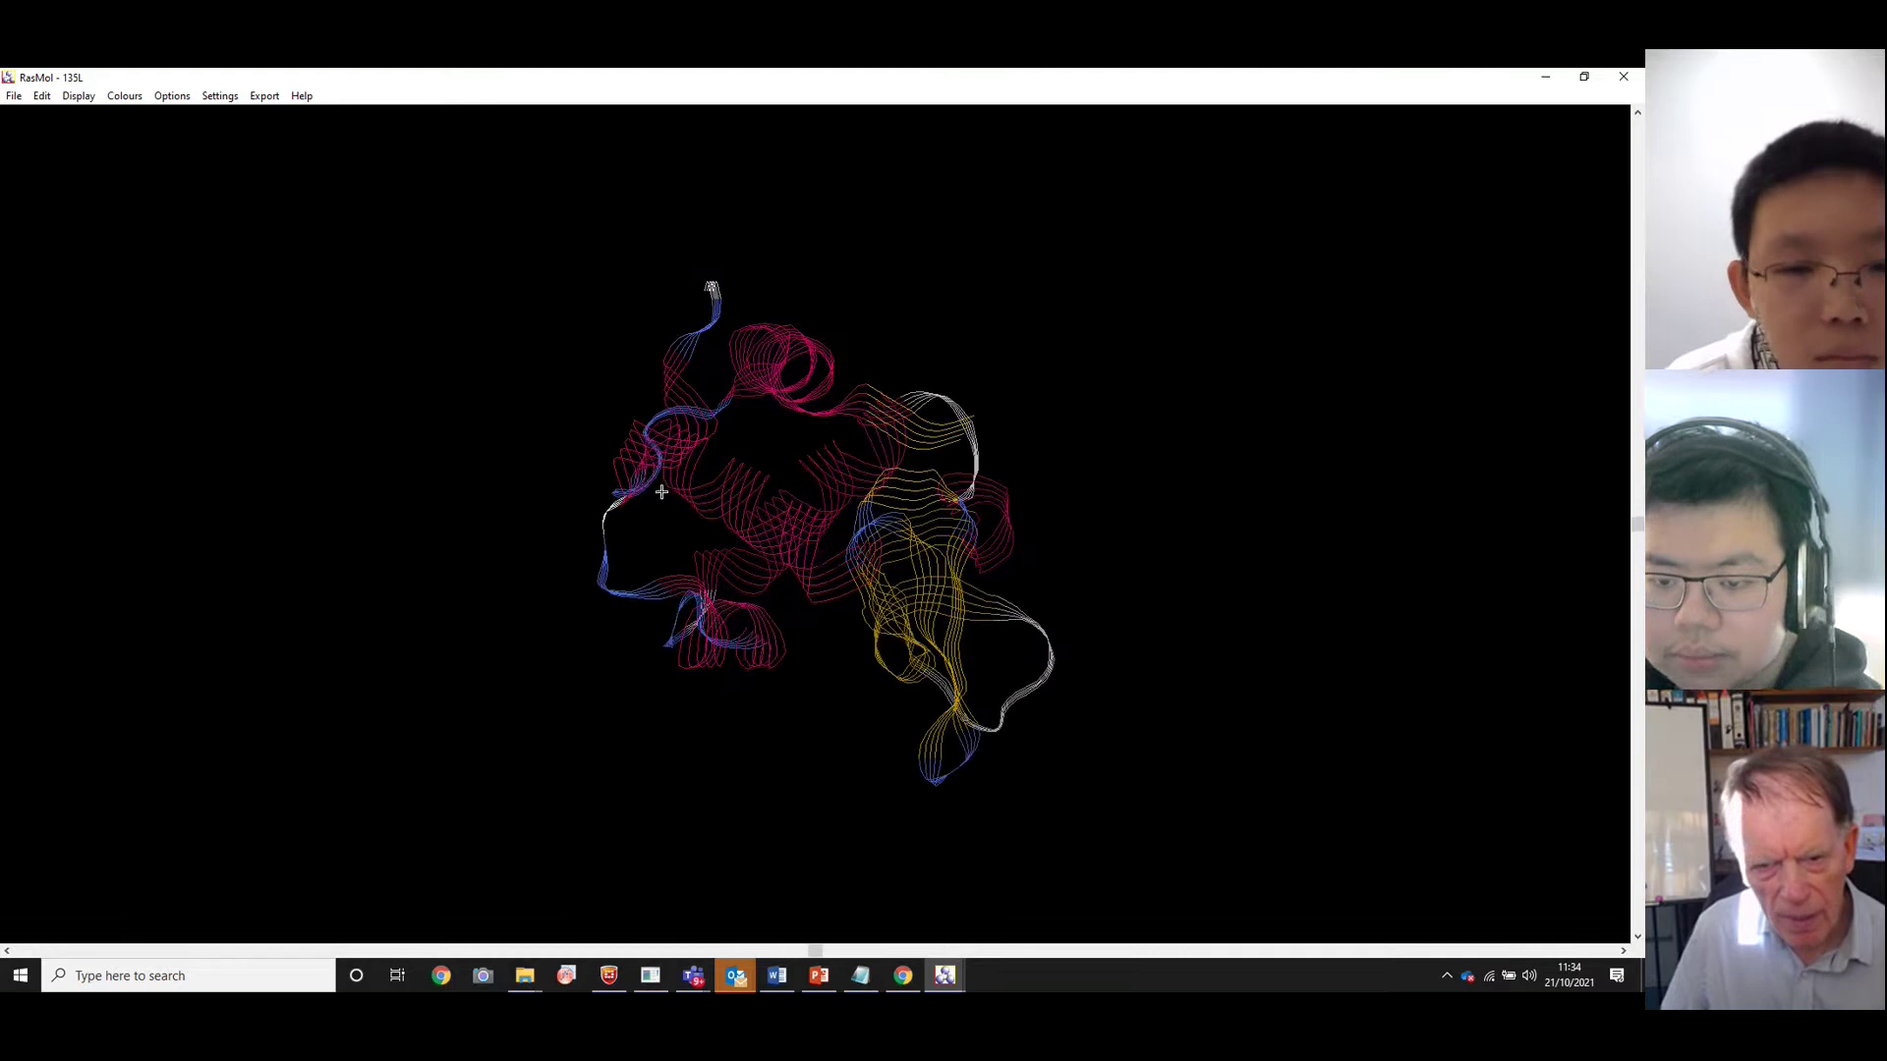
left_click_drag(896, 558, 842, 629)
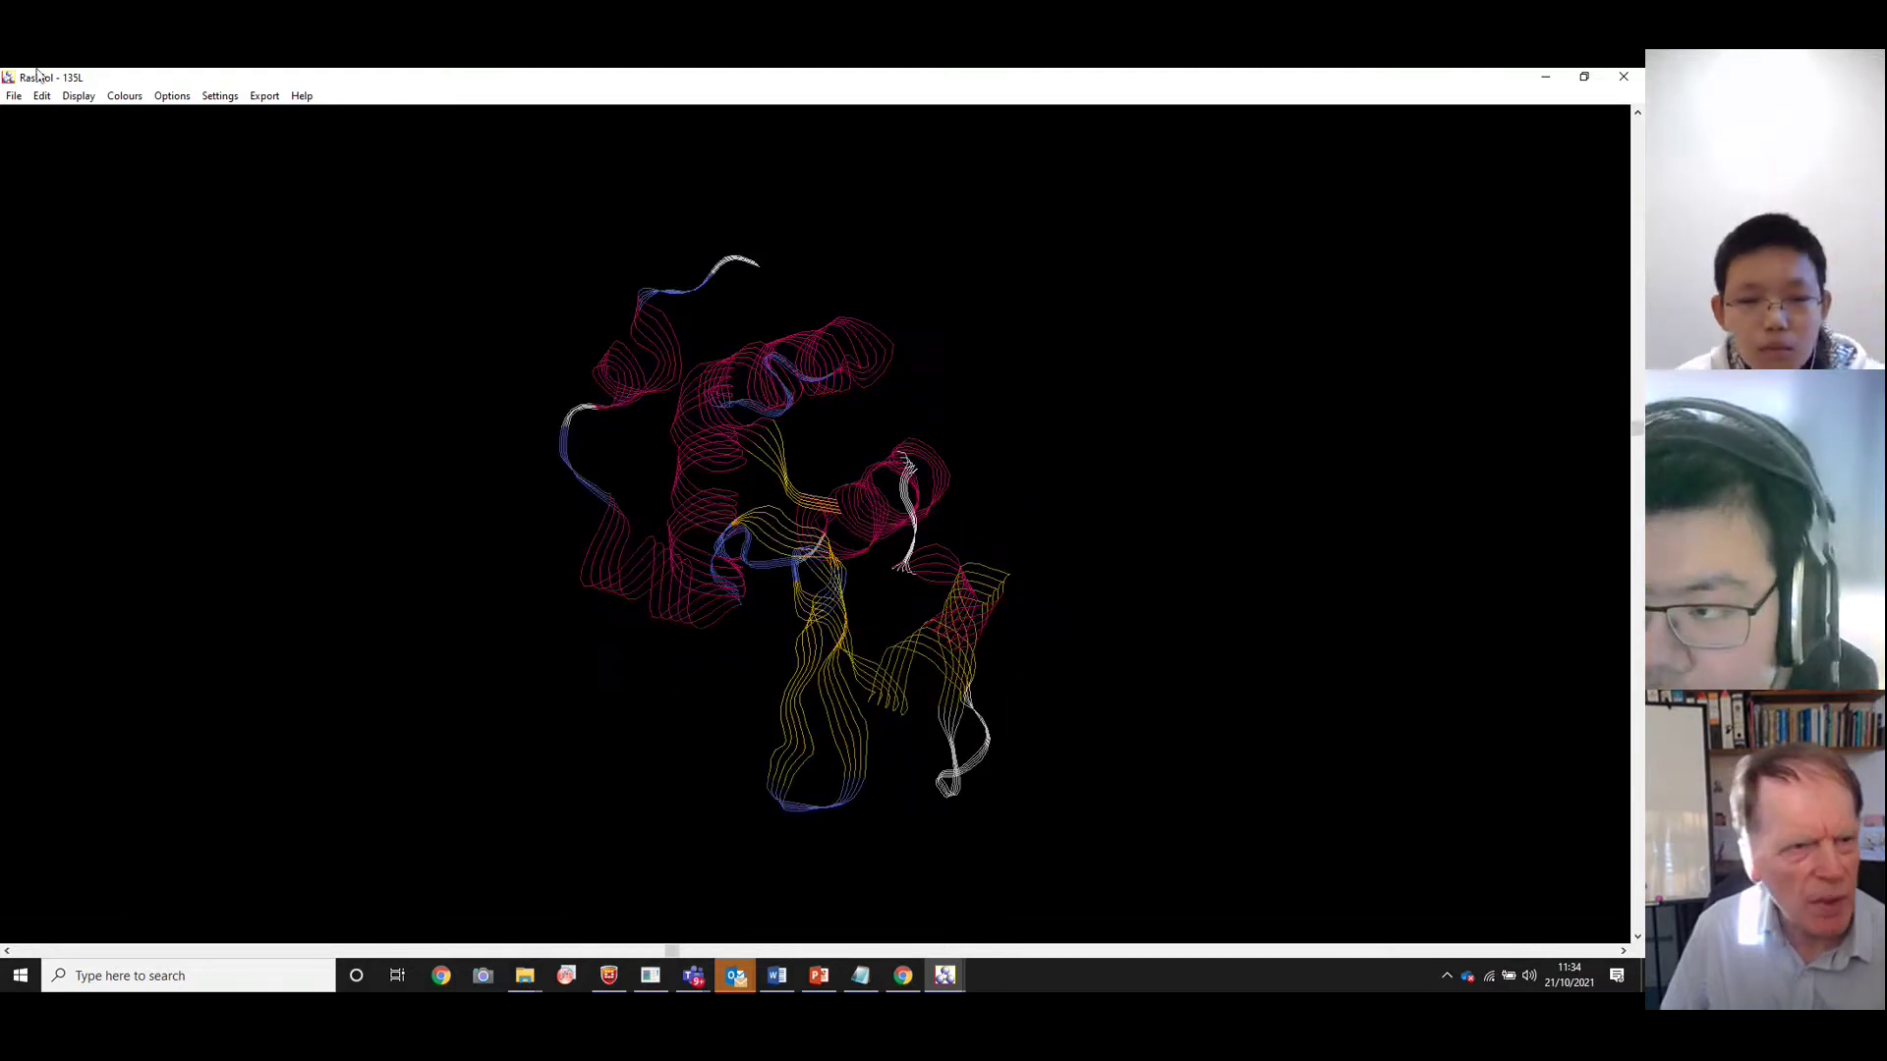
Display the structure-coloured lysozyme in the Ribbons representation and rotate it to view other sides
left_click(80, 96)
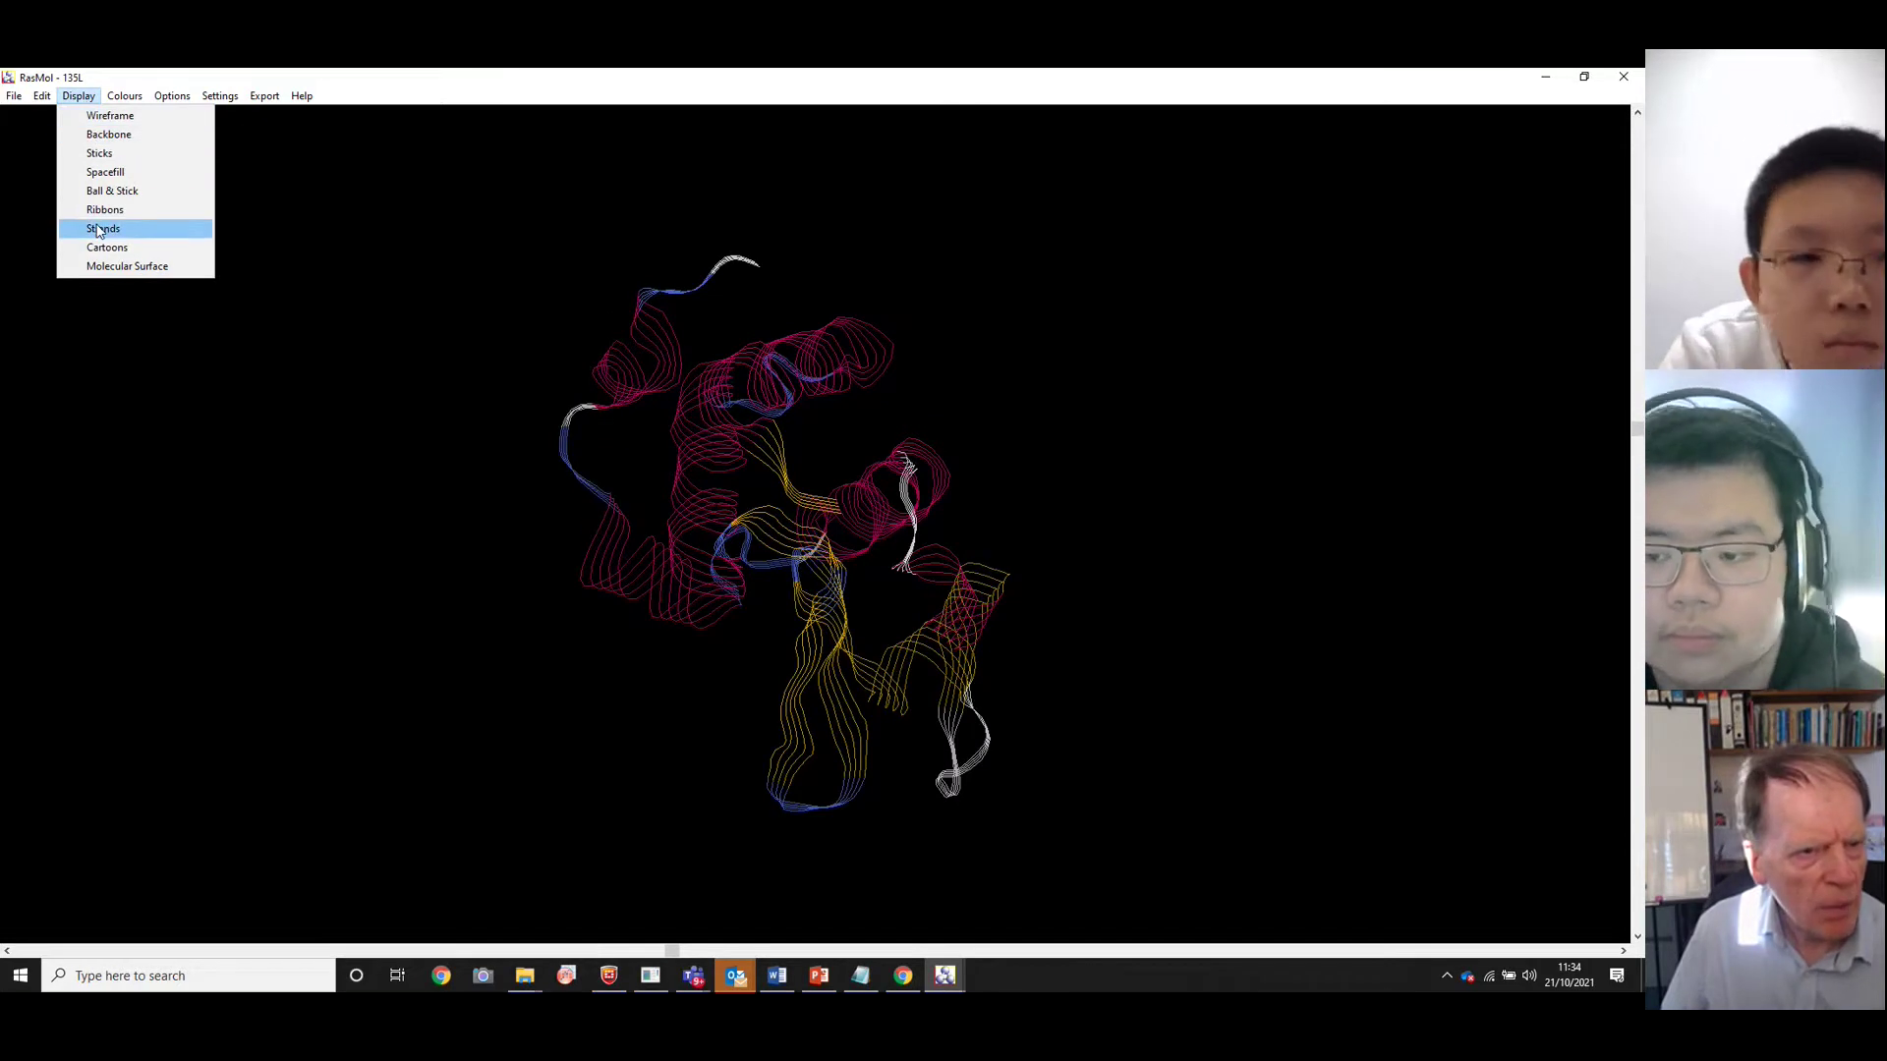
mouse_move(125, 98)
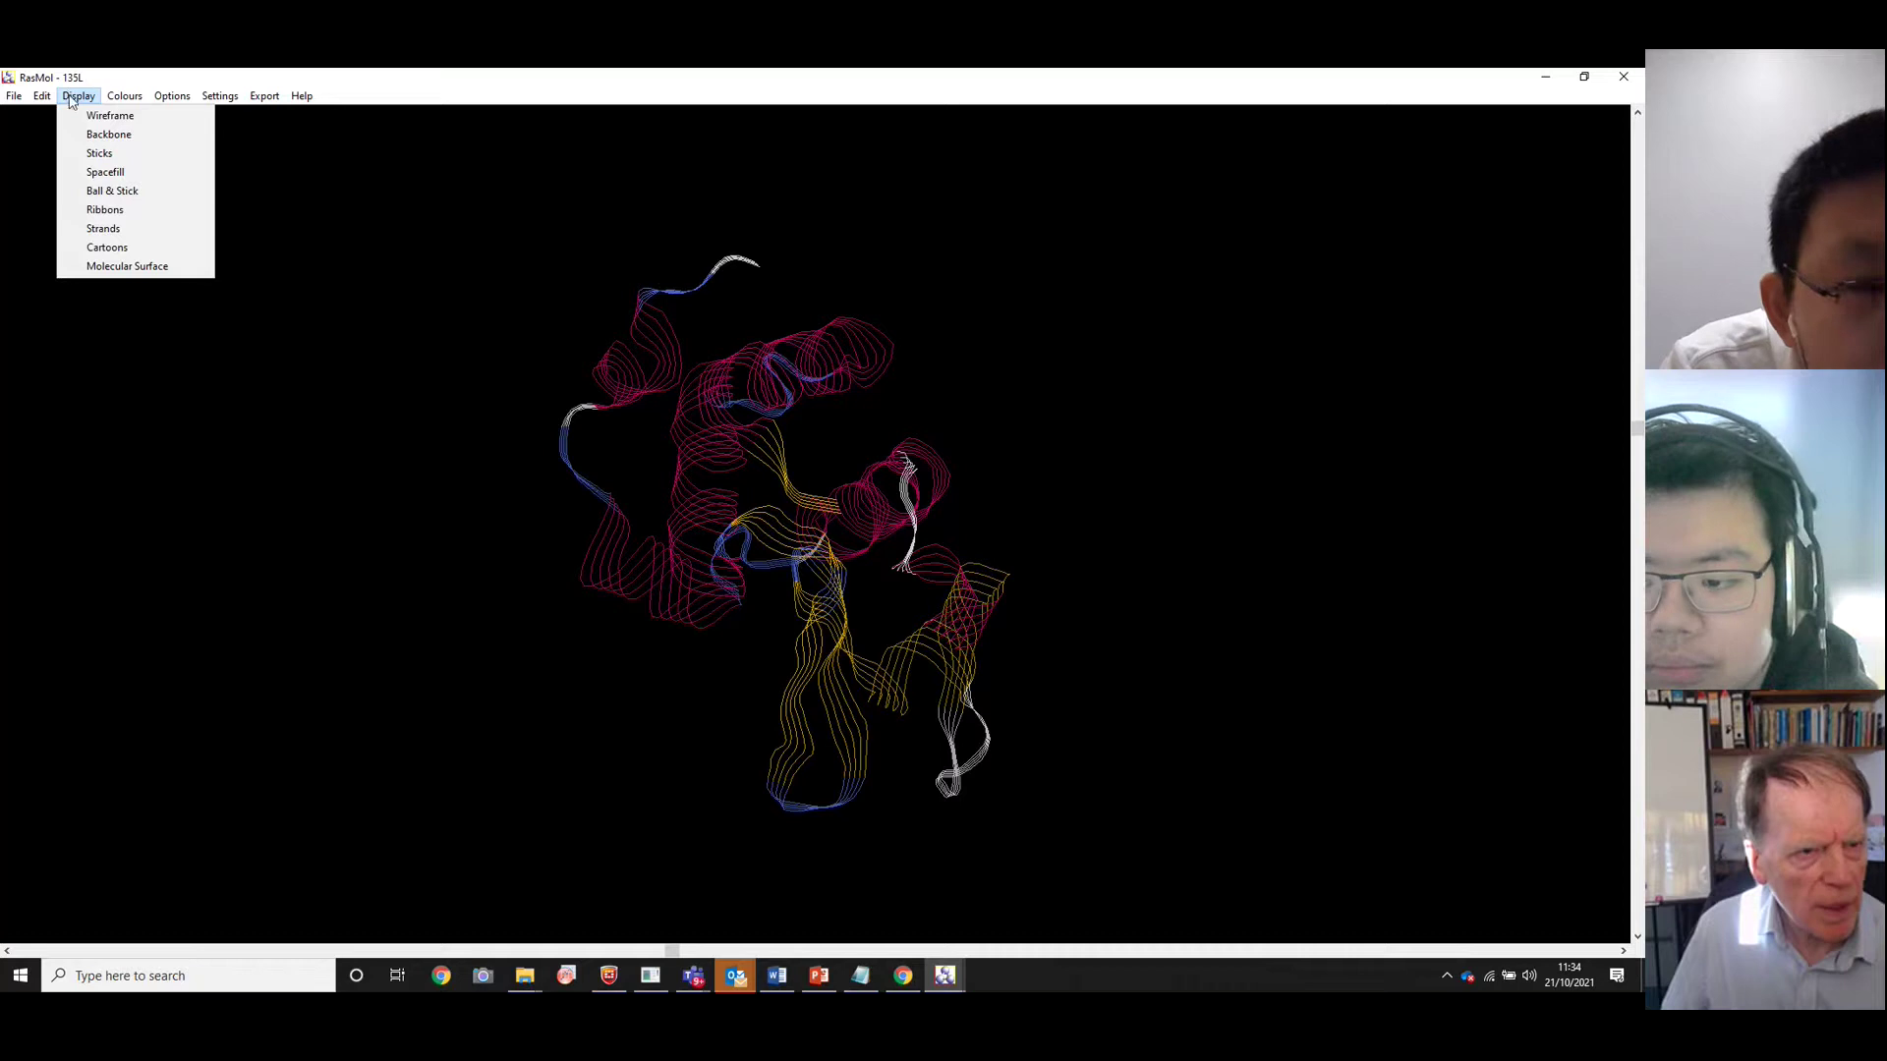
left_click(104, 209)
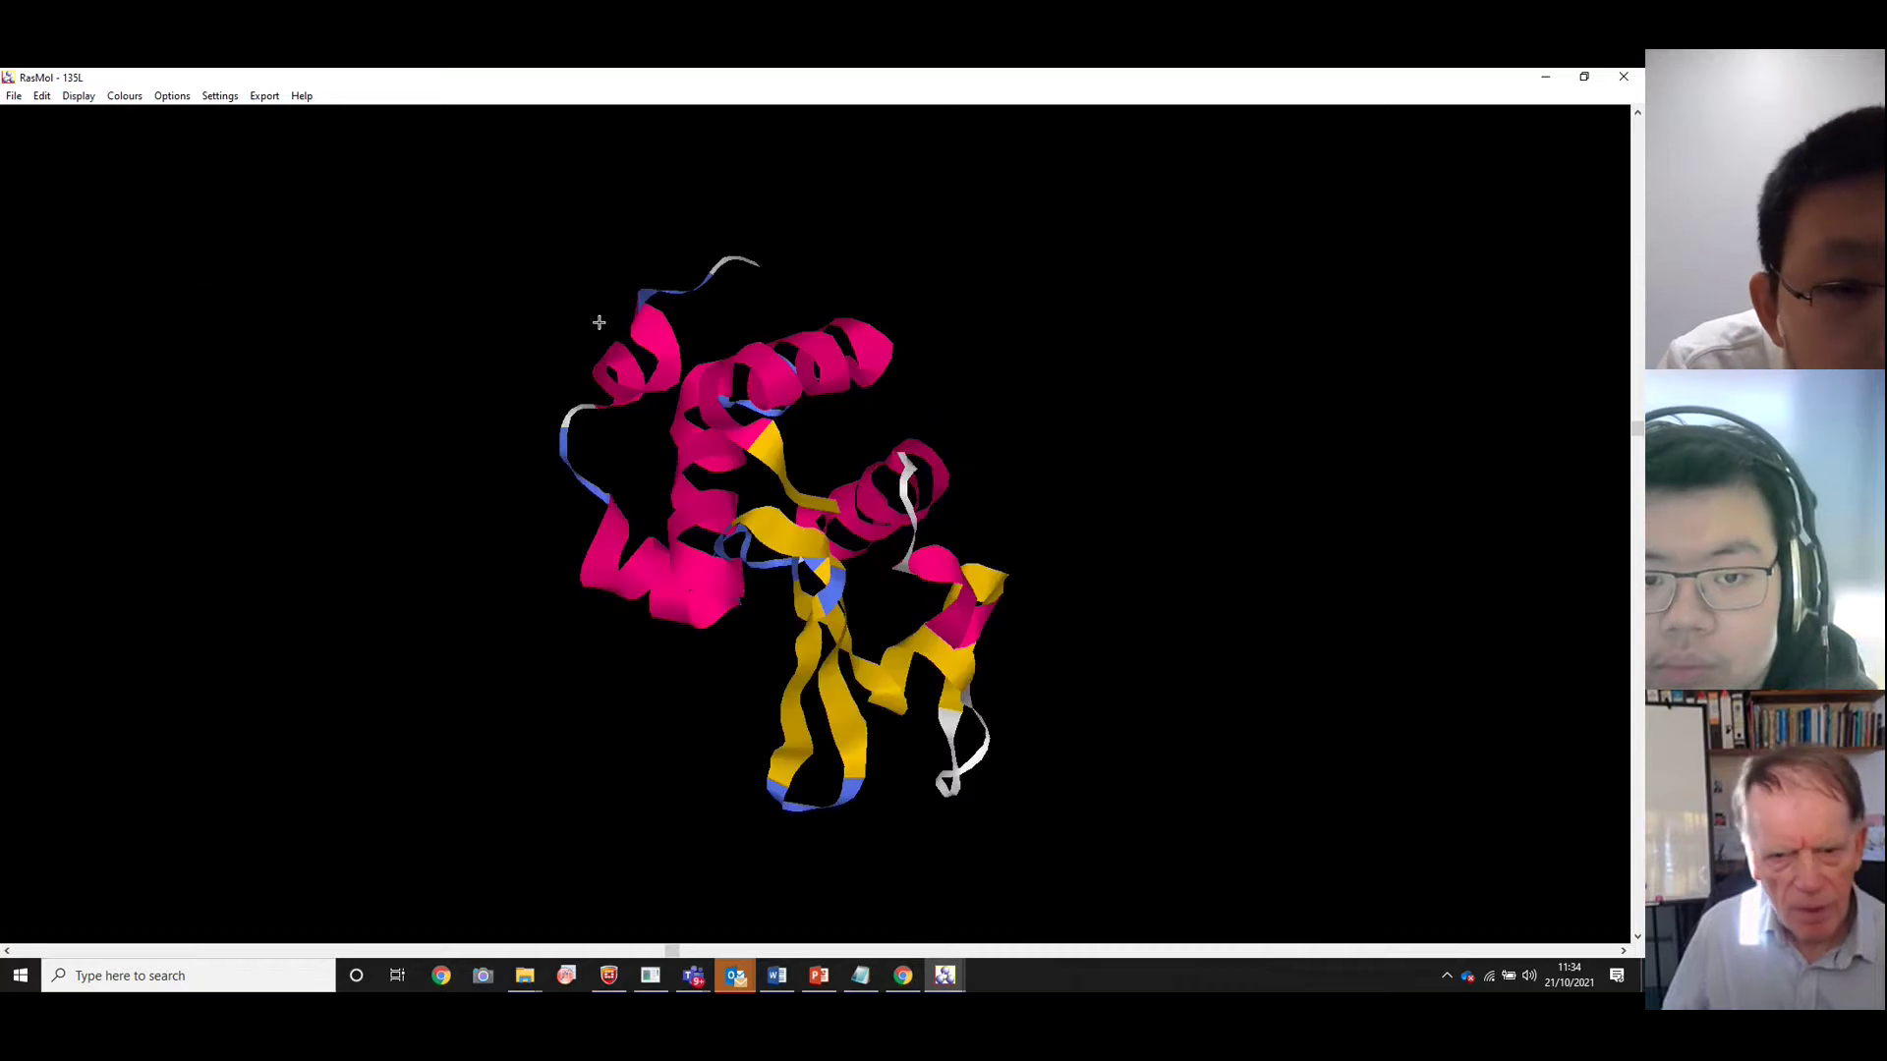
left_click_drag(636, 448, 690, 329)
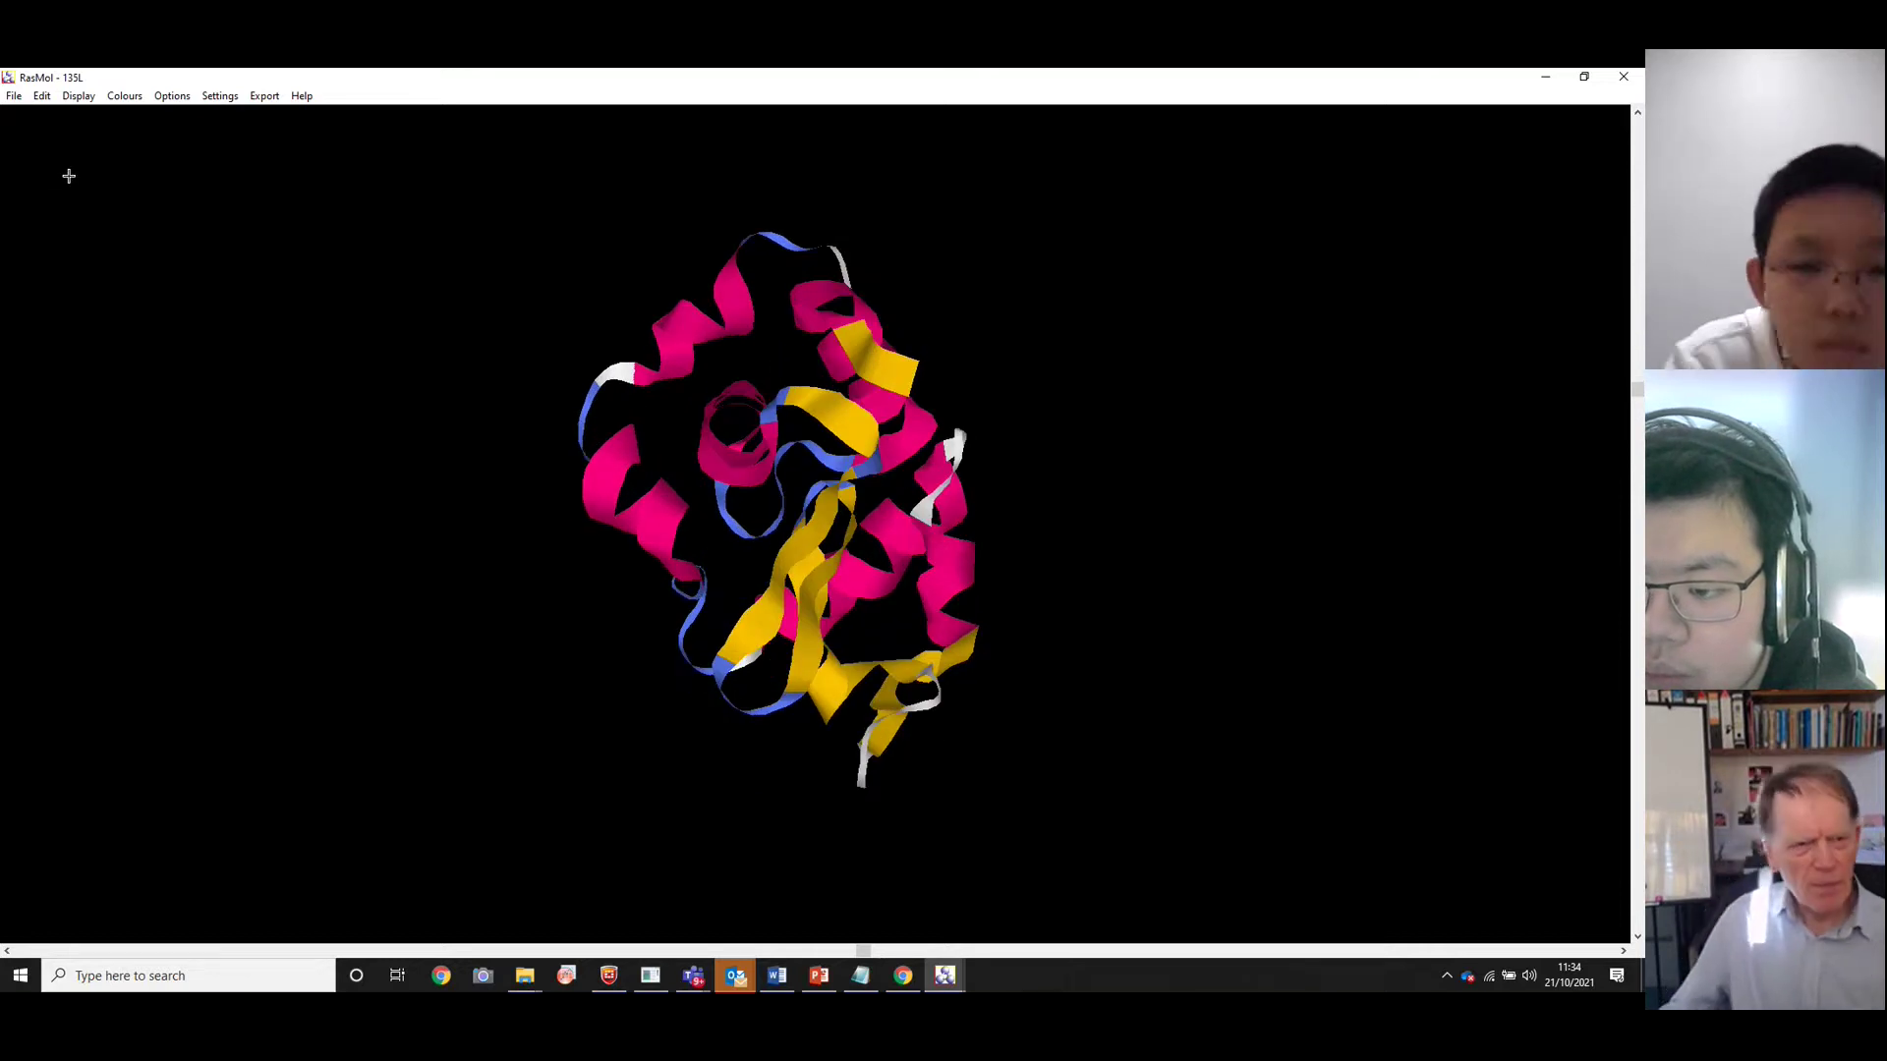
left_click_drag(723, 557, 340, 167)
Switch the structure-coloured lysozyme back to the Strands representation and rotate it
left_click(80, 102)
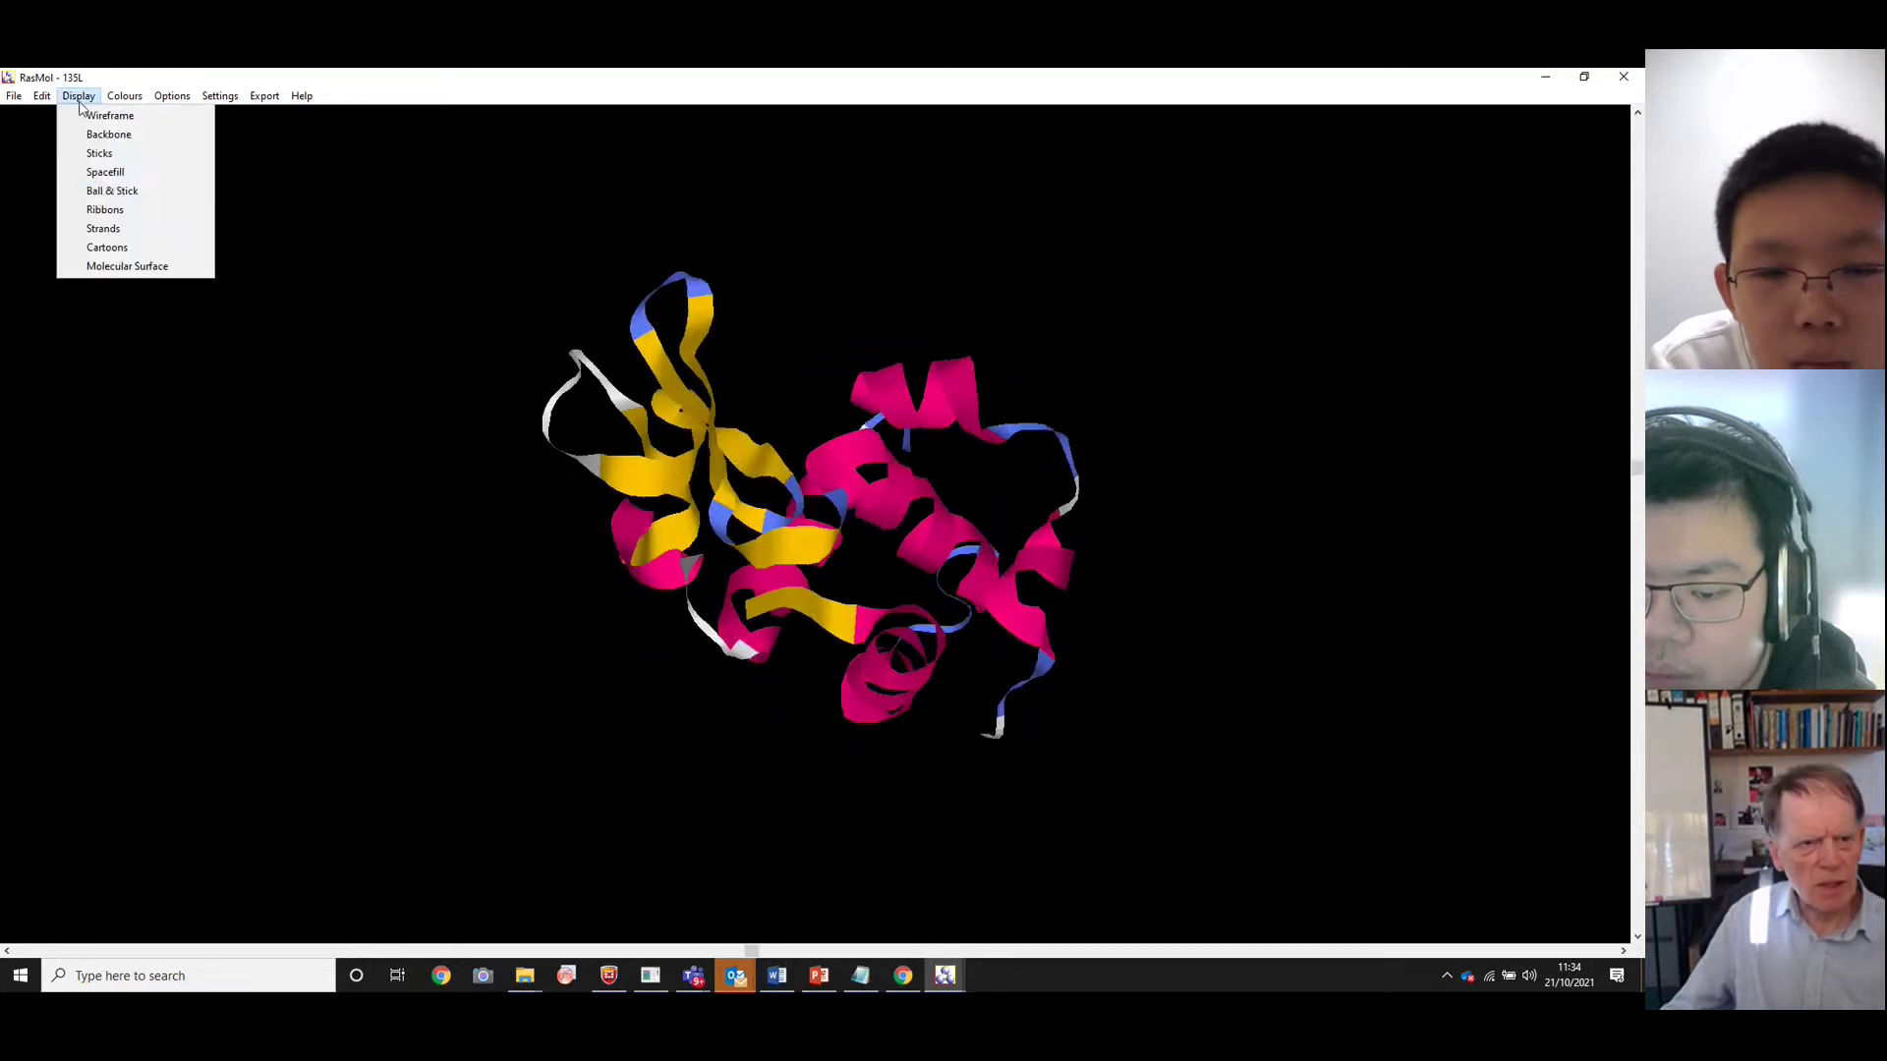
left_click(103, 229)
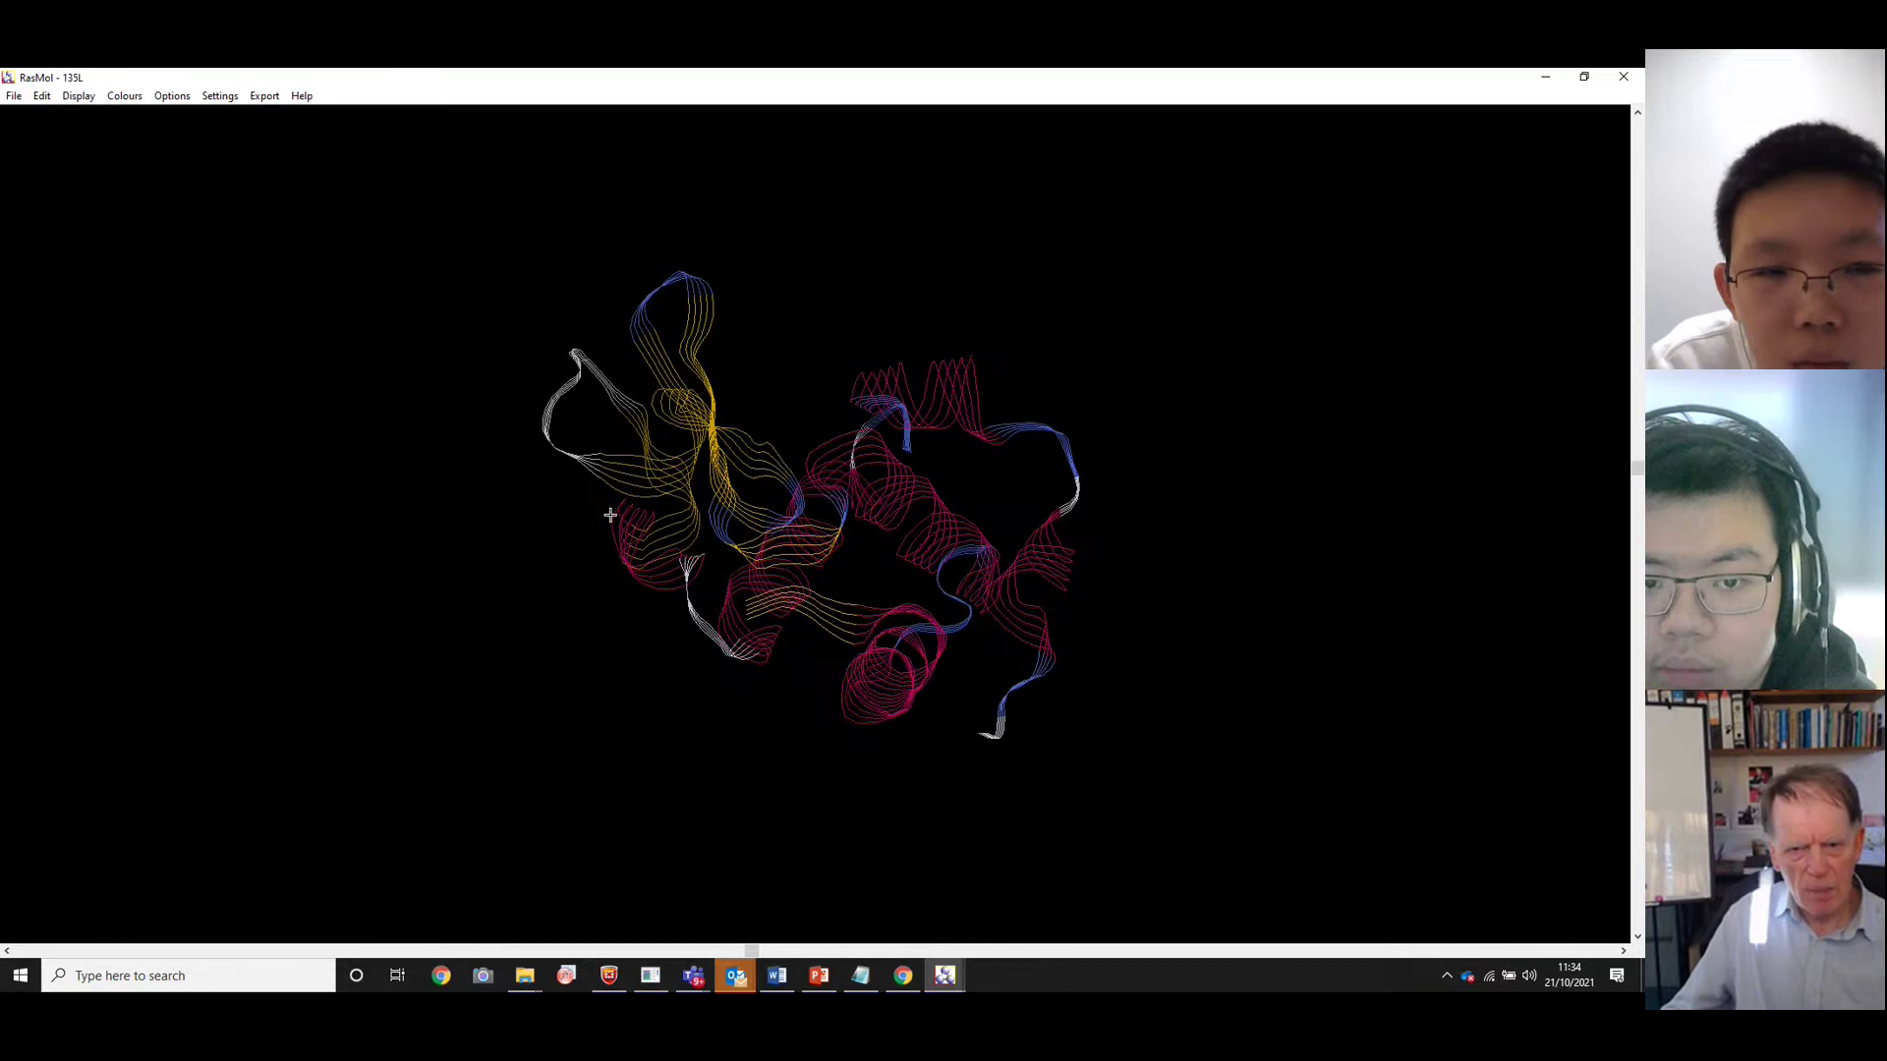
left_click_drag(610, 515, 139, 151)
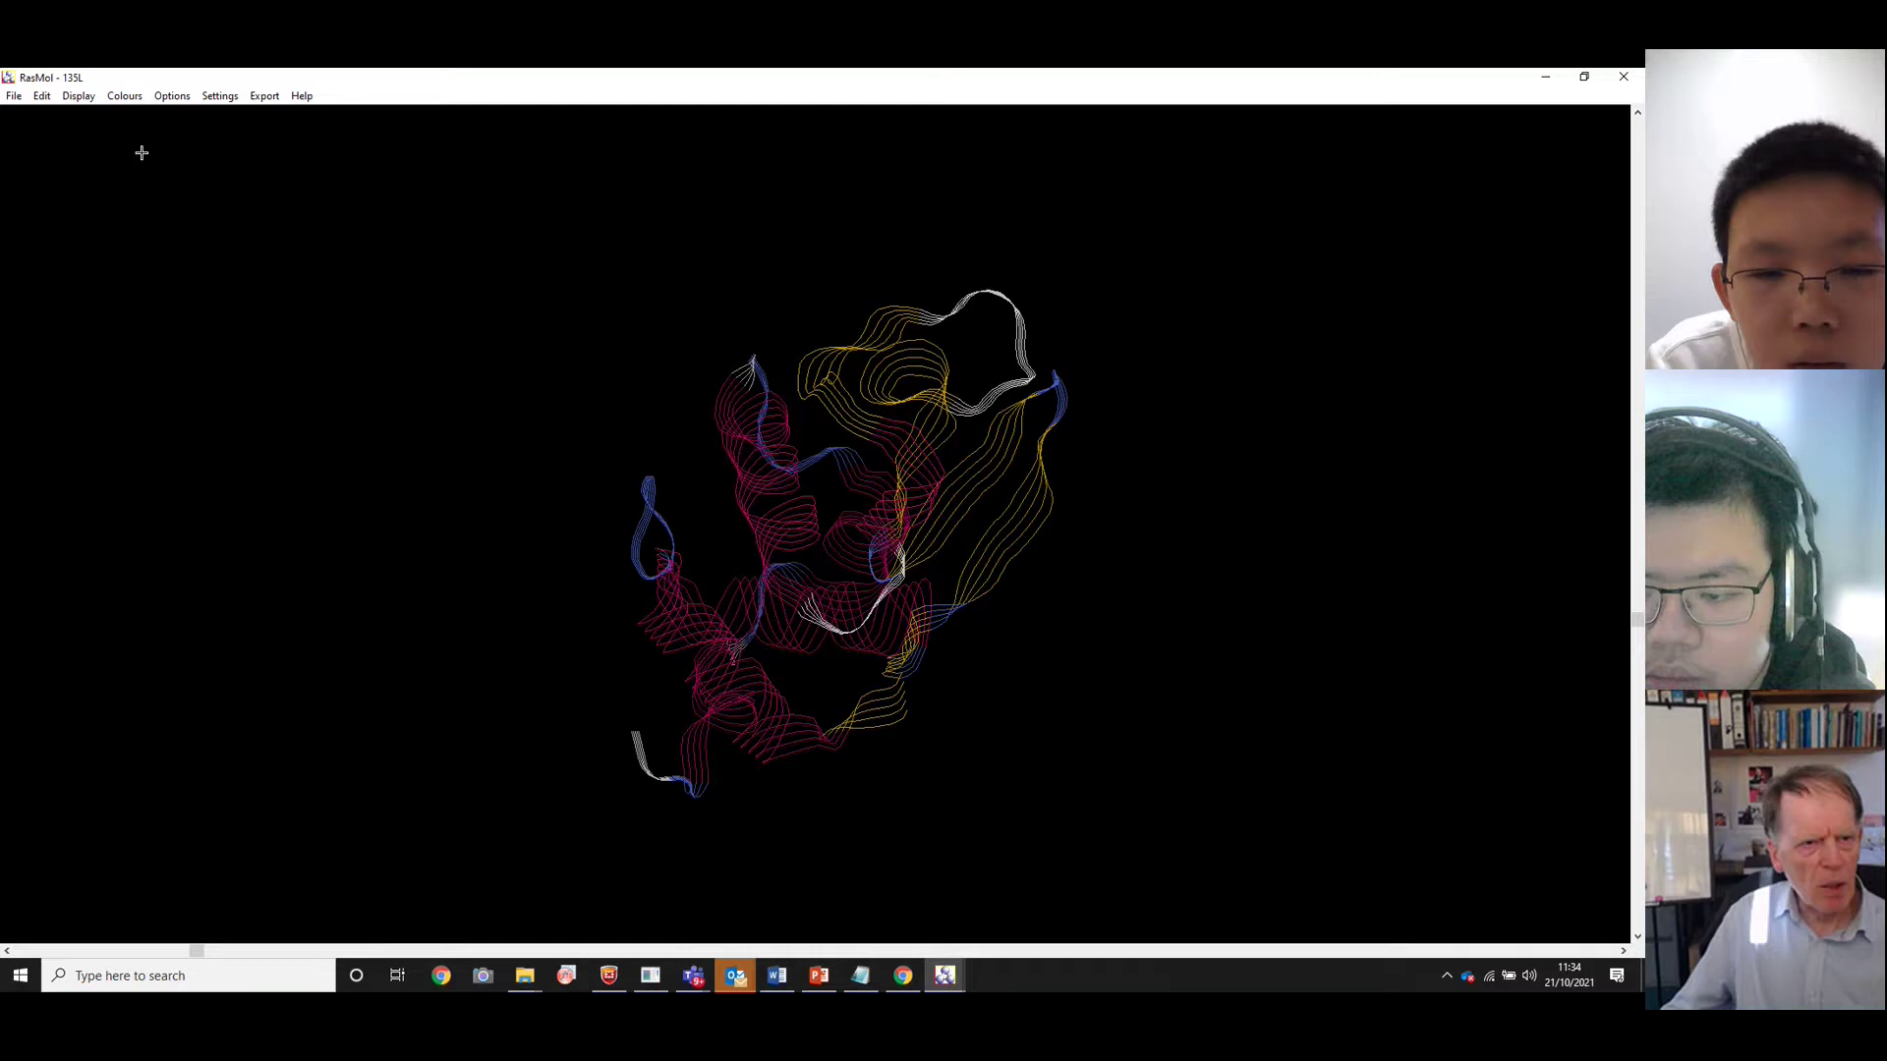
Display the structure-coloured lysozyme in the Wireframe representation and rotate the model
left_click(78, 97)
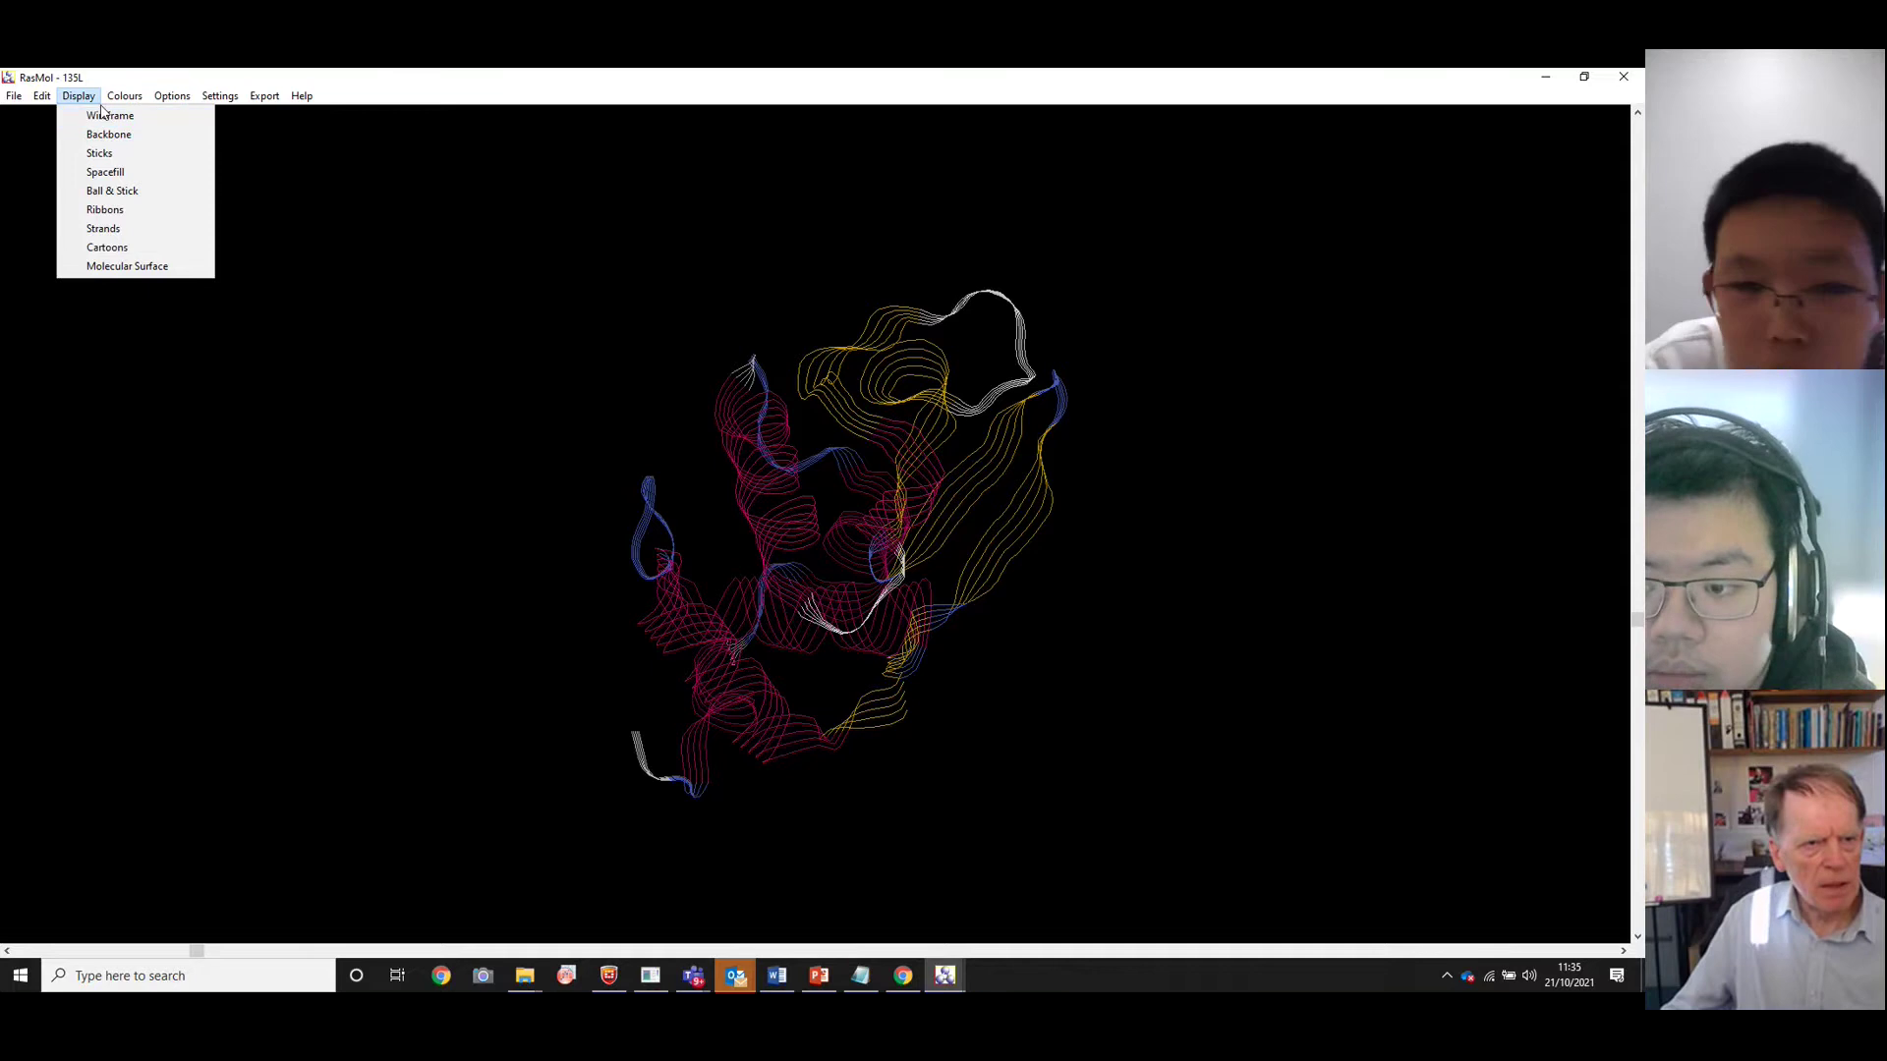
left_click(100, 117)
left_click_drag(832, 482, 931, 484)
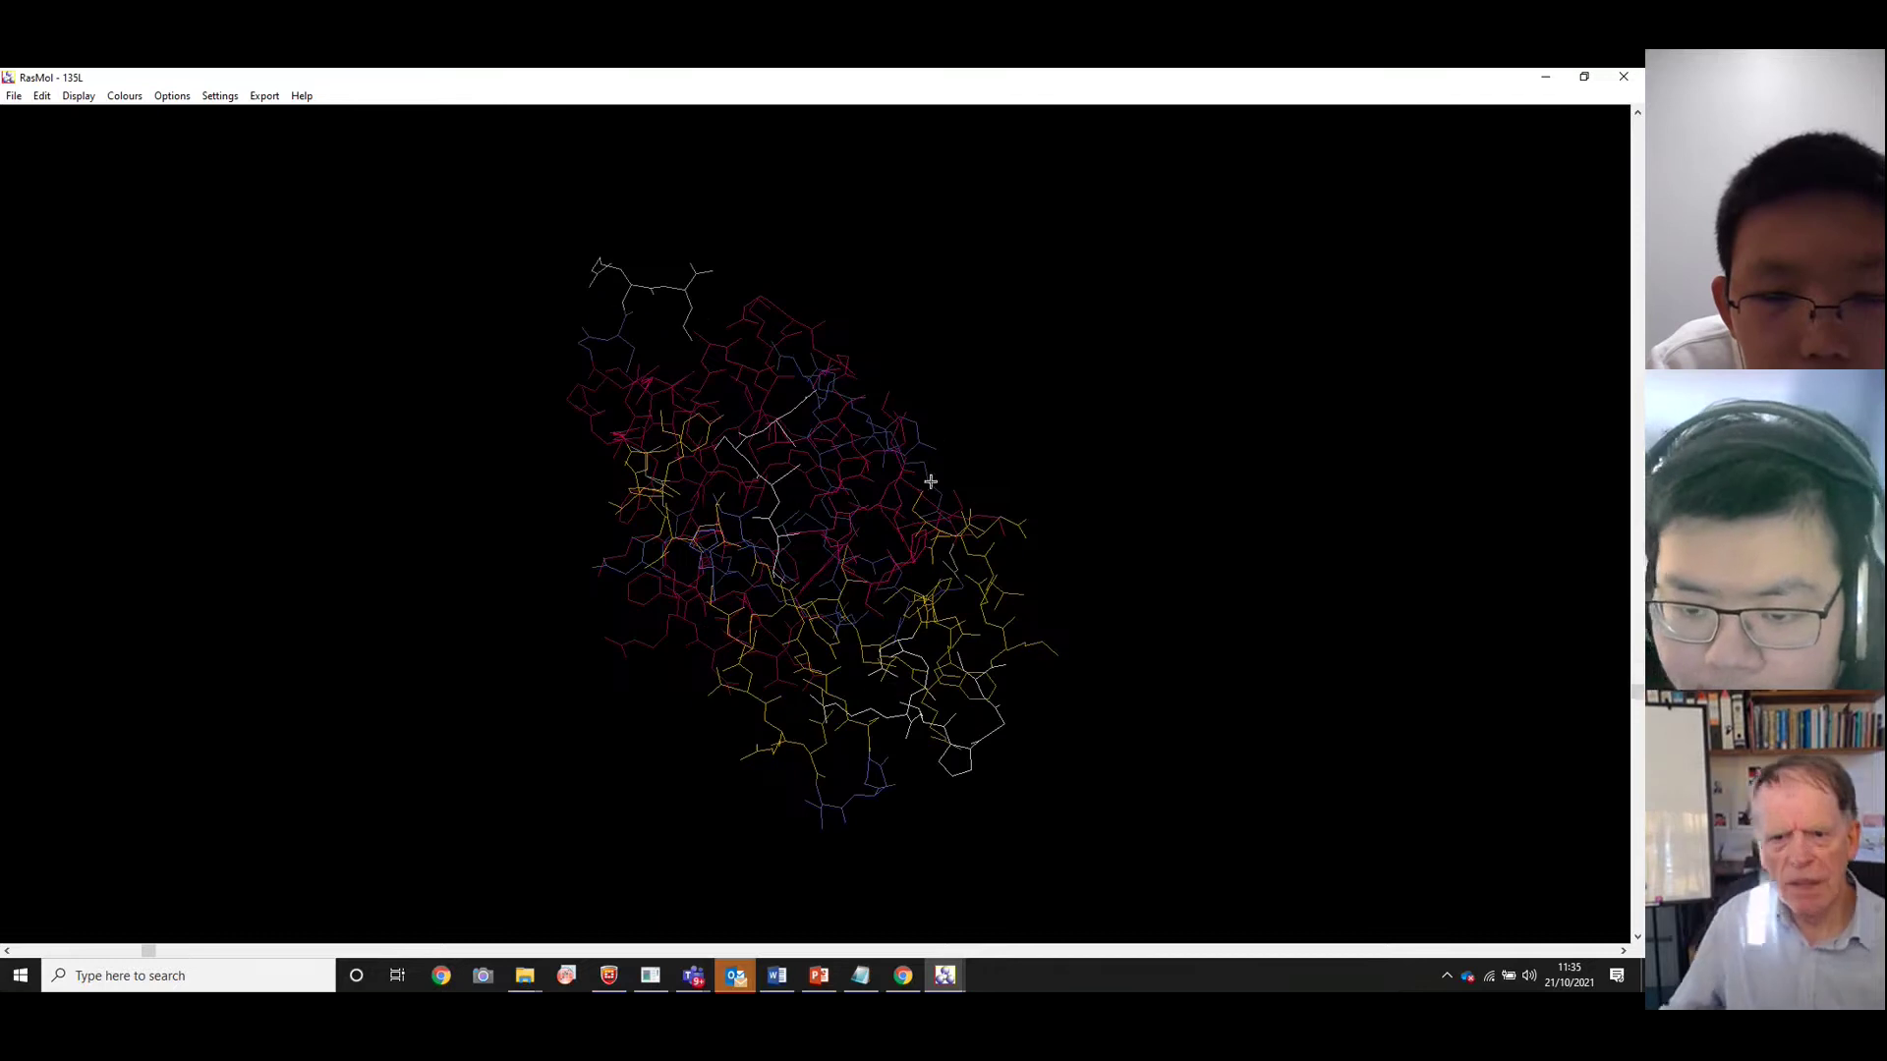
left_click_drag(739, 368, 724, 547)
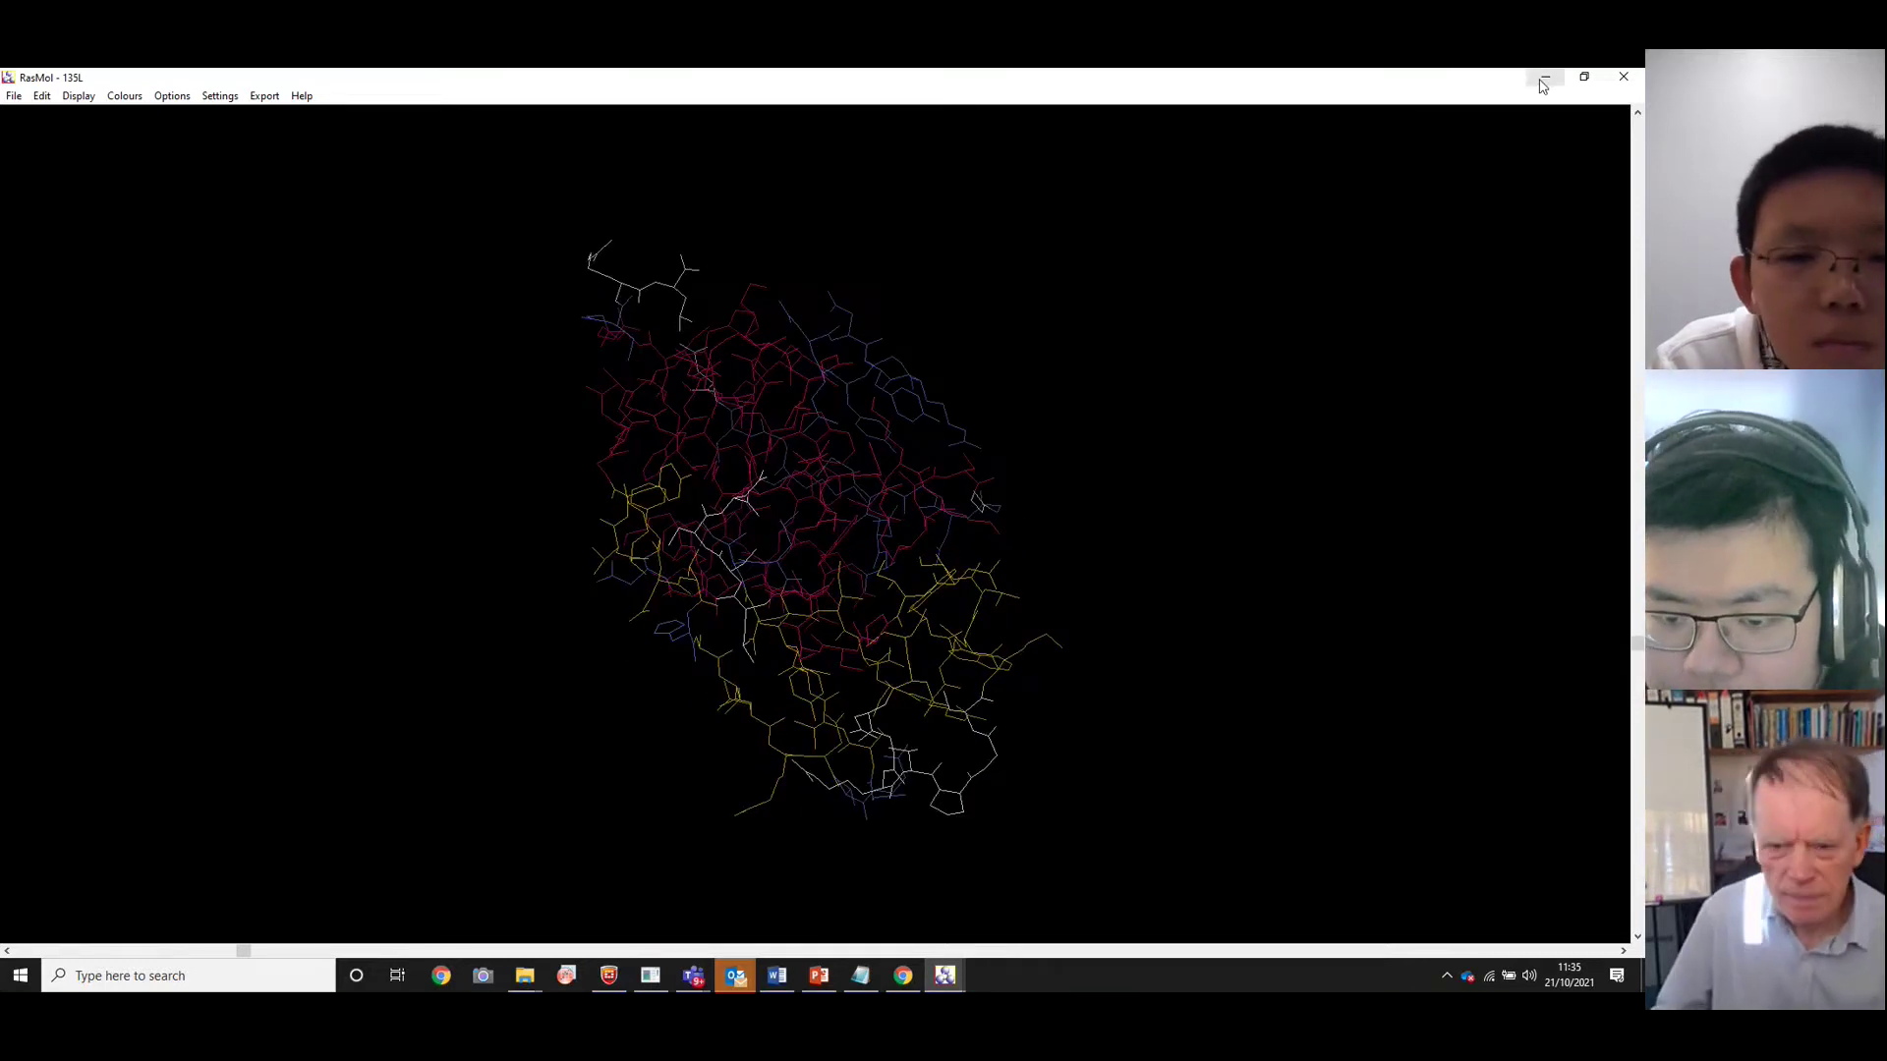
Restore RasMol to a smaller window and play the Mike Oldfield - lysozyme audio file while rotating the wireframe model
left_click(1591, 78)
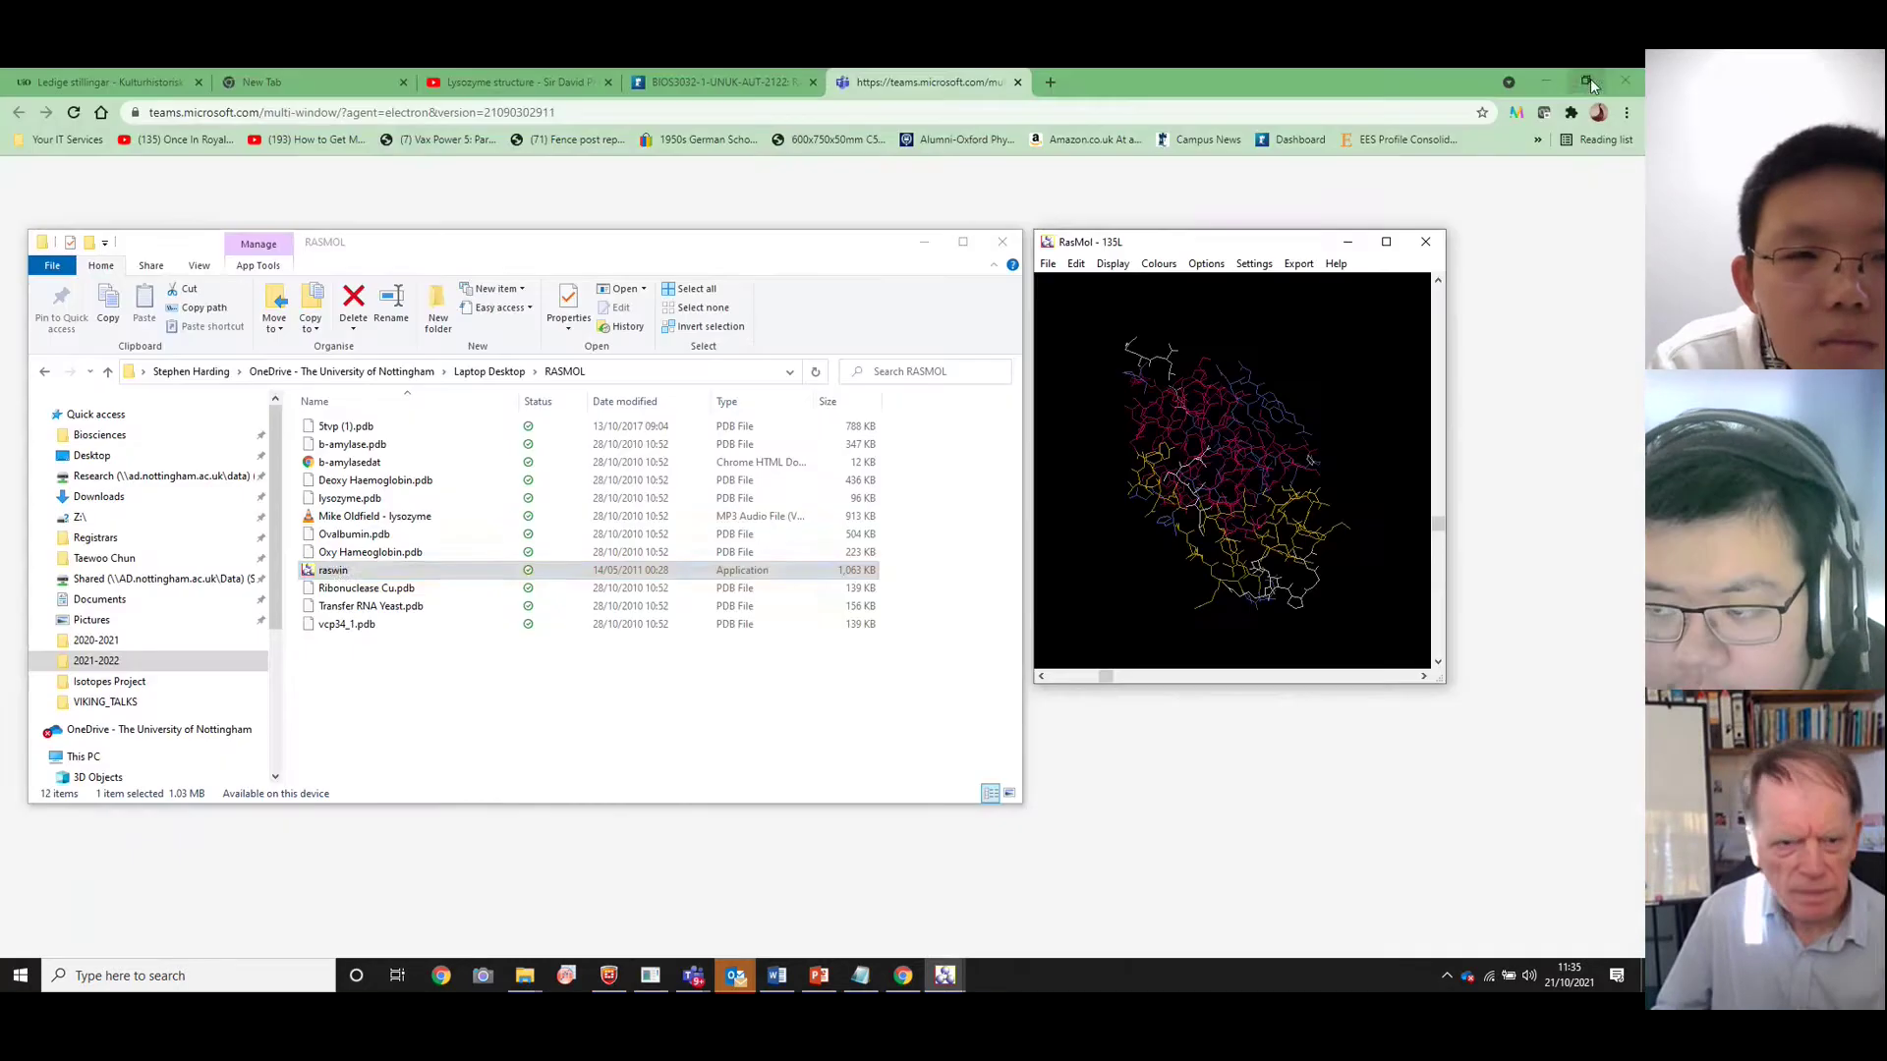
left_click(319, 521)
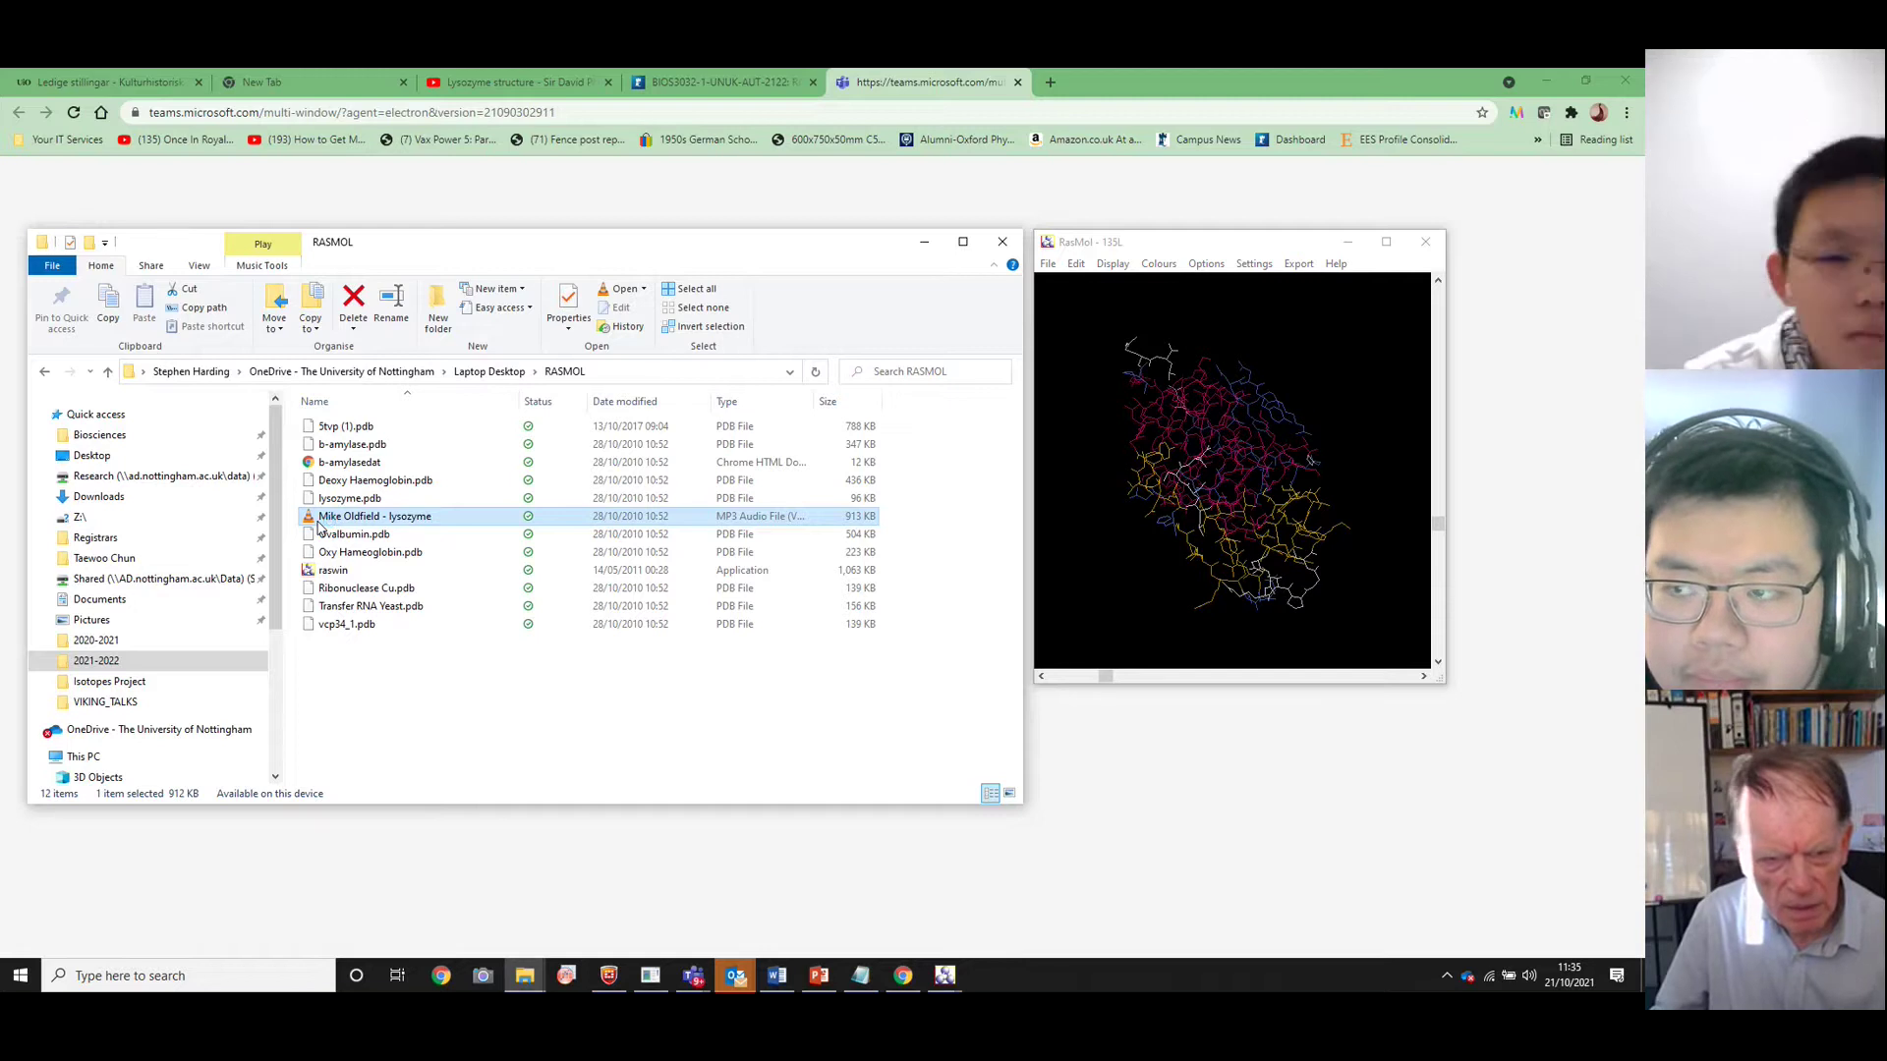
double_click(316, 520)
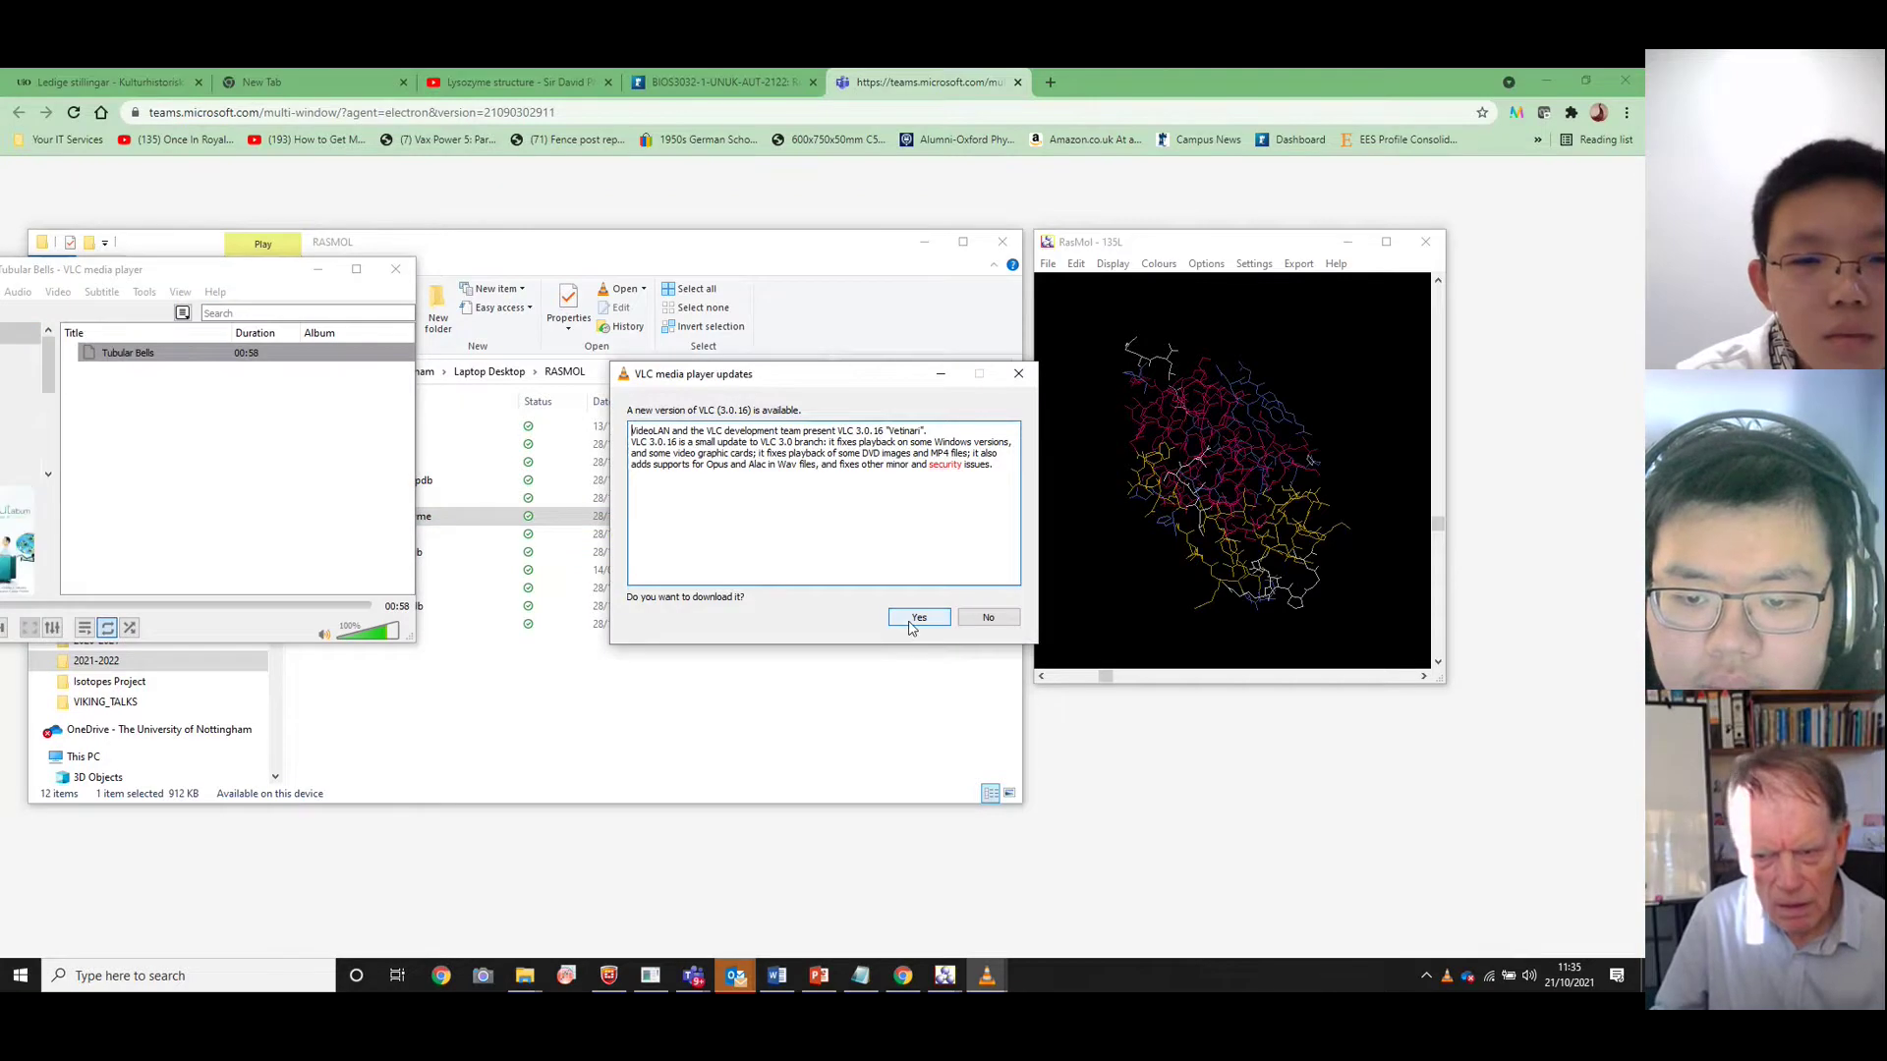
left_click_drag(1194, 552, 1327, 561)
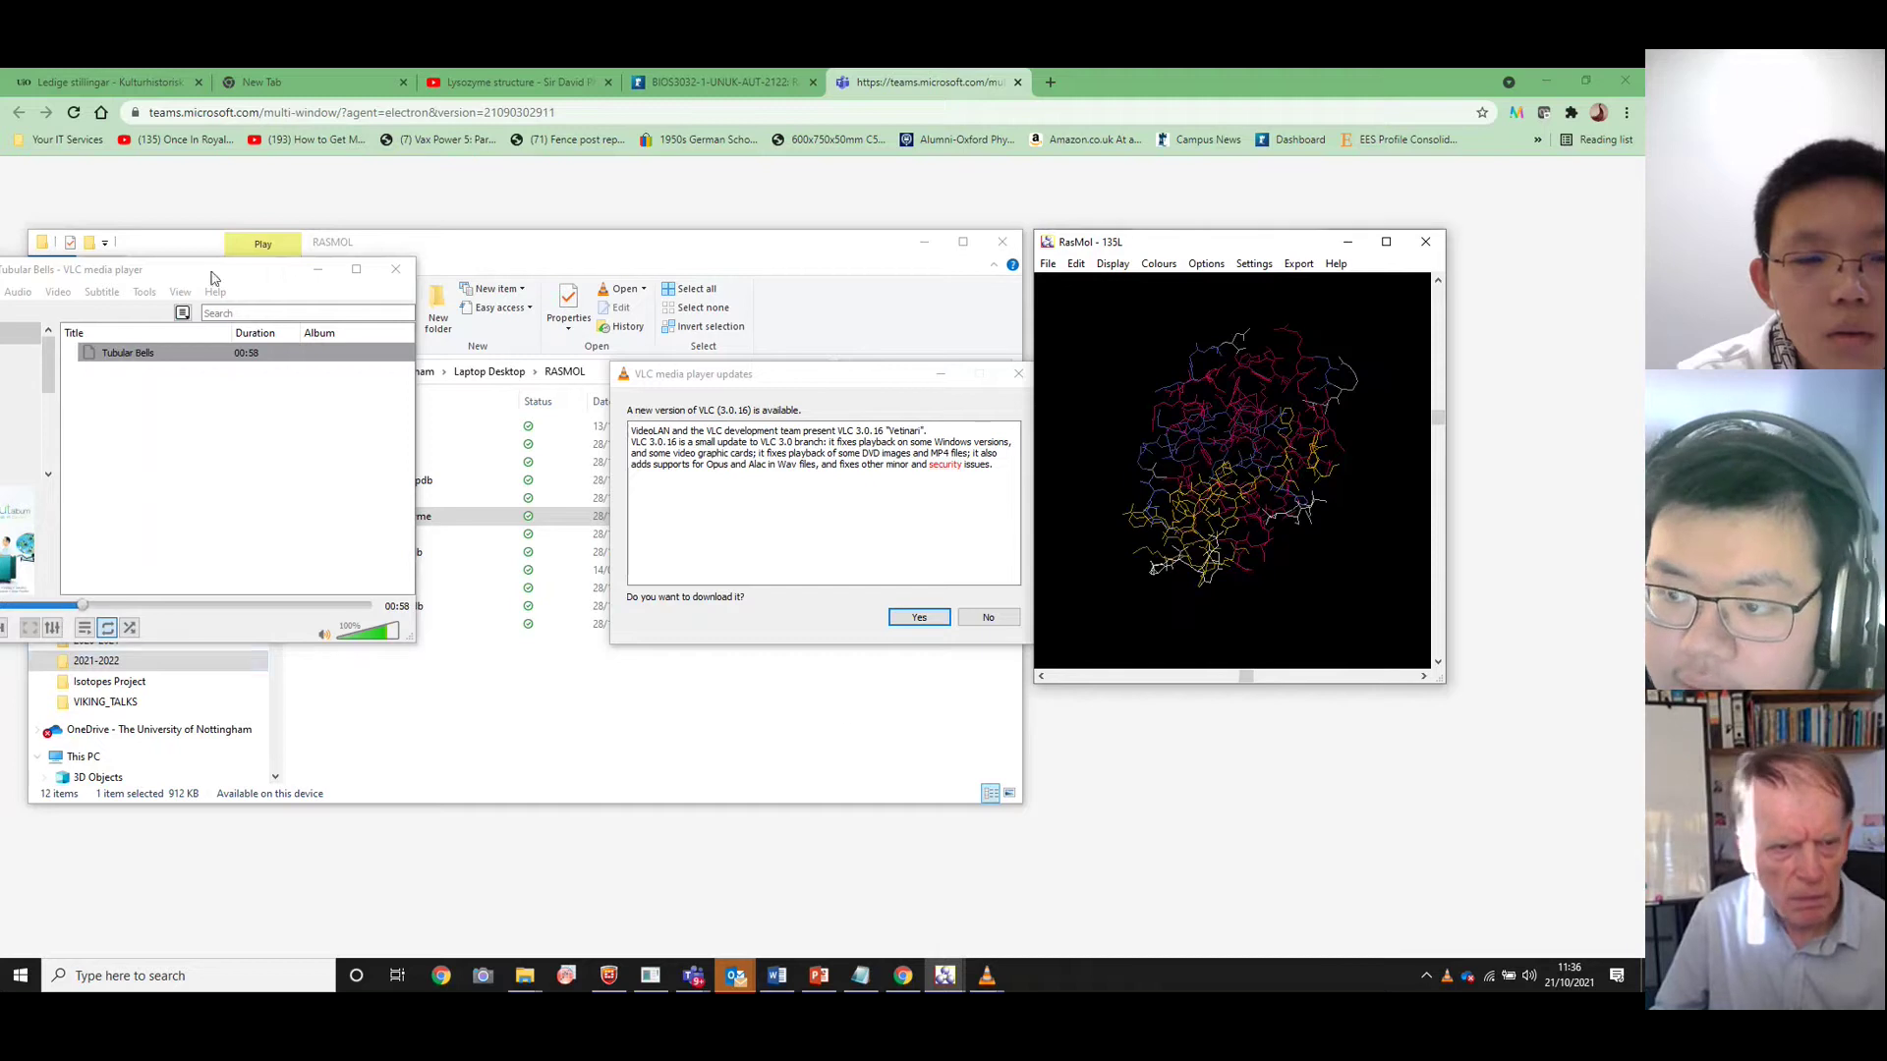
Bring the VLC media player window fully into view and pause the Tubular Bells track
left_click_drag(210, 278, 413, 273)
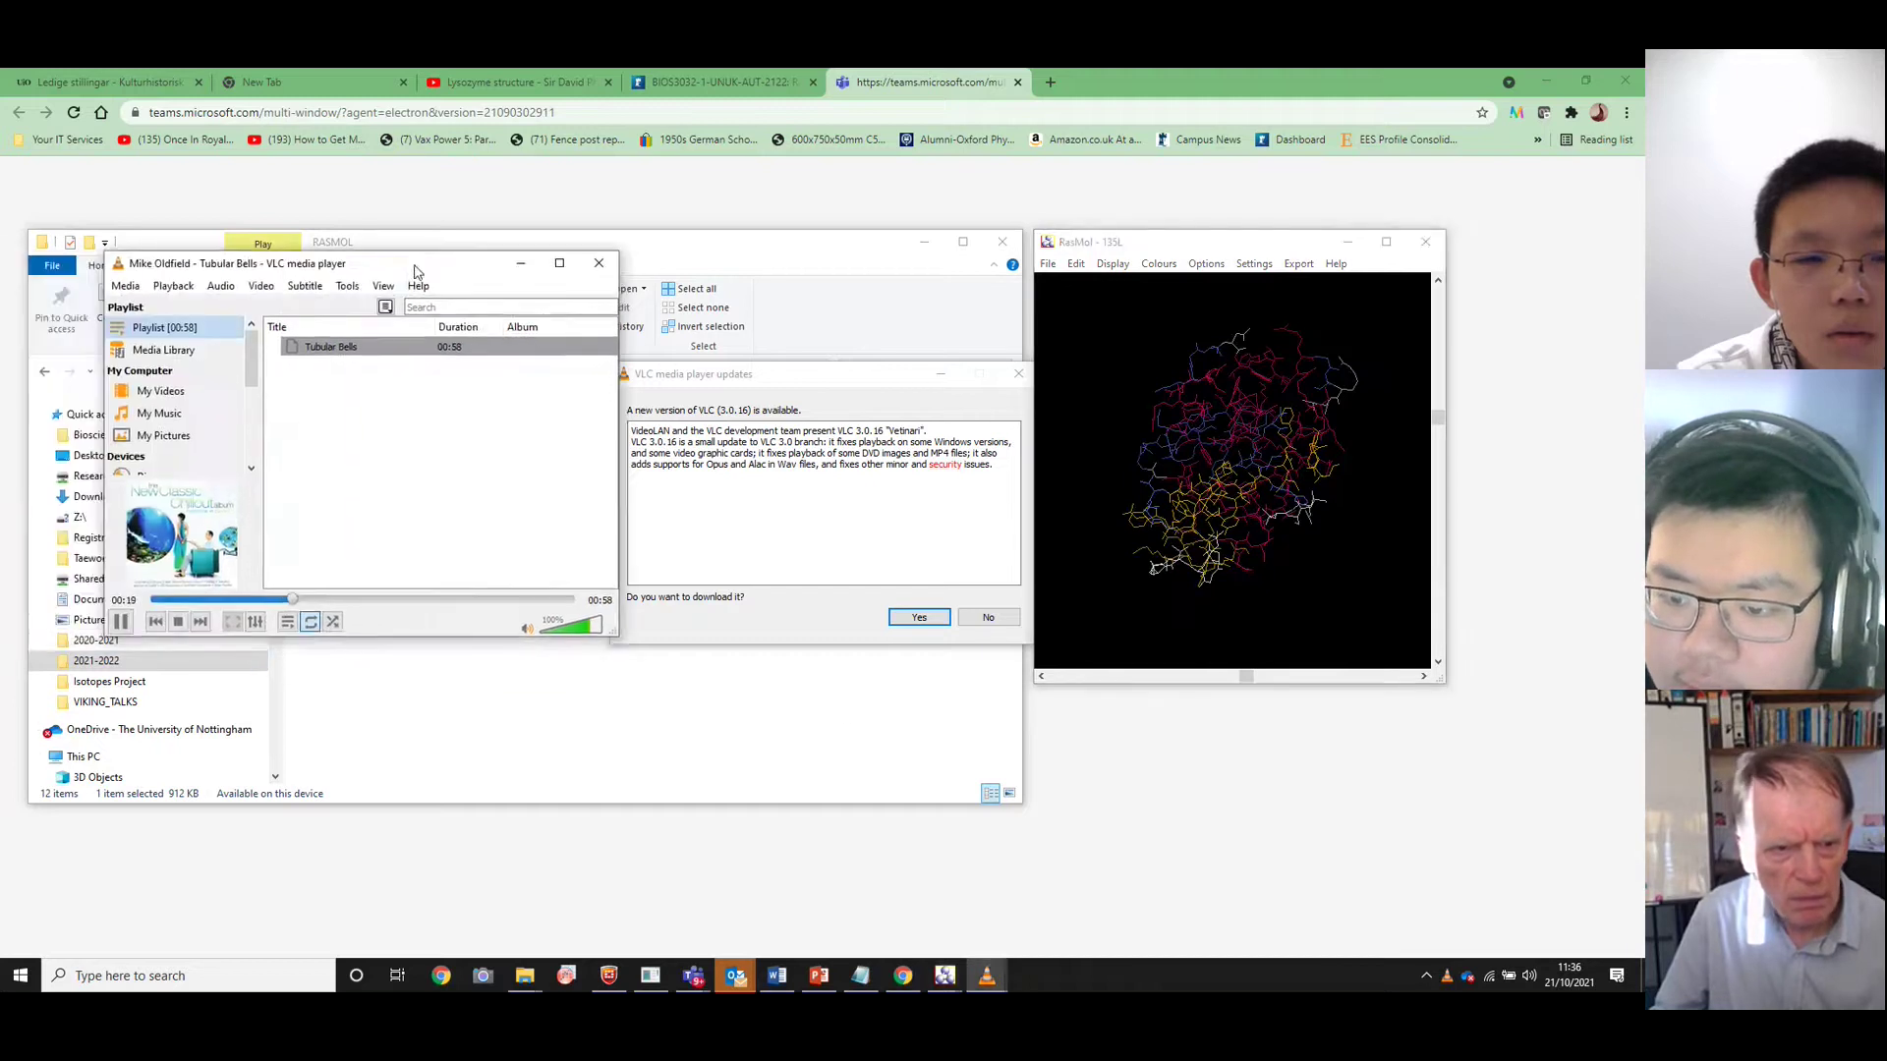
left_click(121, 621)
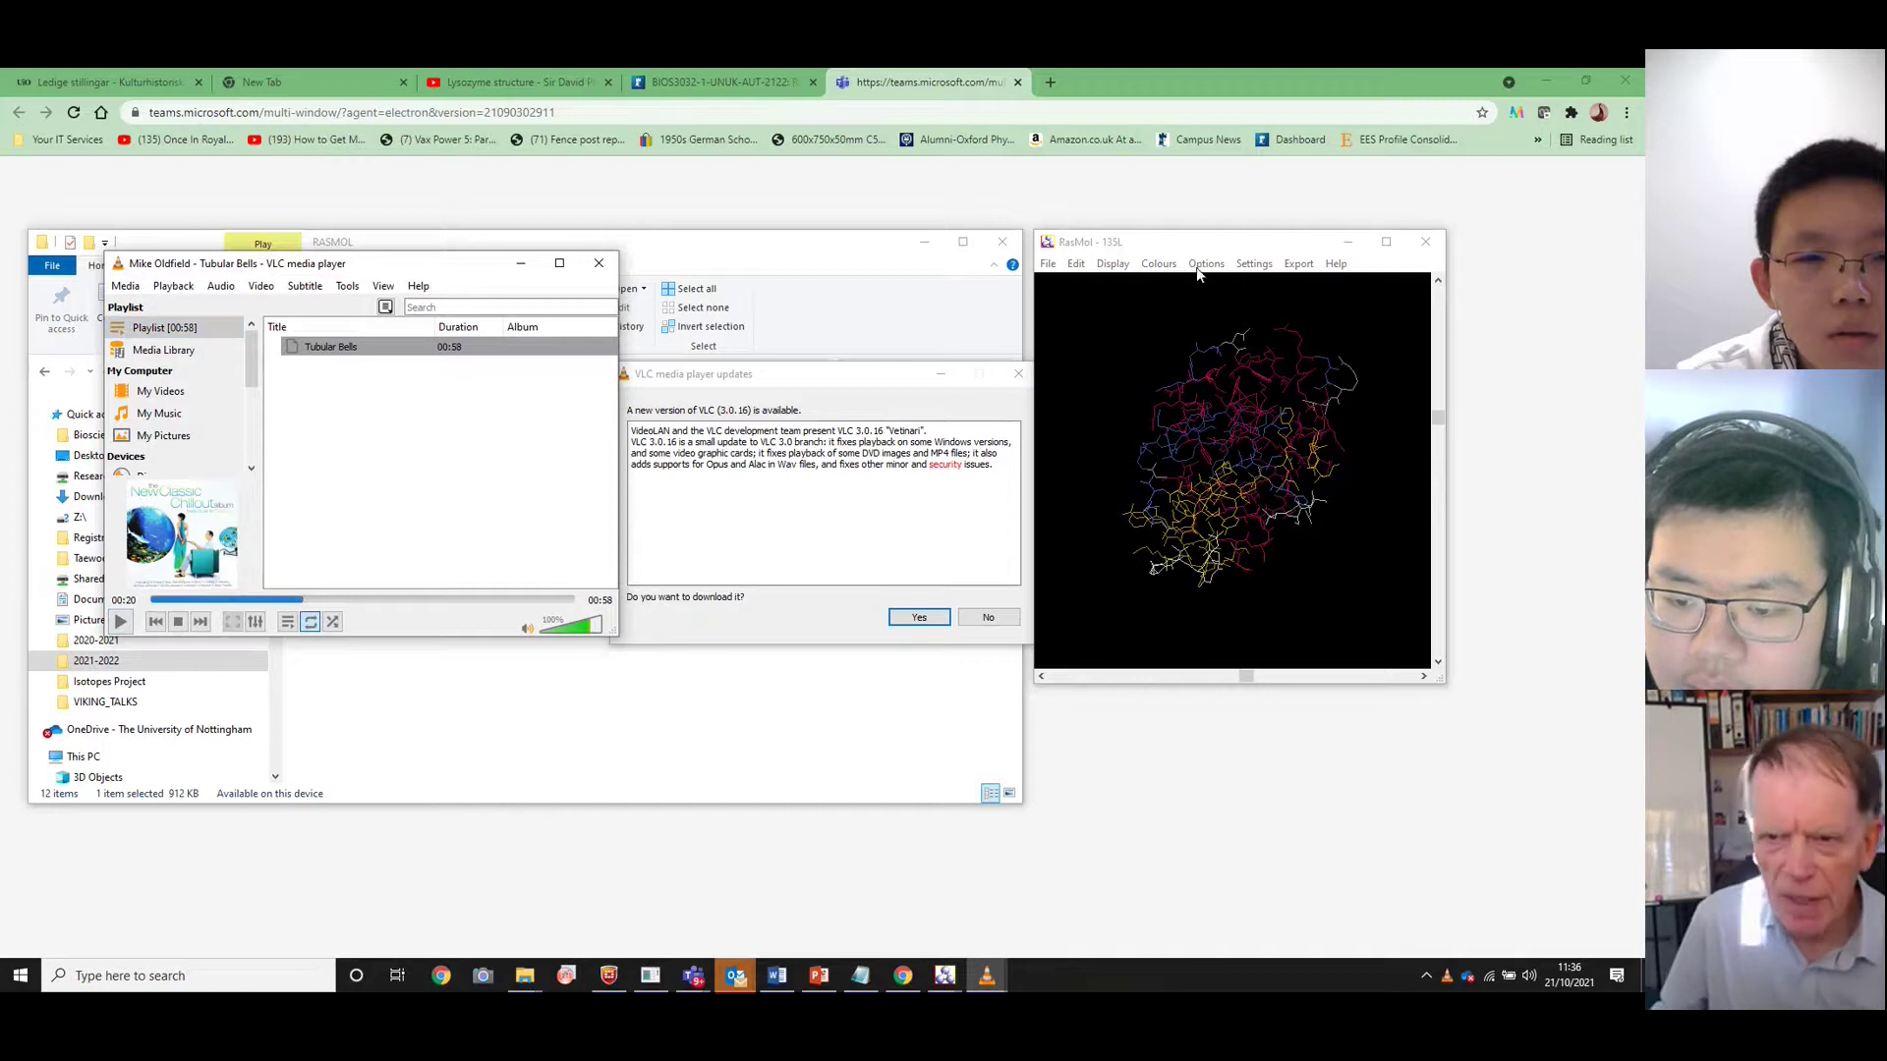
Move the RasMol window closer to the media player and rotate the lysozyme wireframe
left_click_drag(1223, 251, 1021, 273)
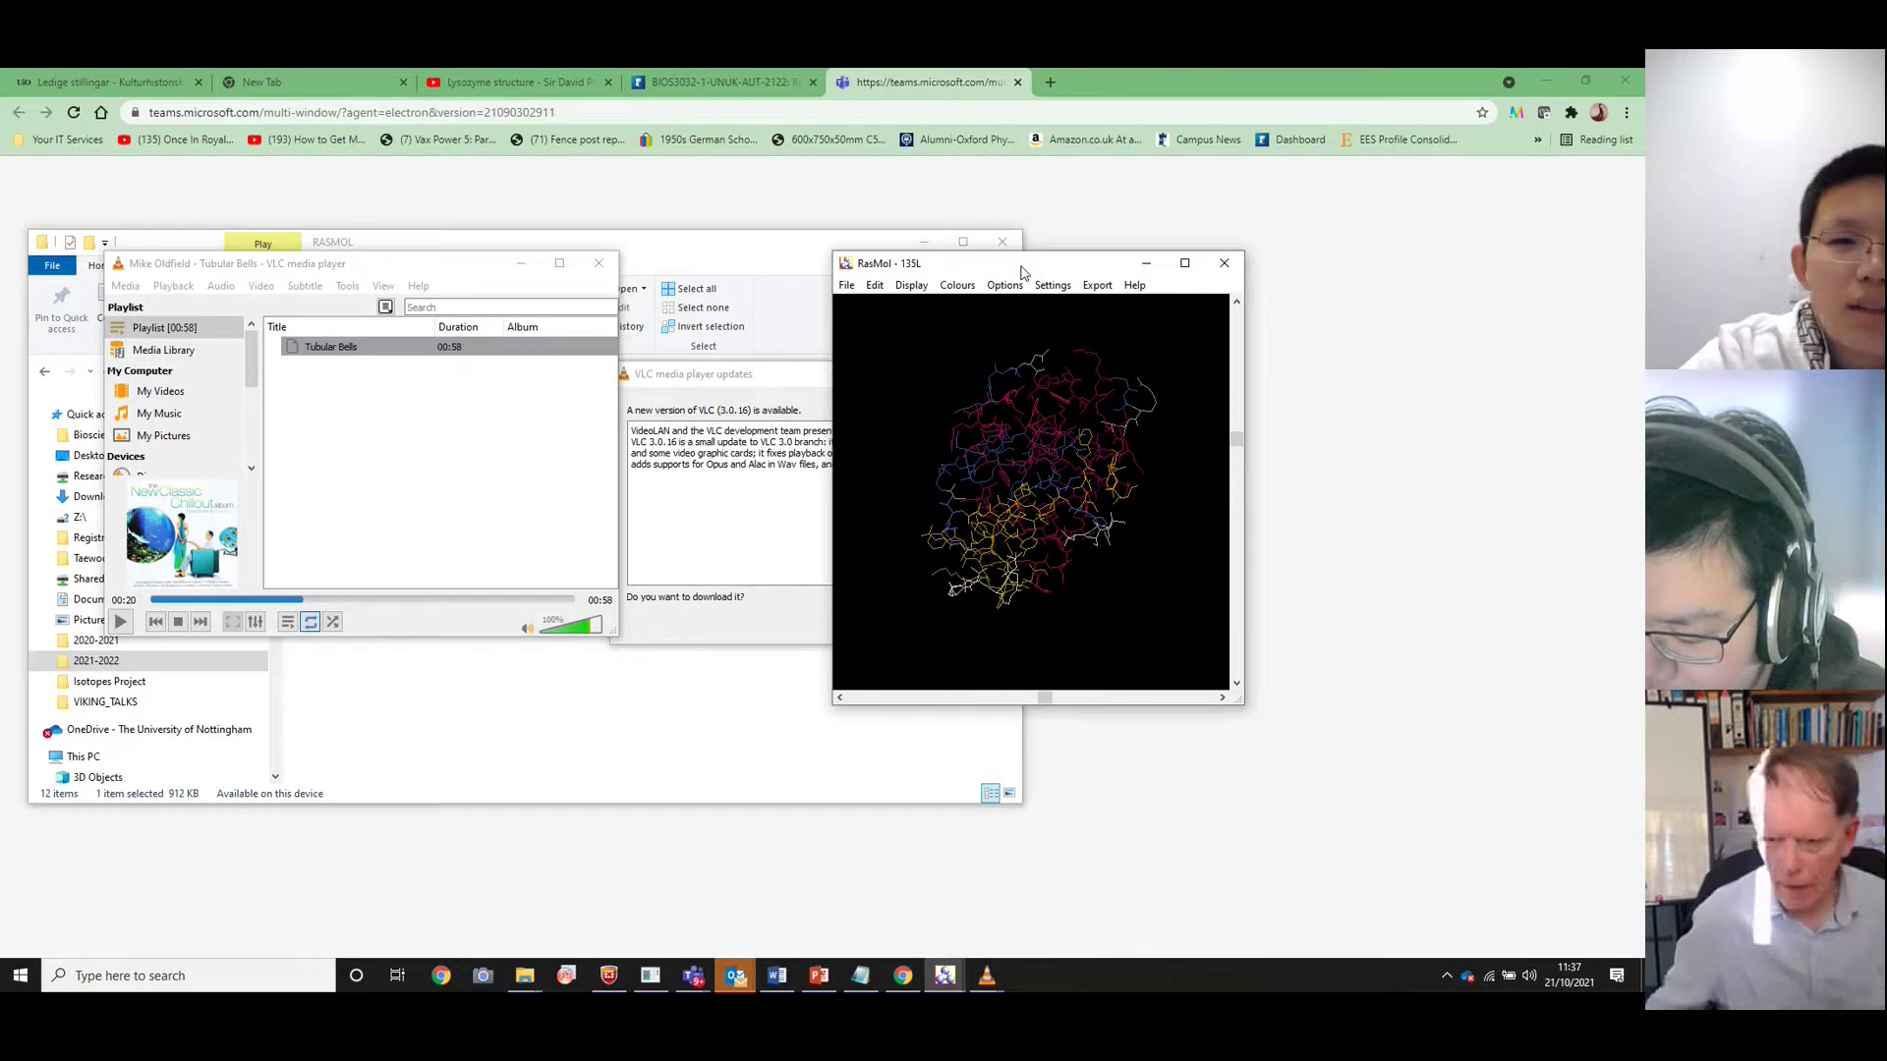
left_click_drag(1096, 474, 934, 441)
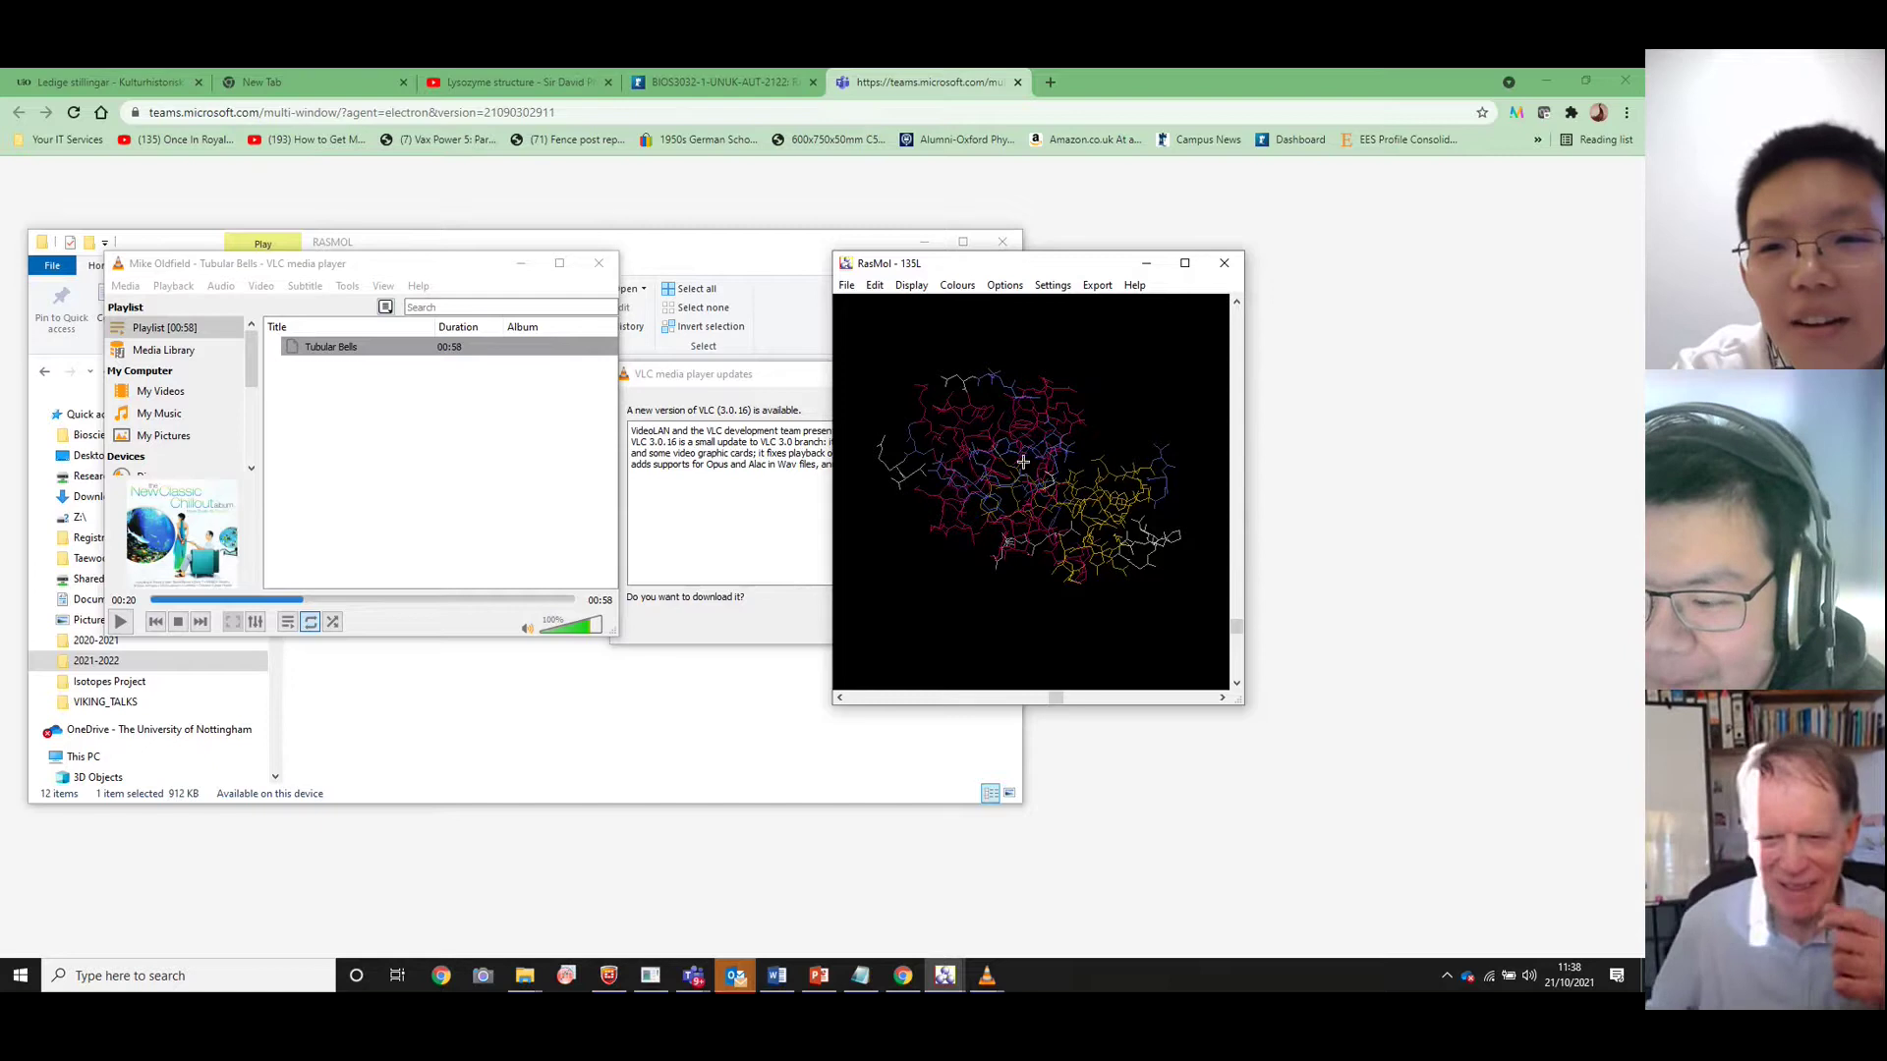
left_click_drag(1023, 461, 981, 551)
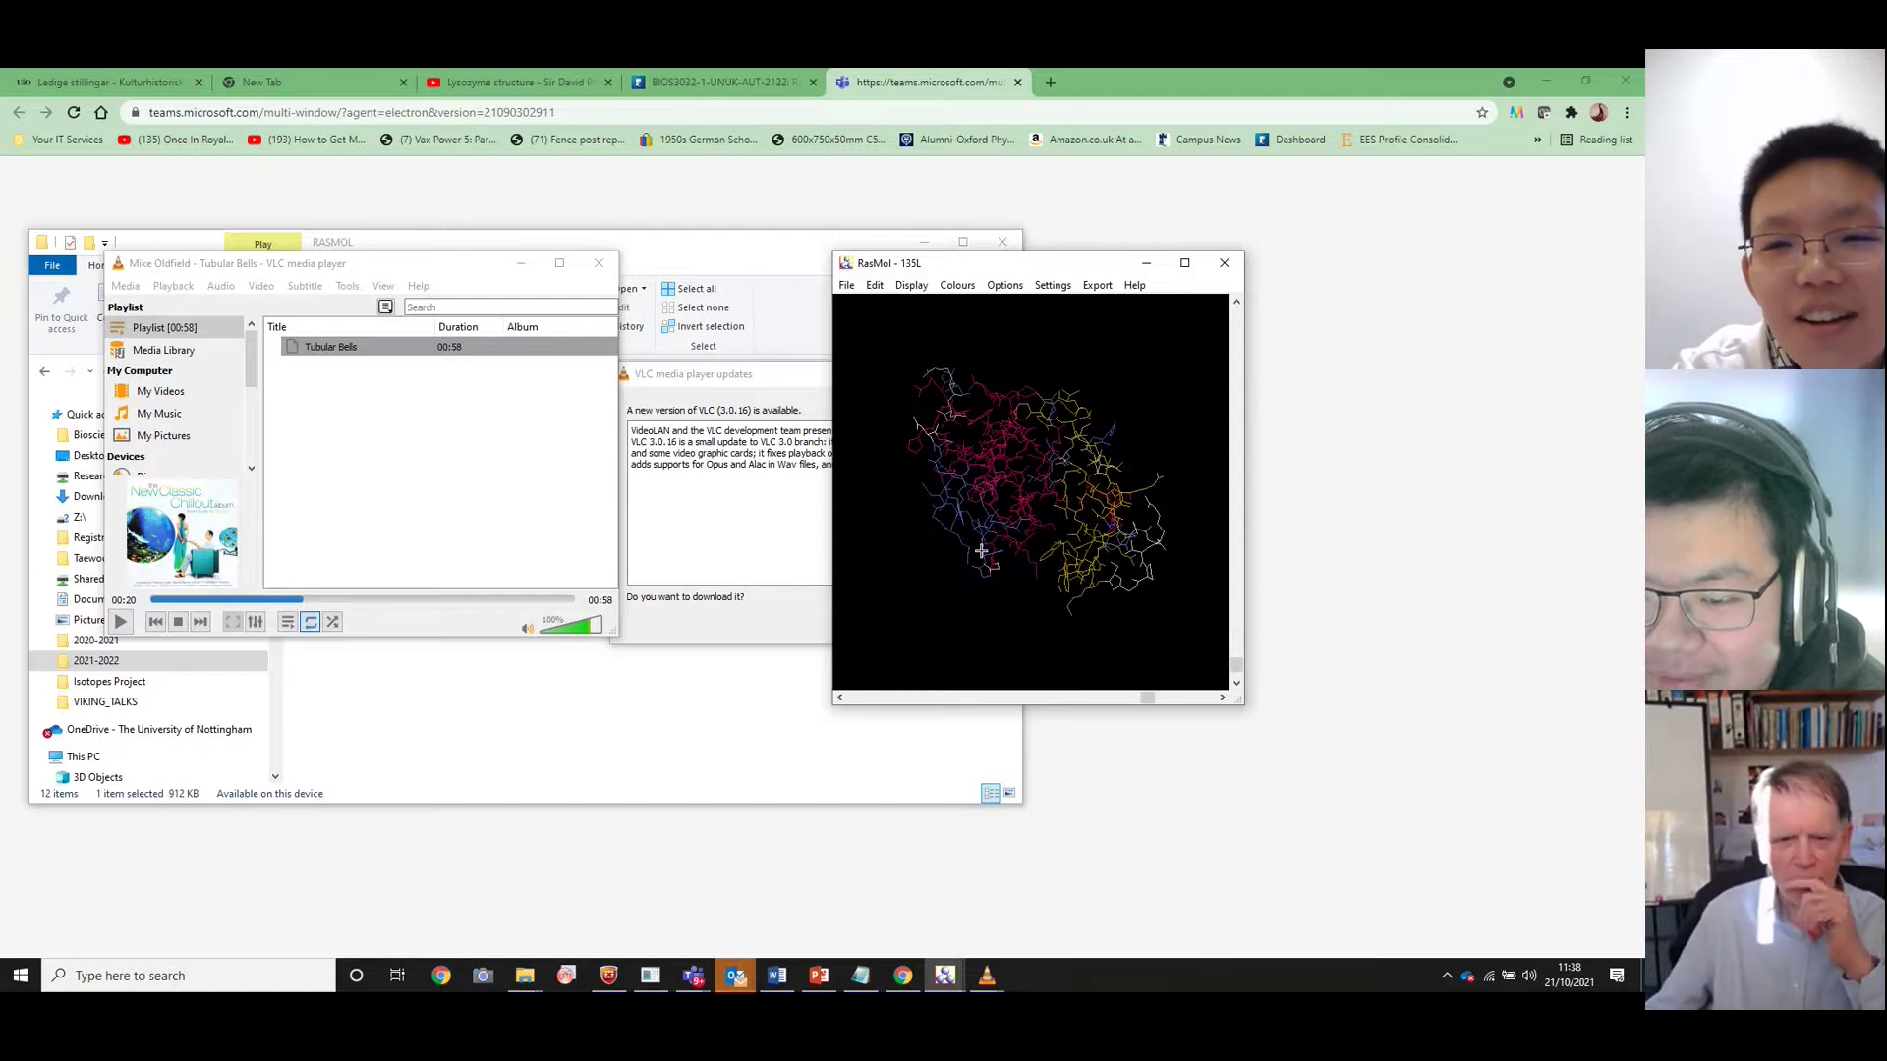
Move the media player below the RASMOL file list, place the RasMol window beside the list and rotate the wireframe
left_click_drag(376, 273, 405, 667)
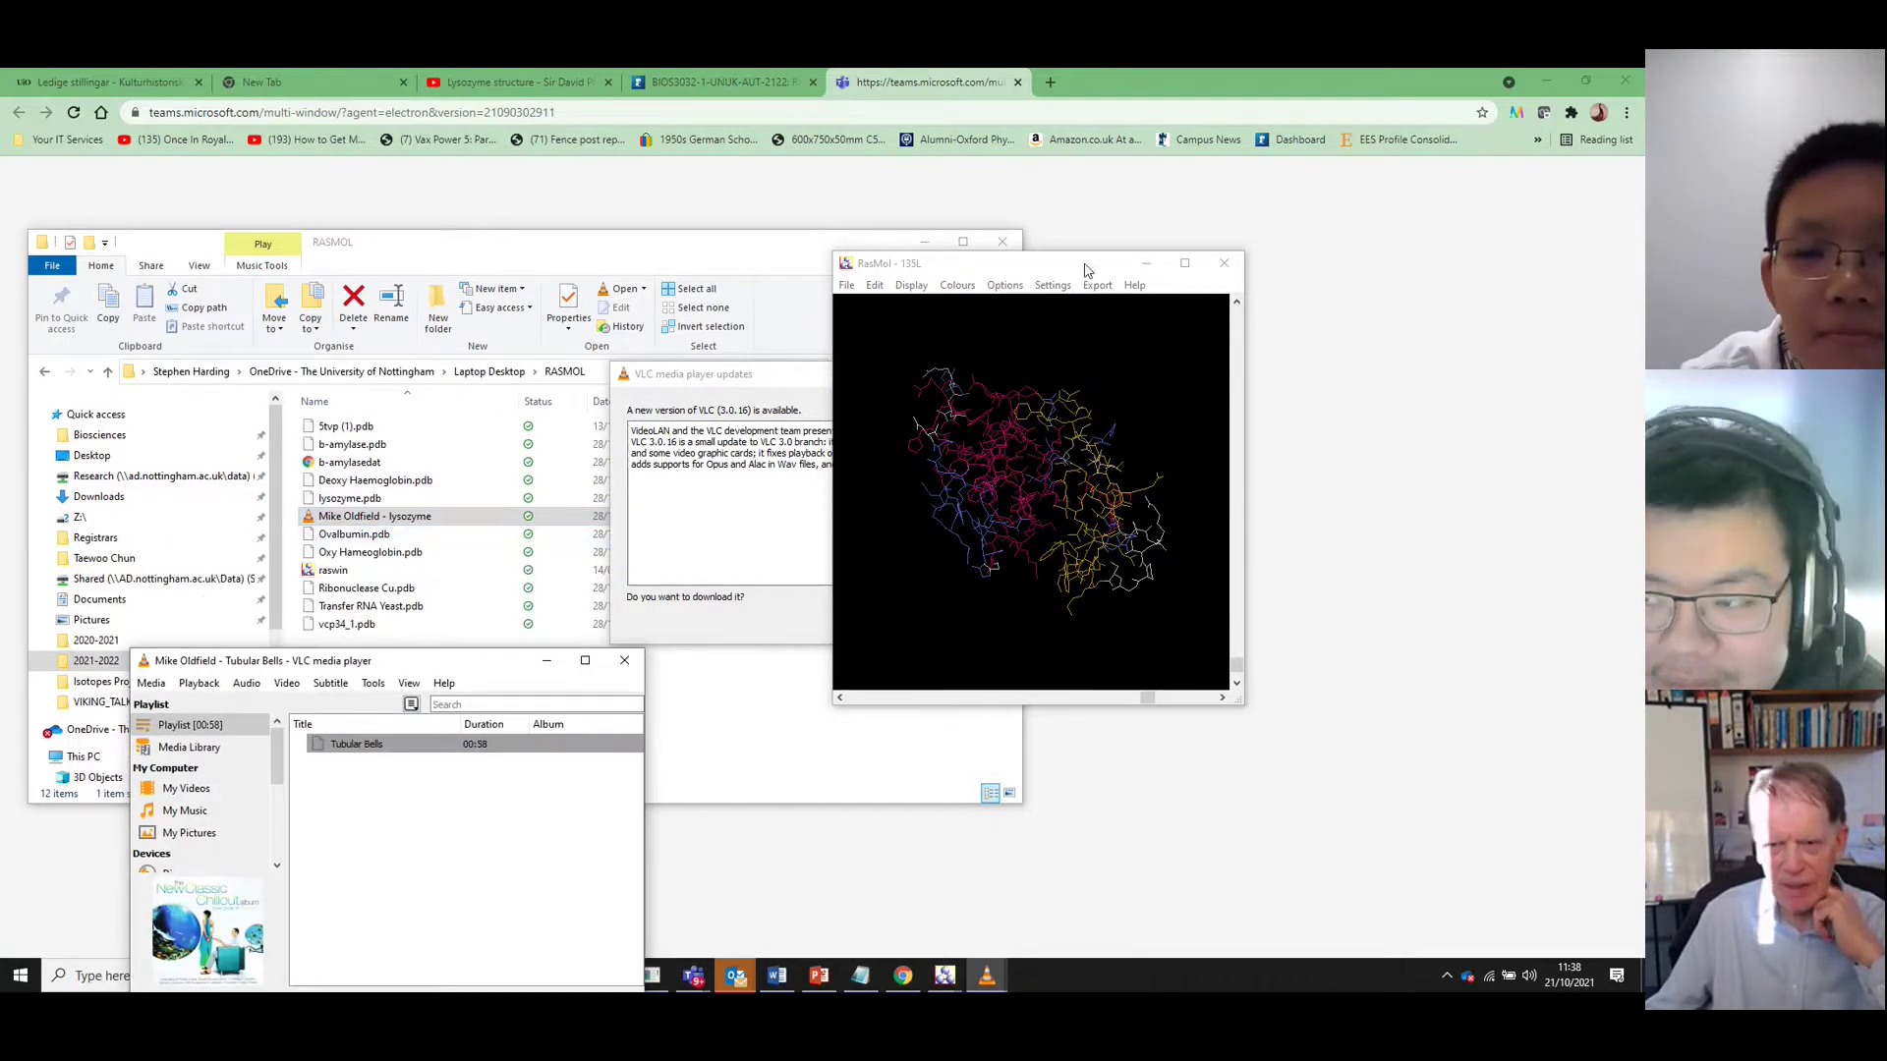
left_click_drag(1088, 270, 873, 338)
left_click_drag(811, 538, 795, 425)
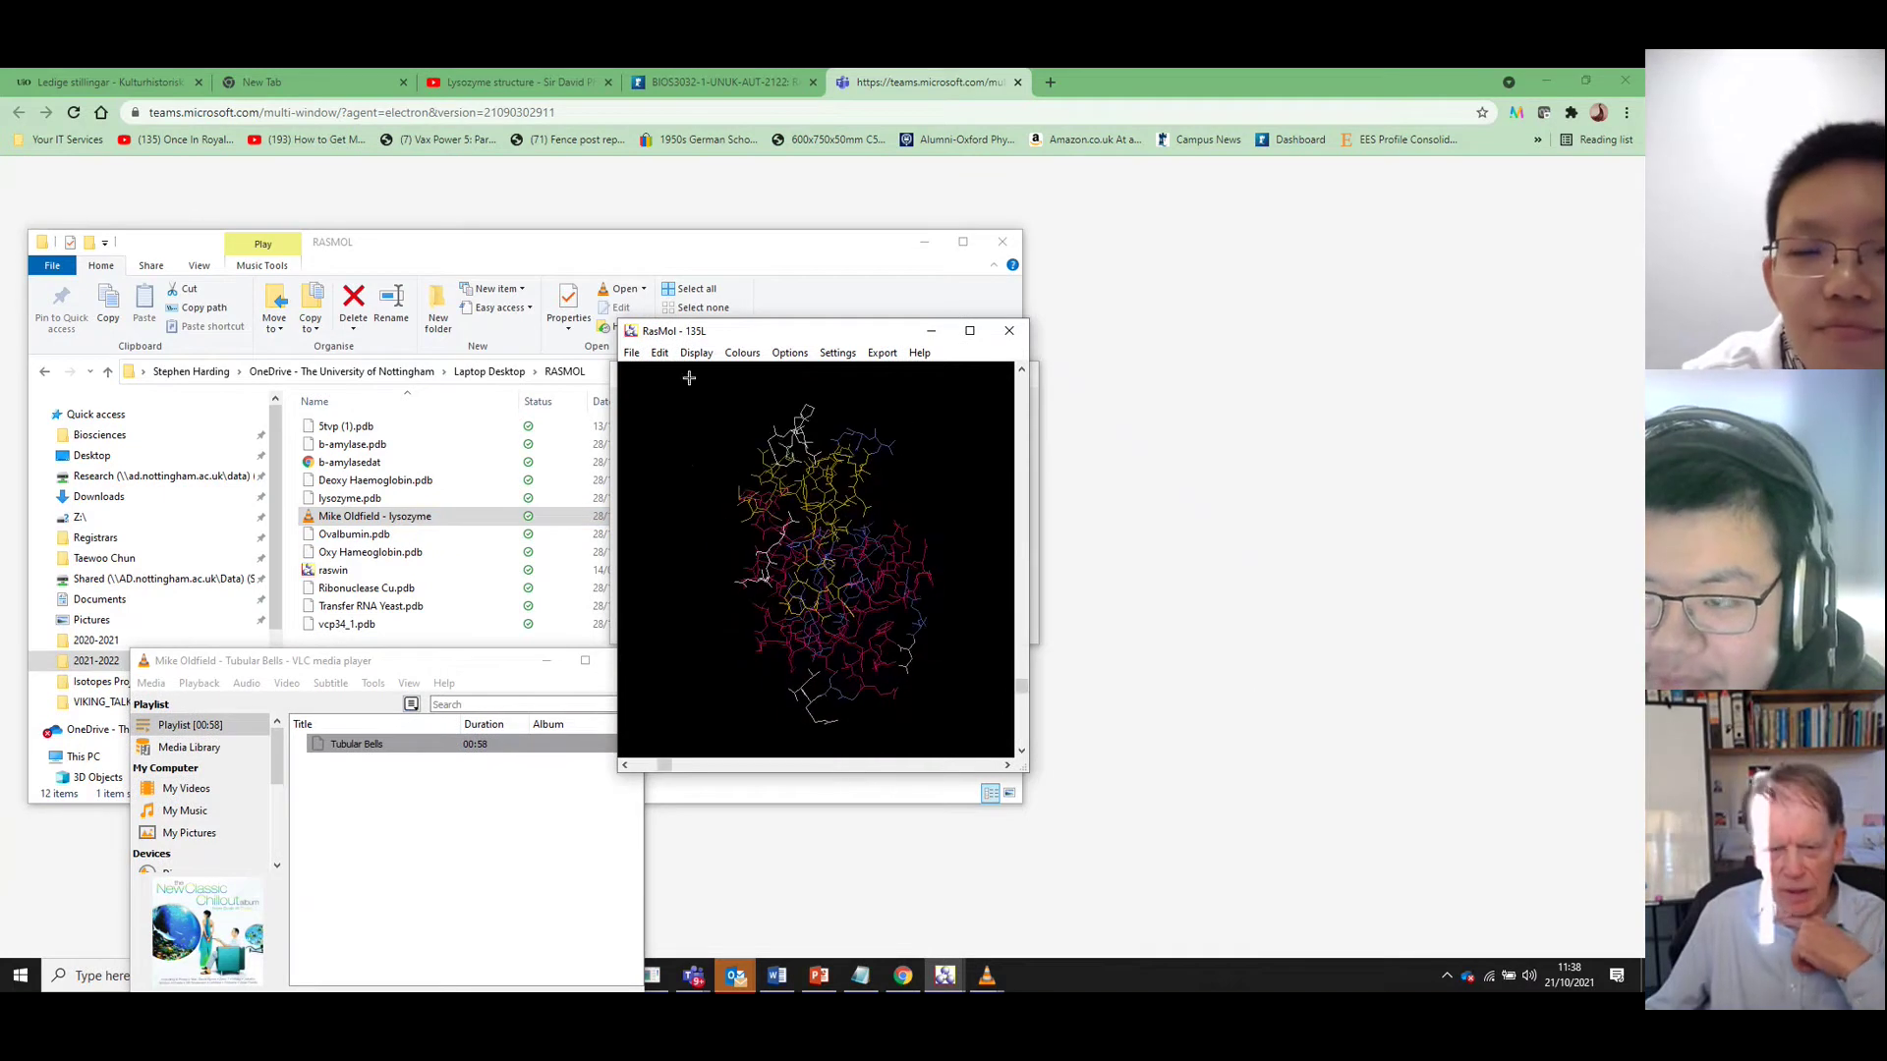
left_click_drag(803, 592, 760, 474)
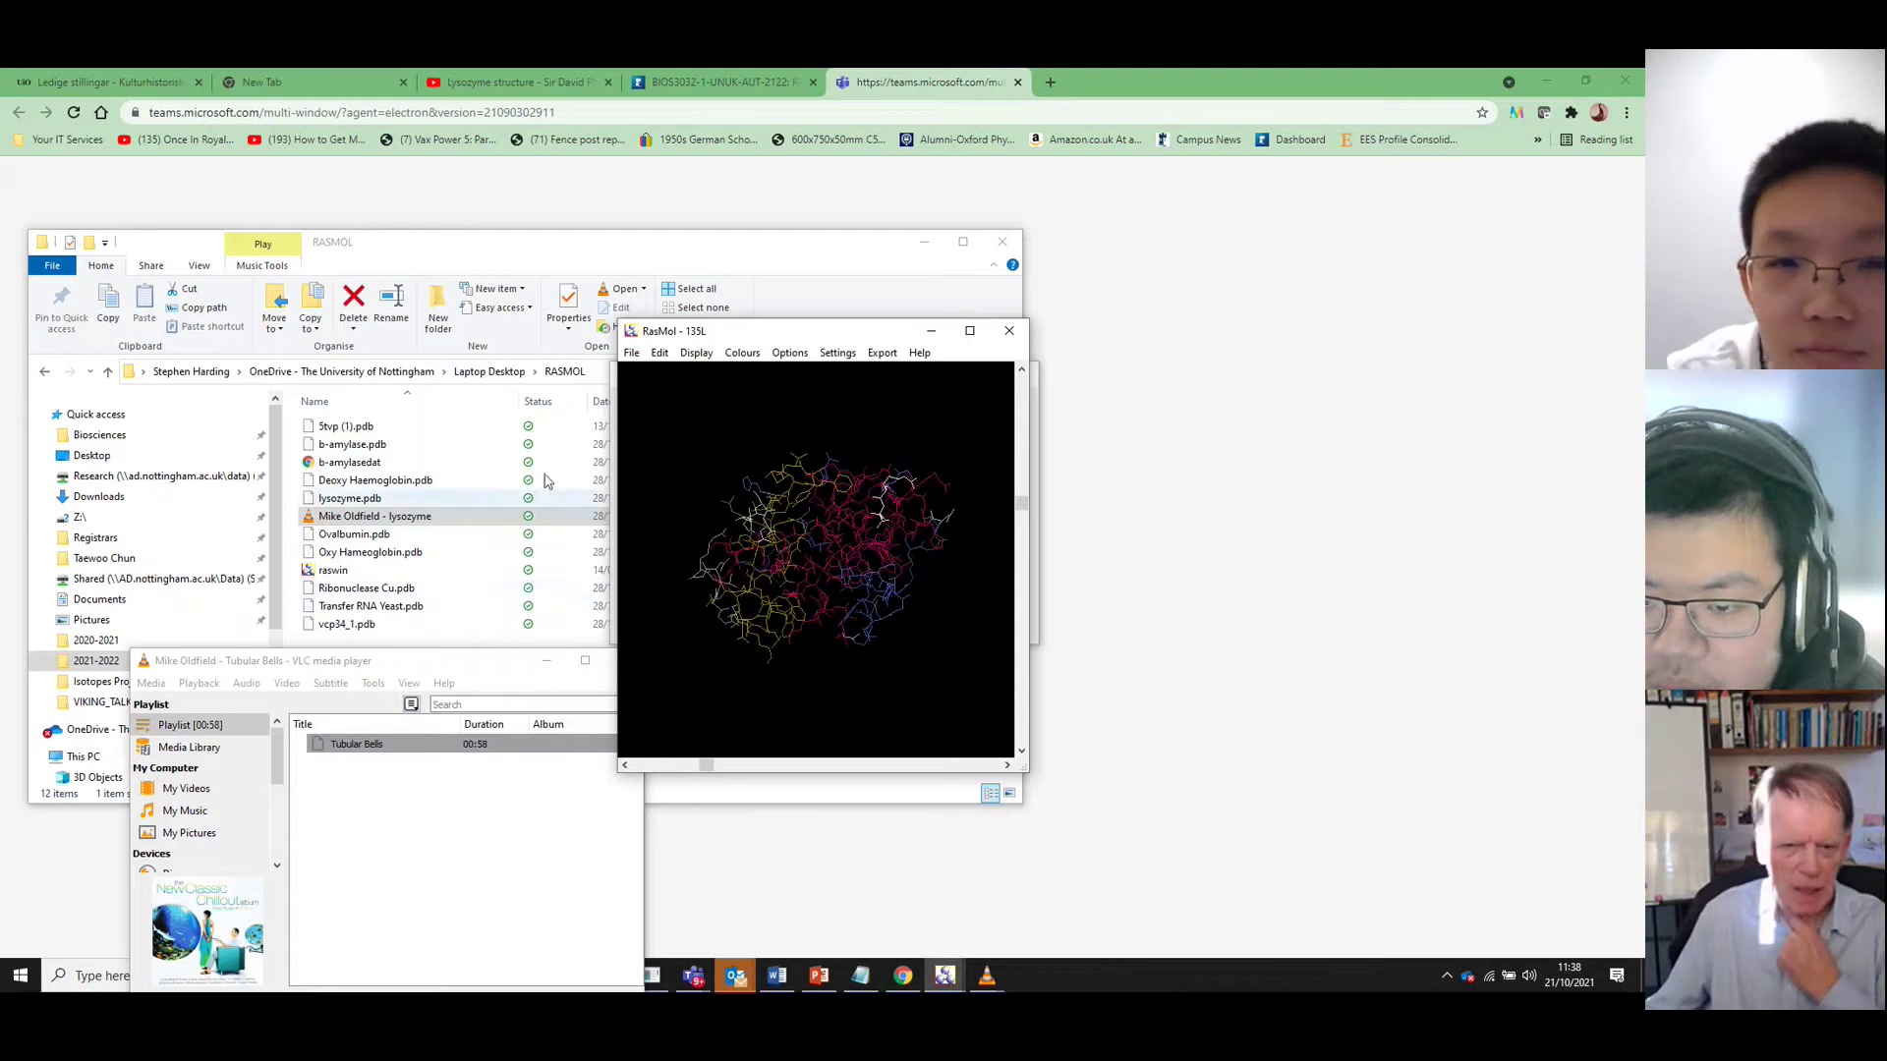
Open Ovalbumin.pdb alongside the loaded lysozyme and rotate the combined wireframe model
left_click(632, 353)
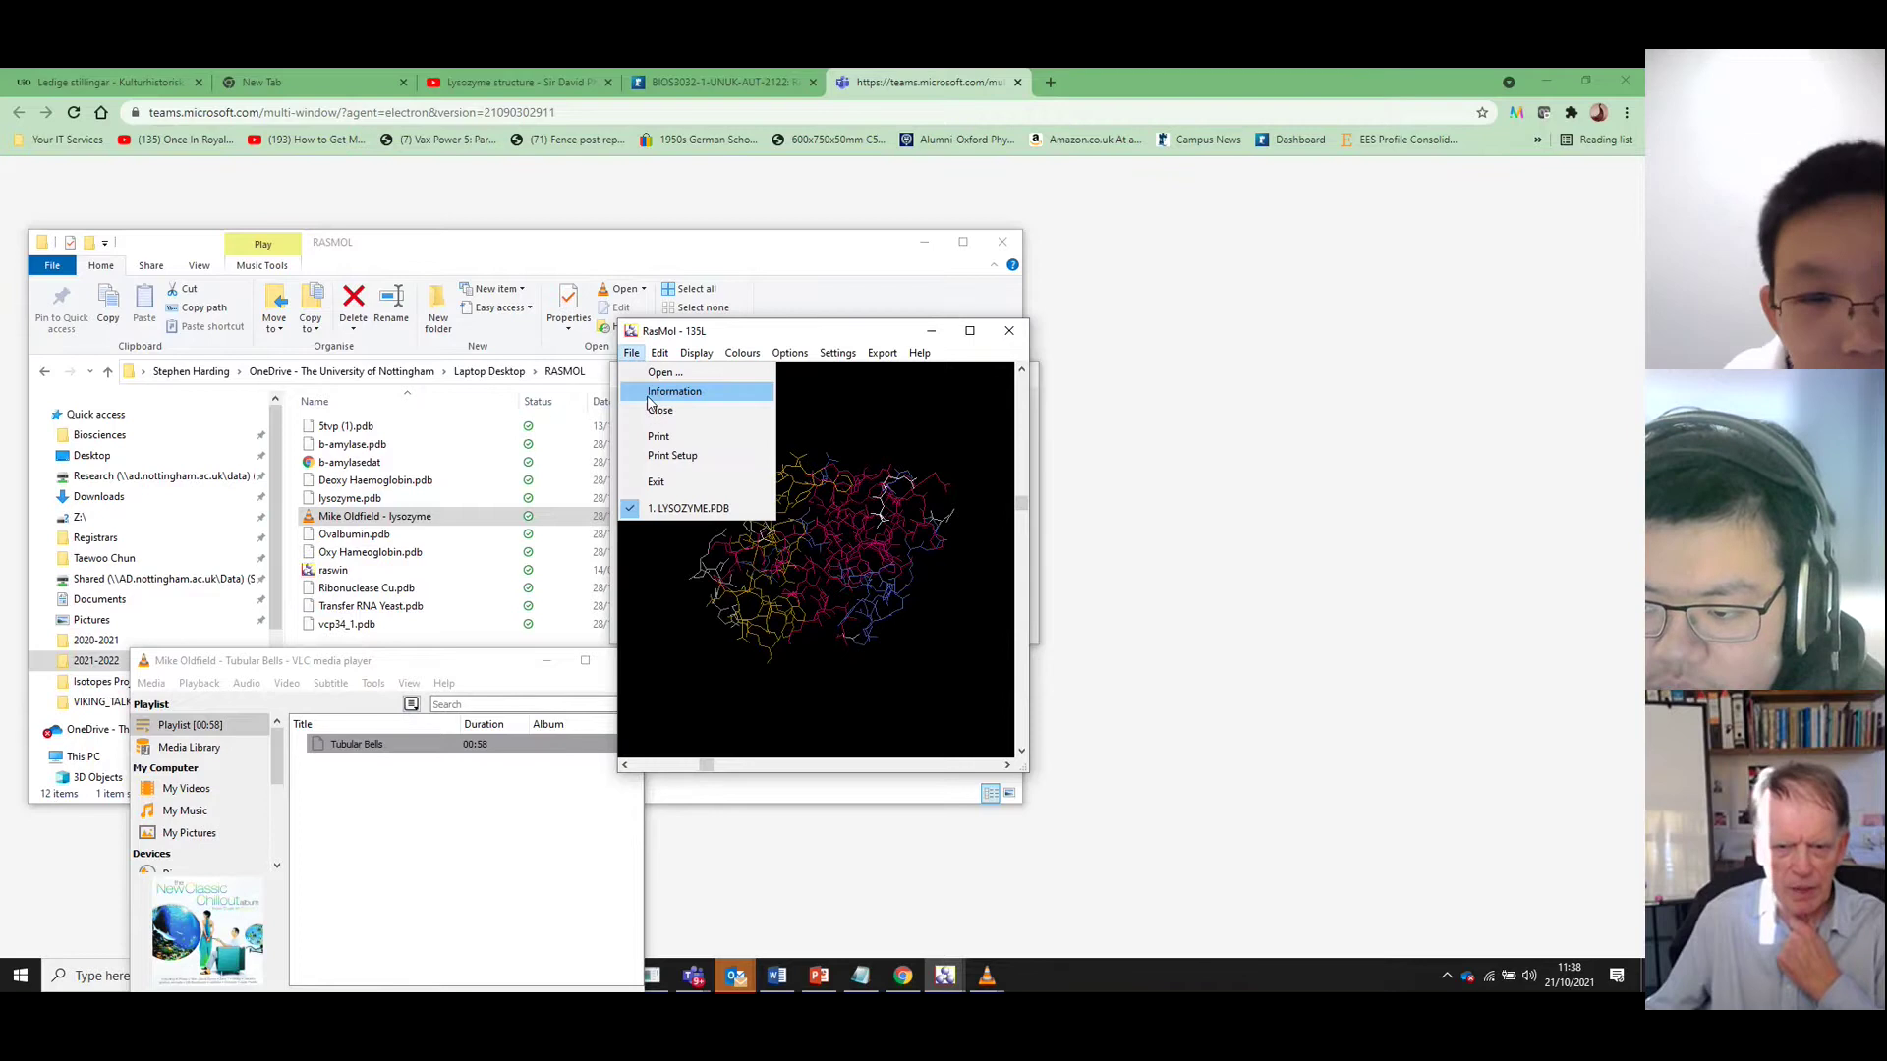
left_click(548, 494)
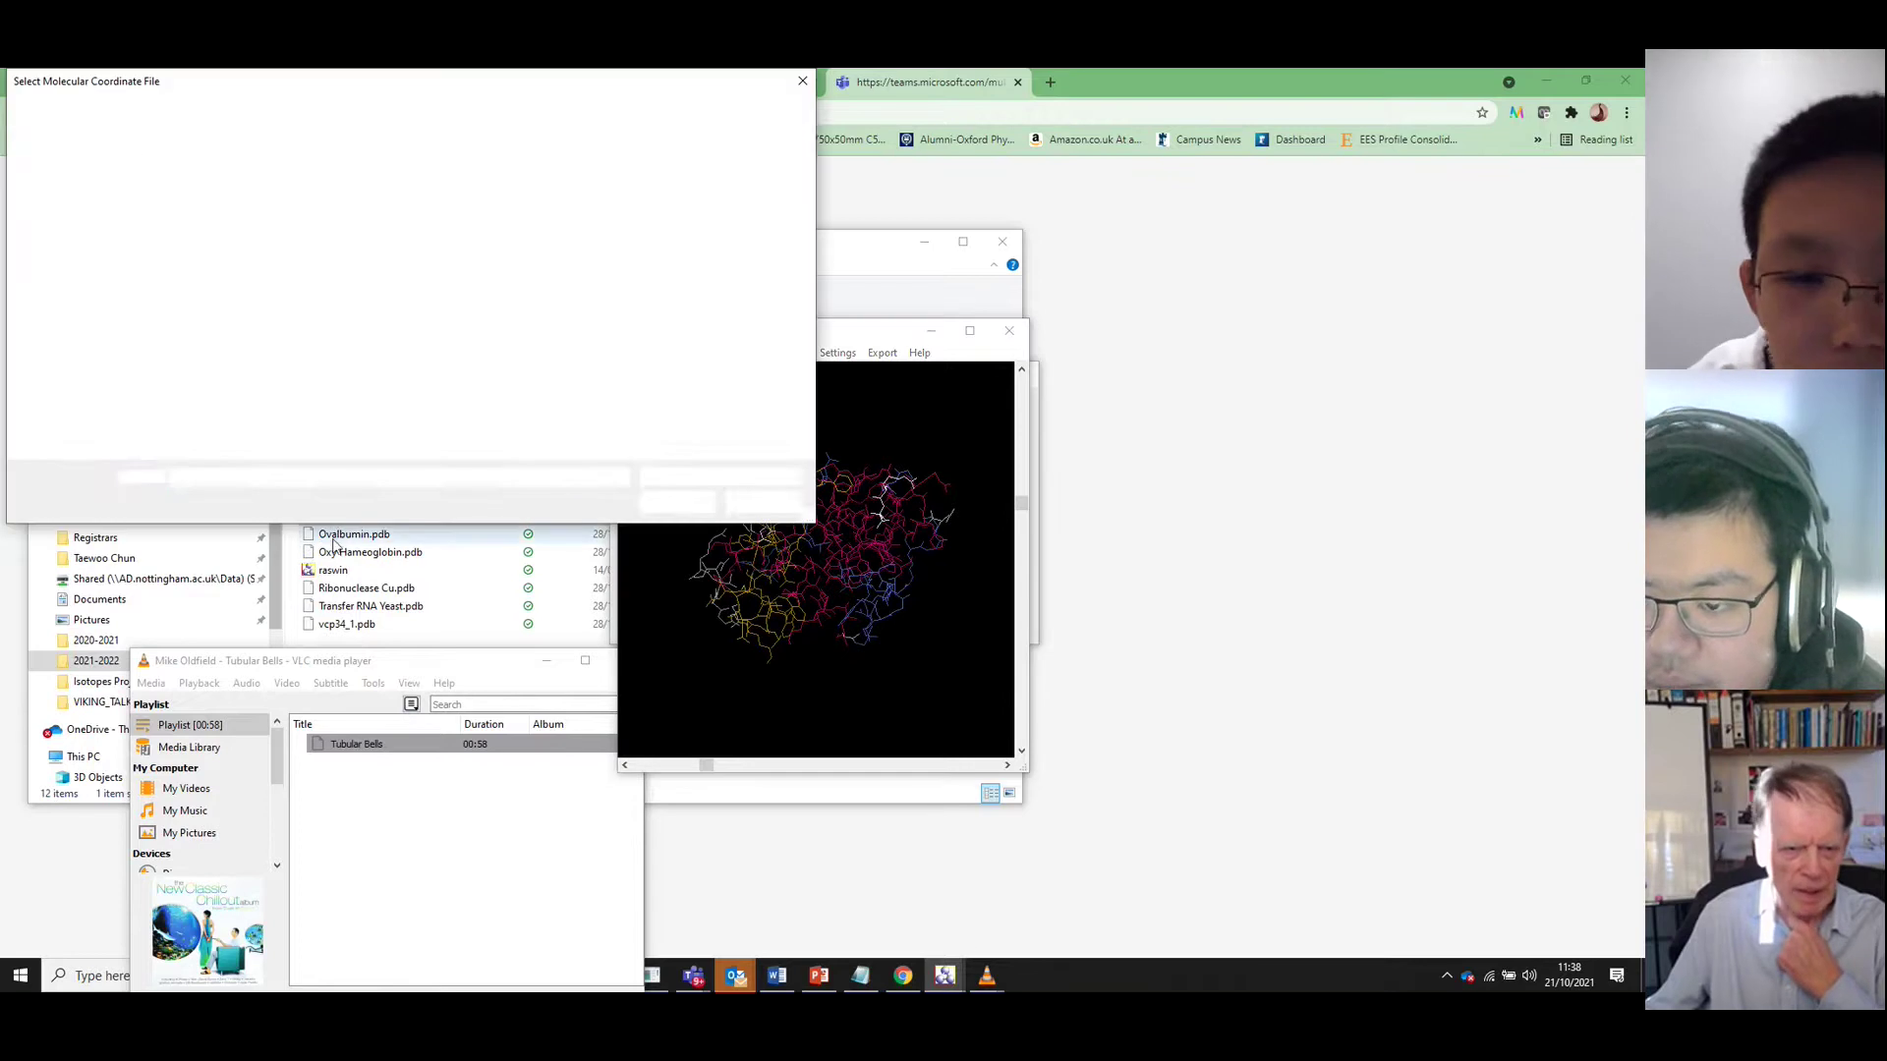
left_click(196, 265)
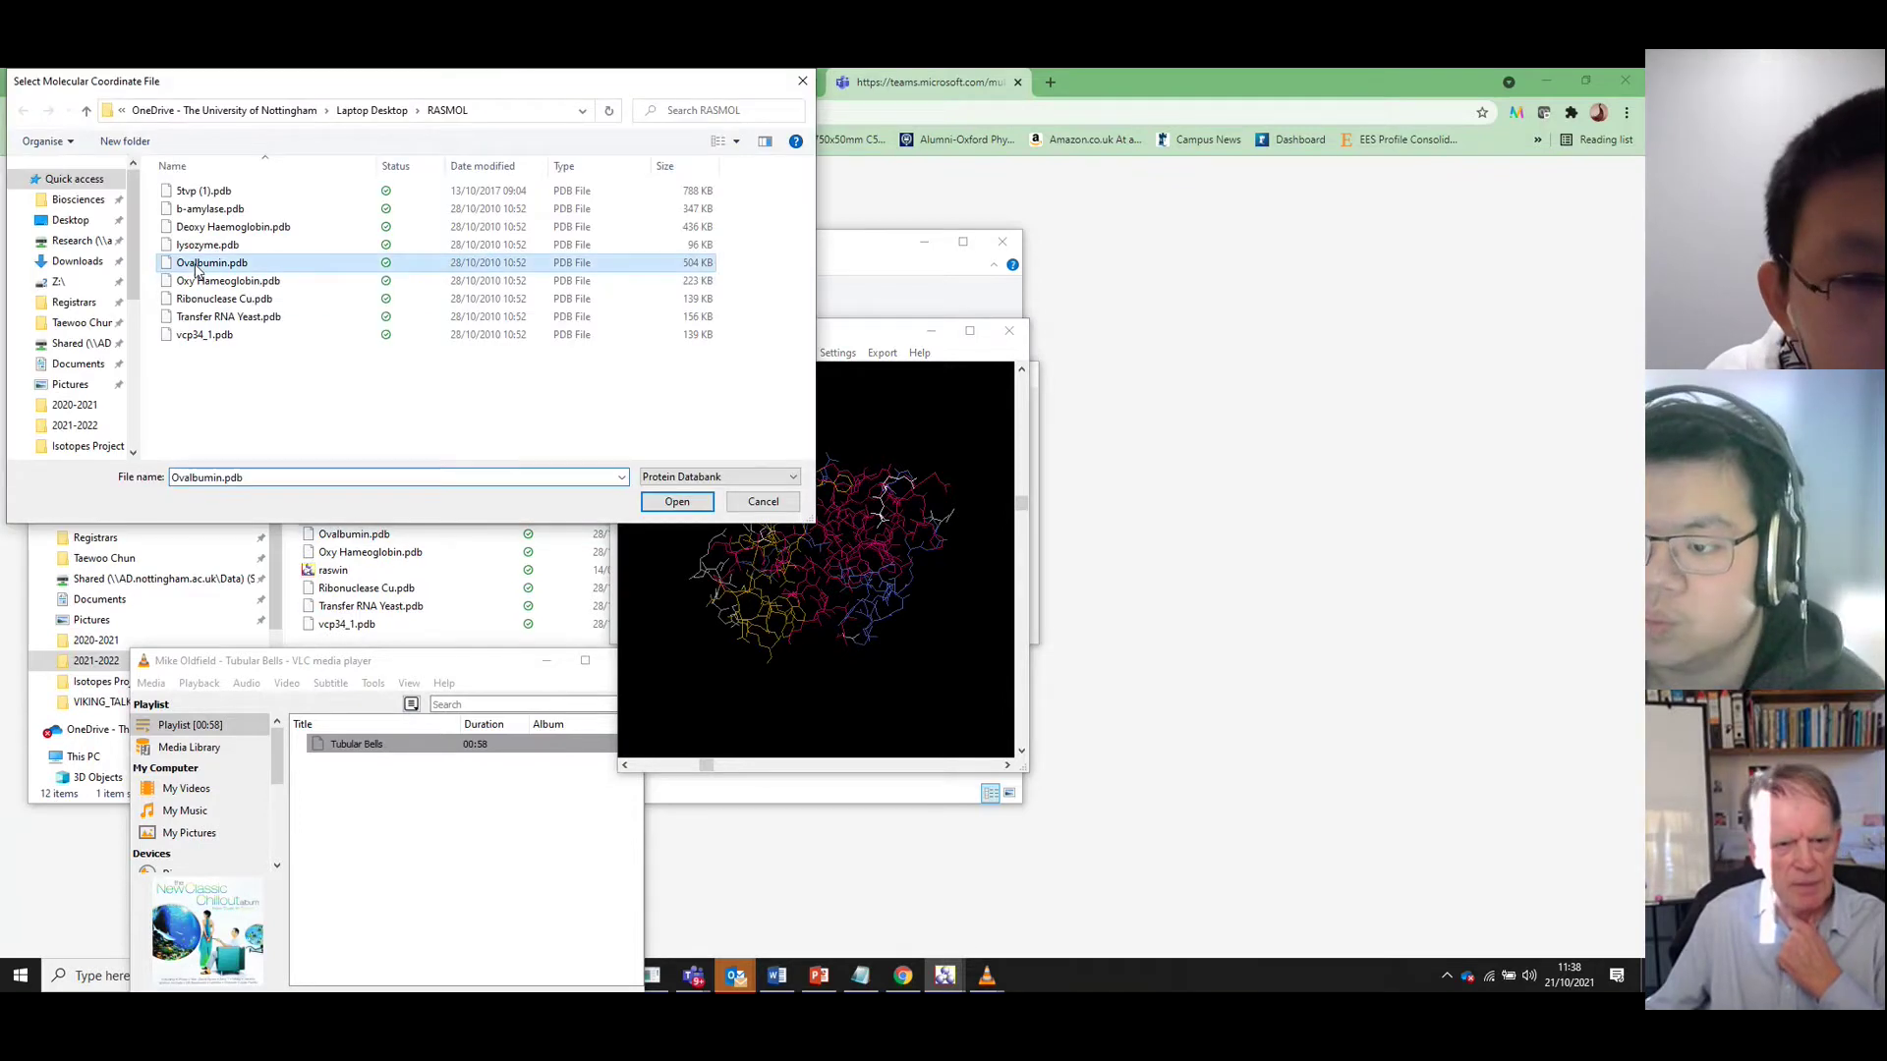
left_click(664, 508)
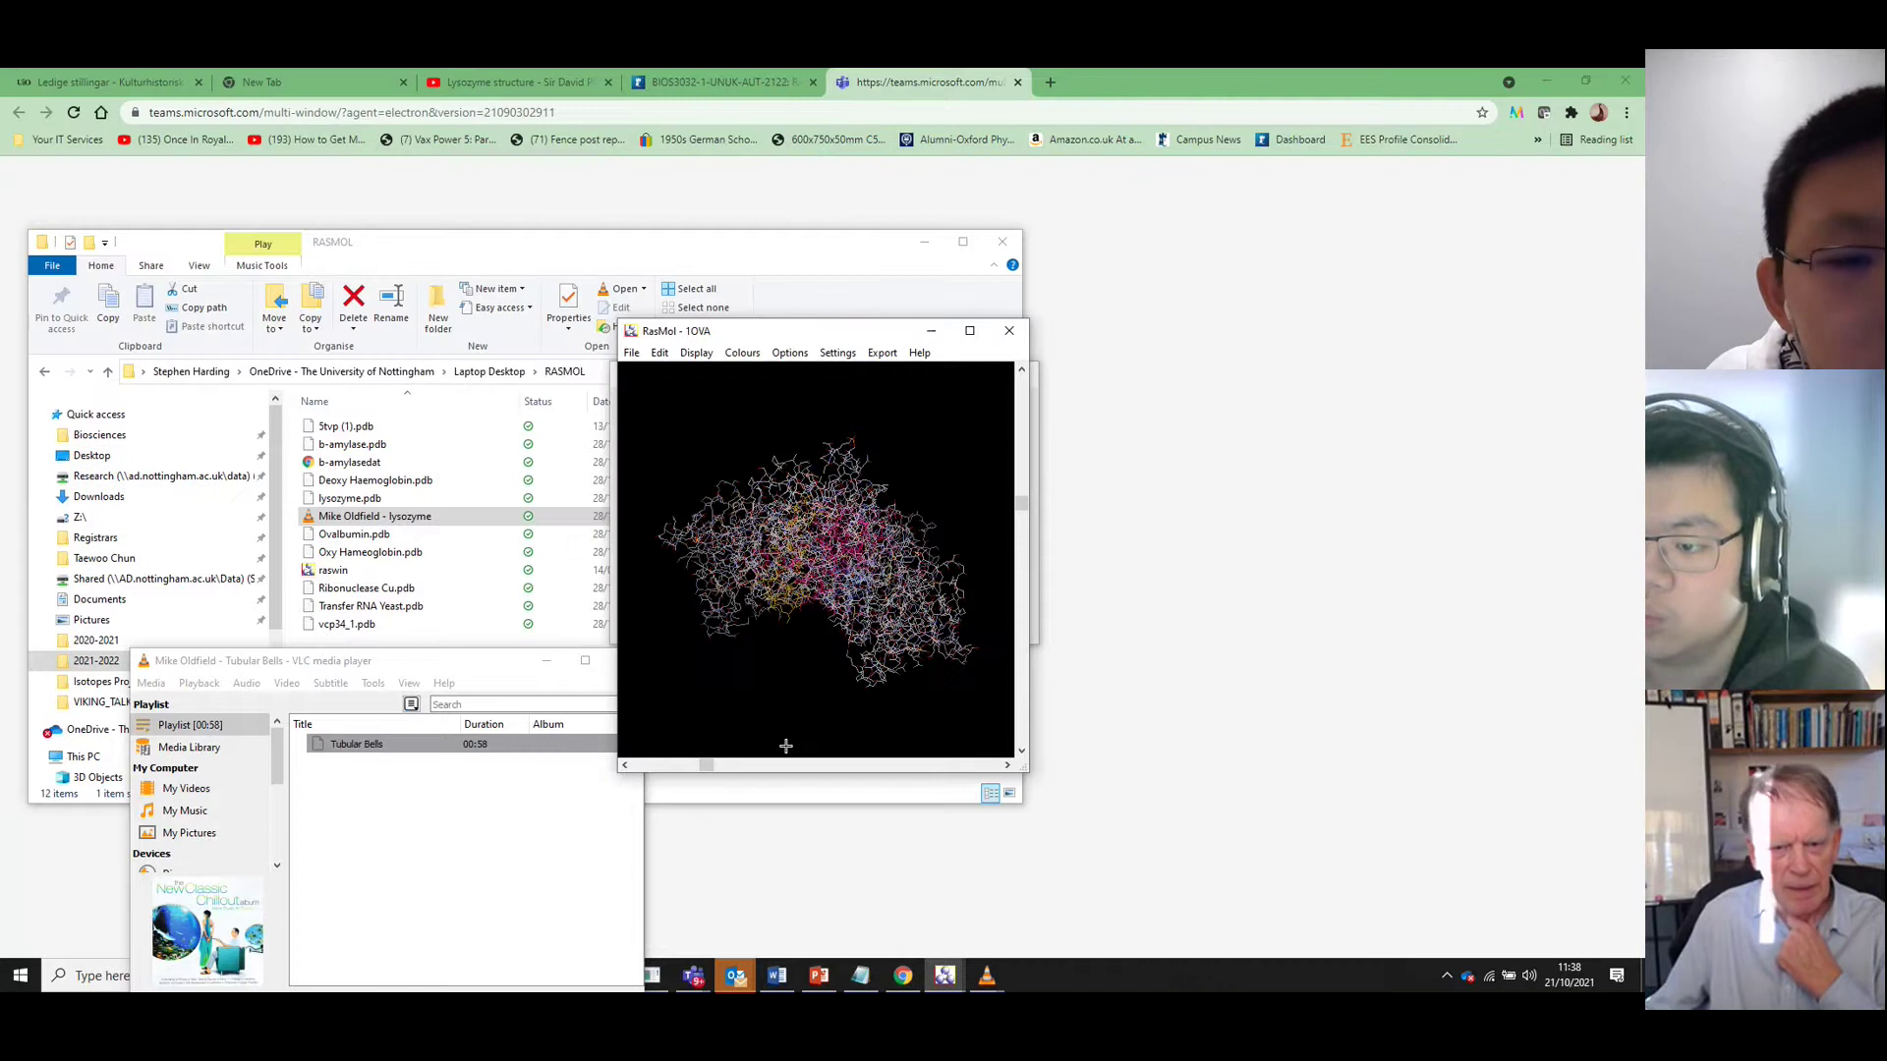
left_click_drag(817, 561, 909, 496)
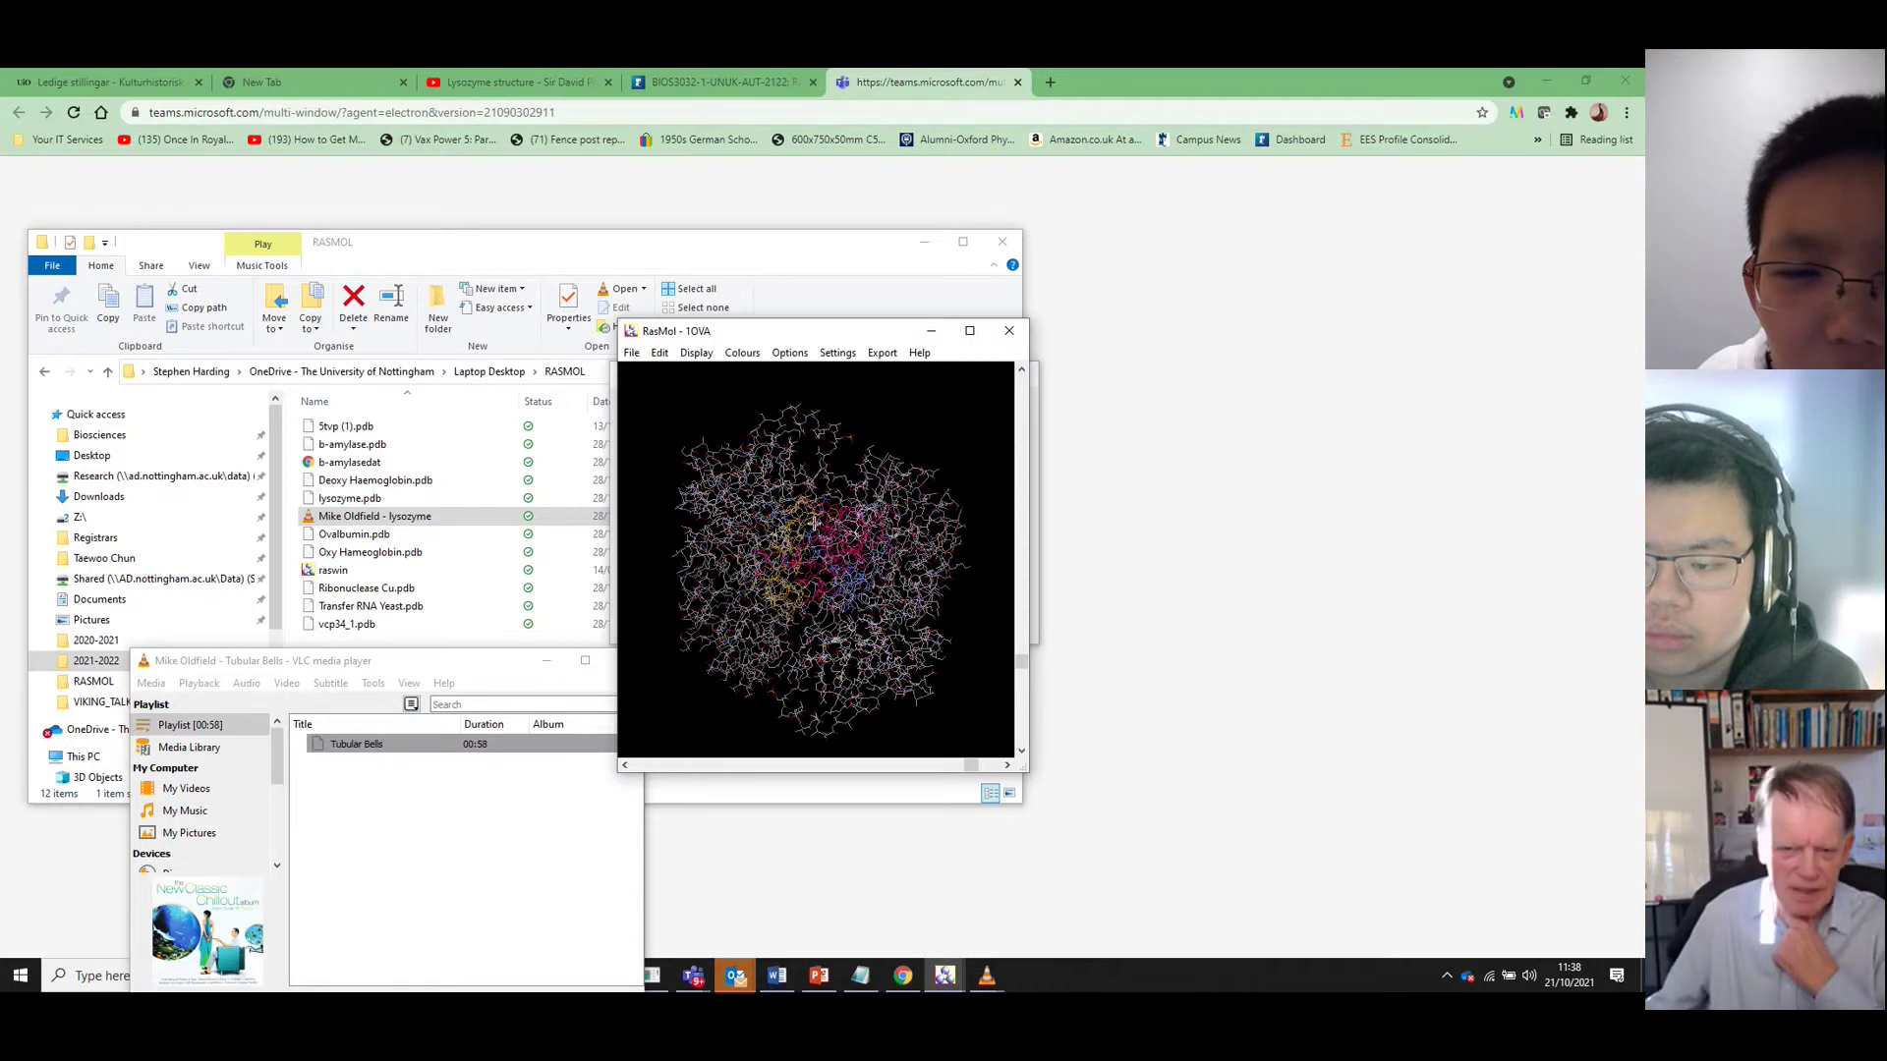
left_click_drag(815, 524, 898, 525)
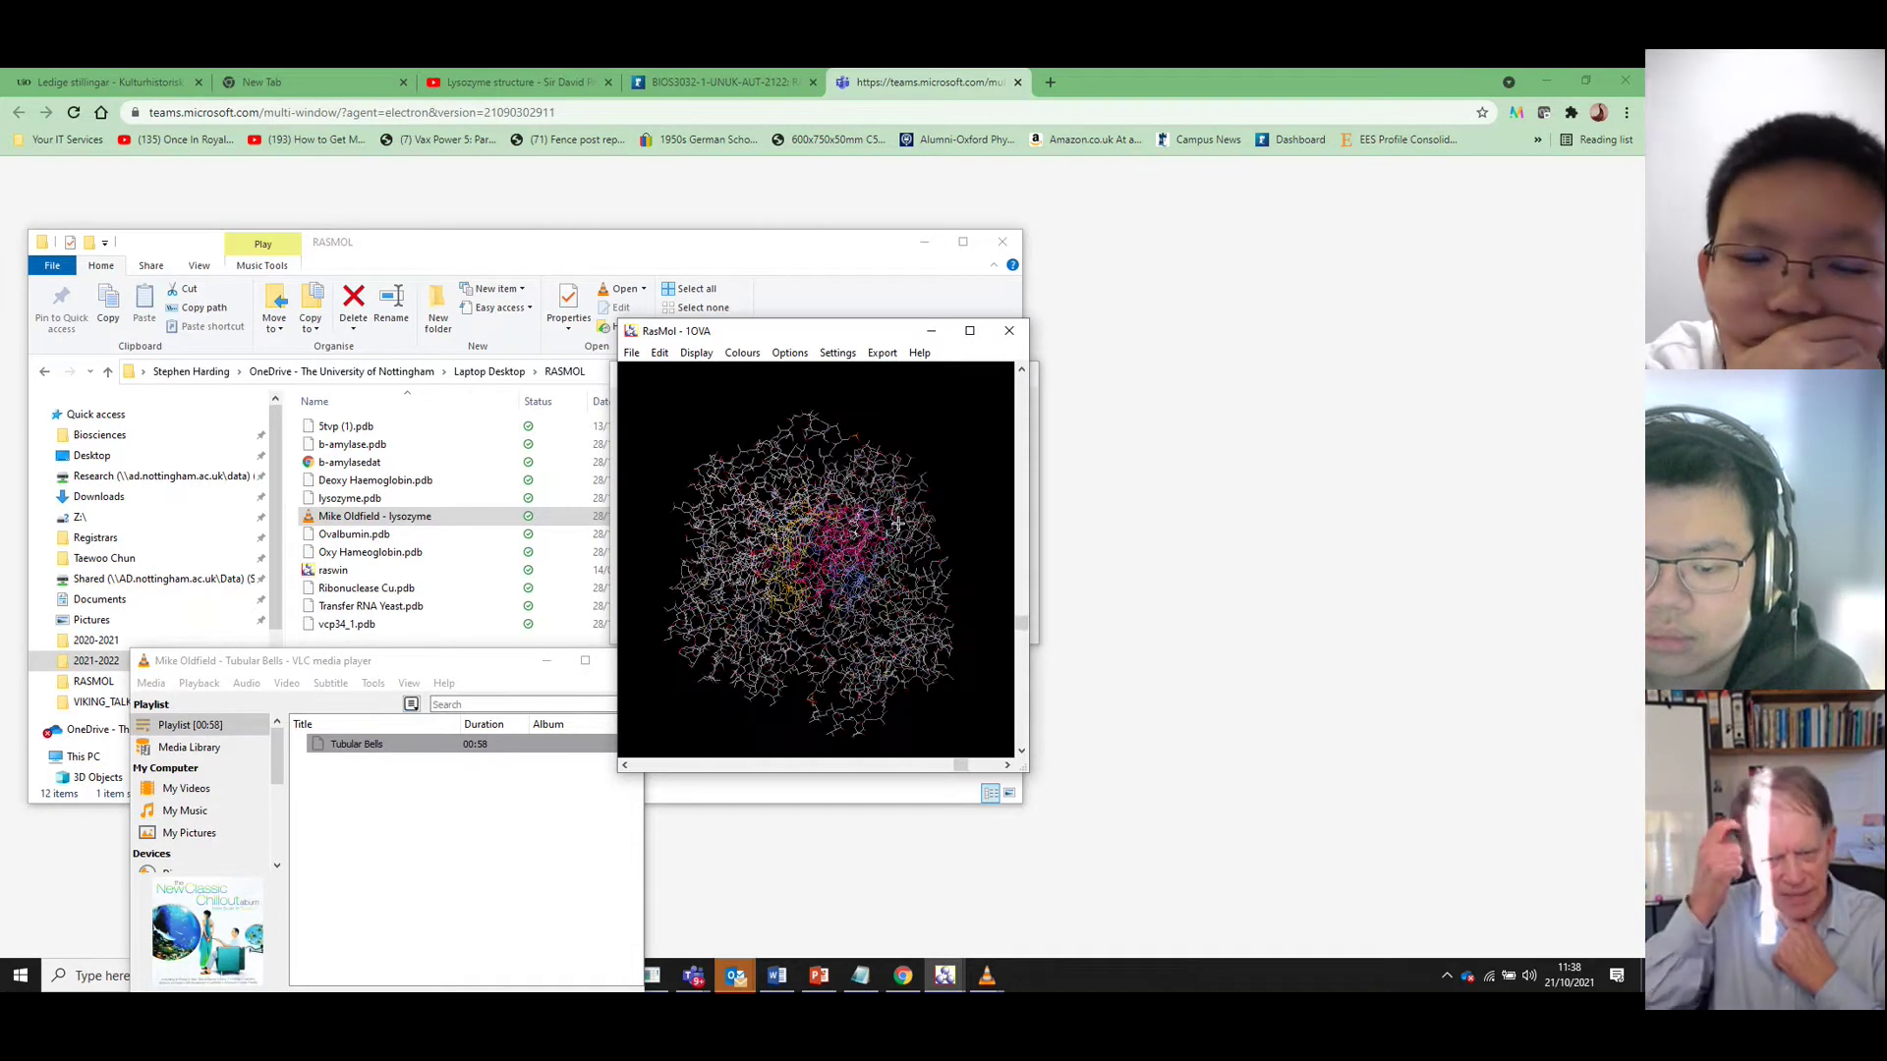
left_click_drag(768, 558, 688, 580)
left_click_drag(752, 521, 738, 428)
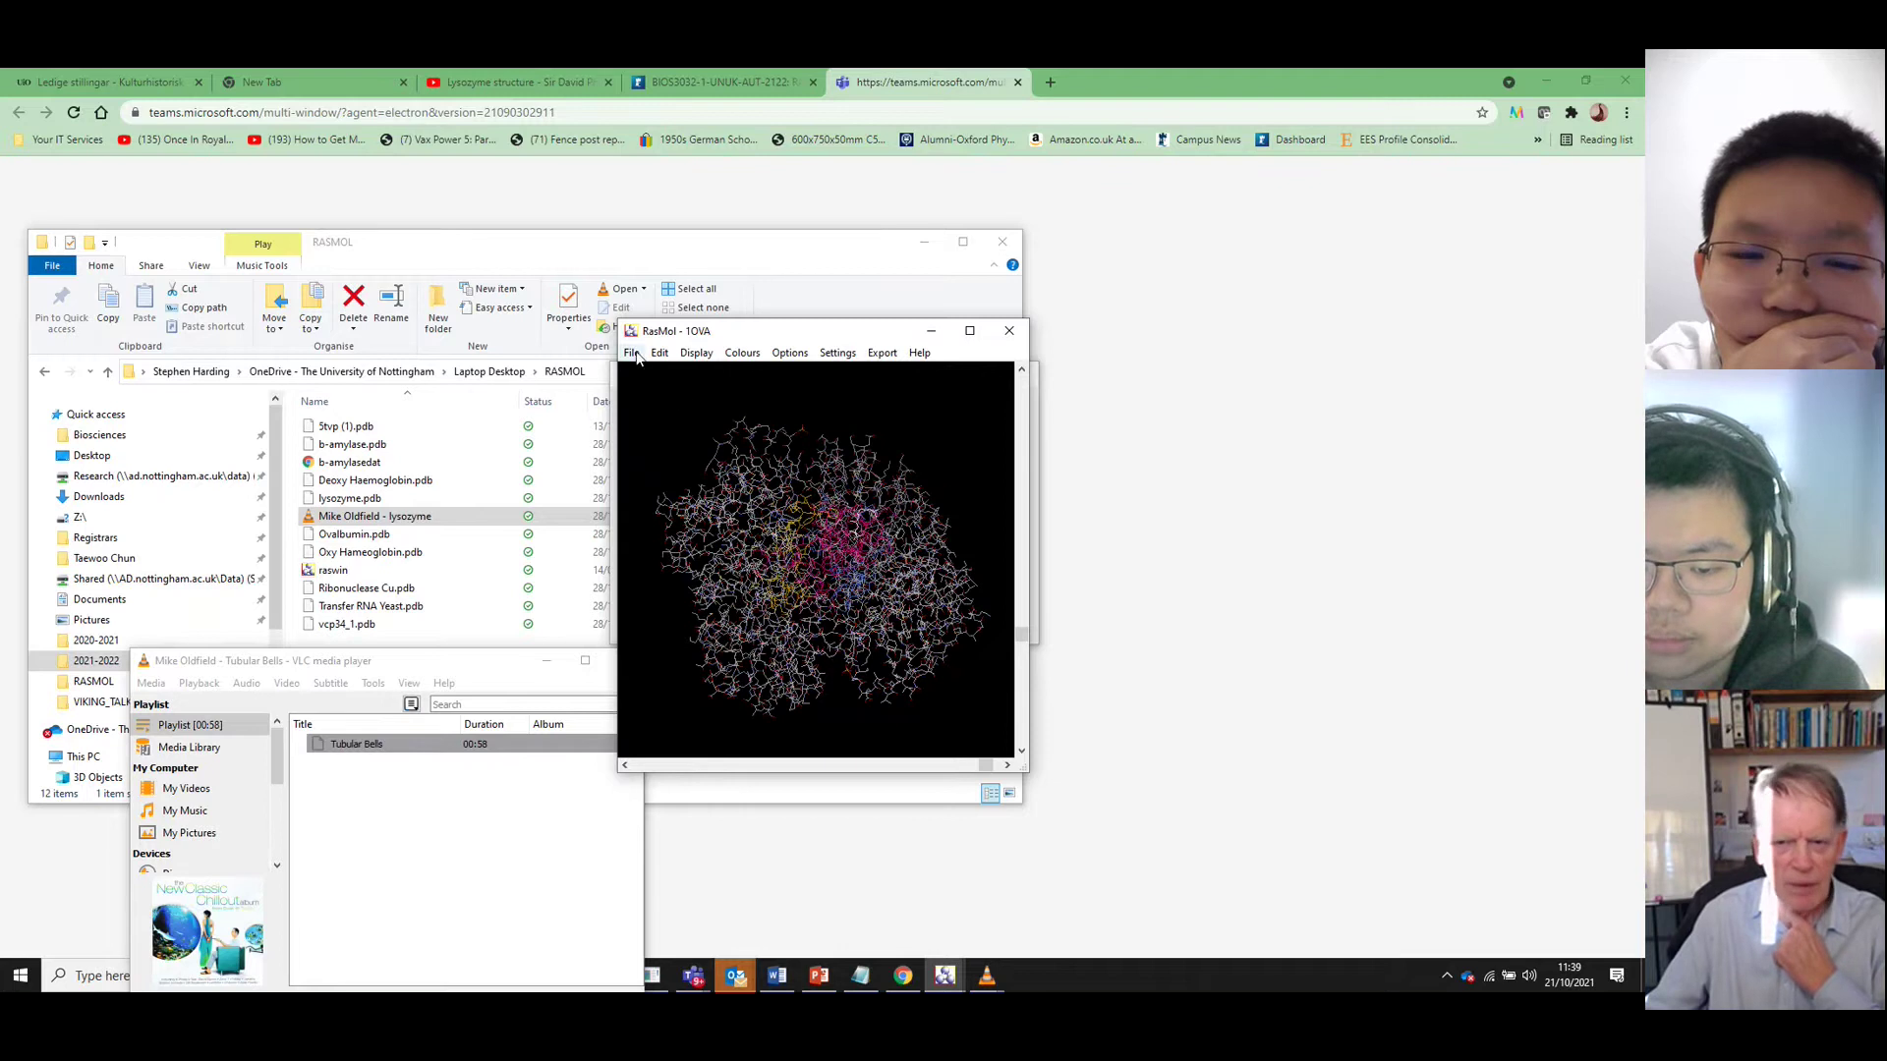
Restart RasMol from the raswin application in the RASMOL folder, declining the VLC update offer
left_click(1009, 331)
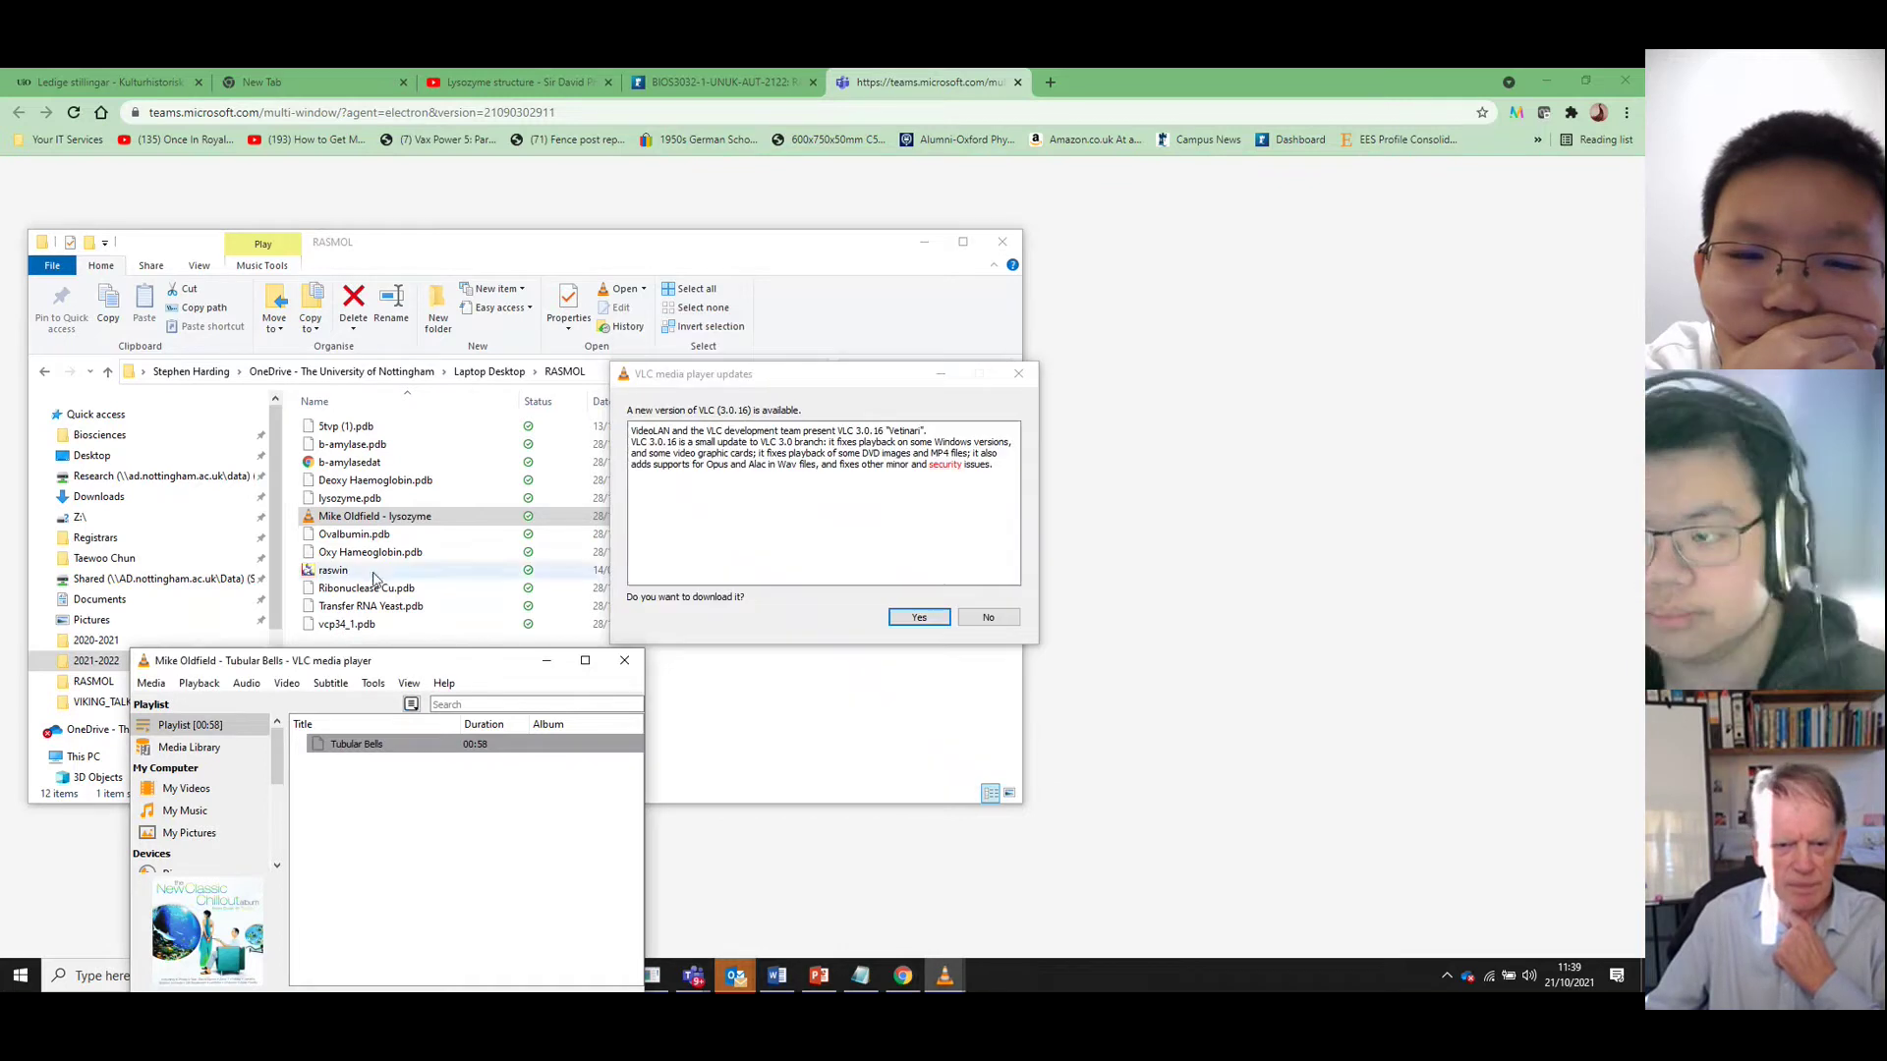
left_click(985, 618)
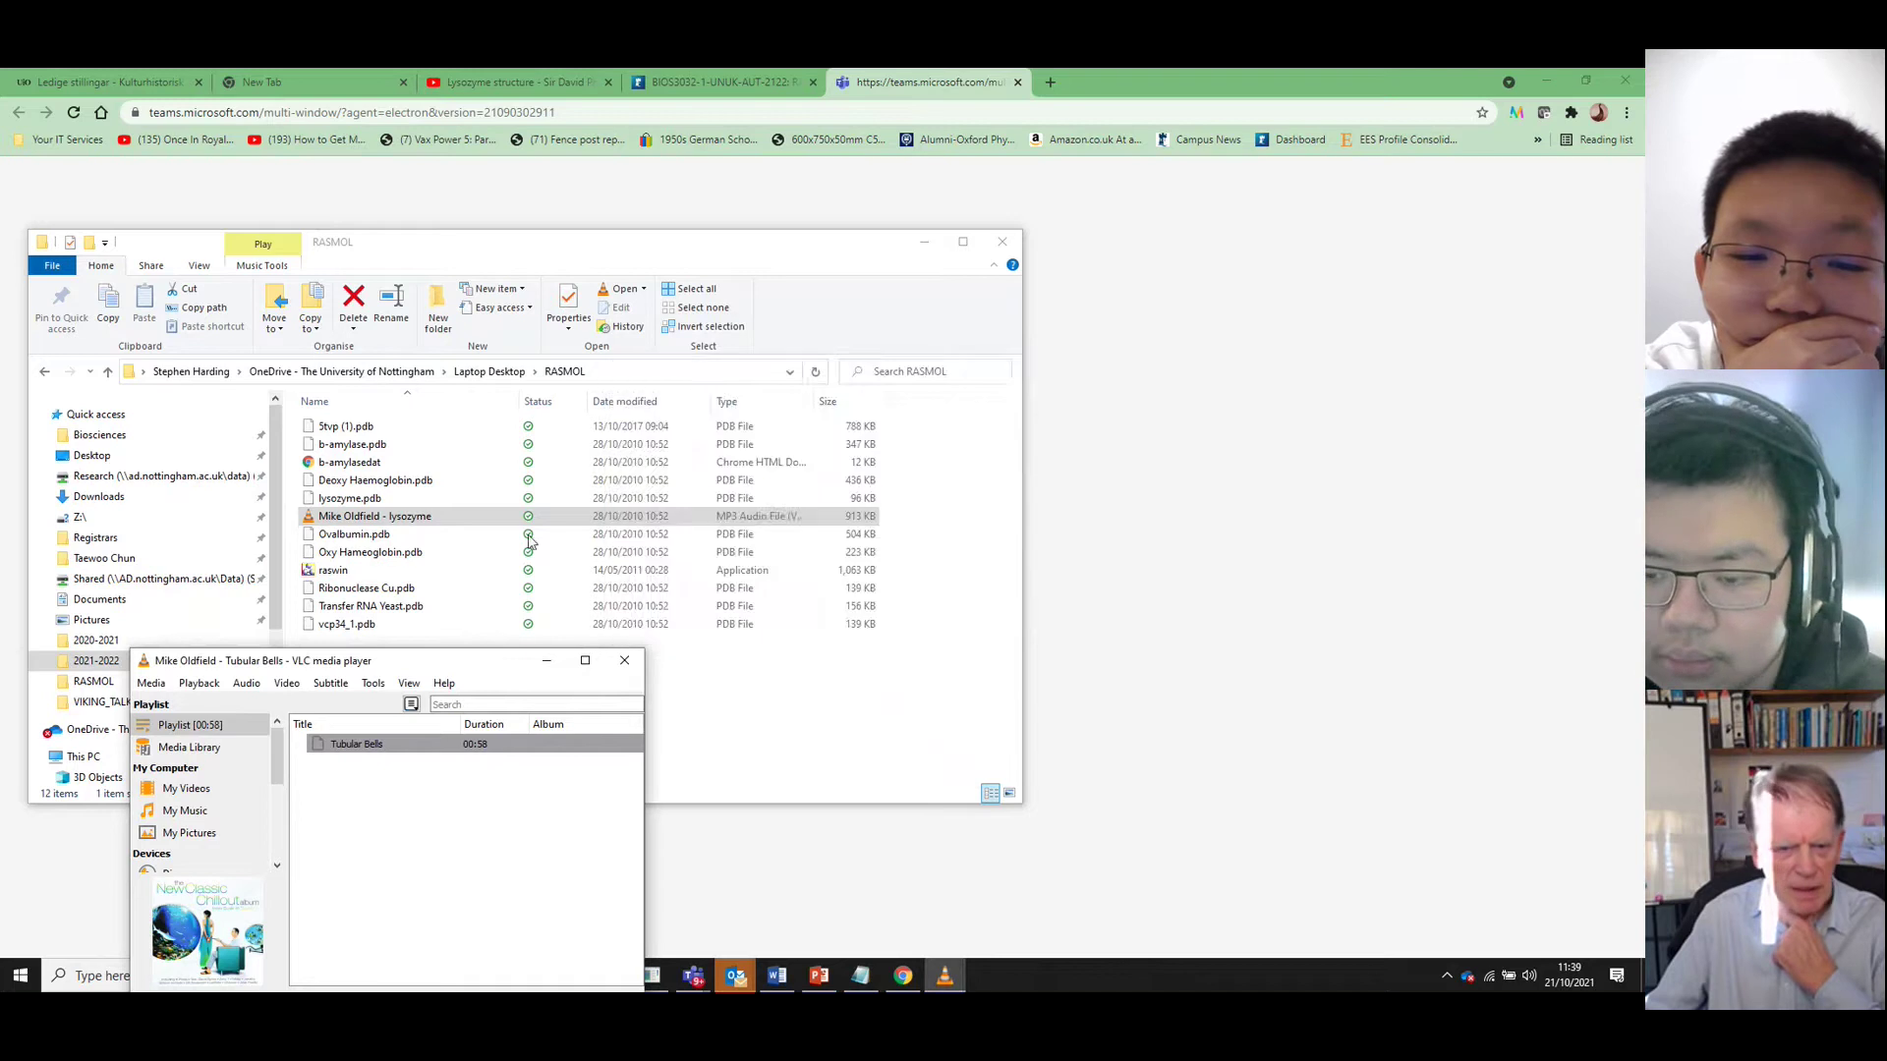
double_click(303, 570)
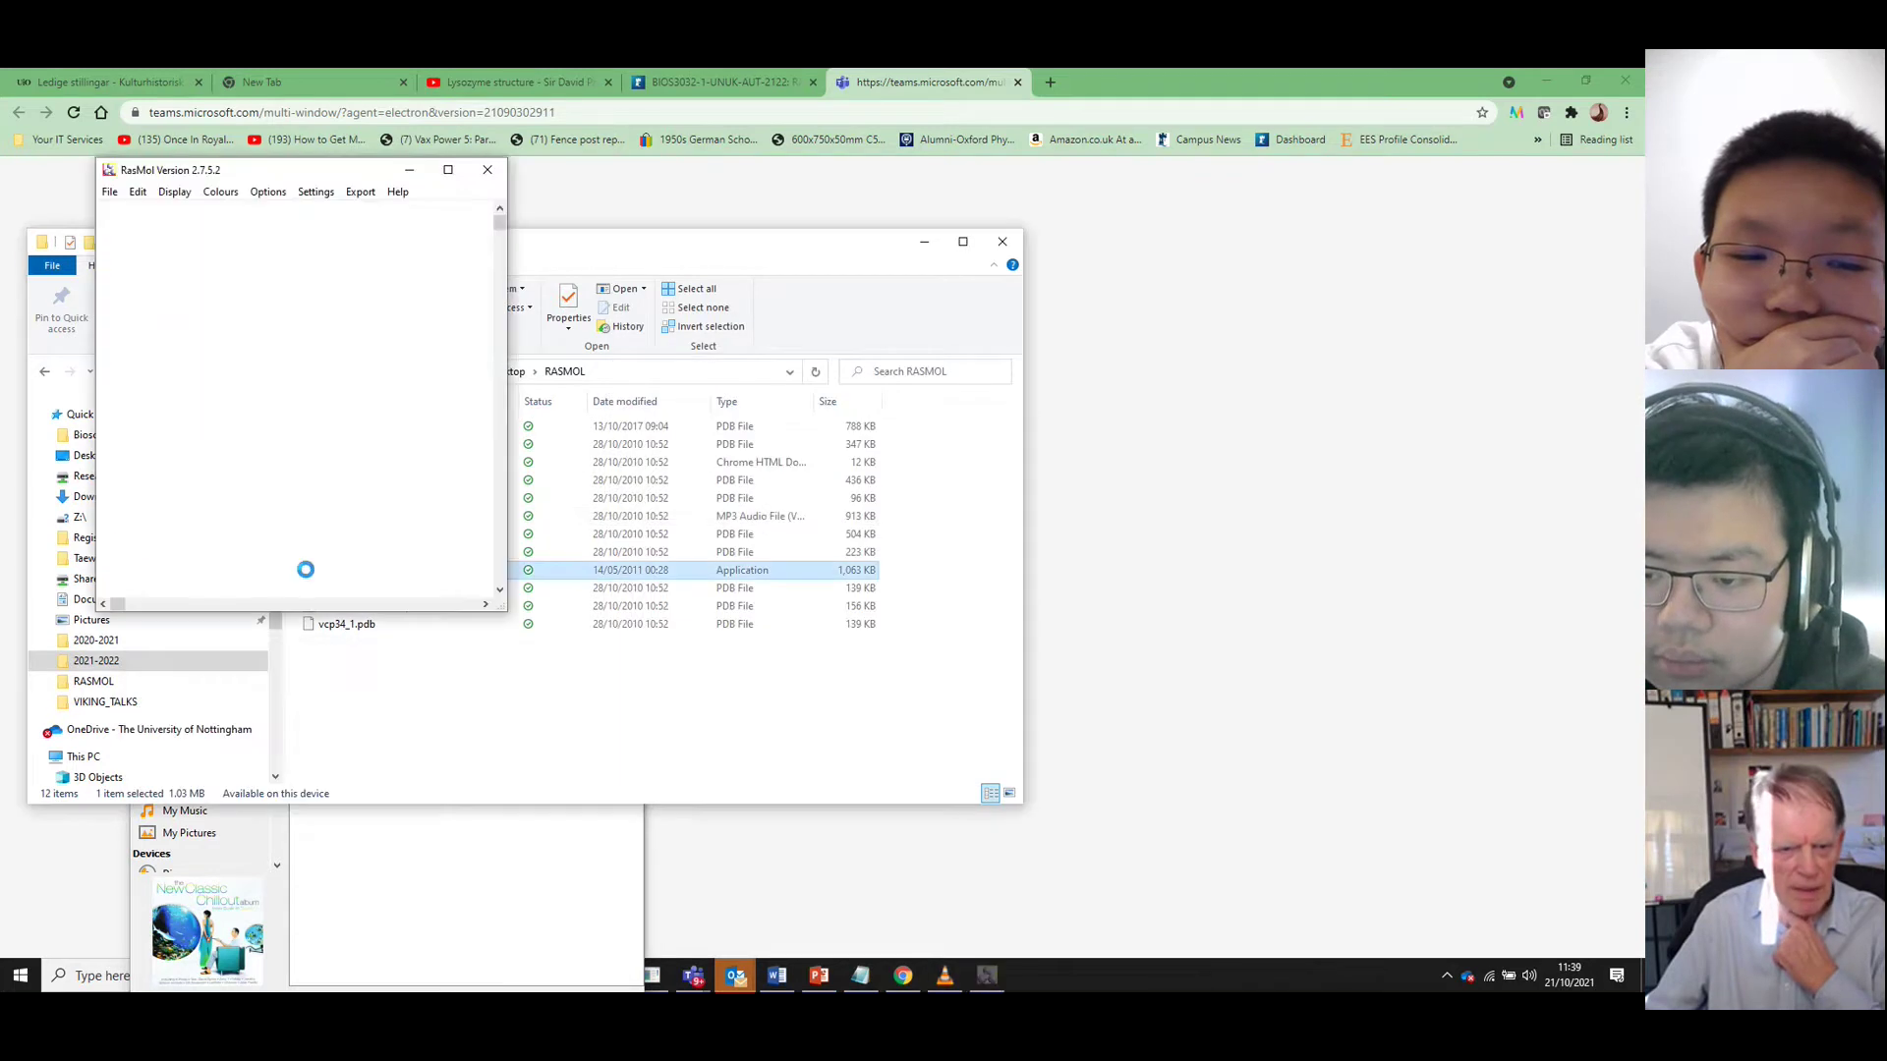
left_click(363, 419)
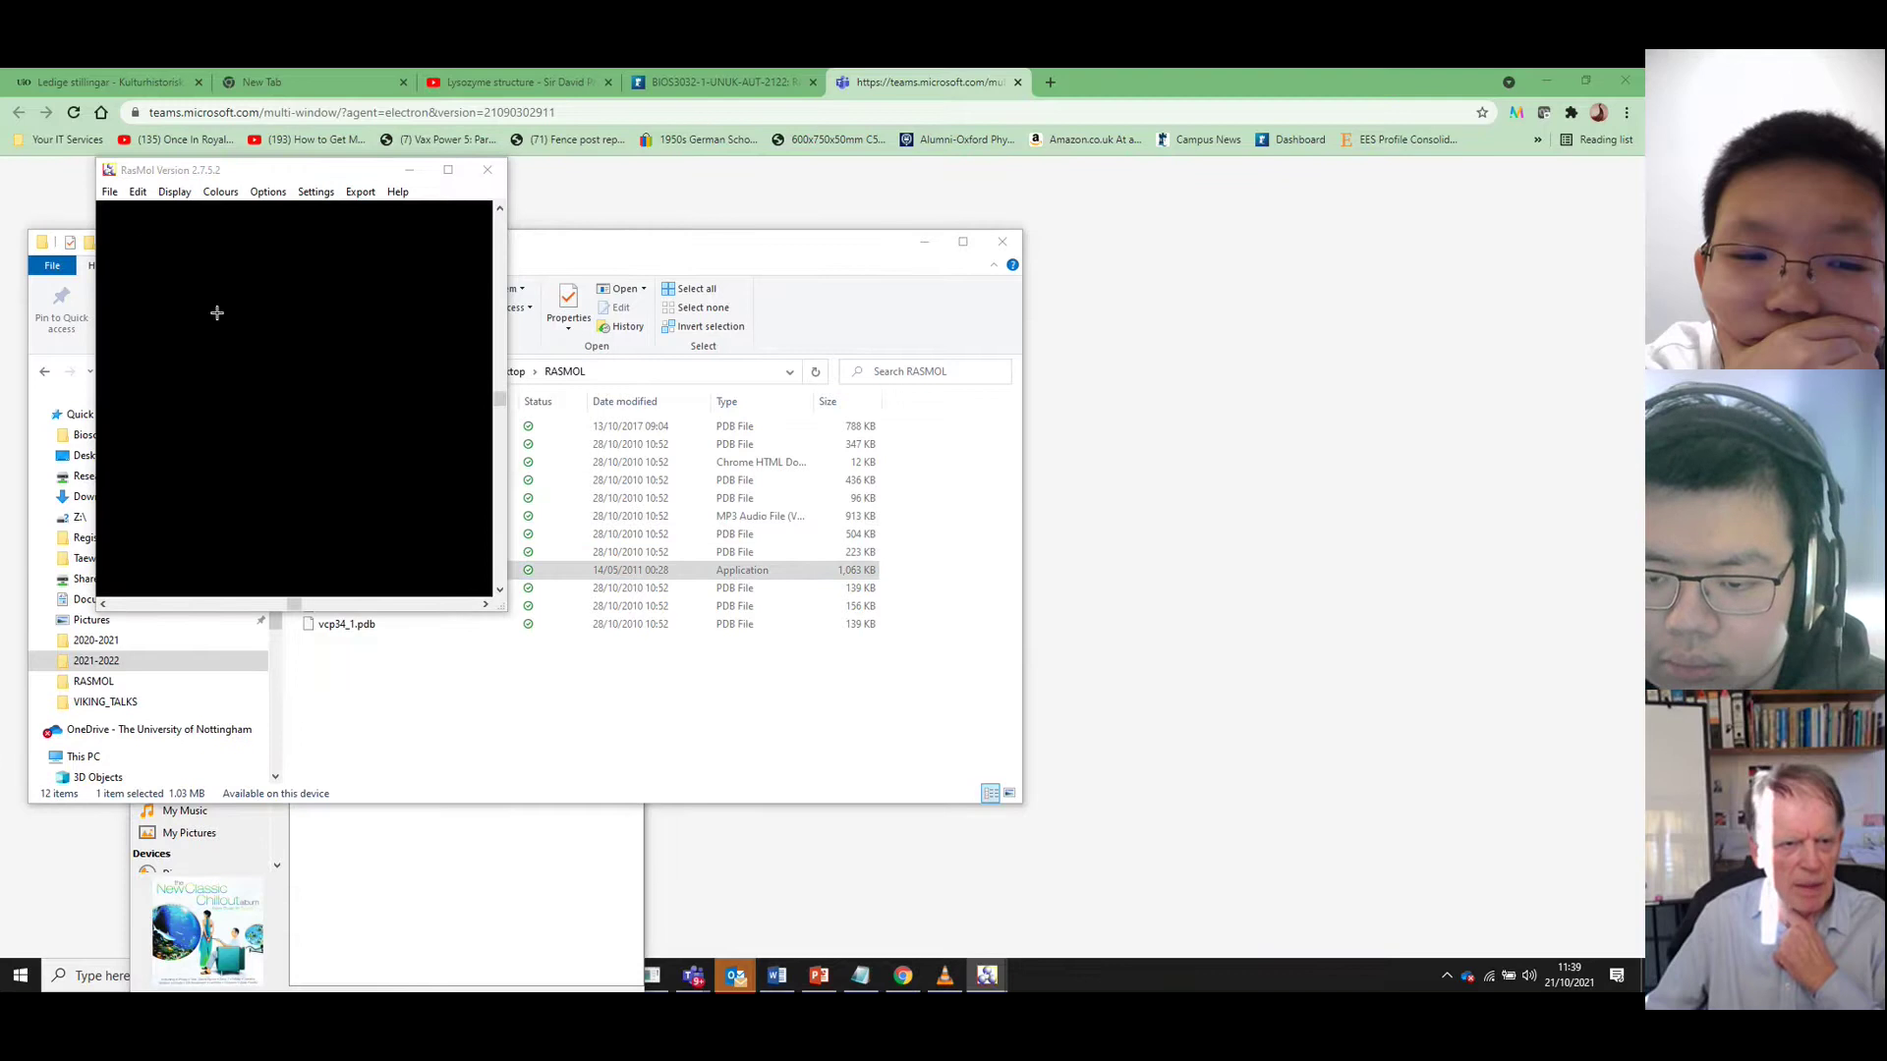
Open the Ovalbumin.pdb coordinate file in the empty RasMol window and rotate the wireframe
left_click(112, 197)
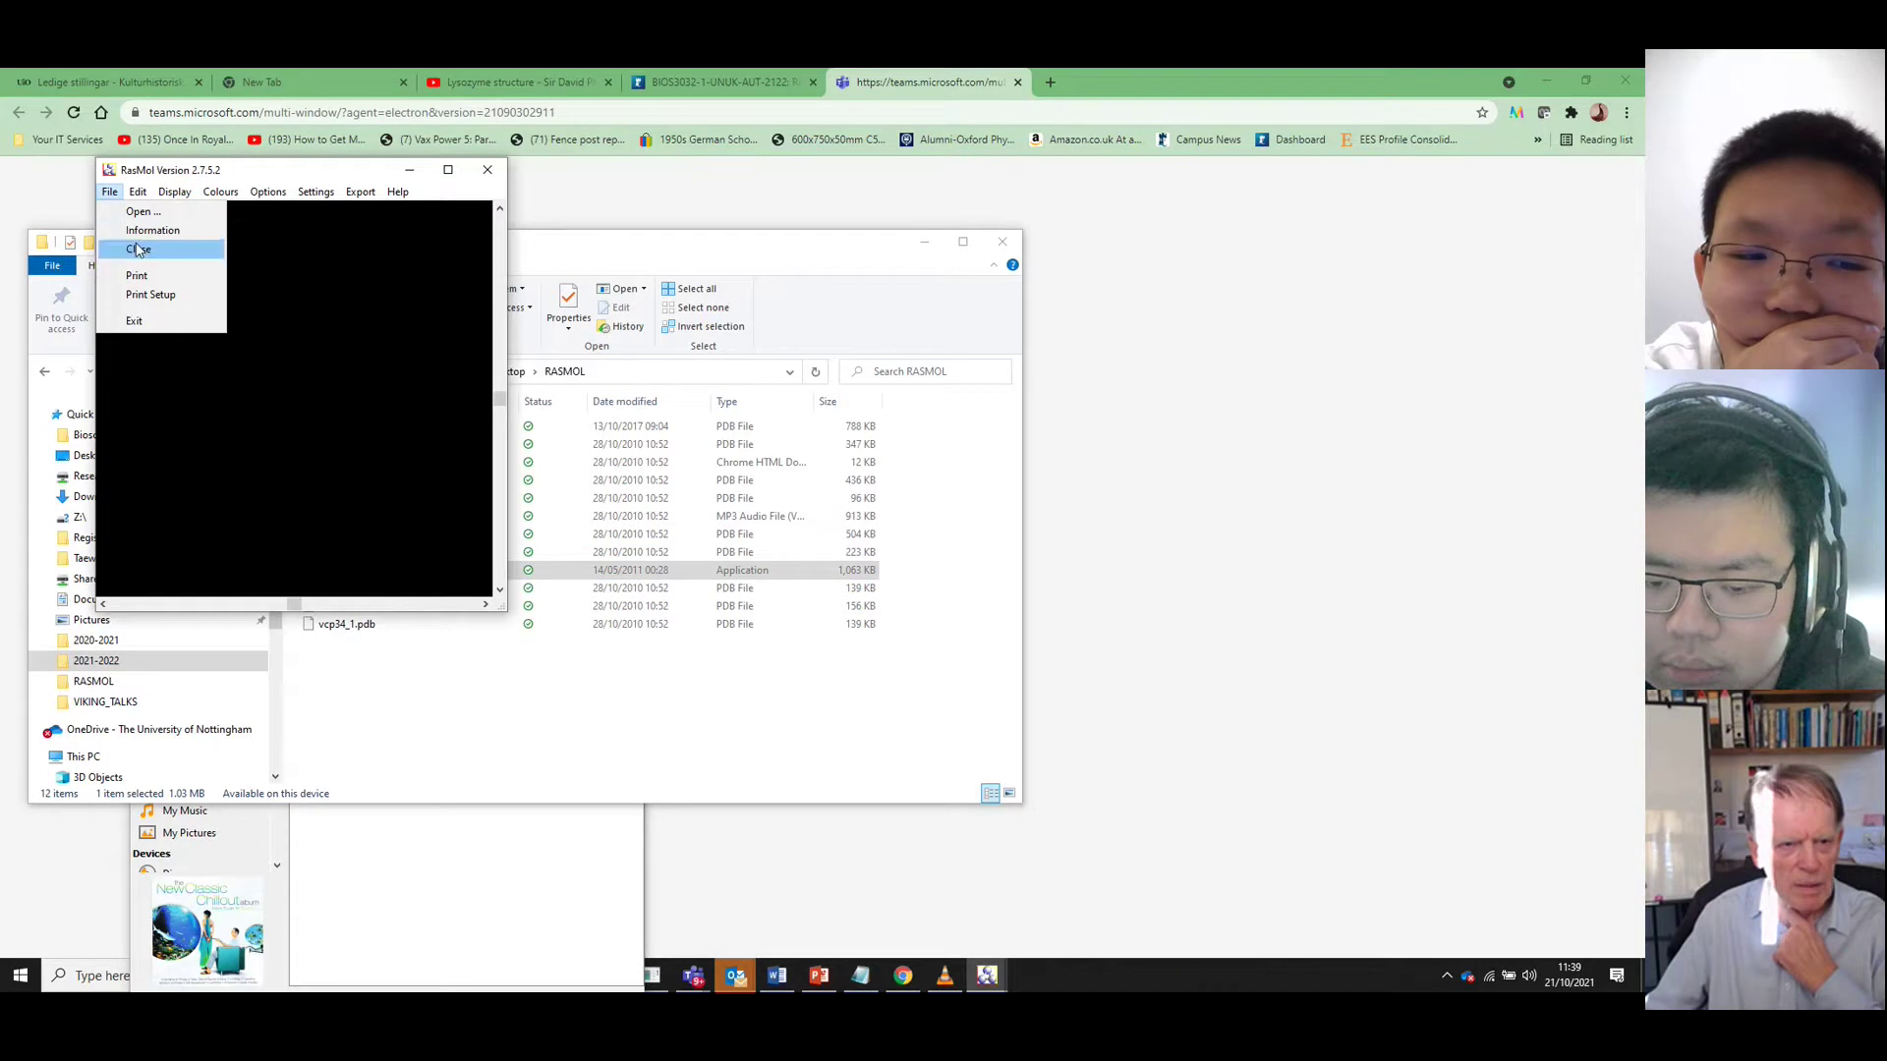
left_click(147, 212)
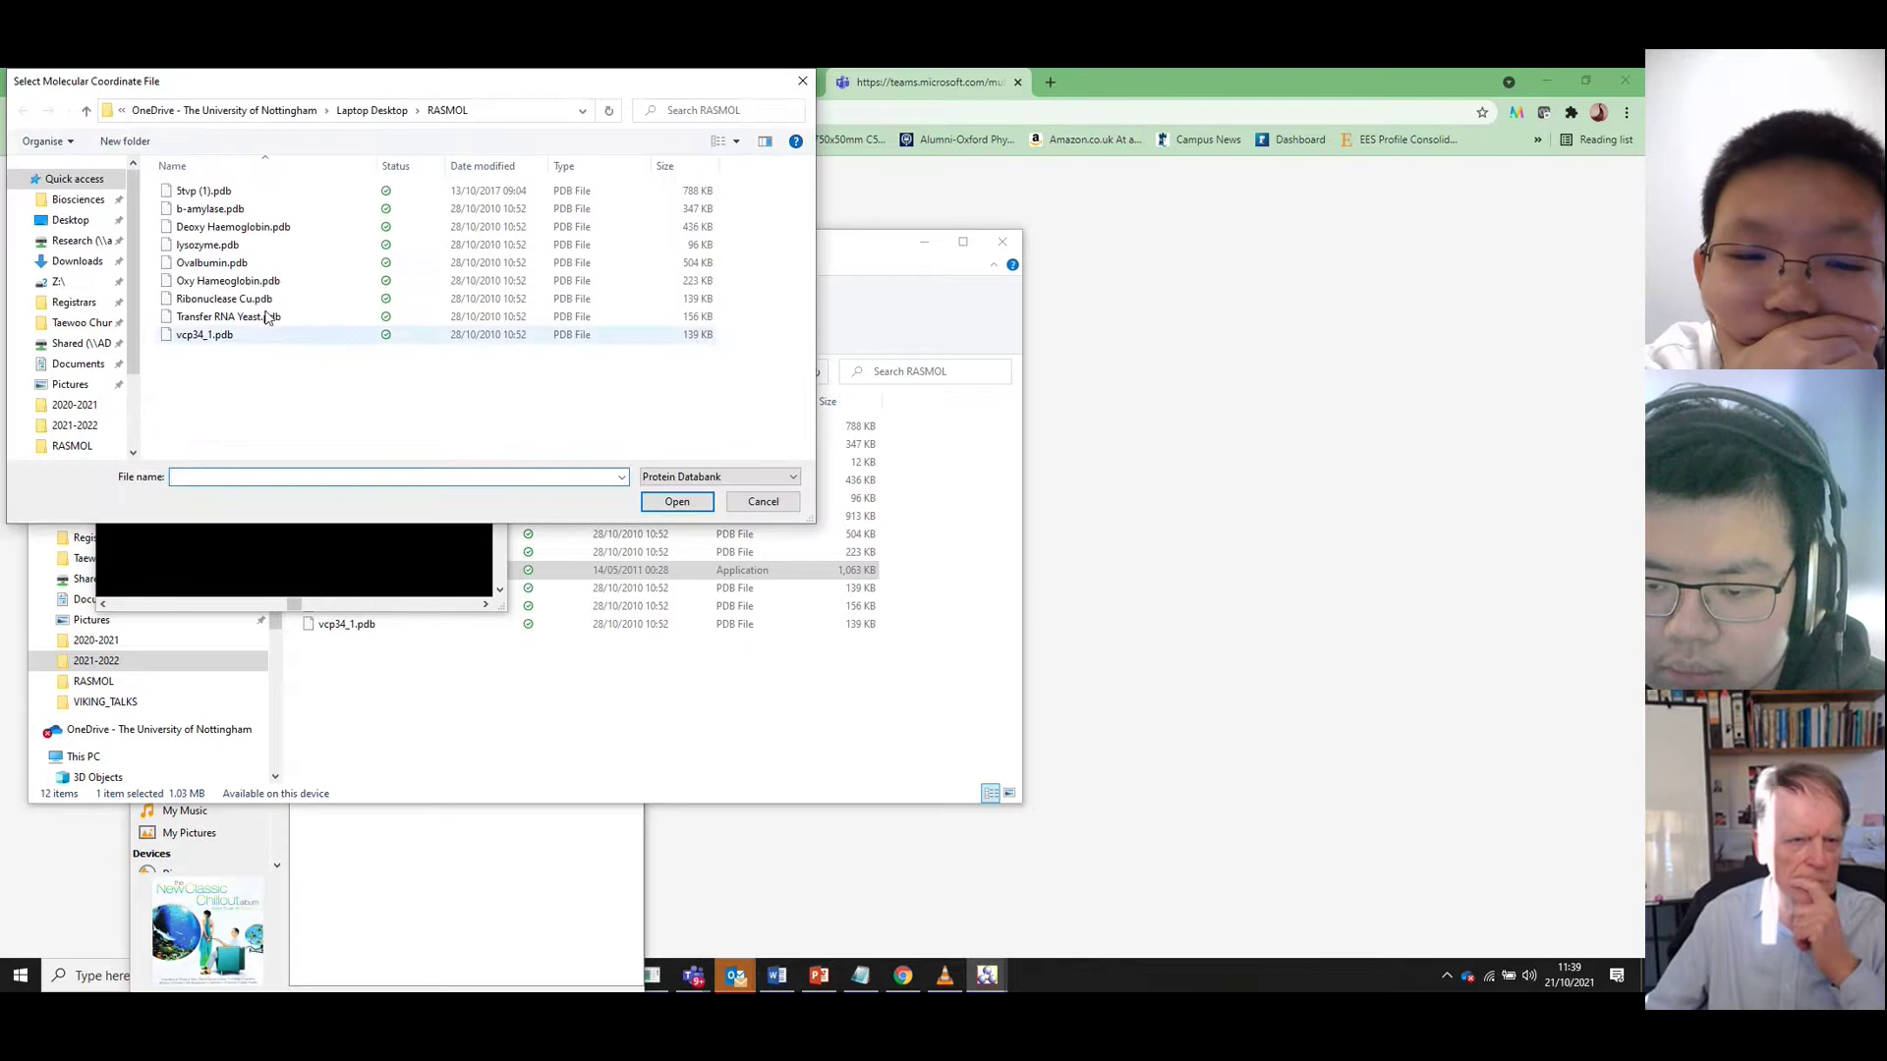
left_click(231, 271)
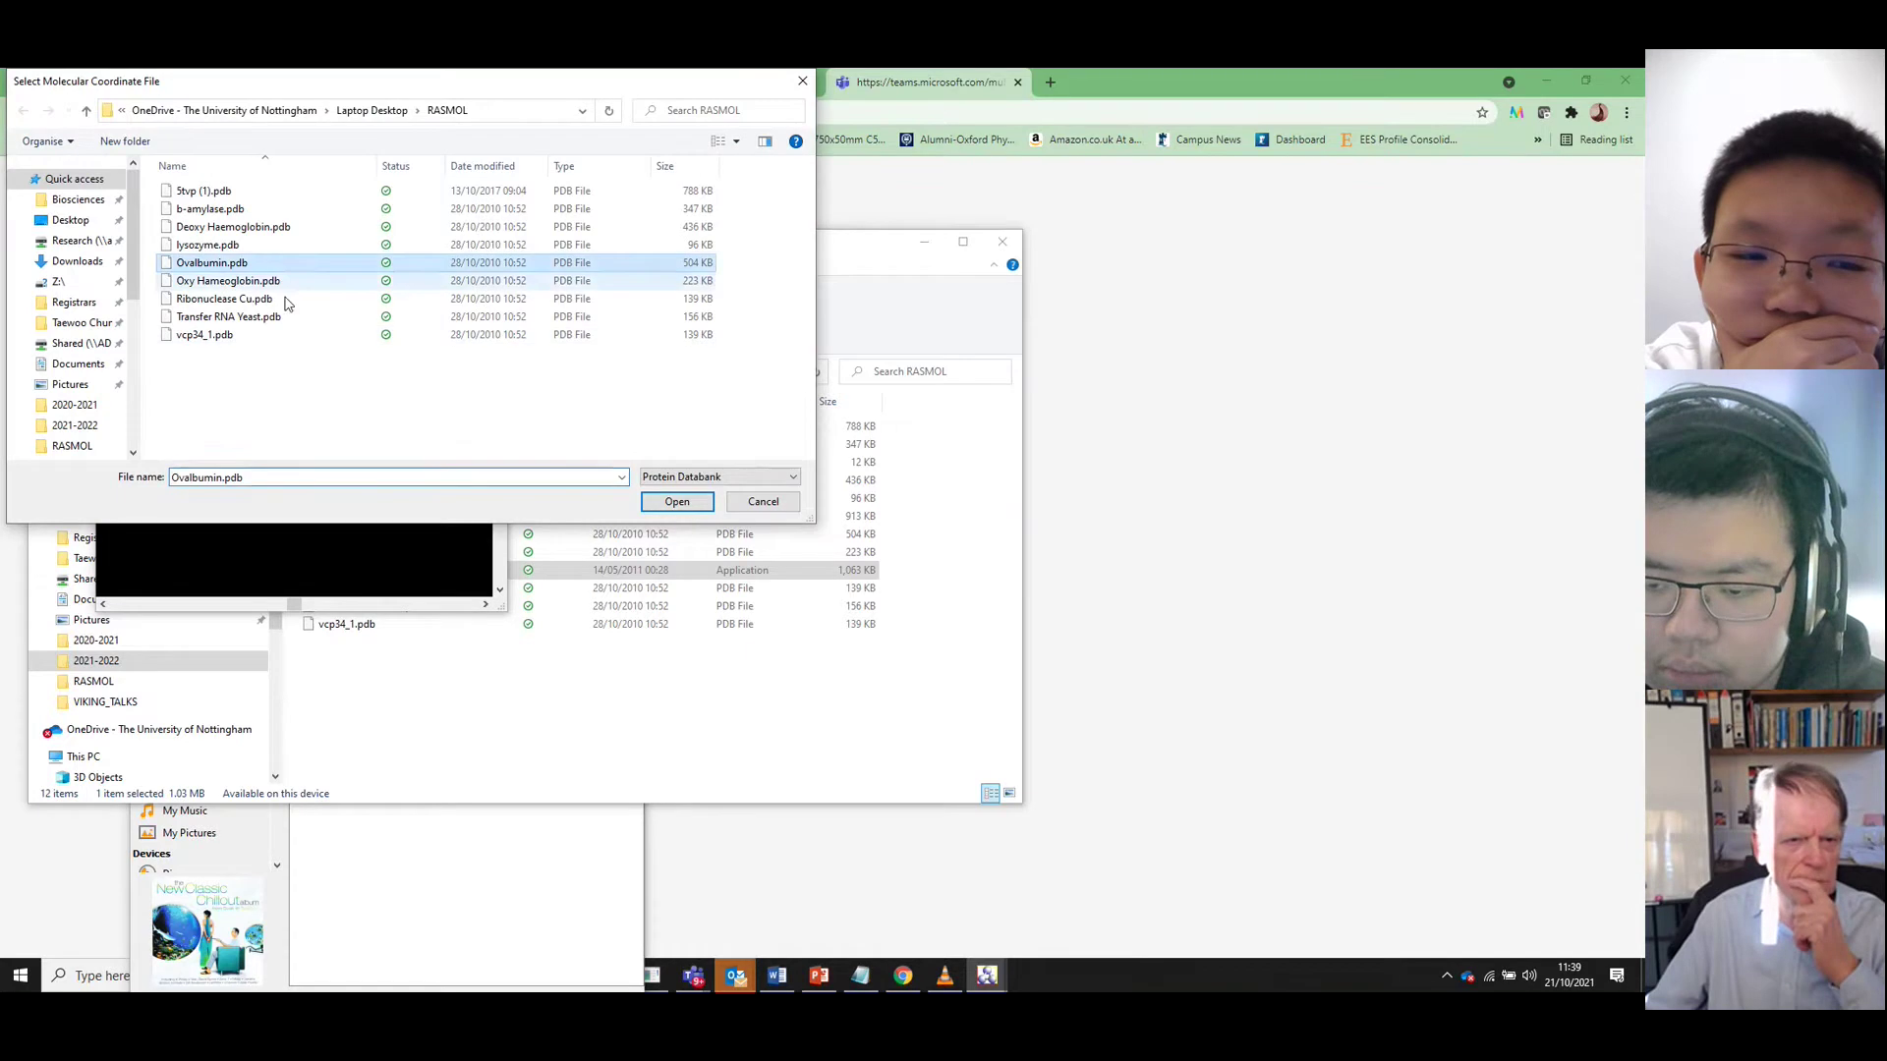
left_click(678, 501)
left_click_drag(263, 357, 285, 476)
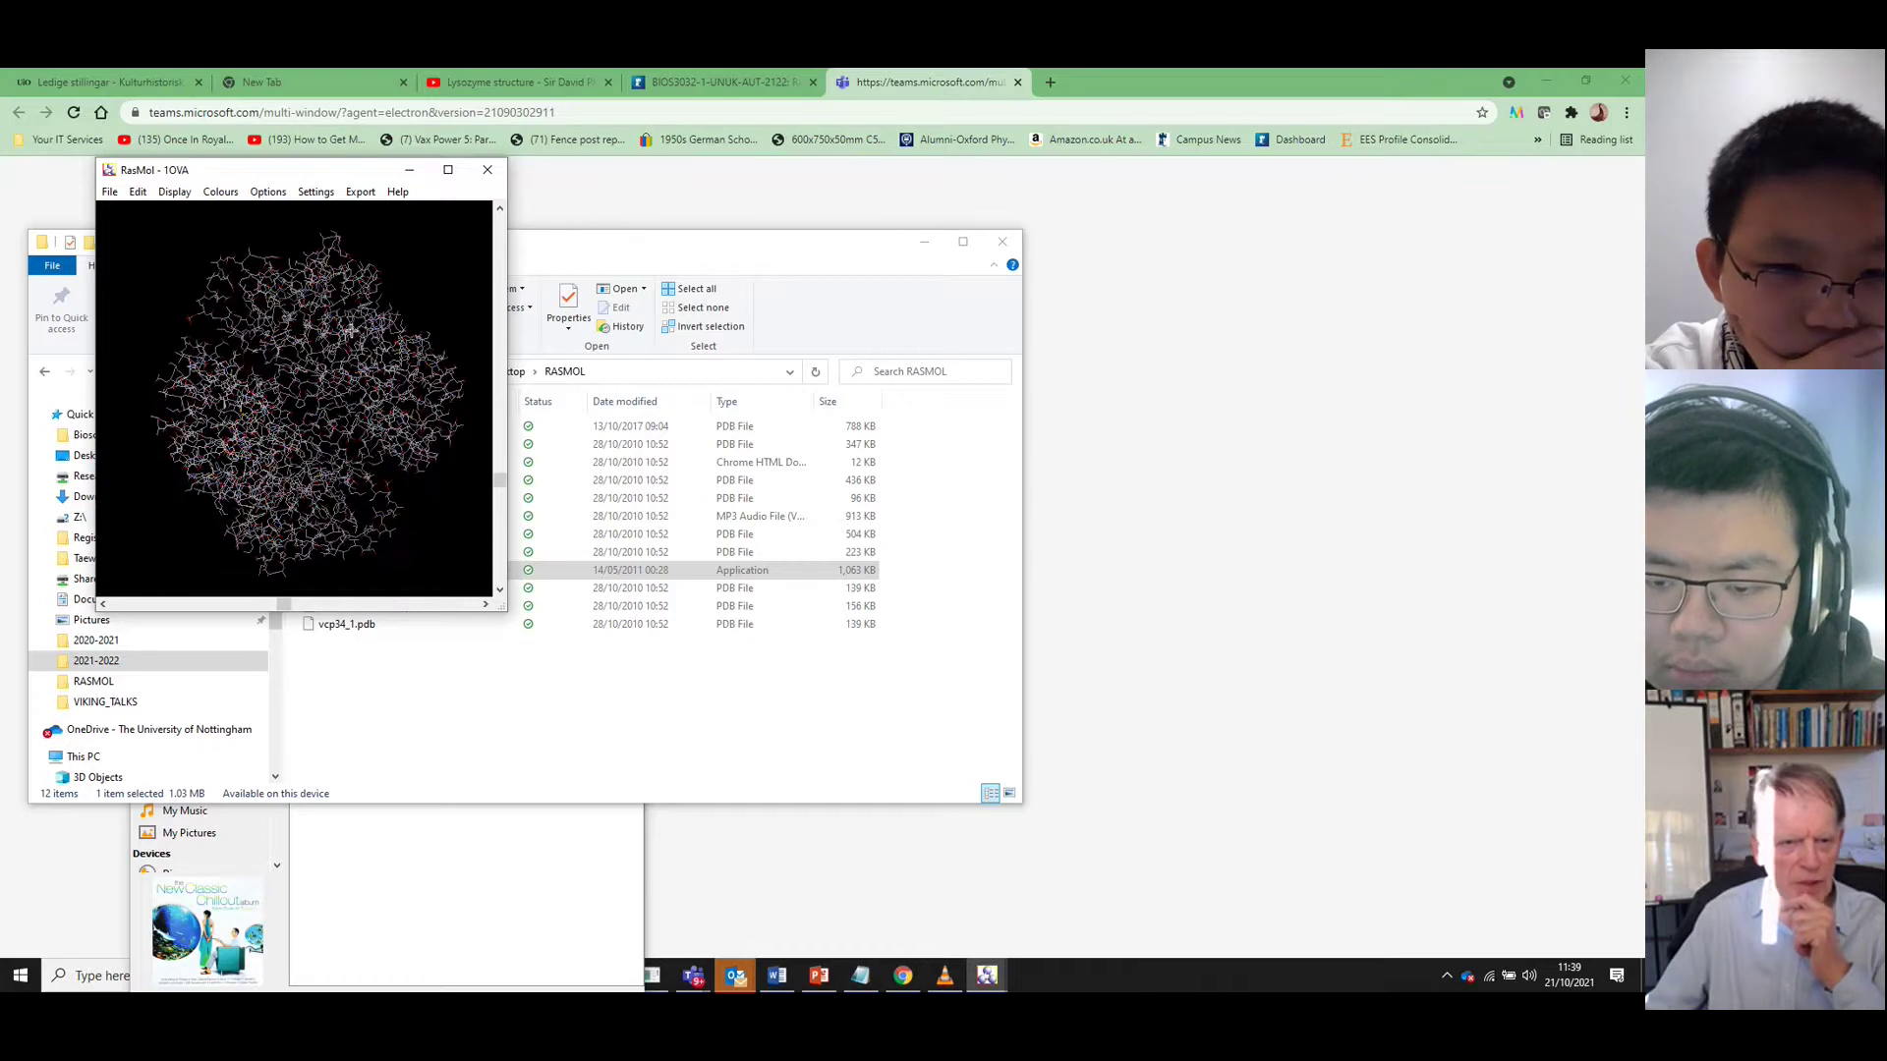
Colour the ovalbumin wireframe by Structure and by Chain, and rotate it to view the two chains
left_click(221, 192)
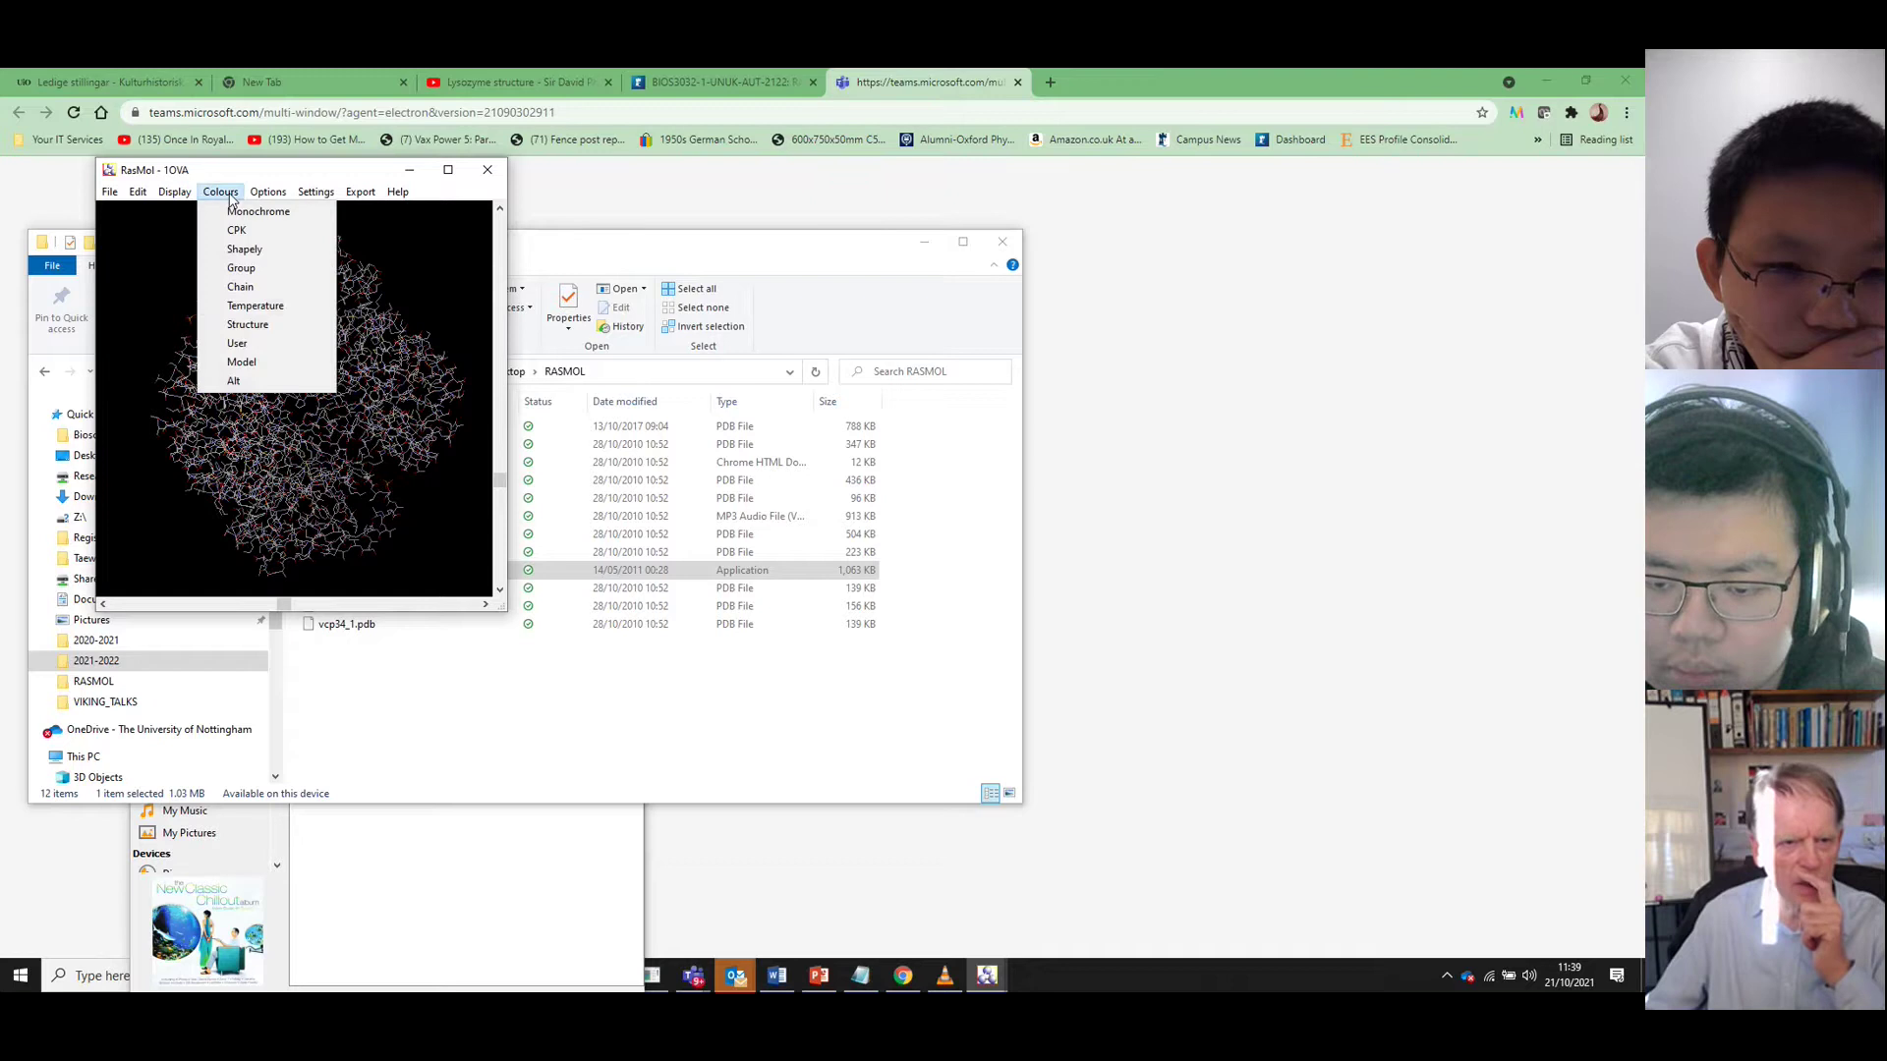
left_click(246, 325)
left_click(222, 193)
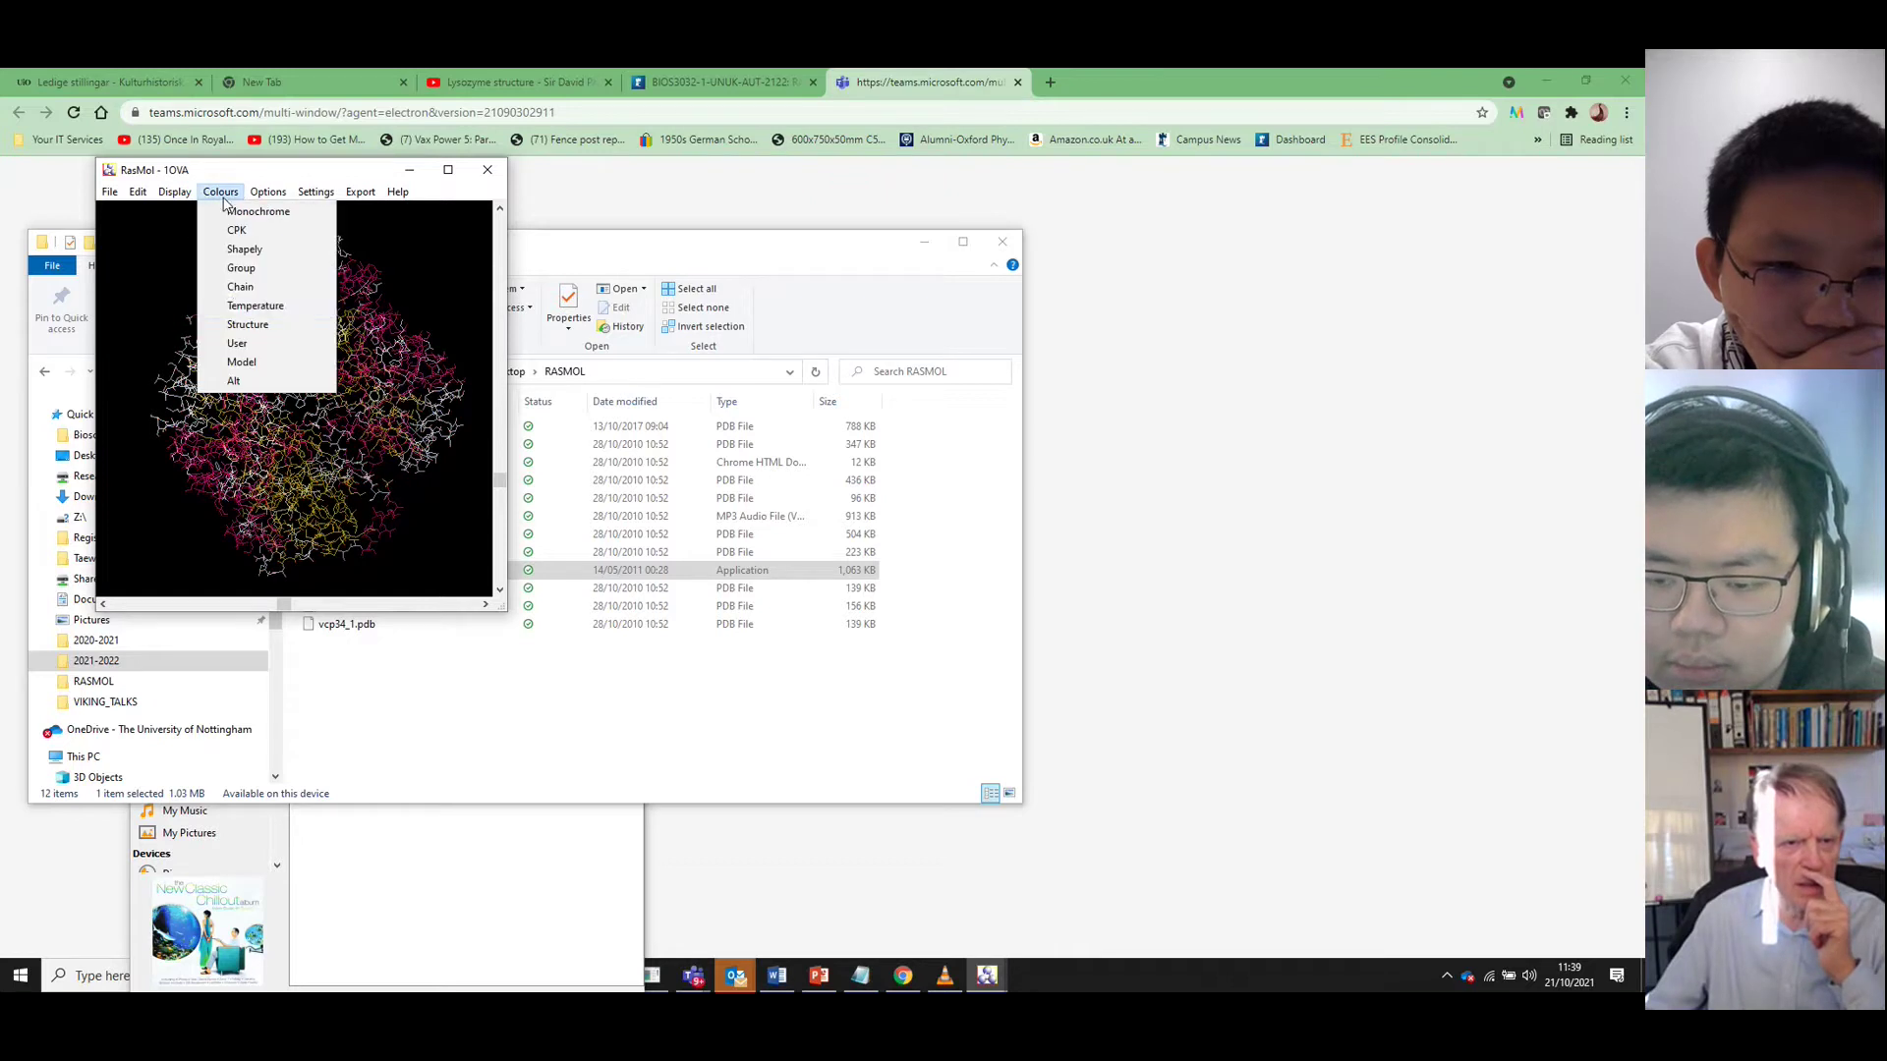
left_click(242, 287)
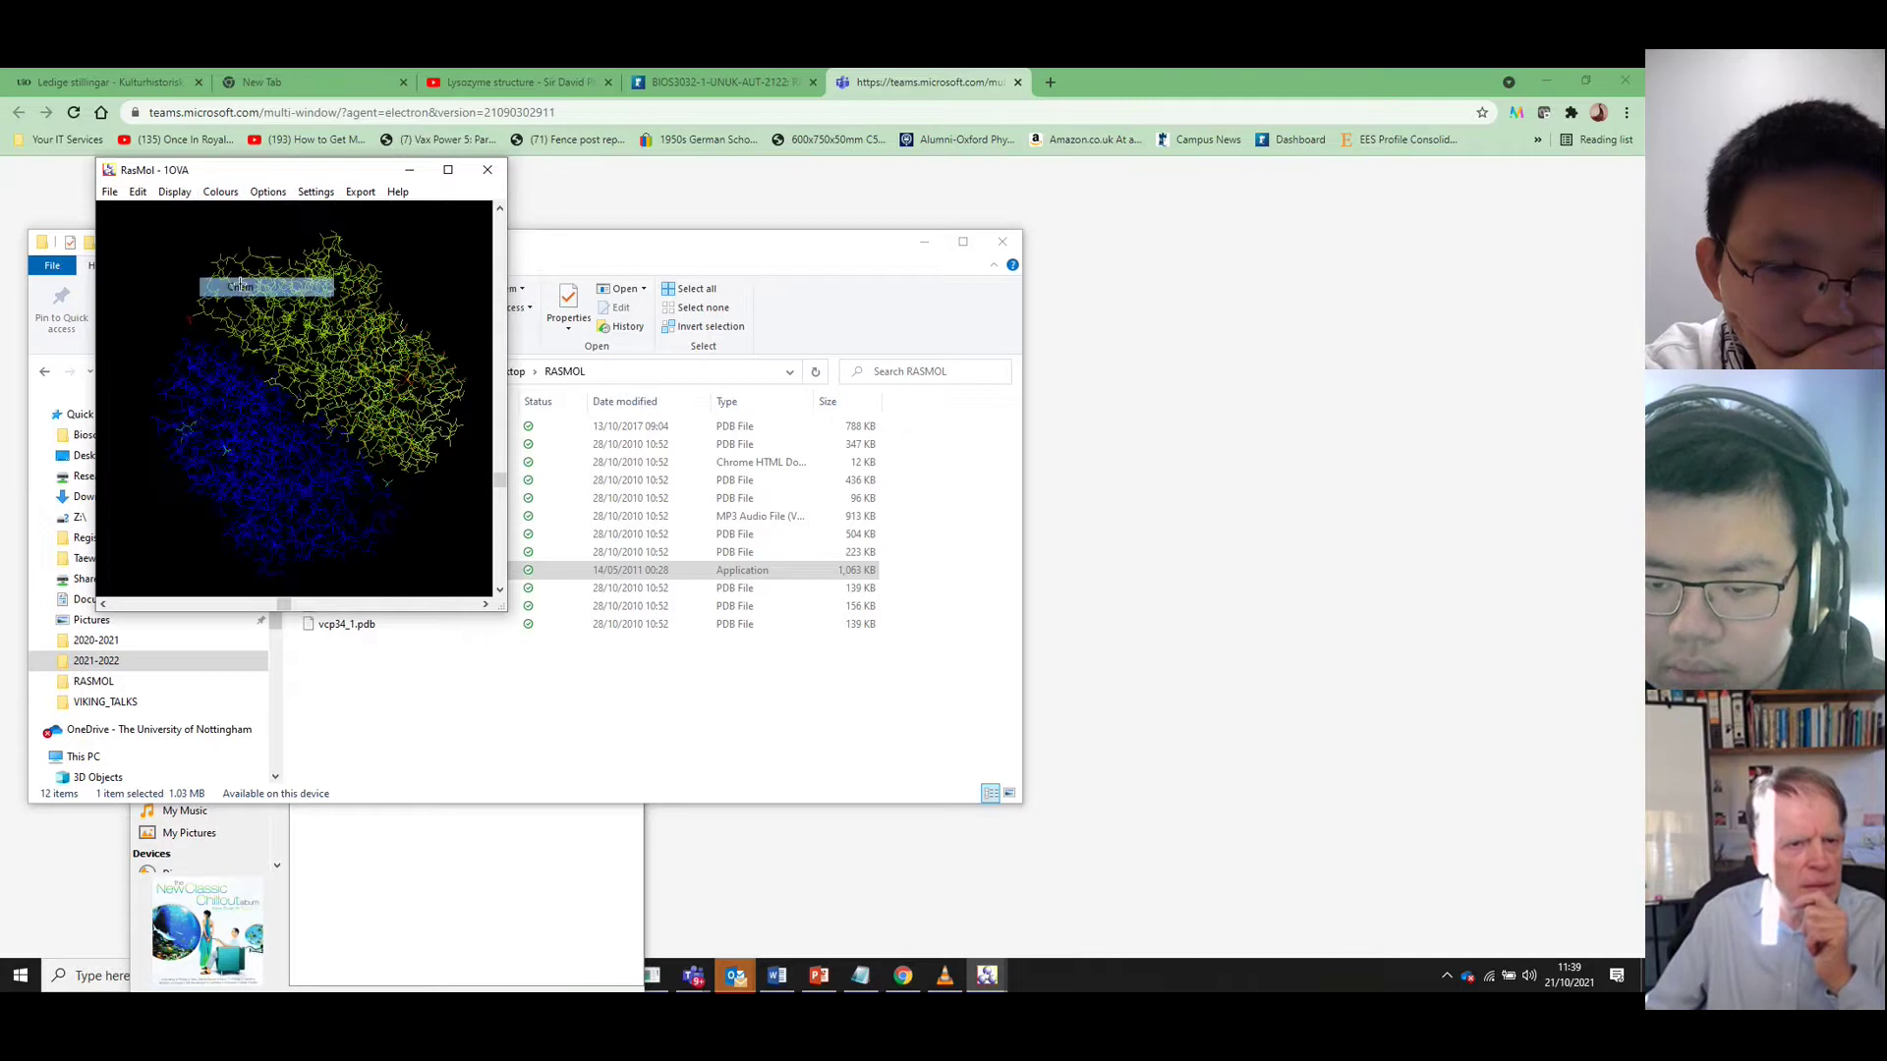
left_click_drag(249, 333, 126, 206)
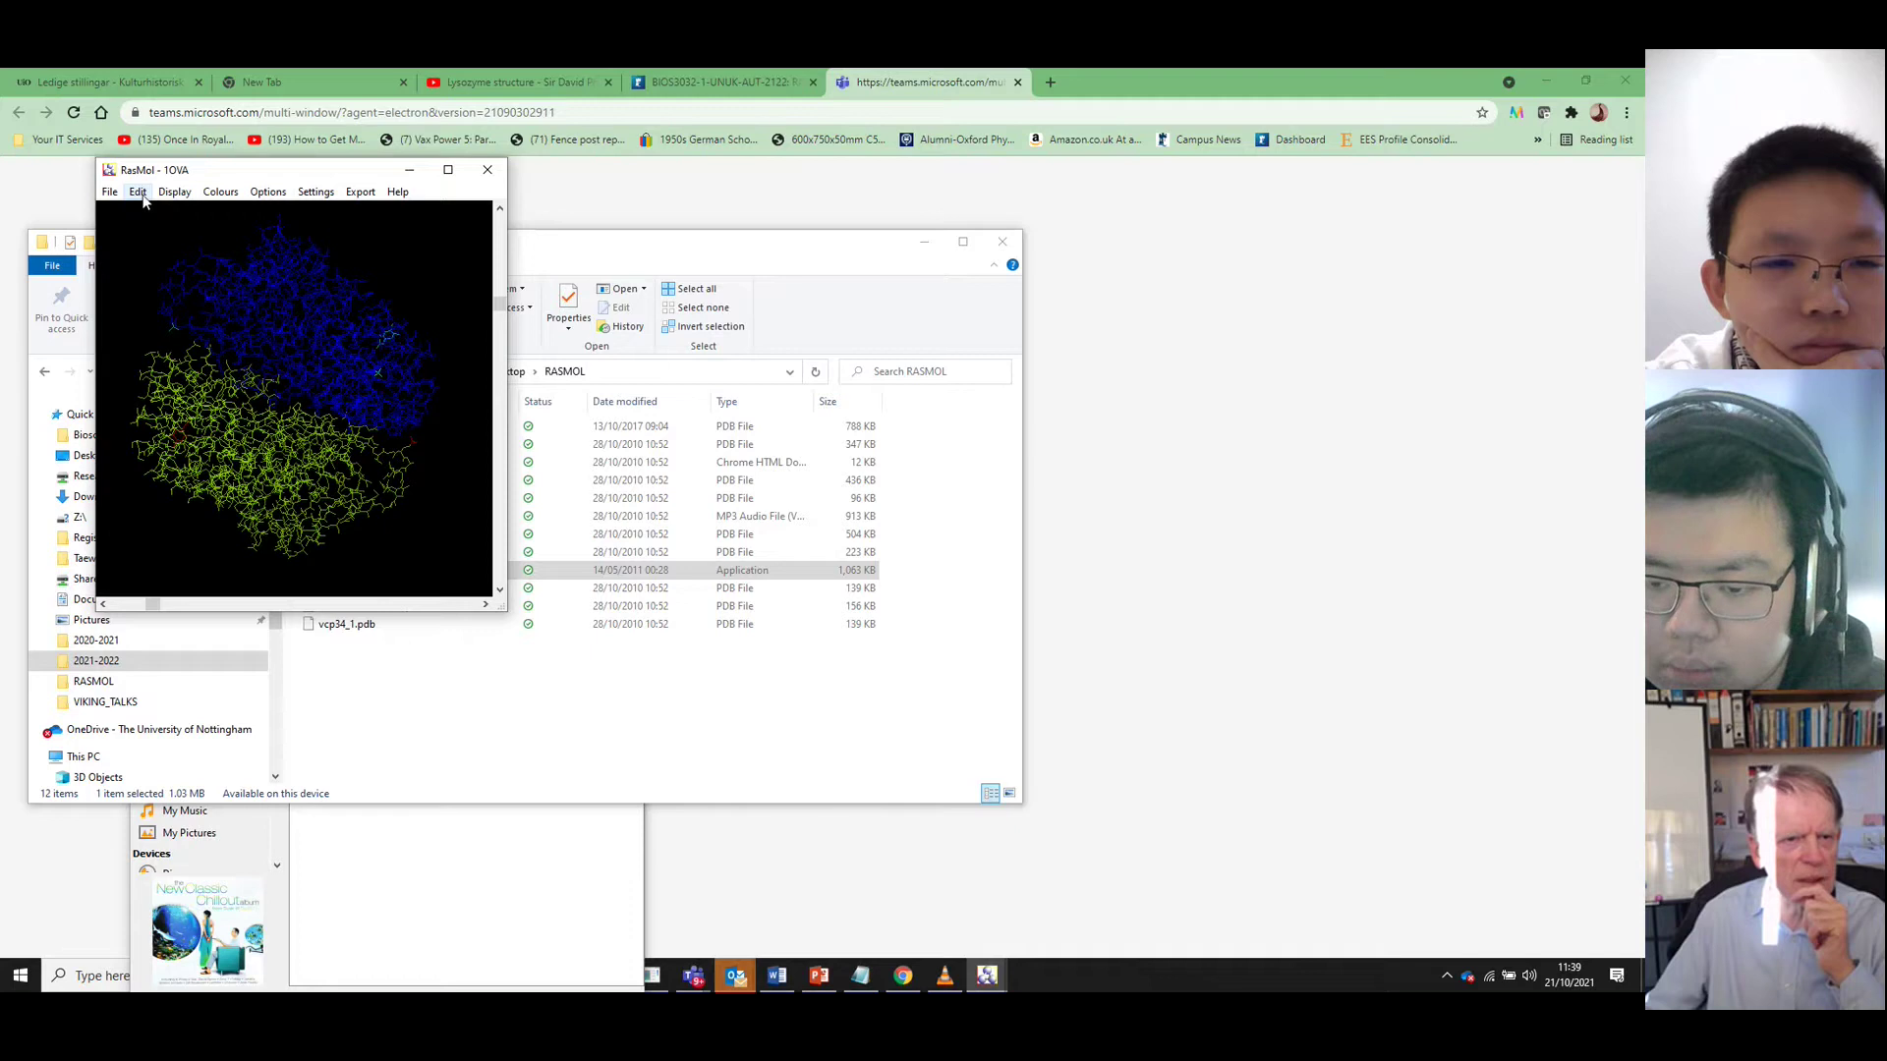
Close the ovalbumin structure and open Oxy Hameoglobin.pdb
left_click(109, 192)
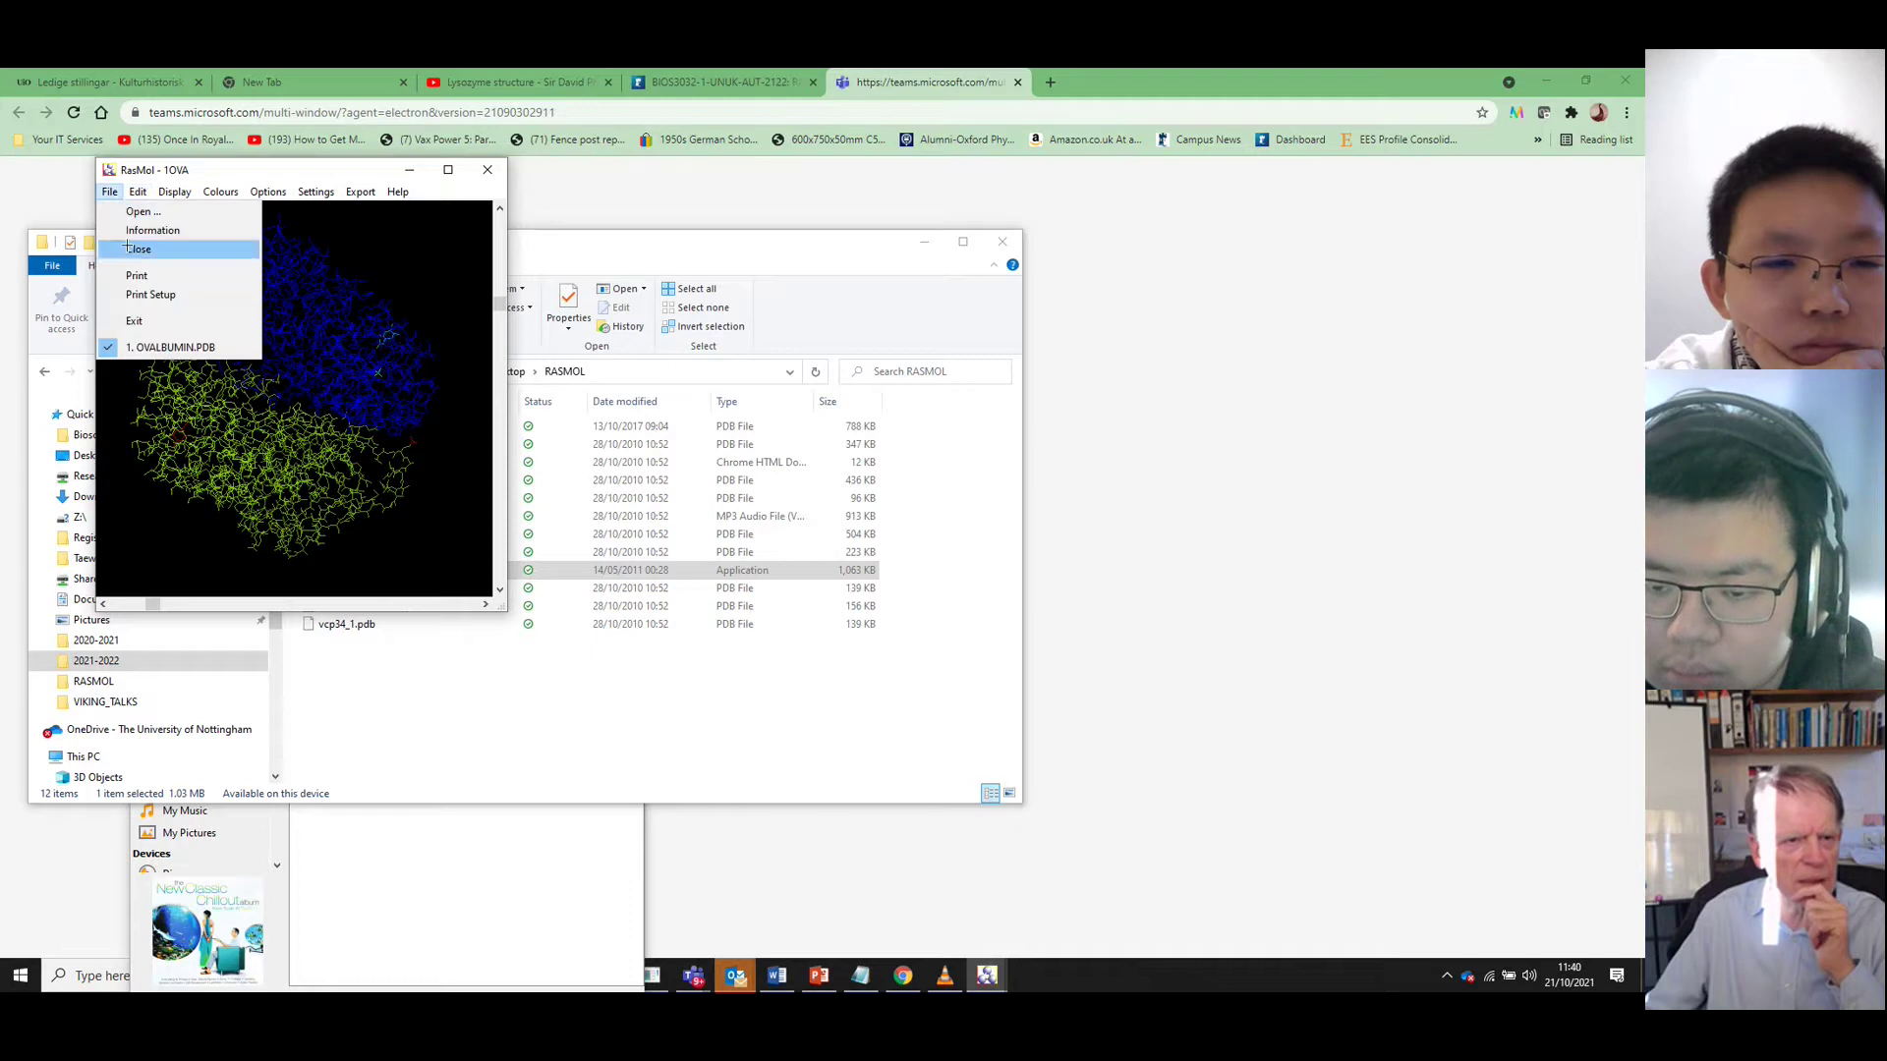
left_click(138, 248)
left_click(109, 192)
left_click(157, 213)
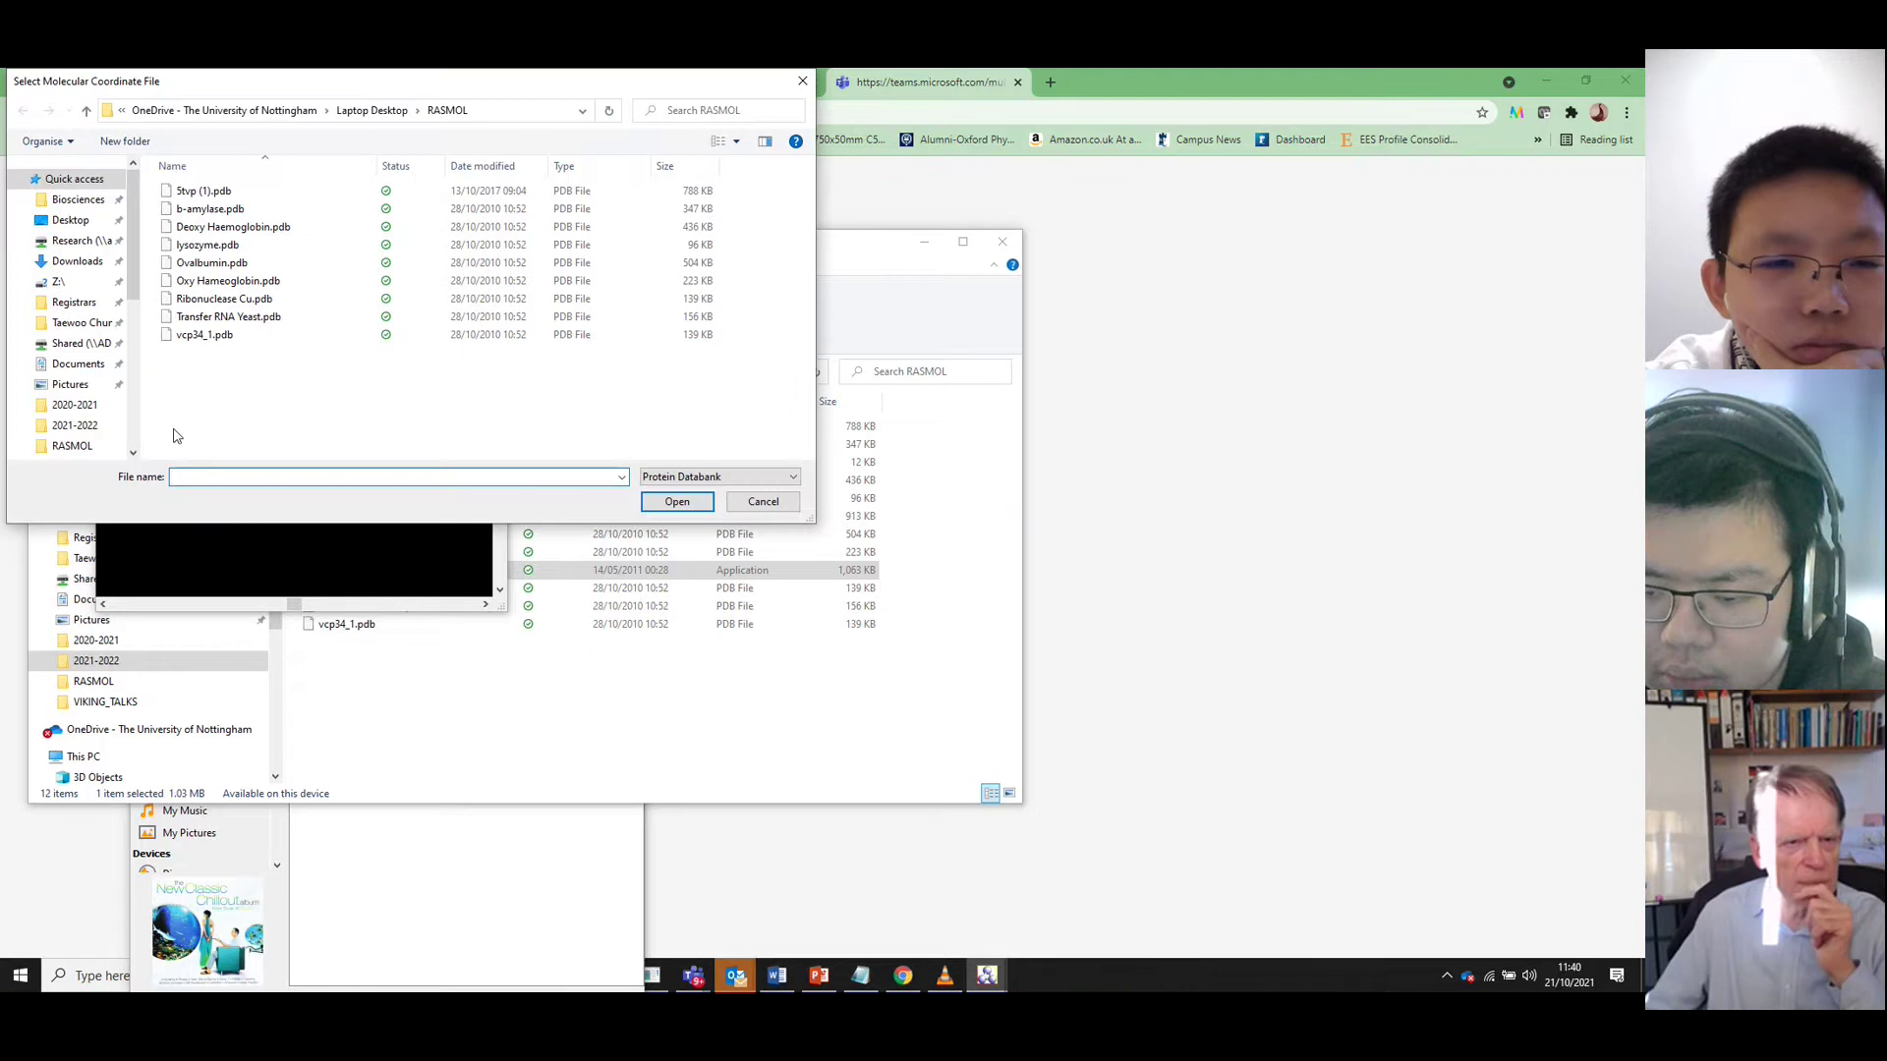
left_click(228, 281)
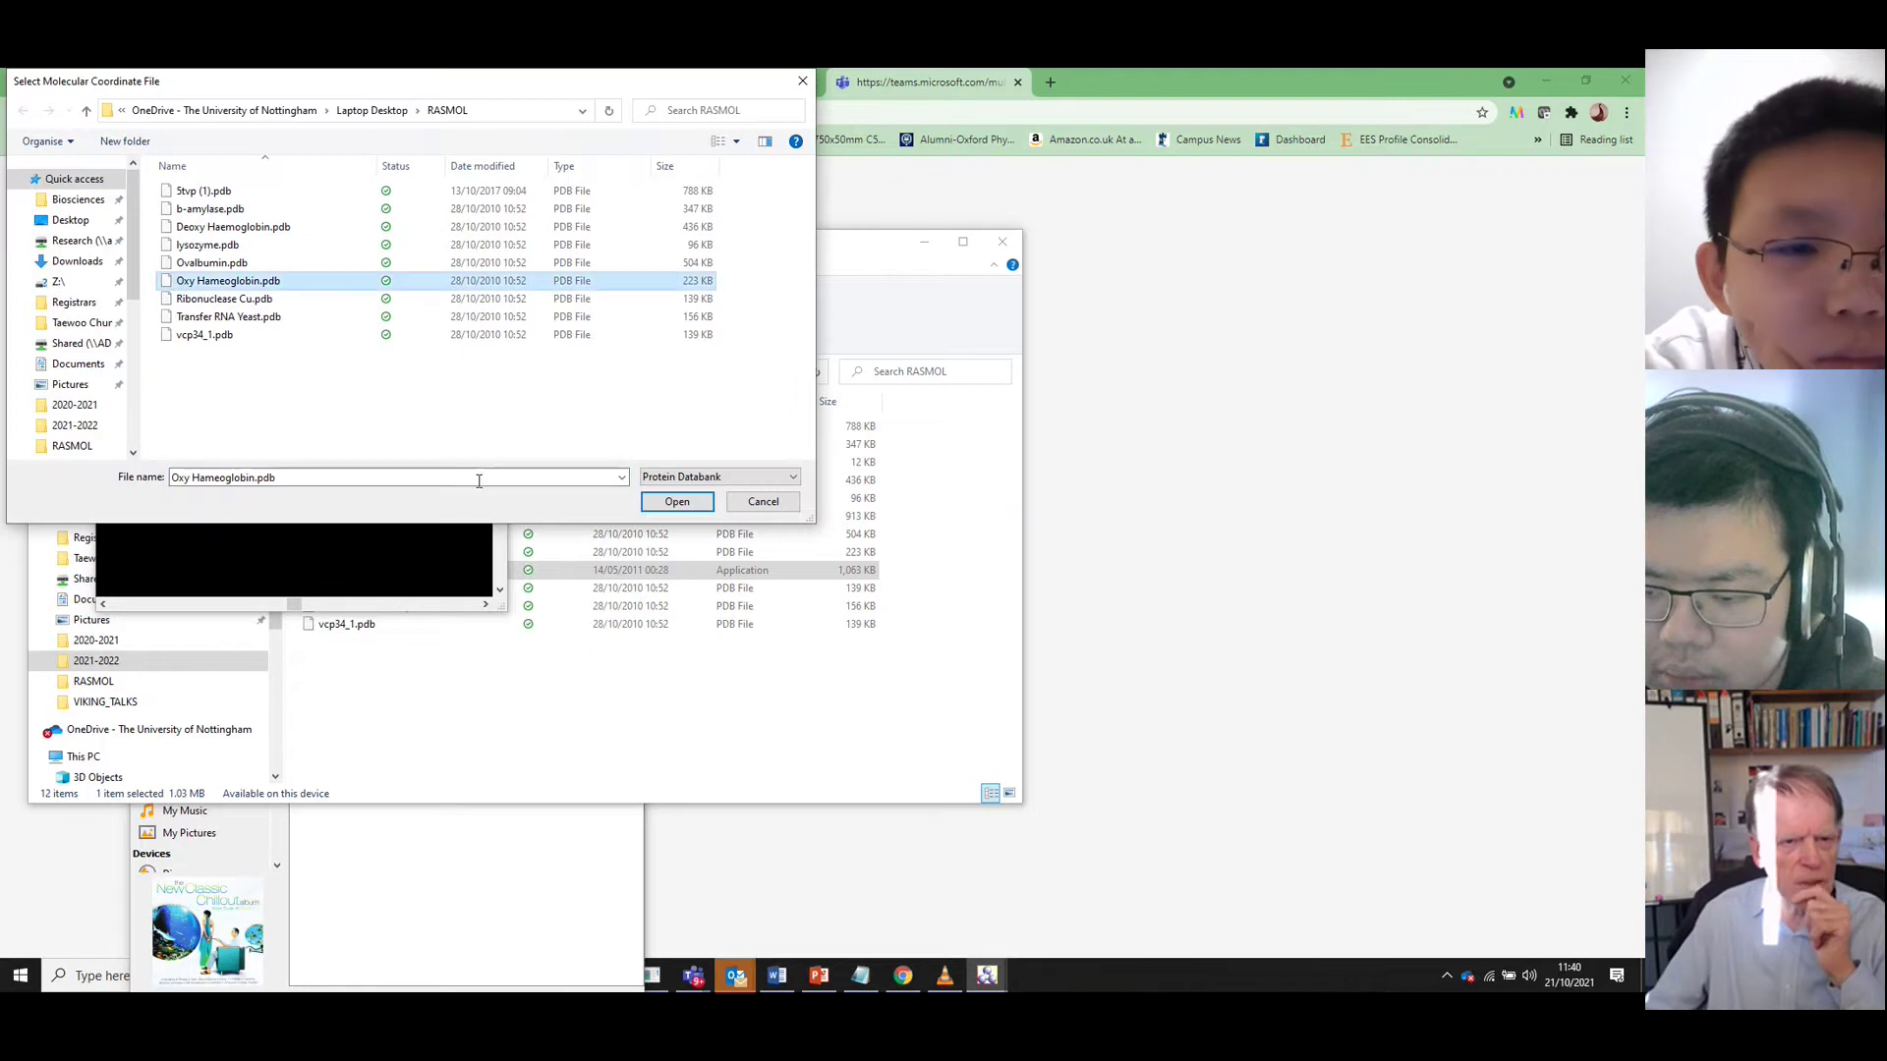
left_click(676, 502)
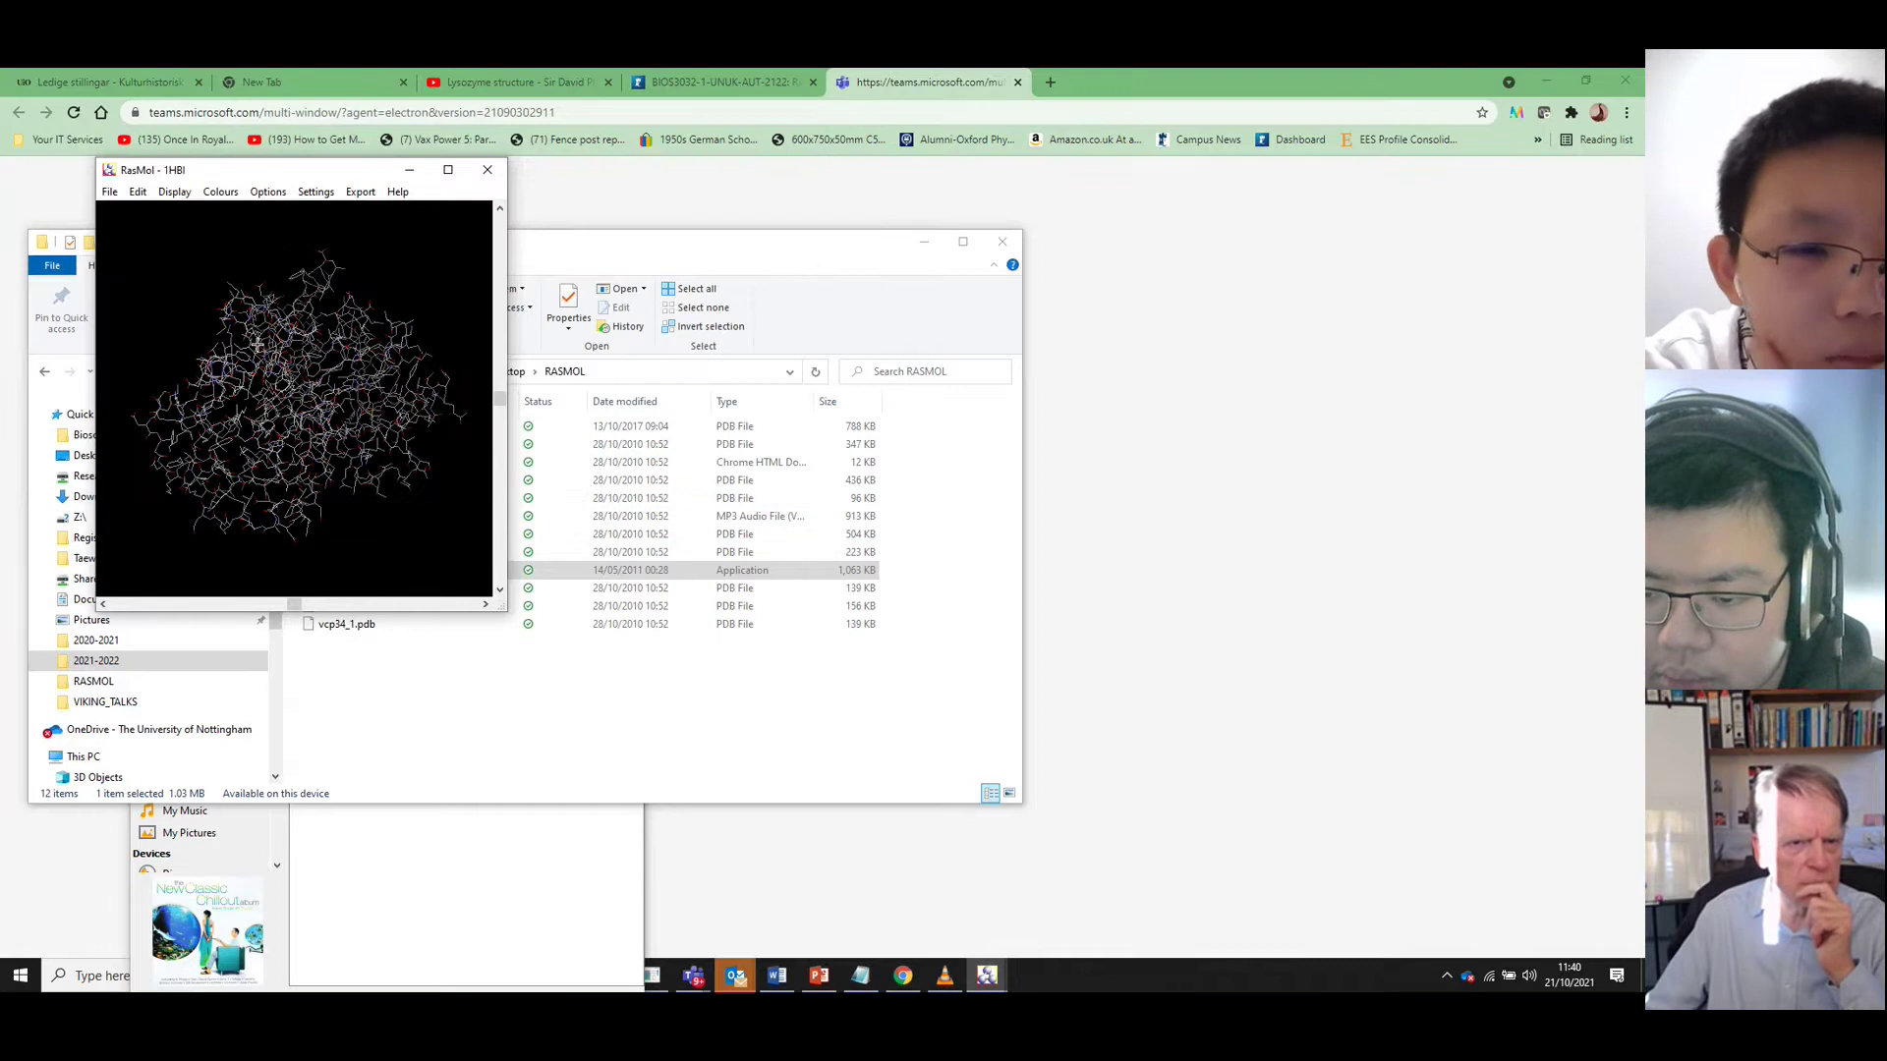
Colour the oxyhaemoglobin wireframe by Chain and rotate it to view the separate chains
left_click_drag(259, 343, 364, 344)
left_click(222, 192)
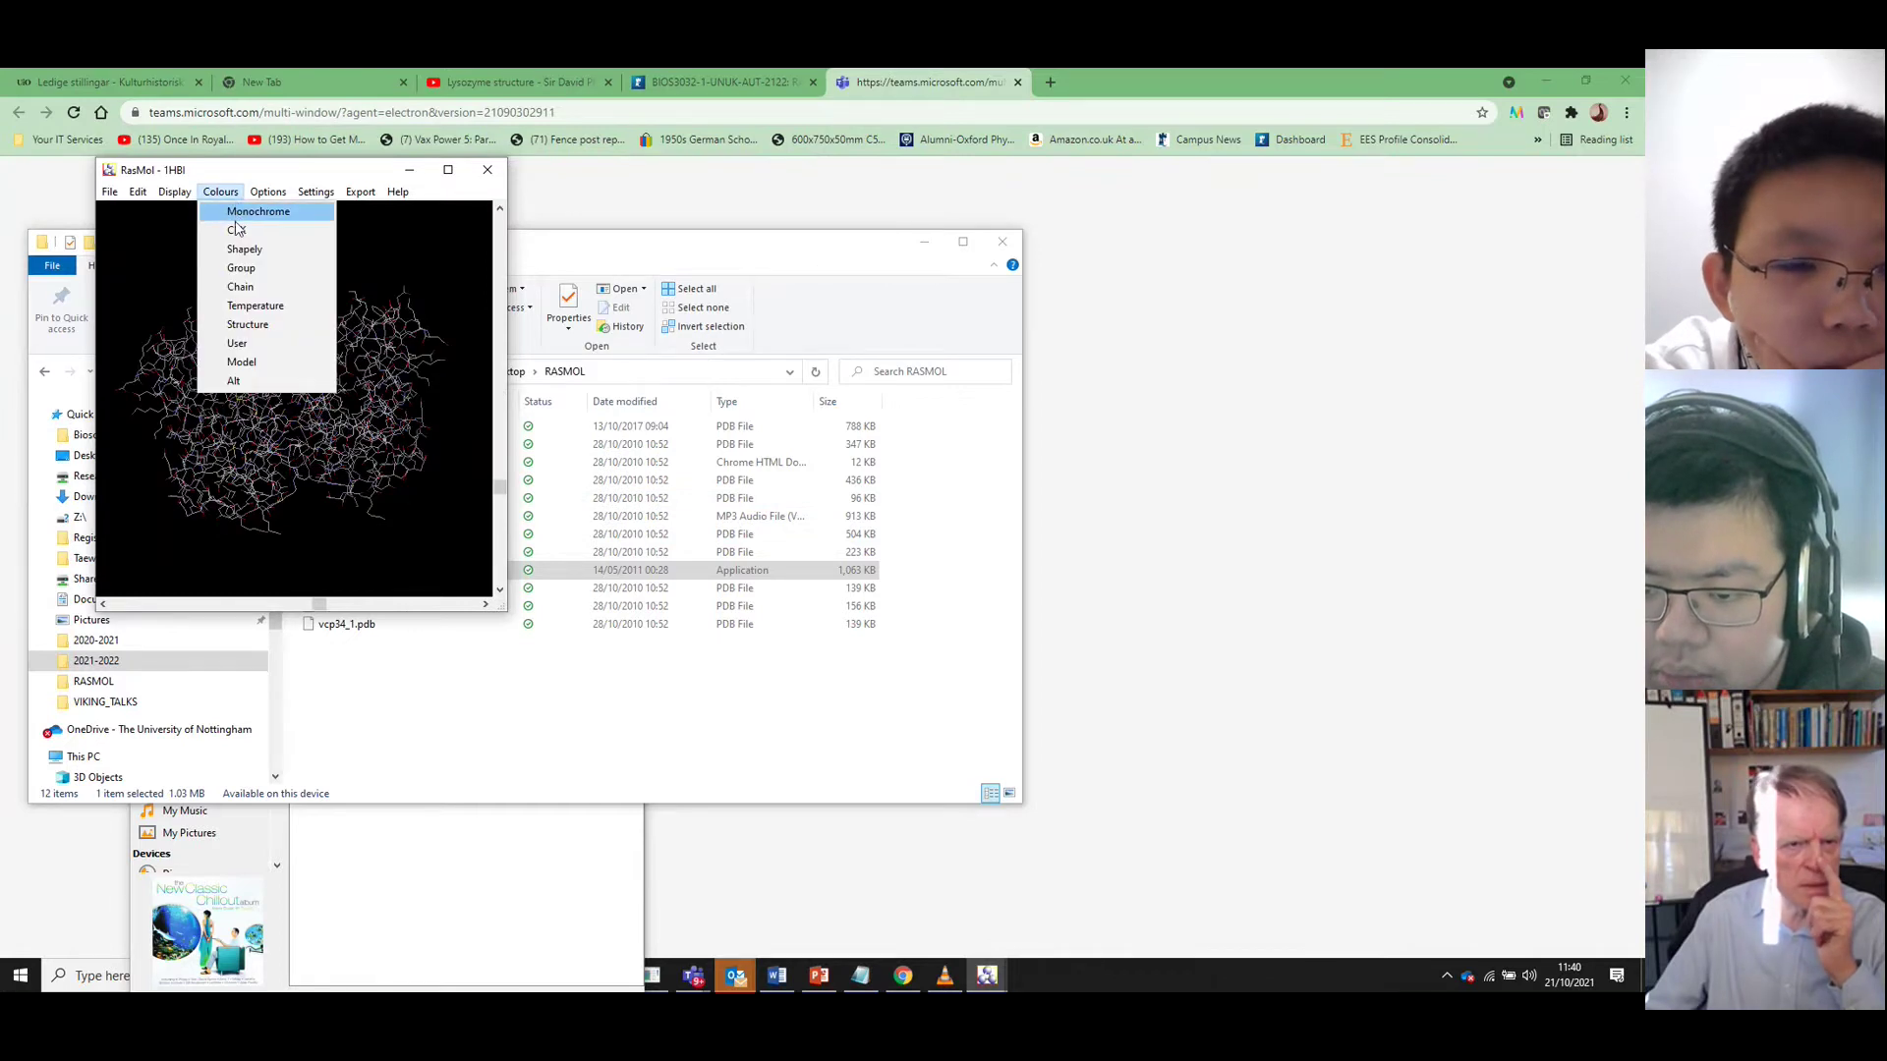
left_click(239, 287)
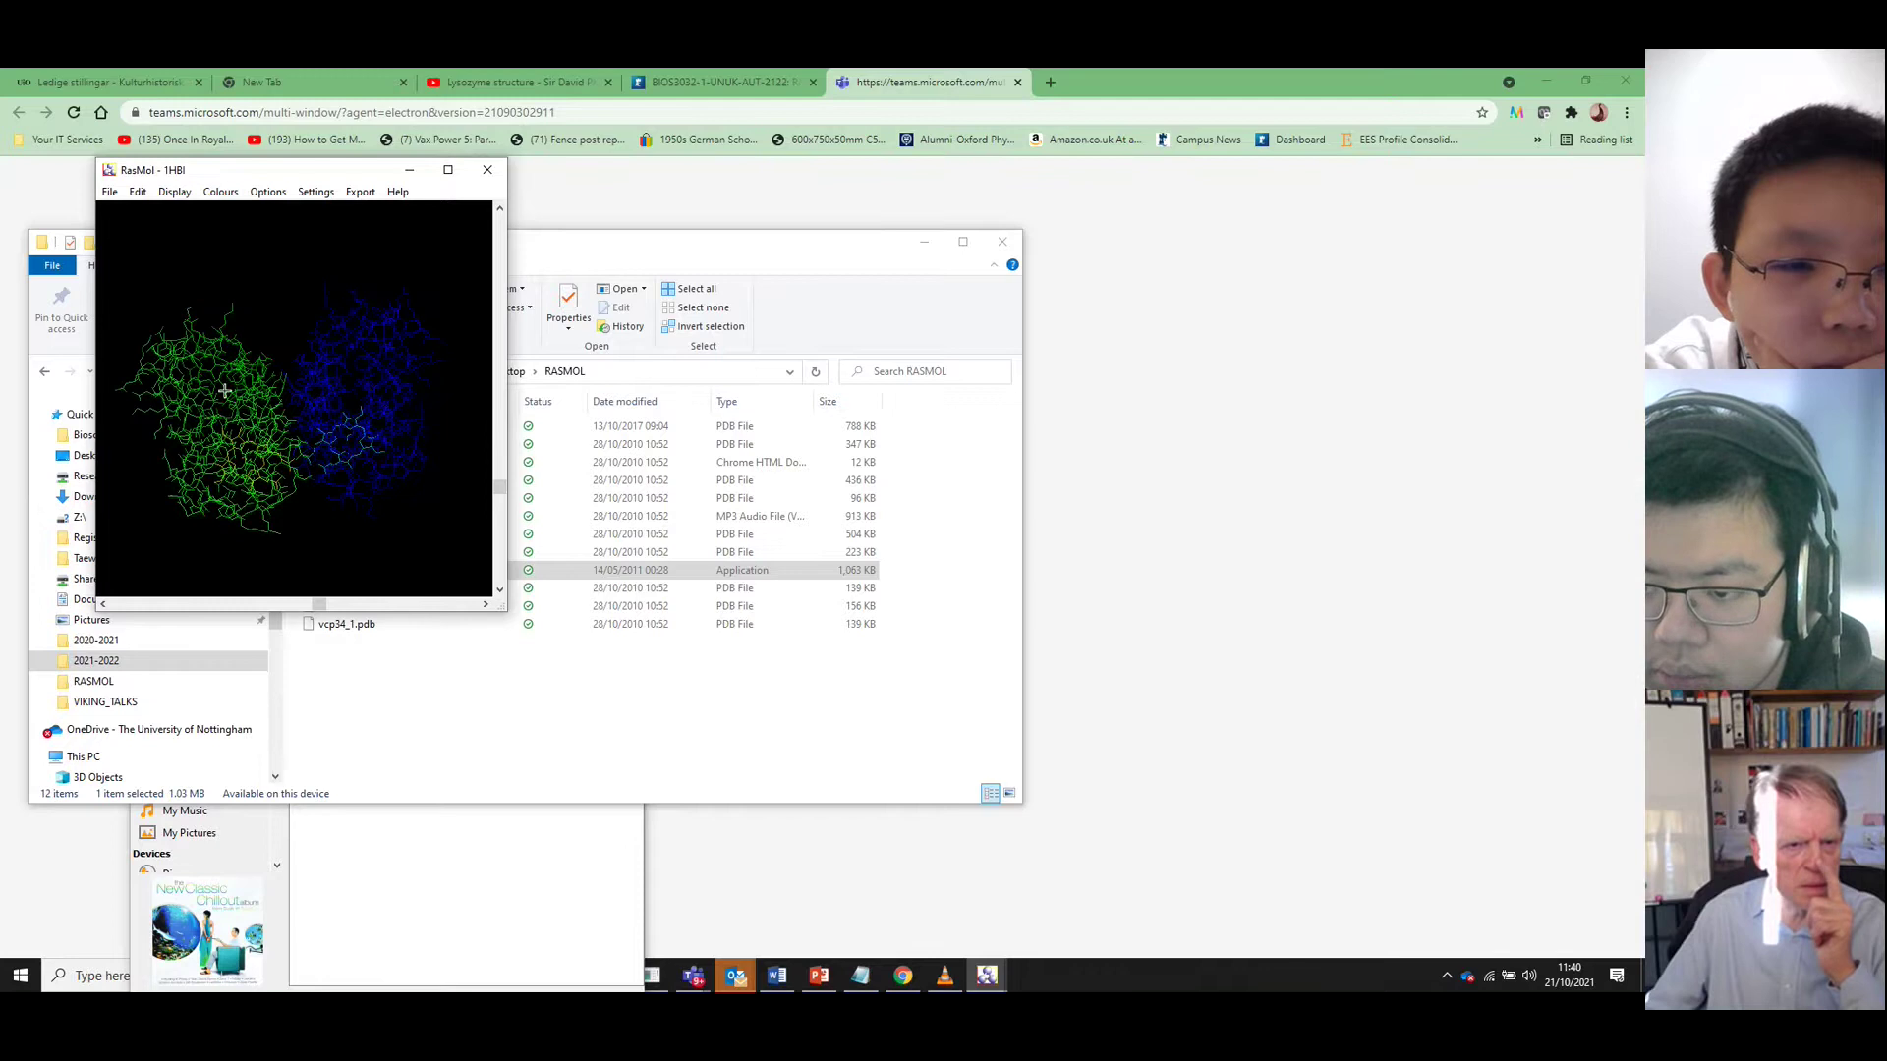
left_click_drag(225, 391, 315, 438)
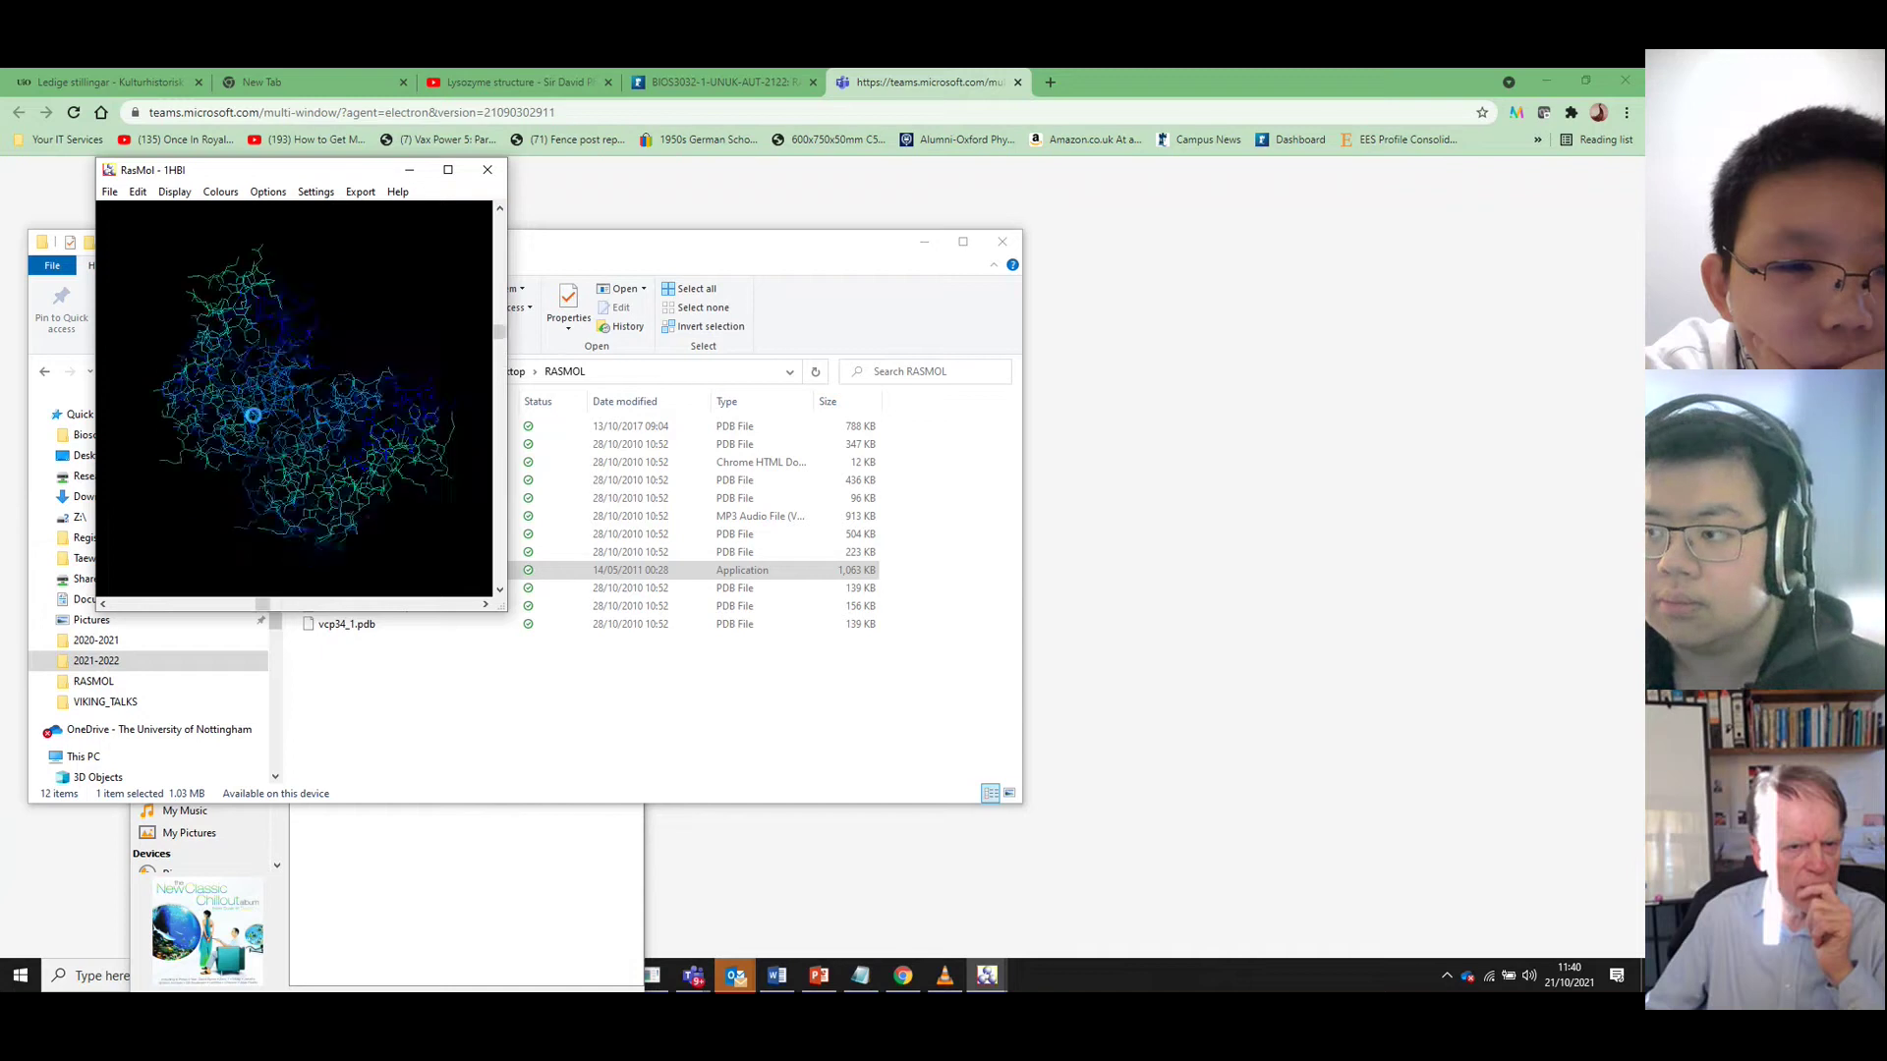
Rotate the oxyhaemoglobin wireframe and apply the Group colour scheme
left_click_drag(251, 494, 298, 504)
left_click_drag(284, 352, 314, 418)
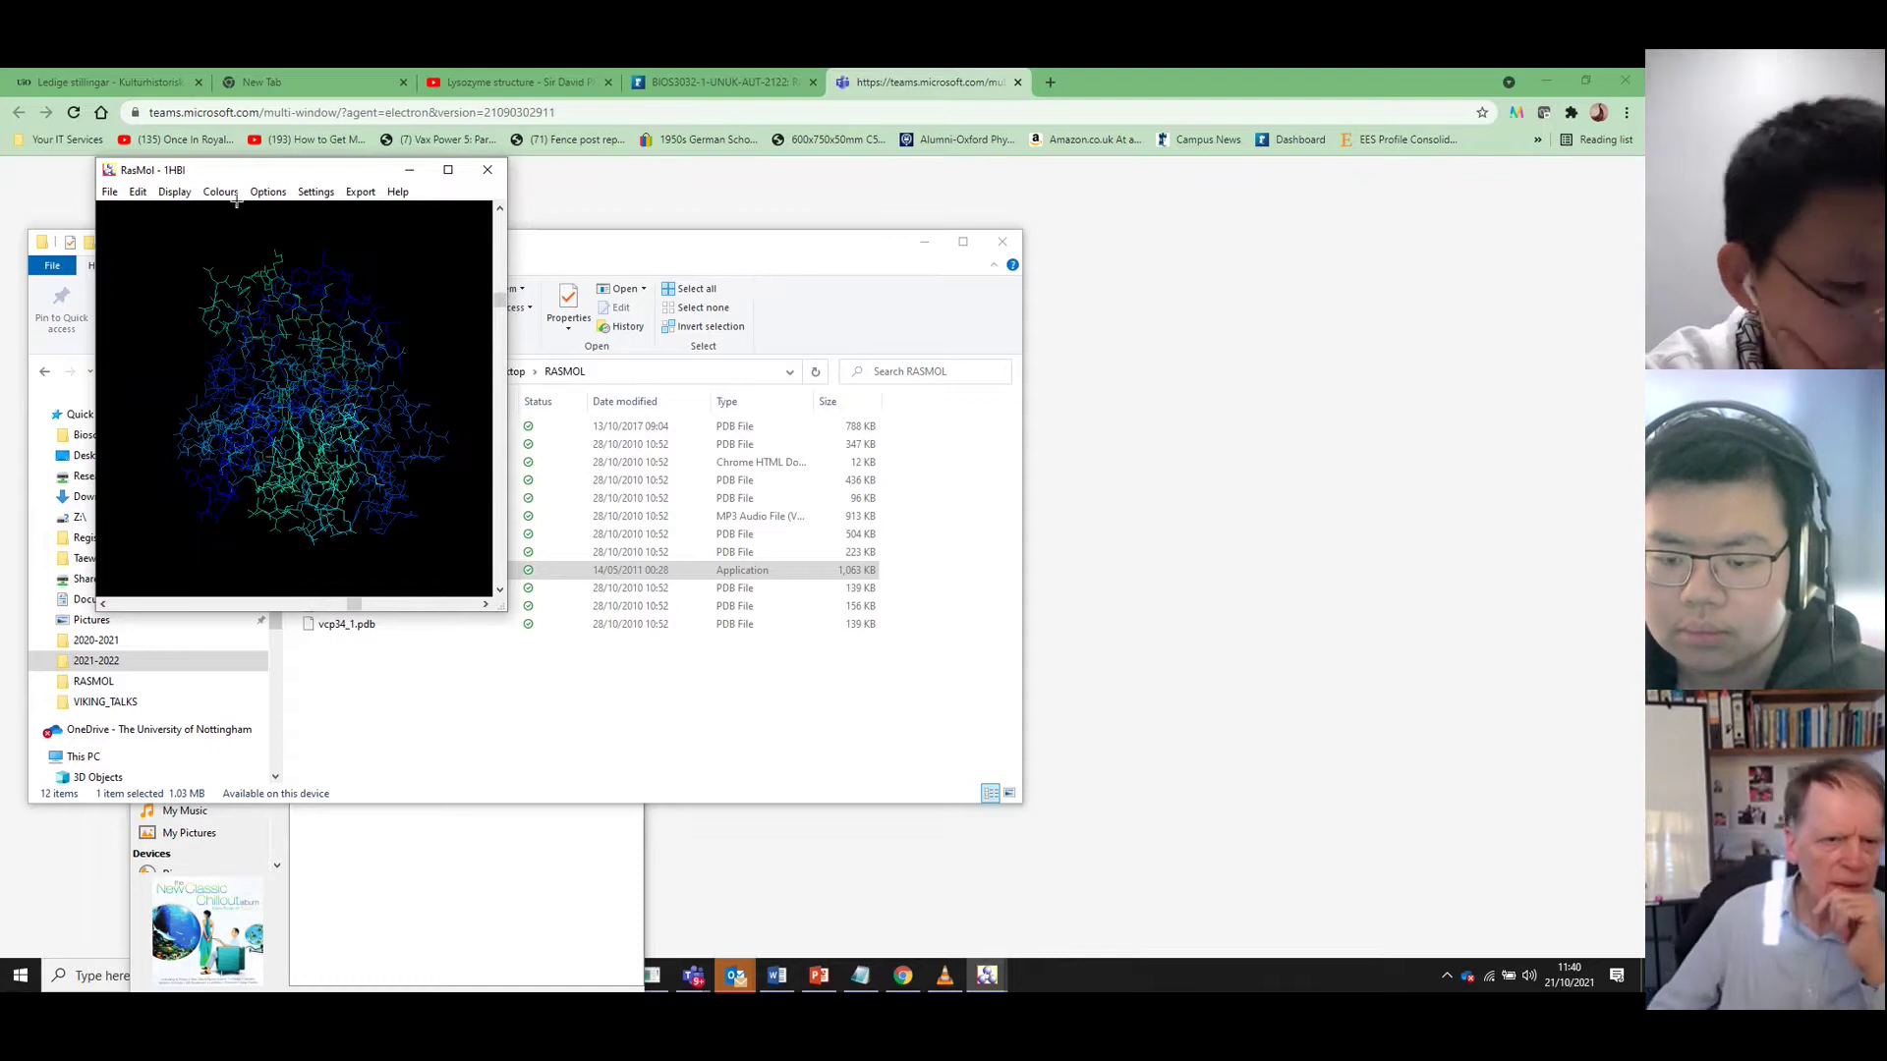
left_click(235, 196)
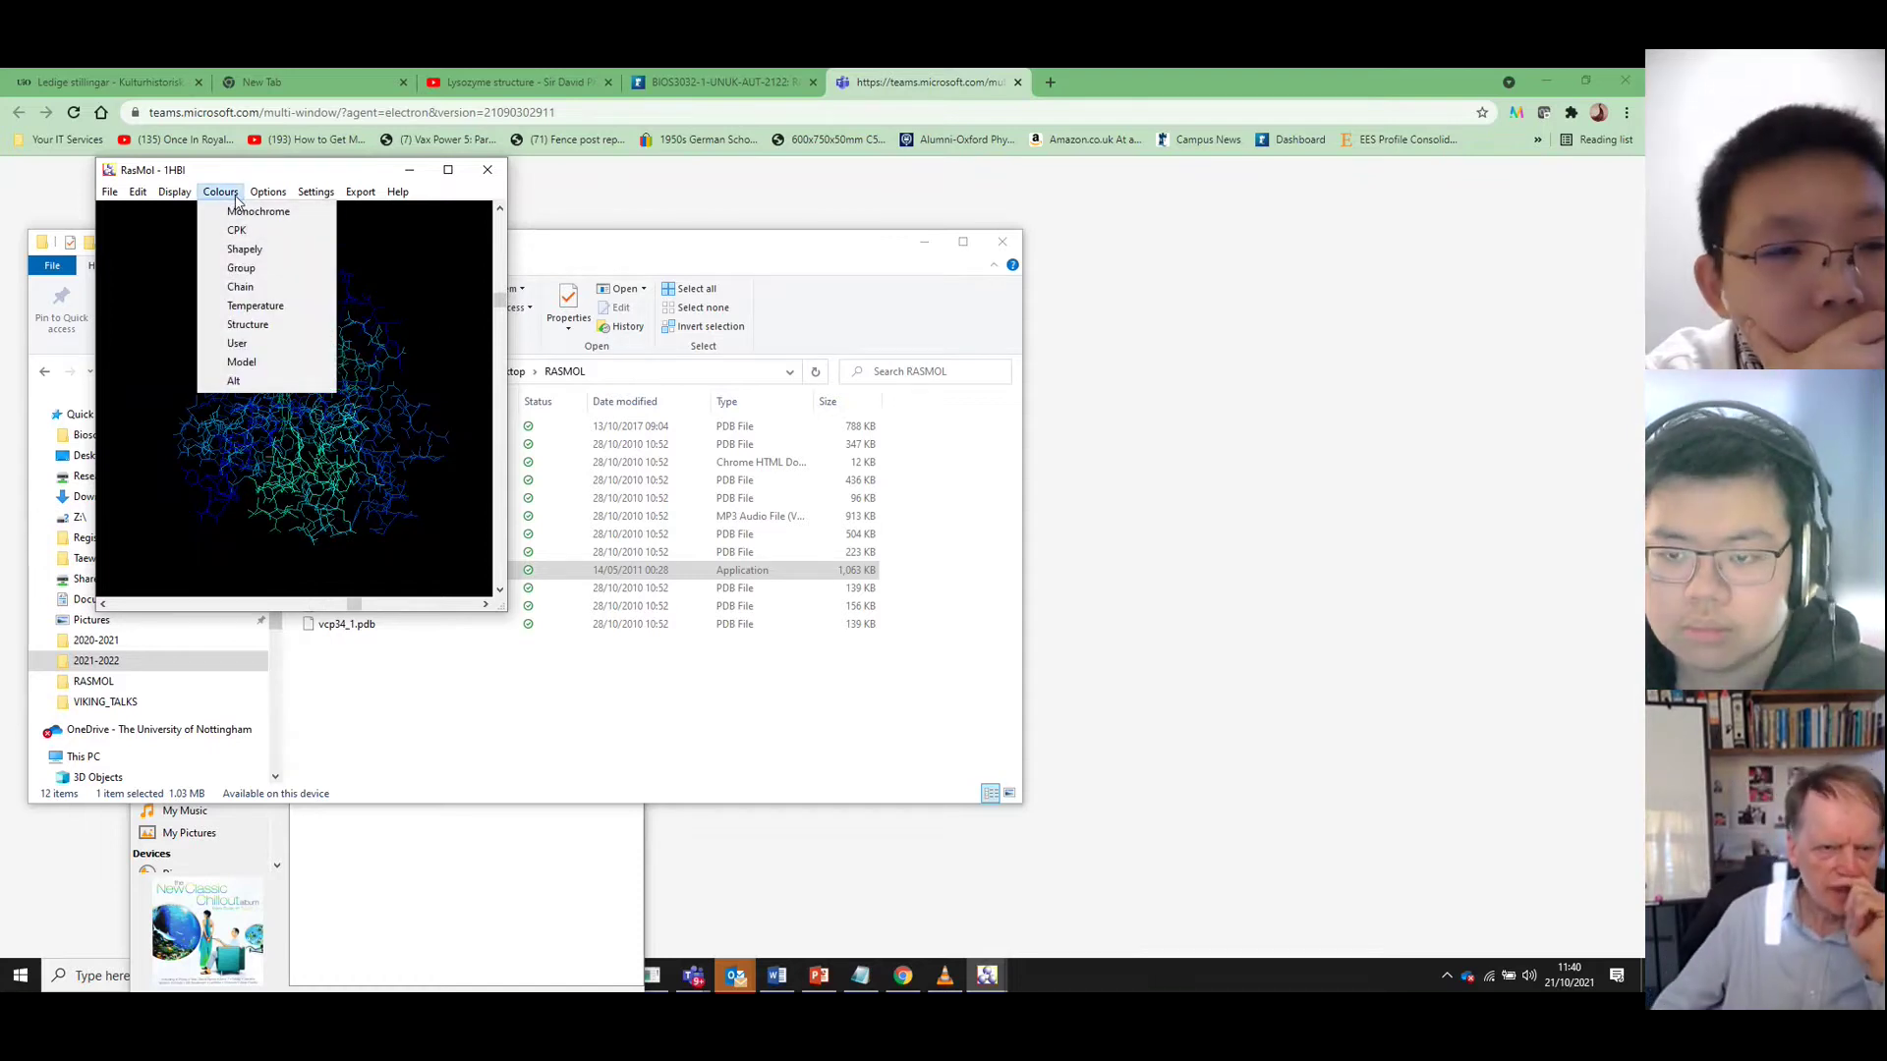
left_click(241, 267)
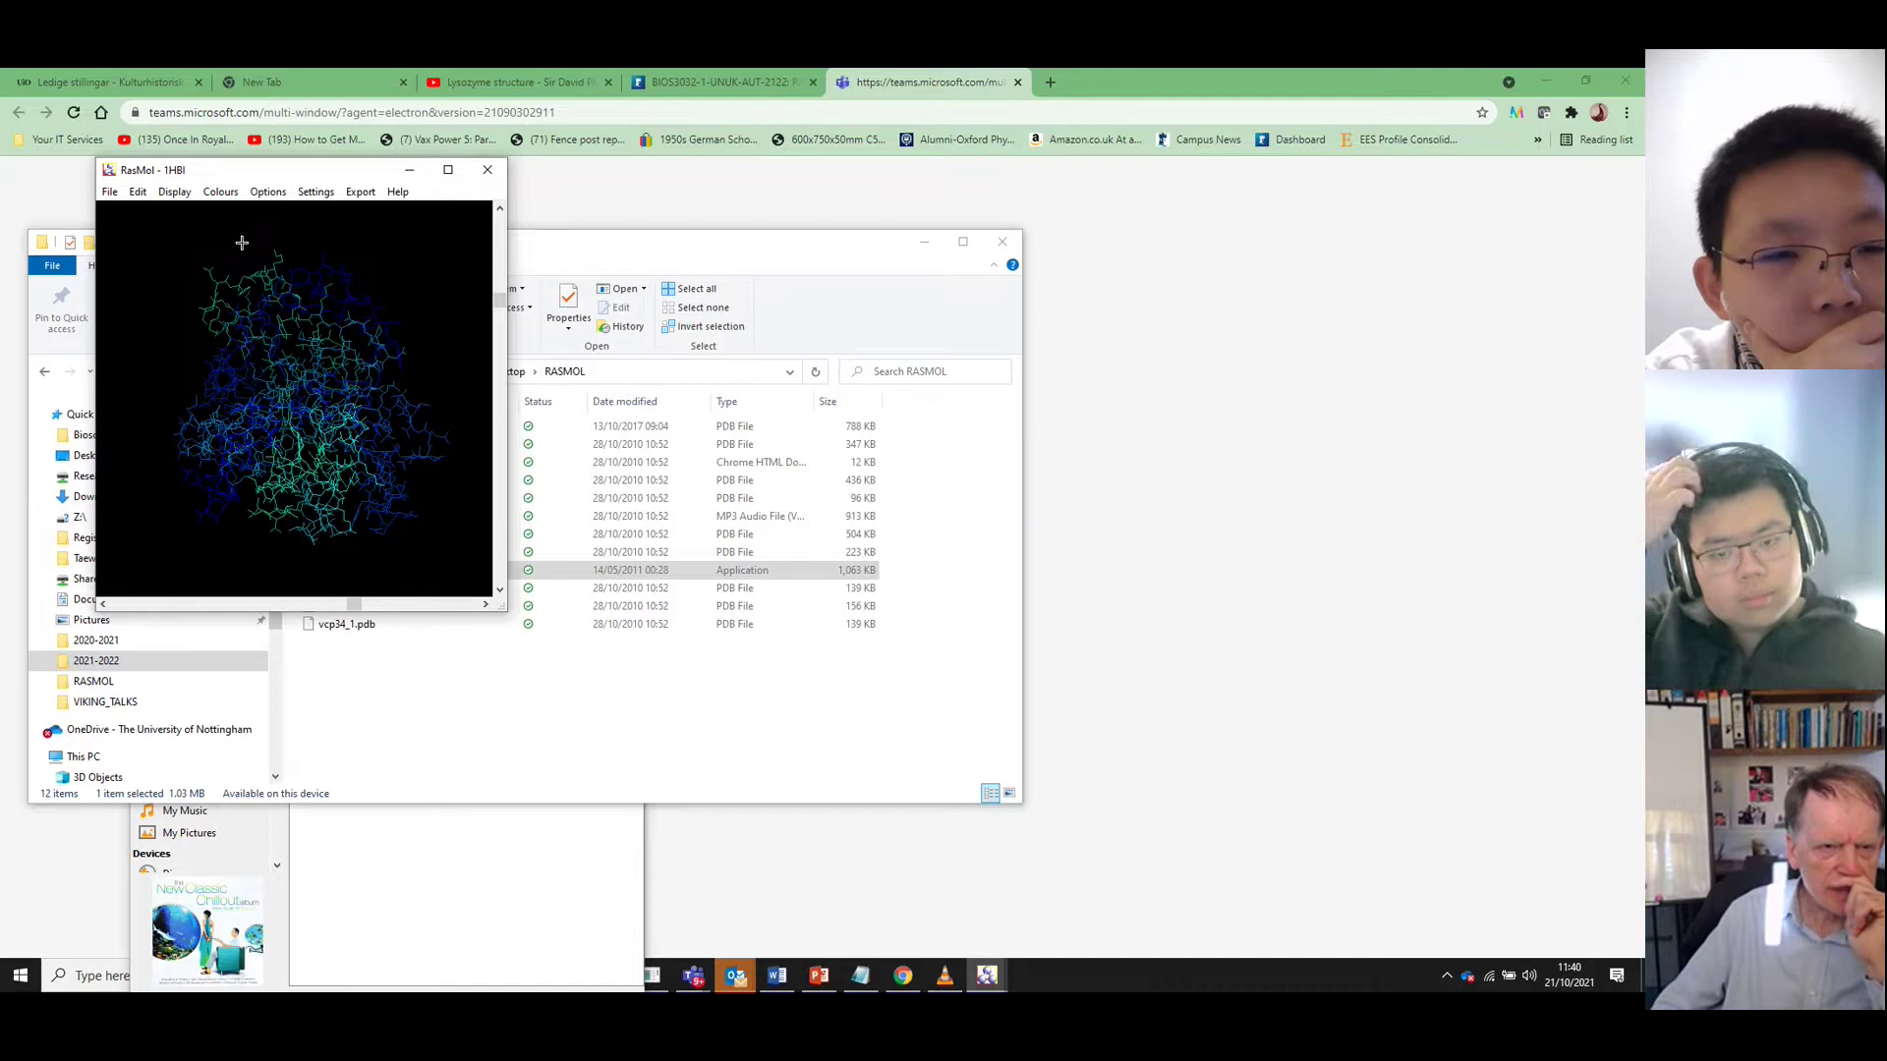
Display the oxyhaemoglobin as Strands and rotate it to show the helices from several angles
left_click(224, 194)
mouse_move(182, 196)
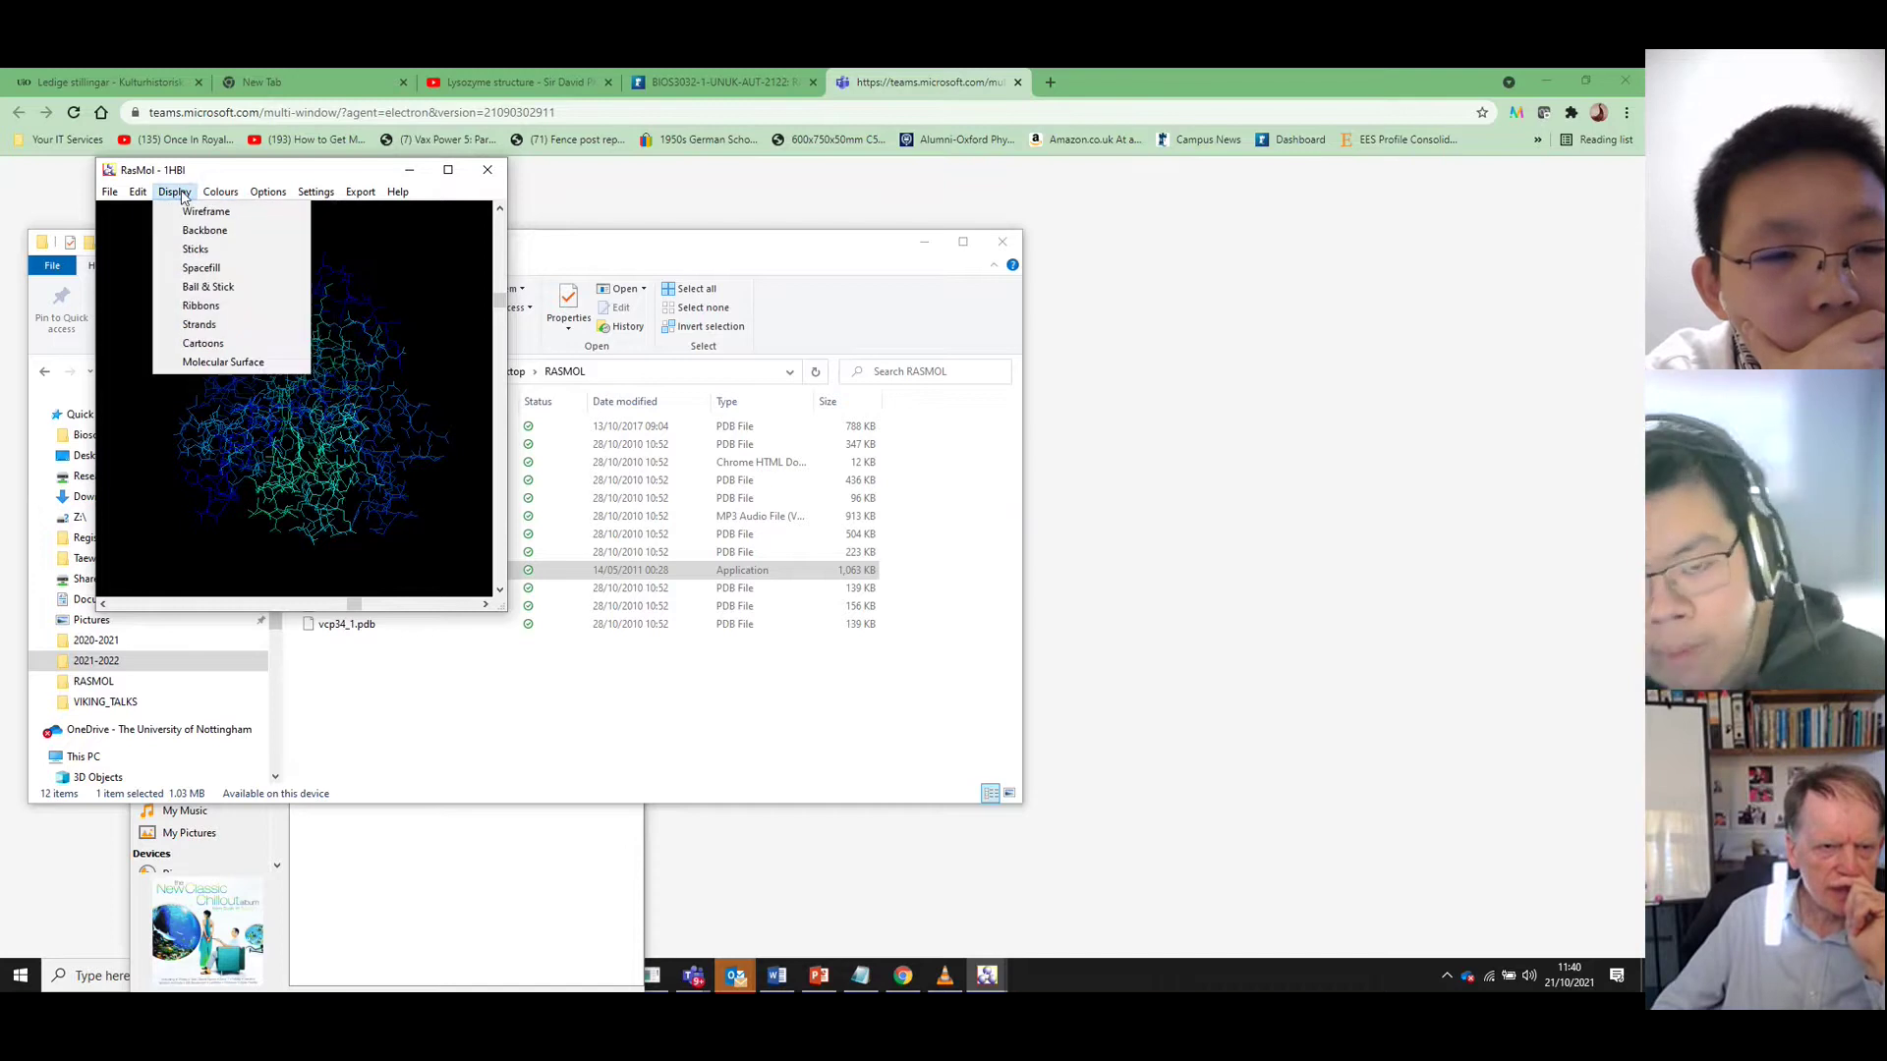
left_click(192, 324)
mouse_move(191, 339)
left_mouse_down()
mouse_move(166, 440)
mouse_move(164, 404)
mouse_move(249, 417)
mouse_move(320, 507)
mouse_move(363, 485)
mouse_move(368, 398)
mouse_move(295, 428)
mouse_move(301, 510)
left_mouse_up()
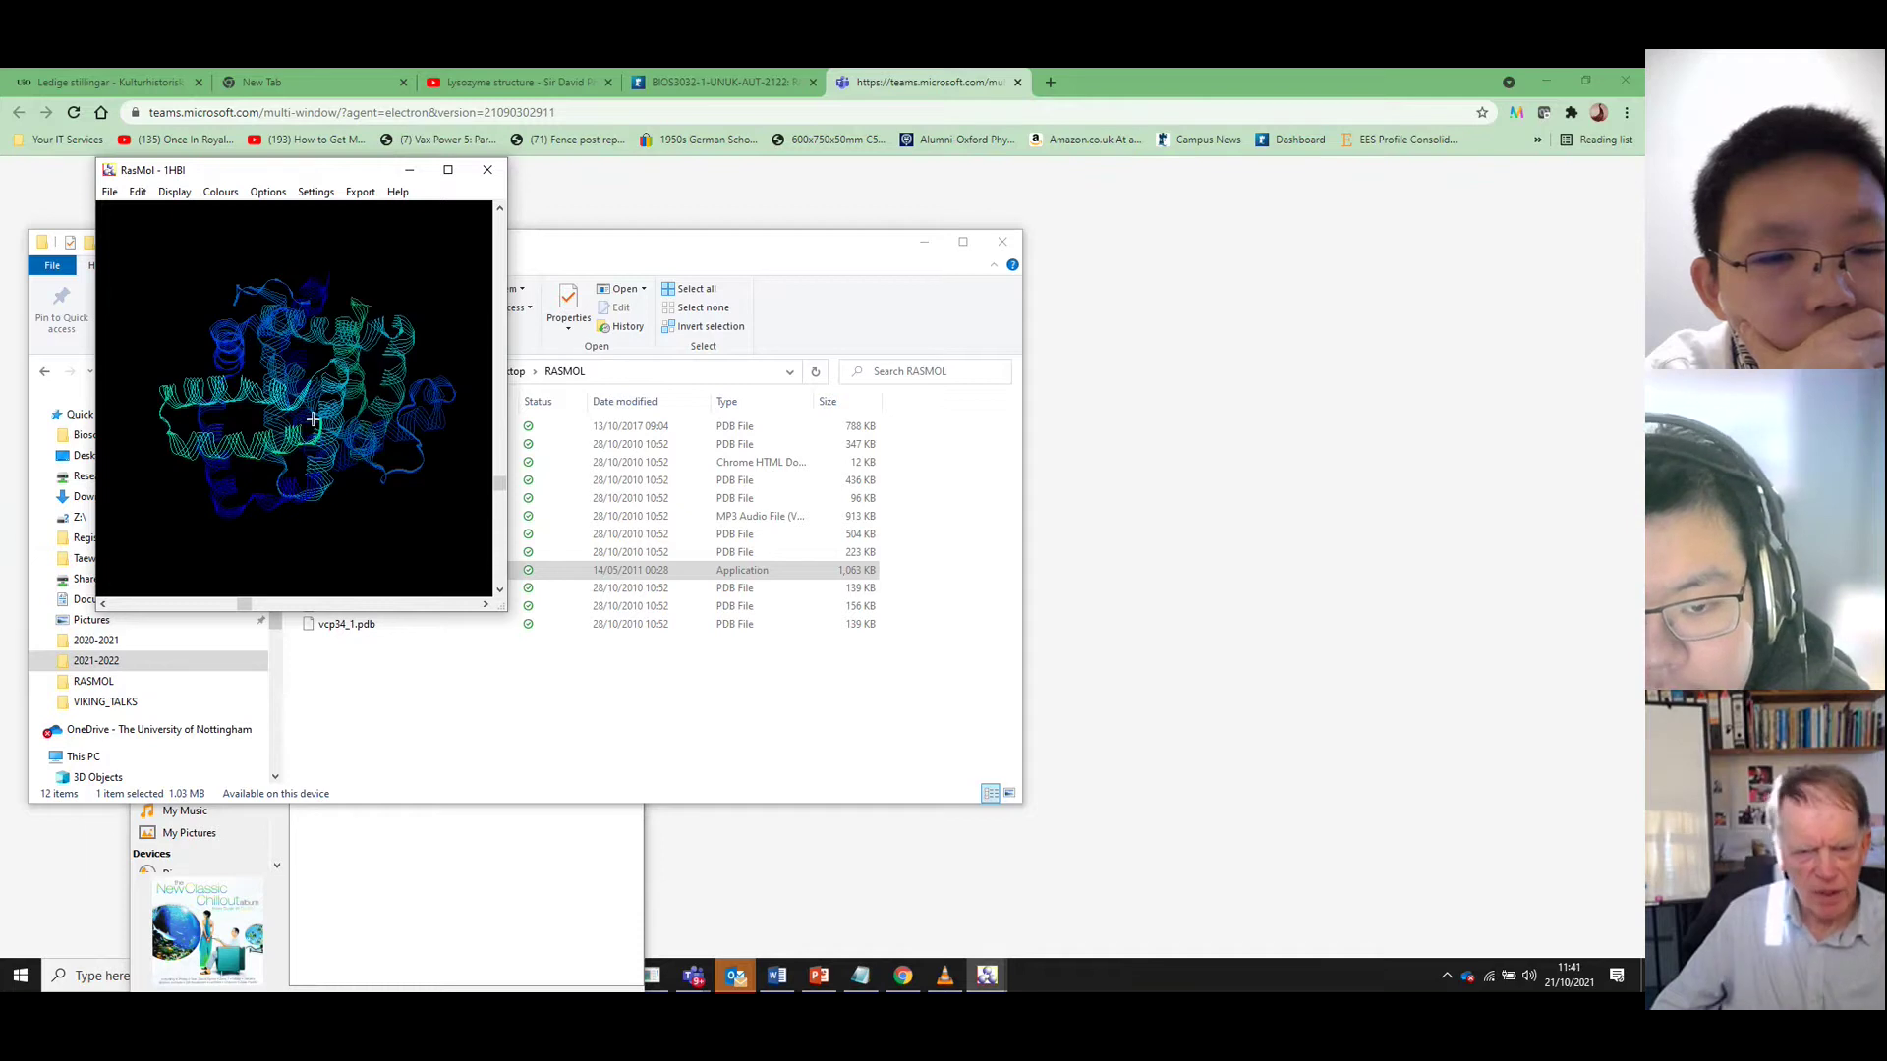
left_click_drag(313, 421, 391, 463)
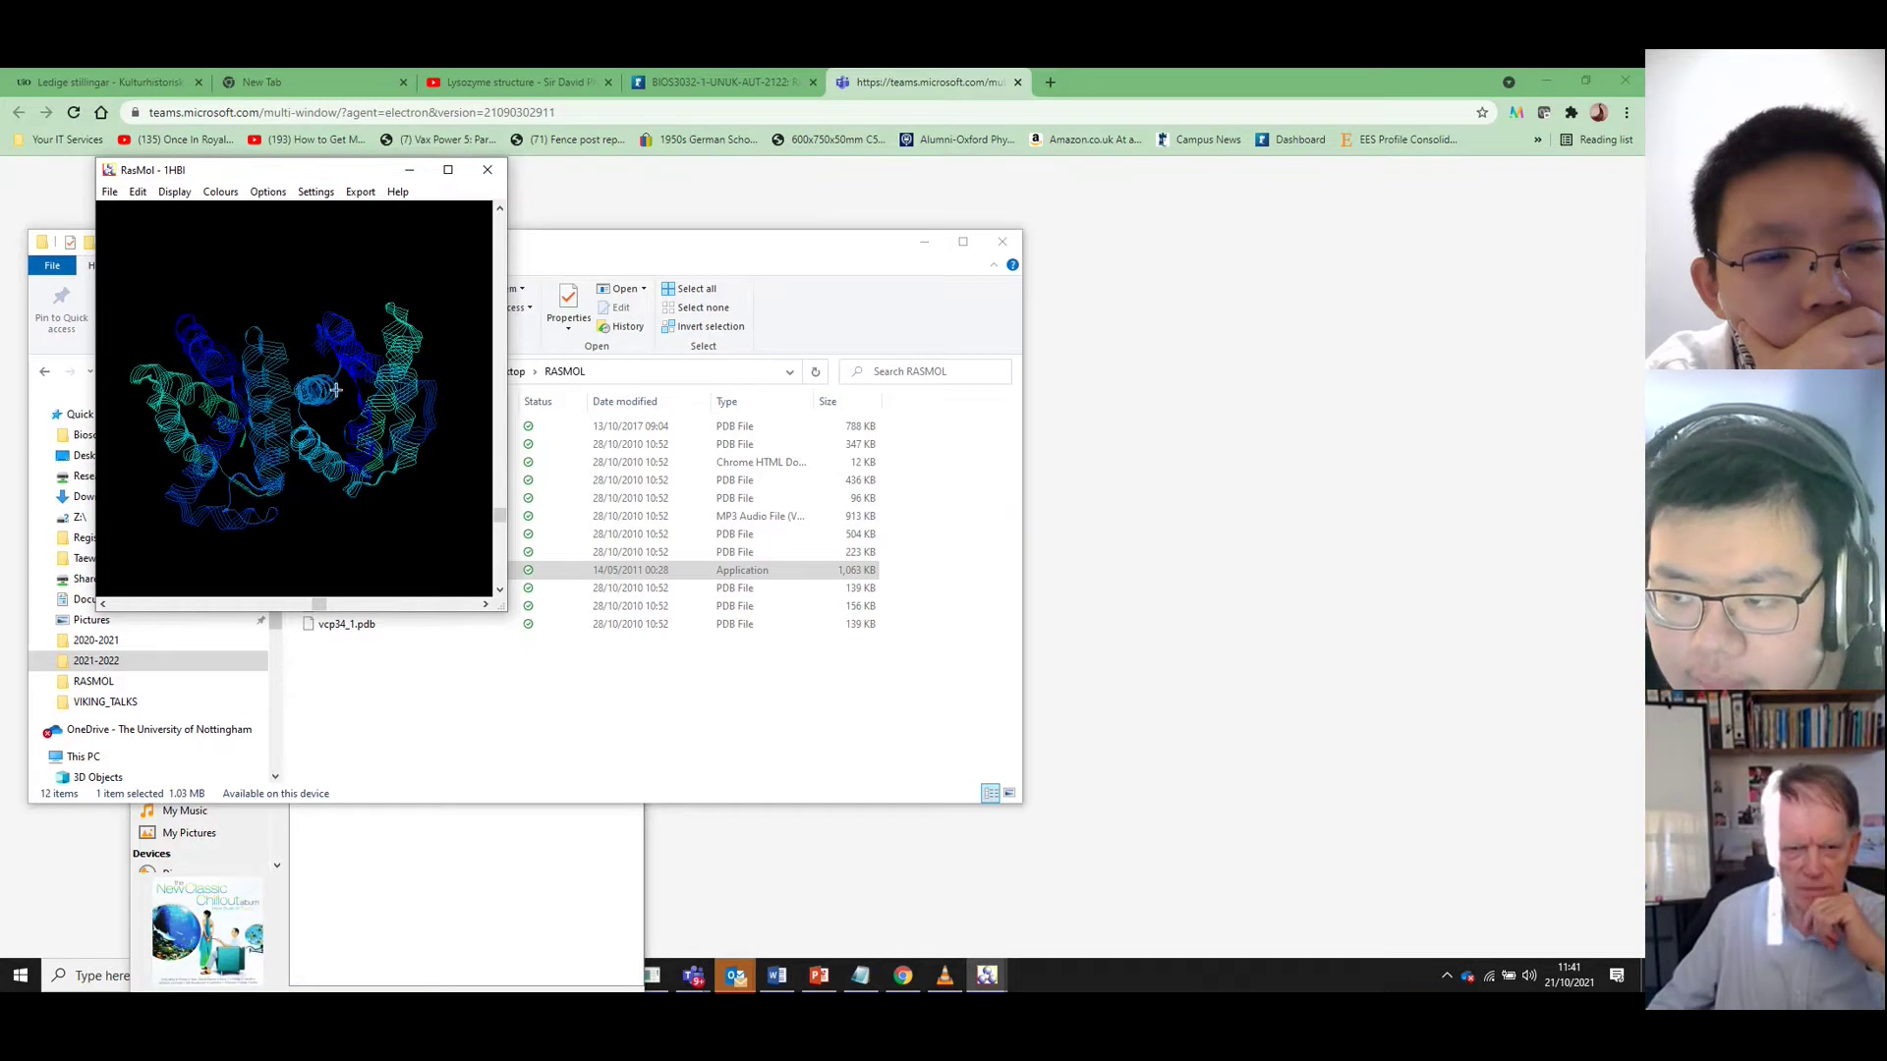
left_click_drag(336, 391, 229, 466)
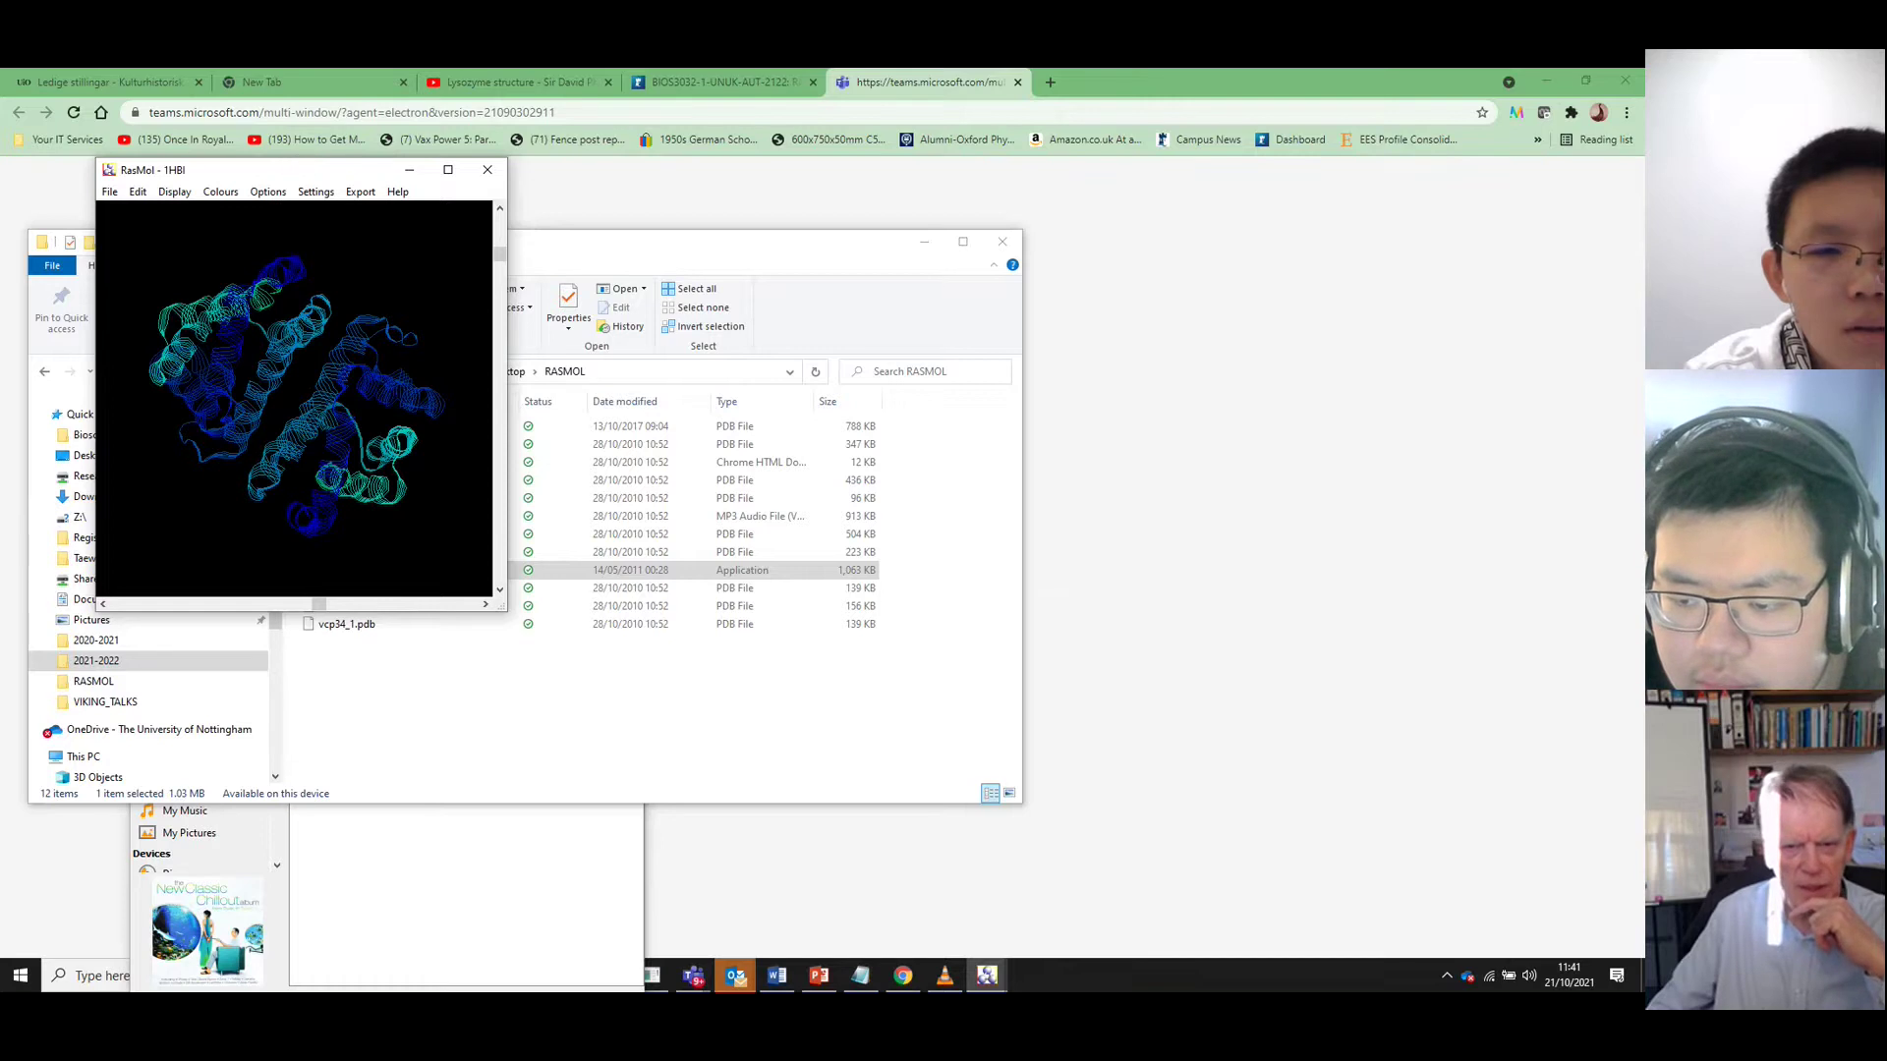
Move the RasMol window clear of the RASMOL file list and select Transfer RNA Yeast.pdb in the folder
left_click_drag(302, 172, 1199, 198)
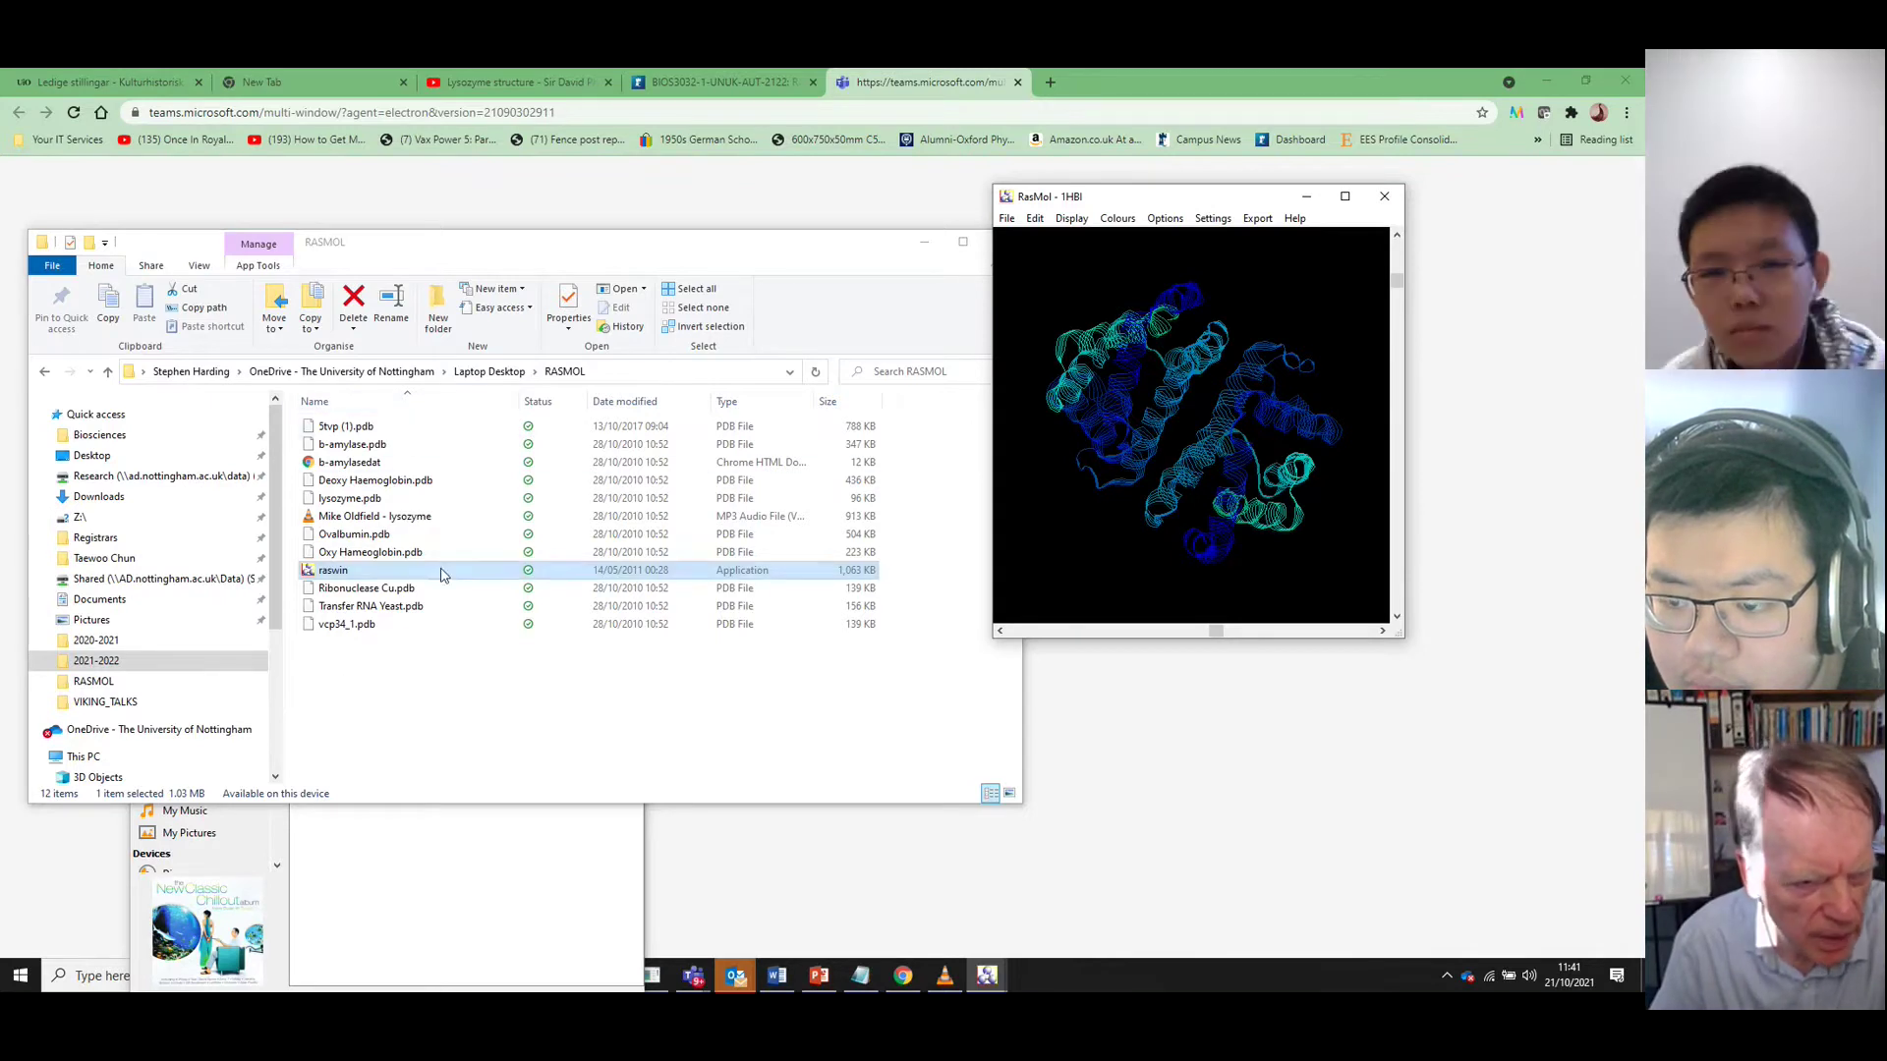
left_click(372, 609)
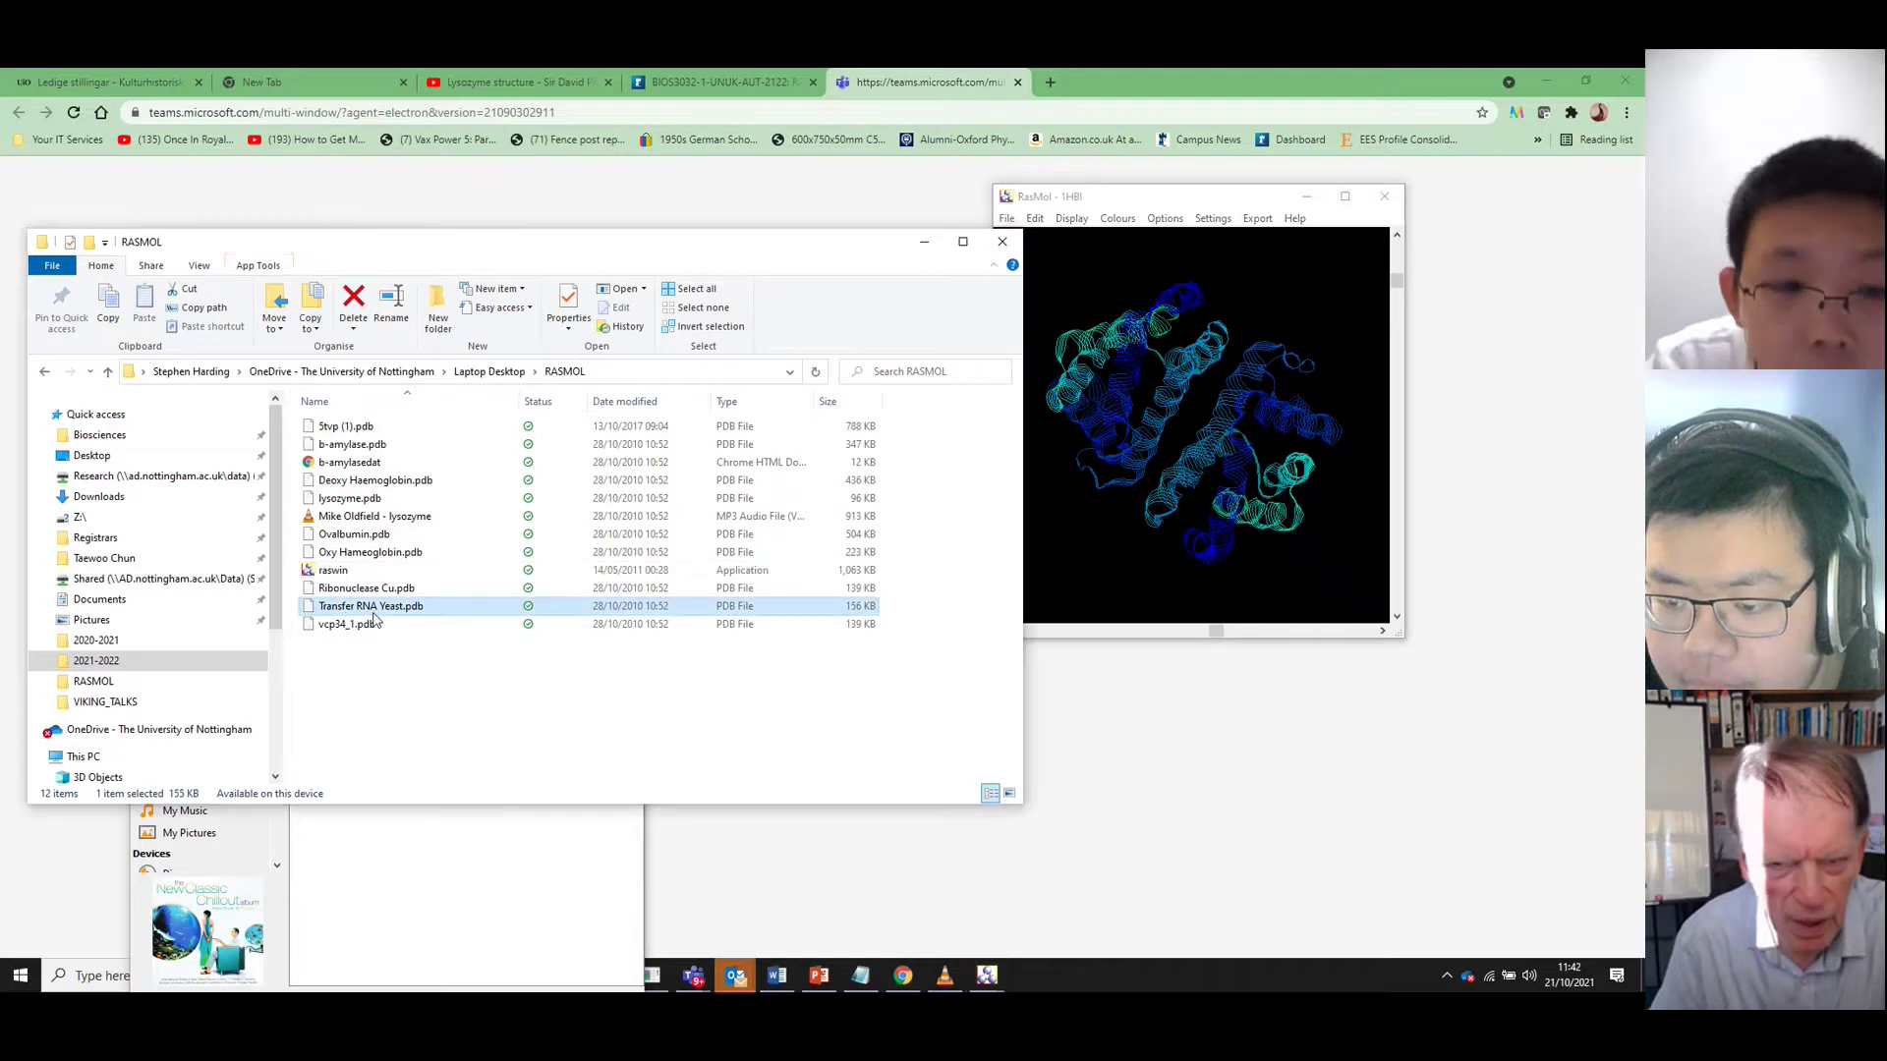
Close the oxyhaemoglobin structure and open Transfer RNA Yeast.pdb from the RASMOL folder
left_click(1007, 219)
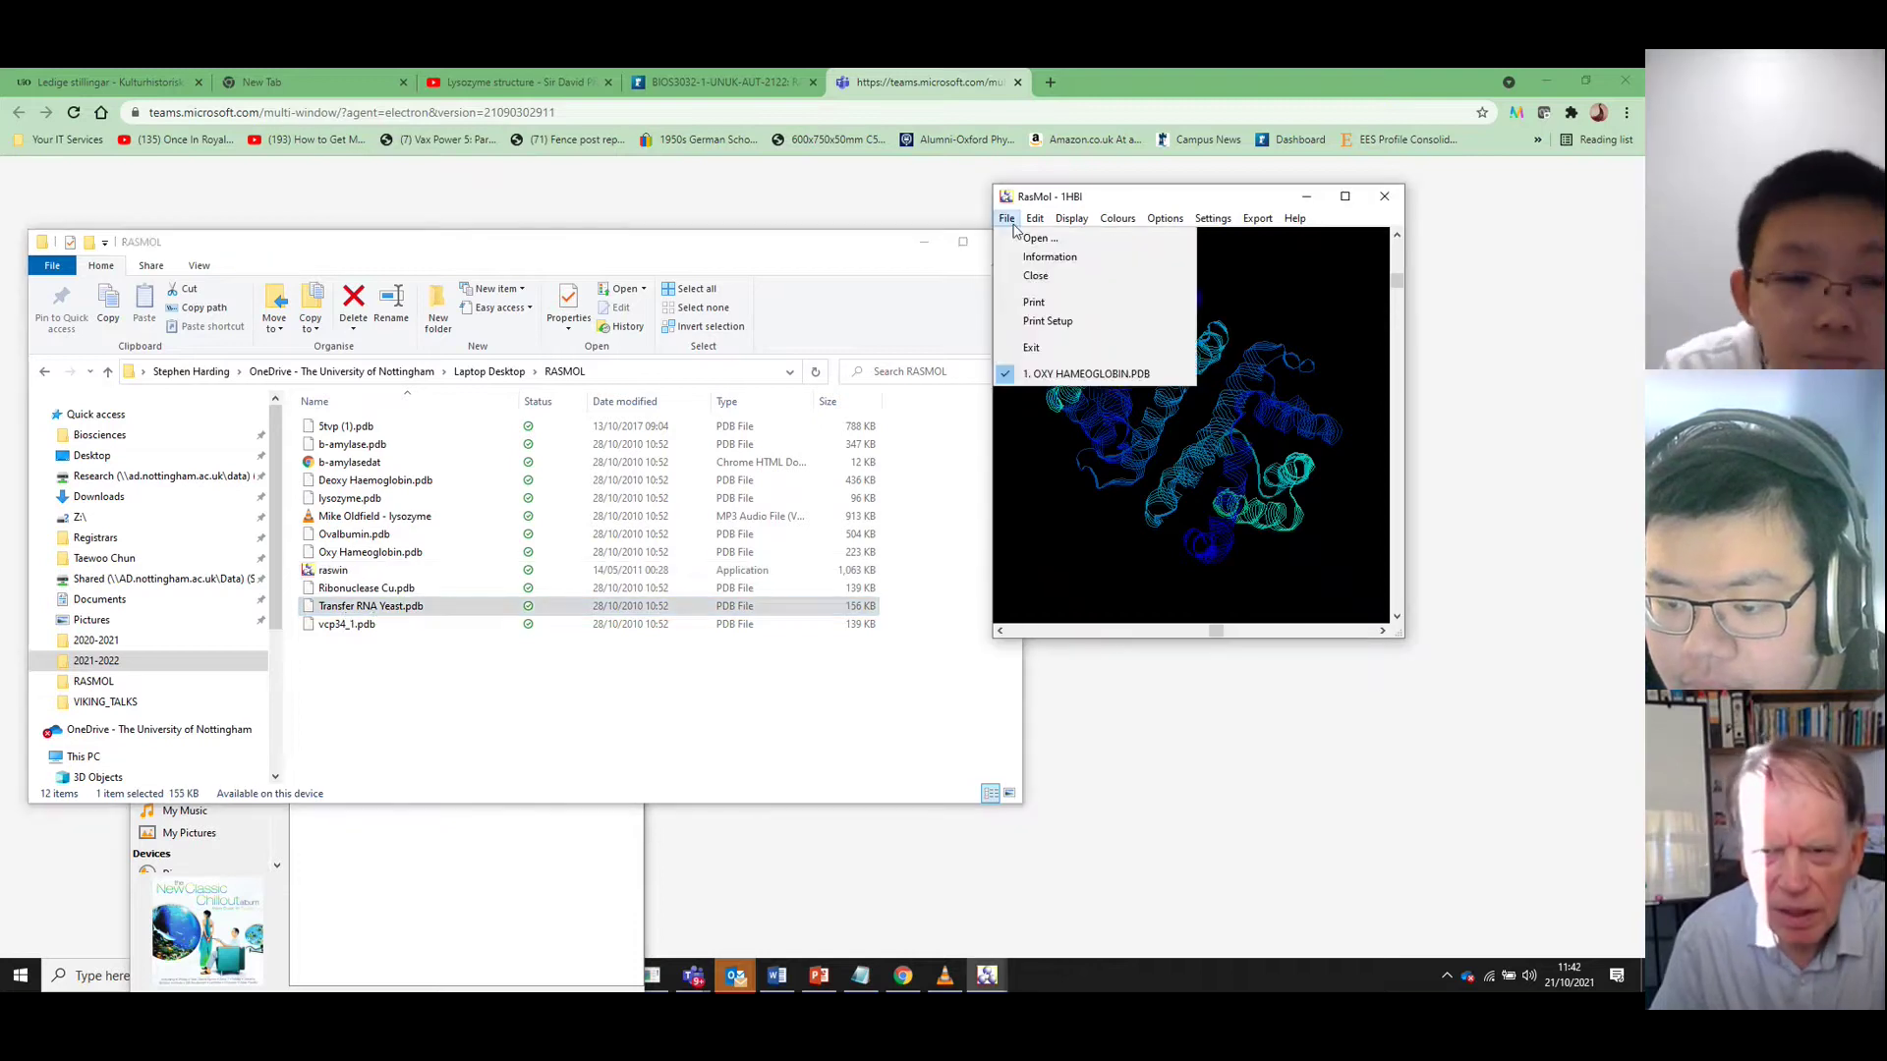
left_click(1032, 281)
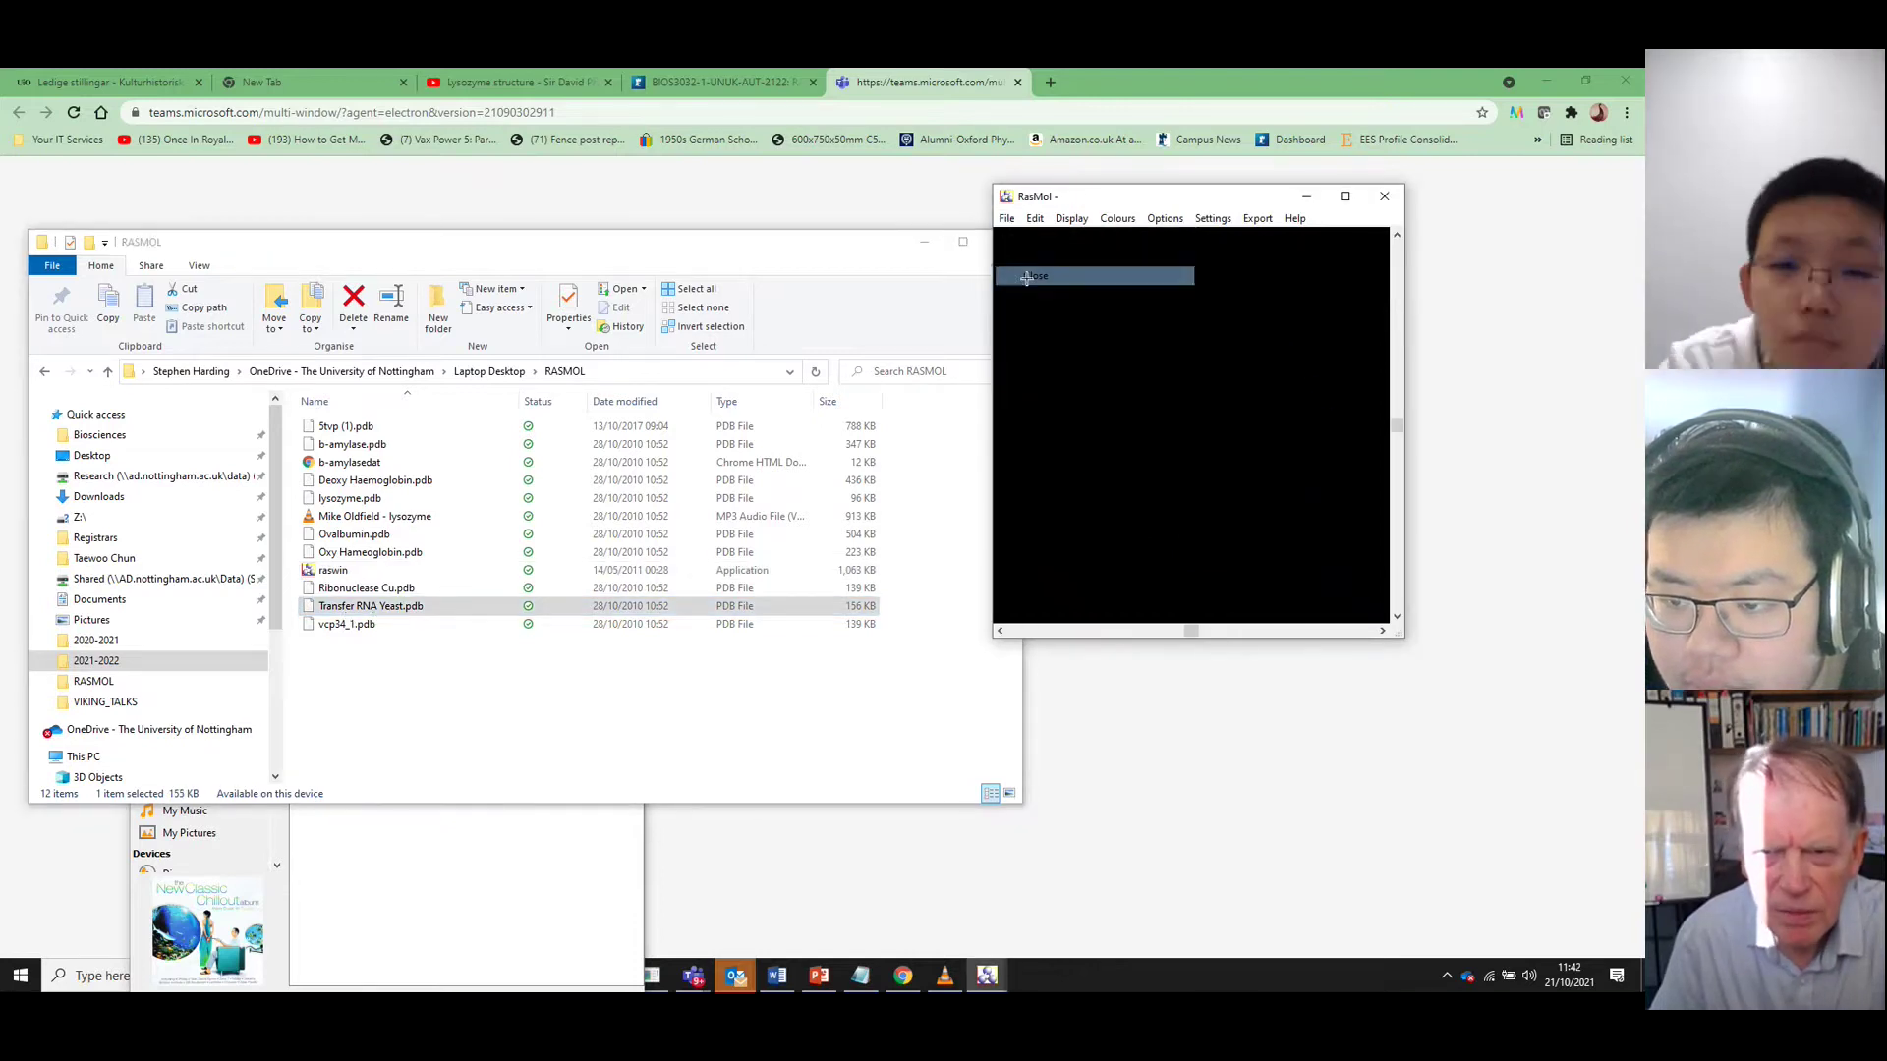
left_click(1008, 220)
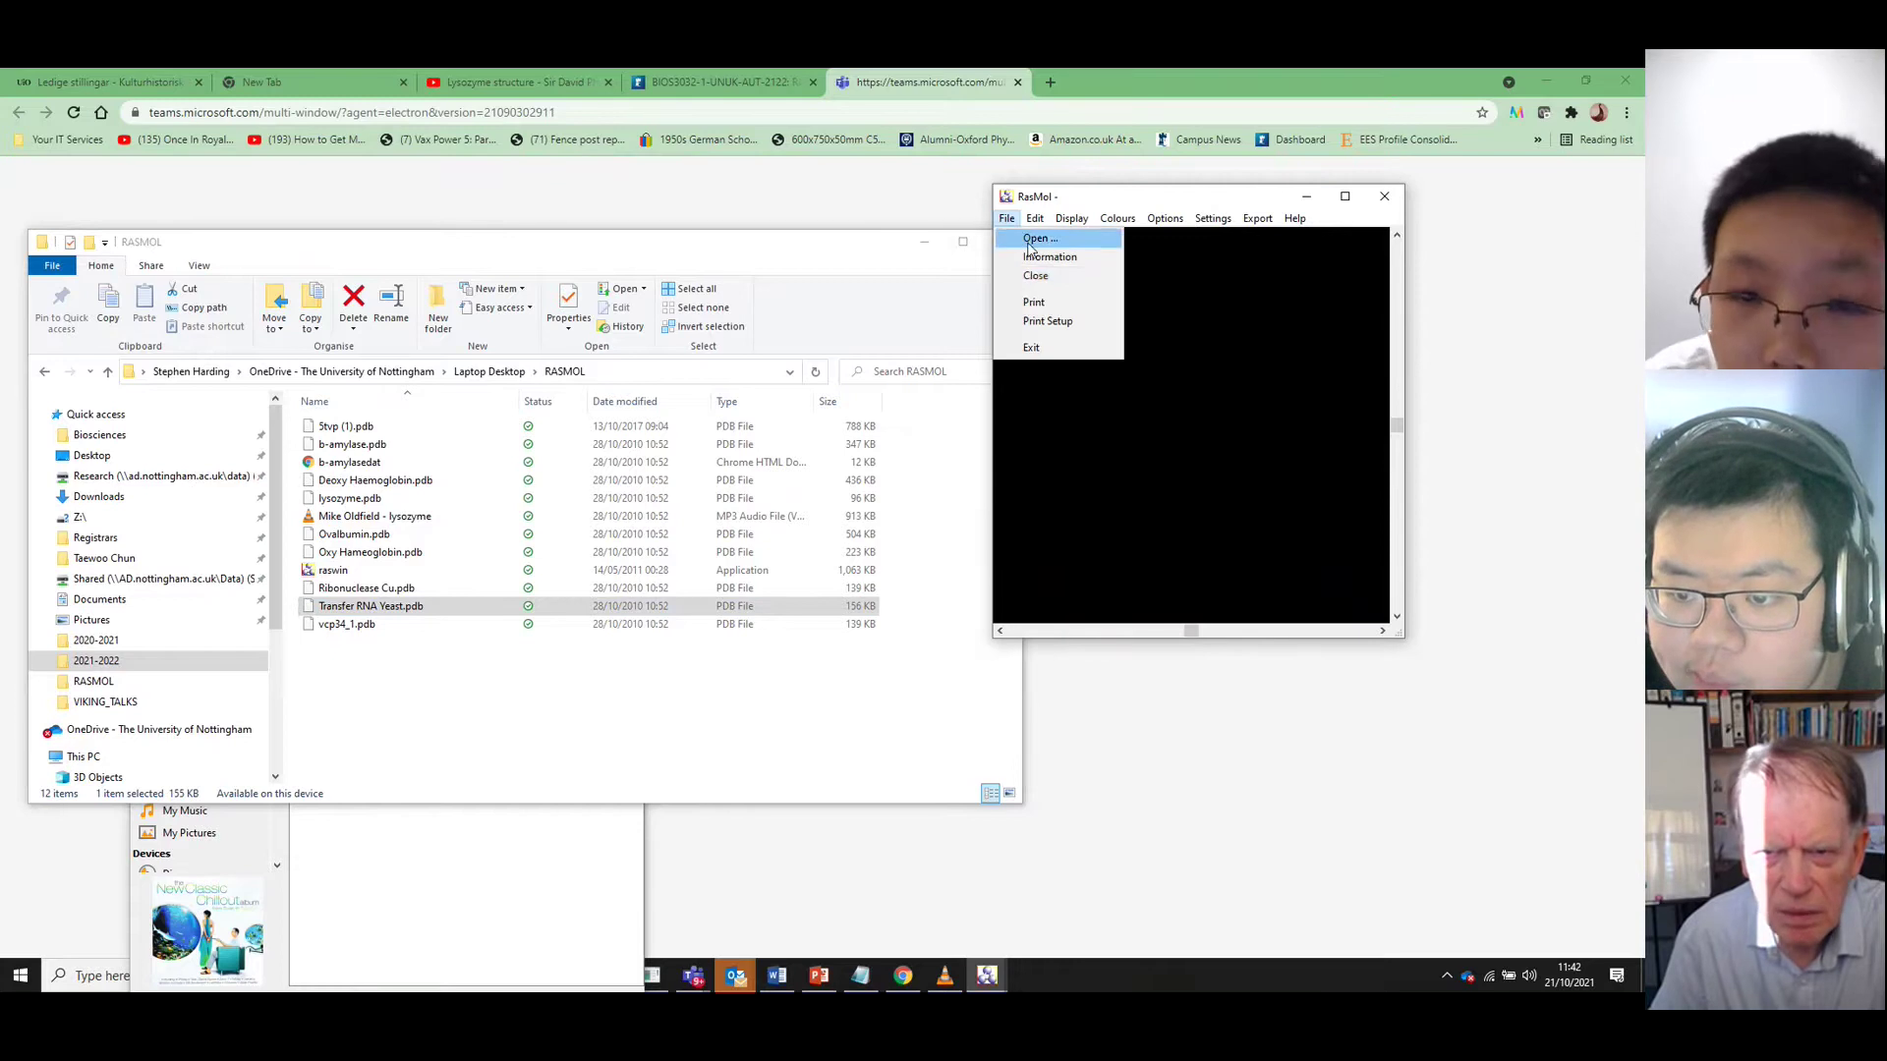
left_click(1032, 240)
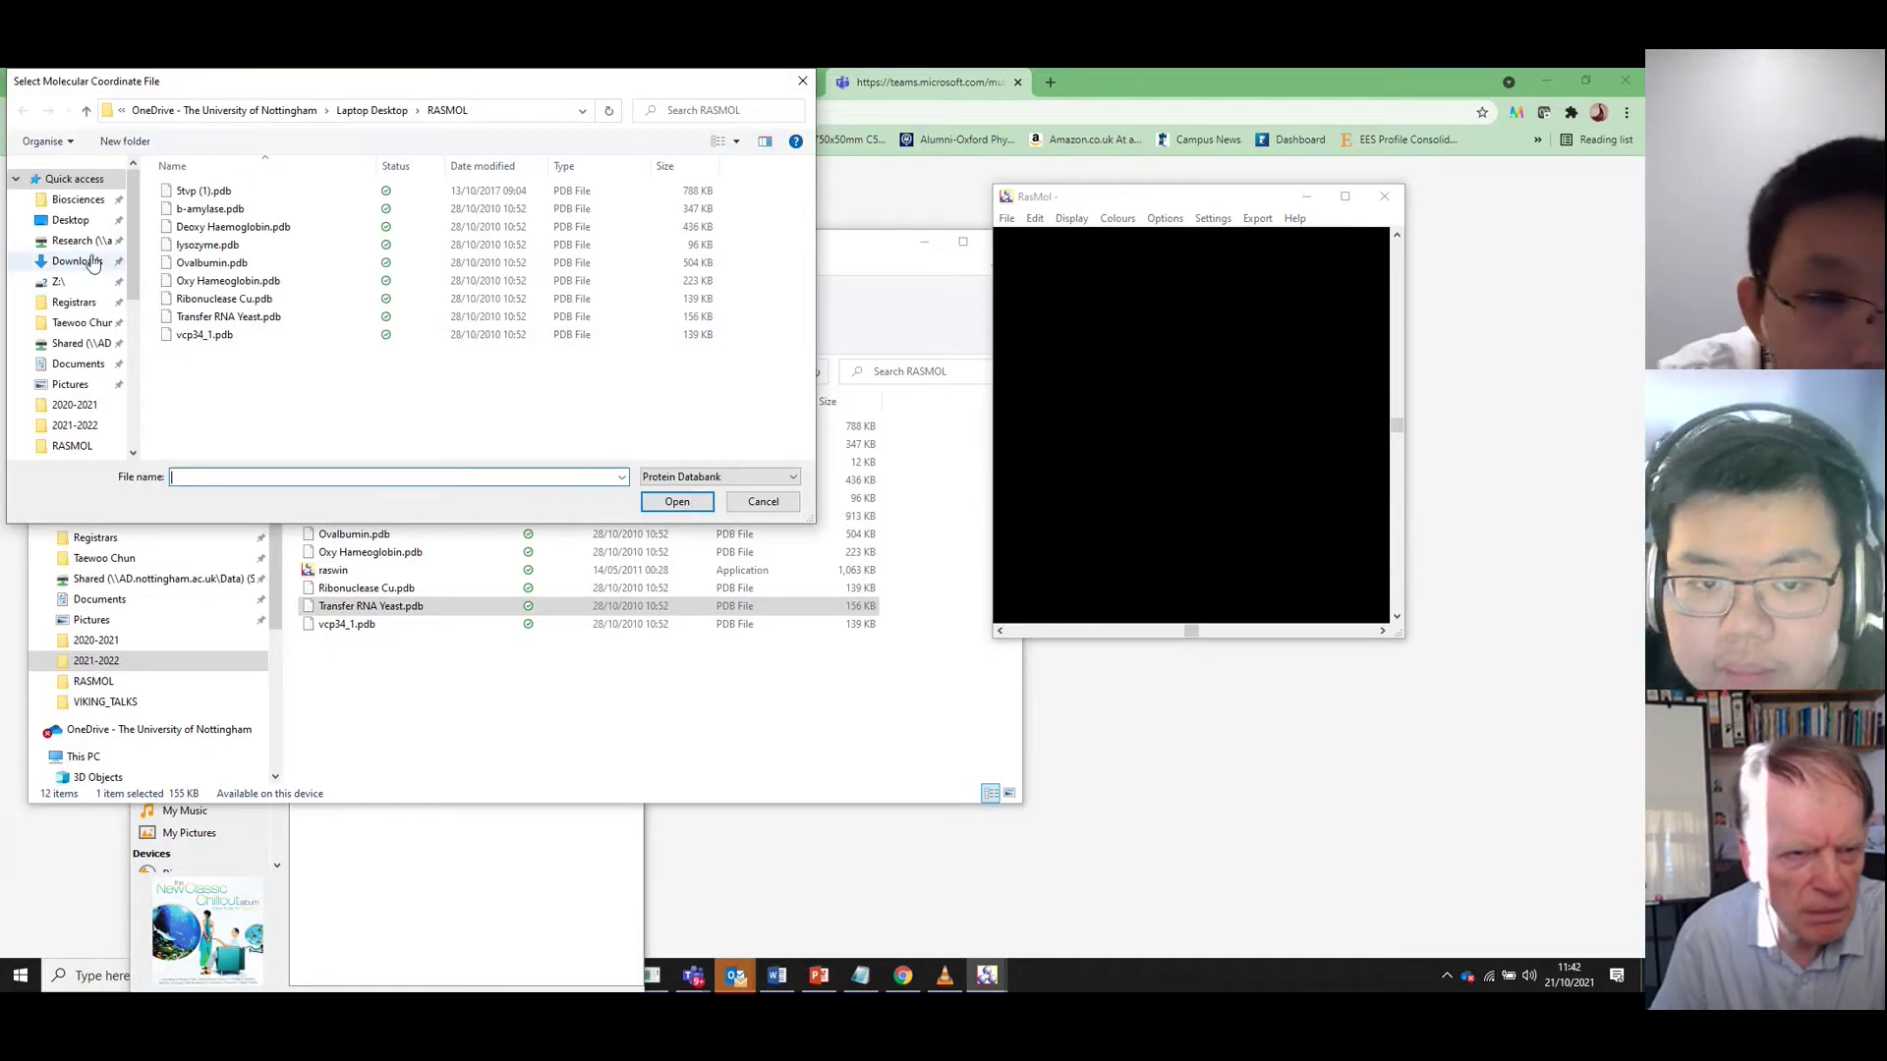
left_click(236, 316)
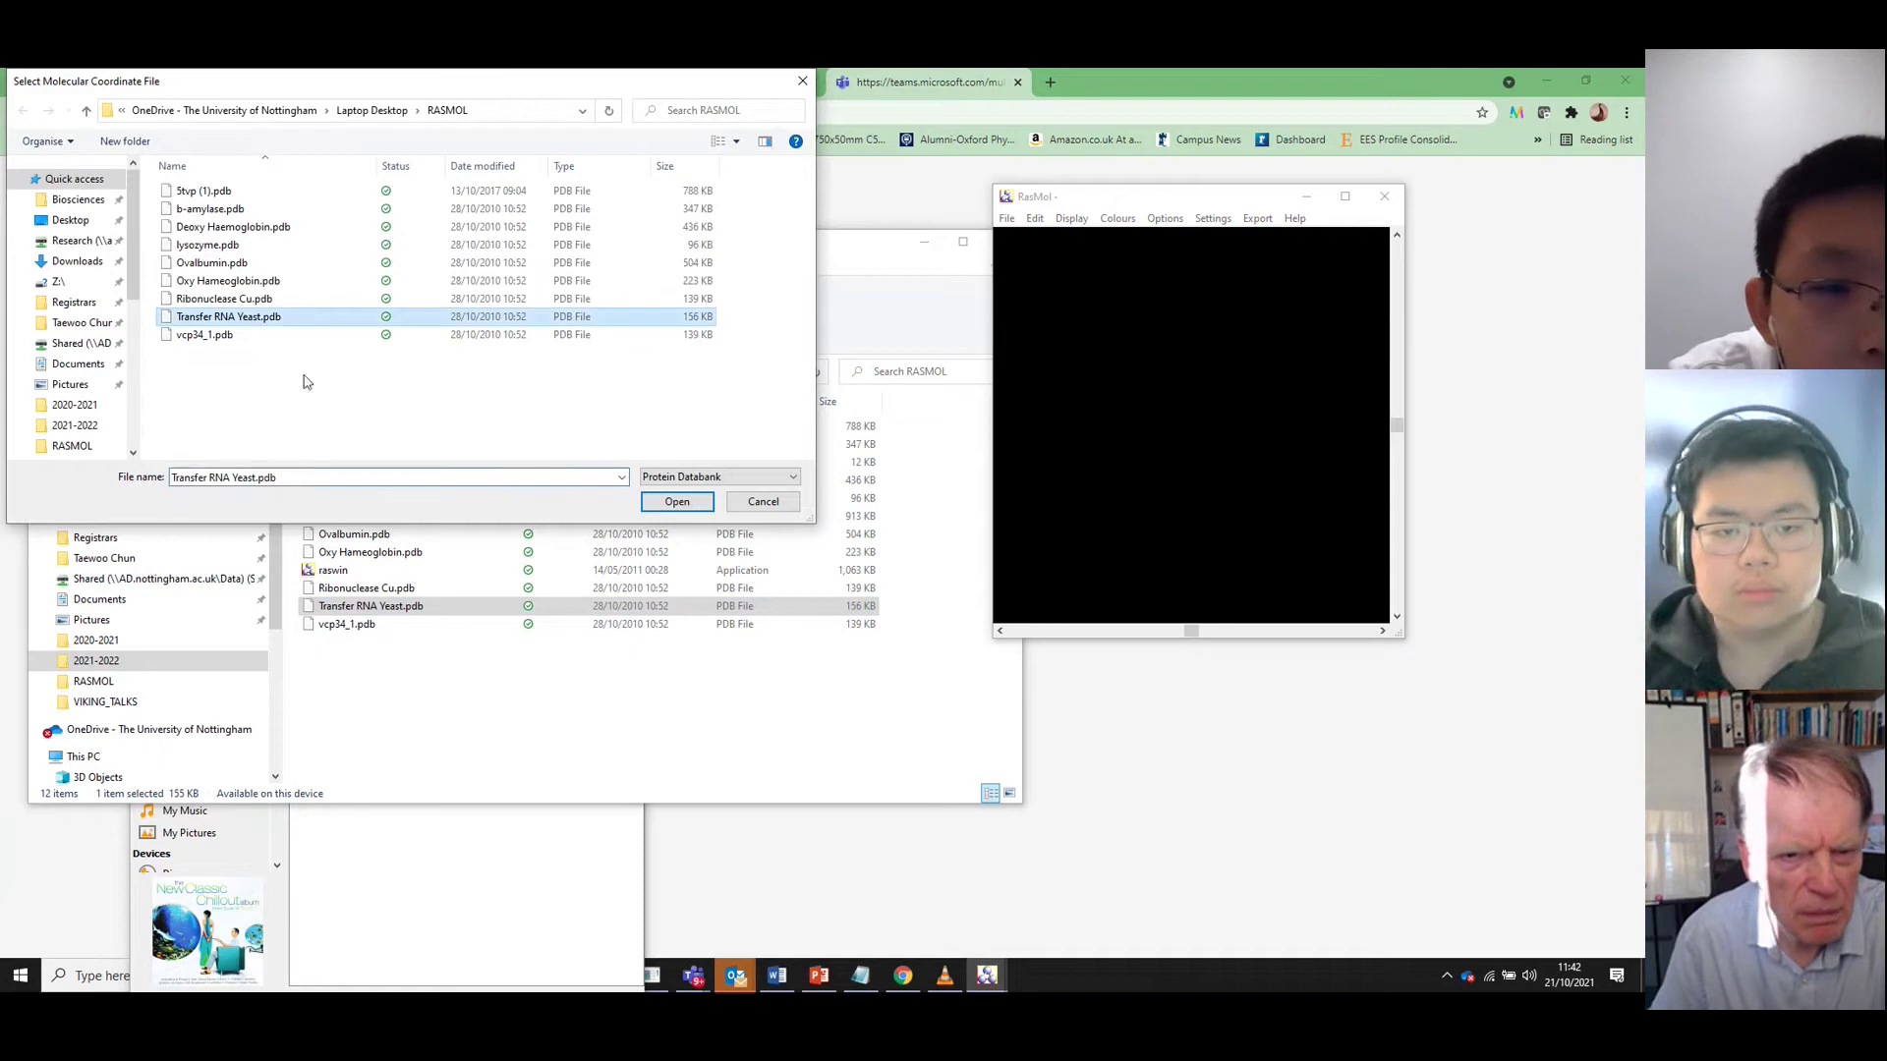
left_click(692, 507)
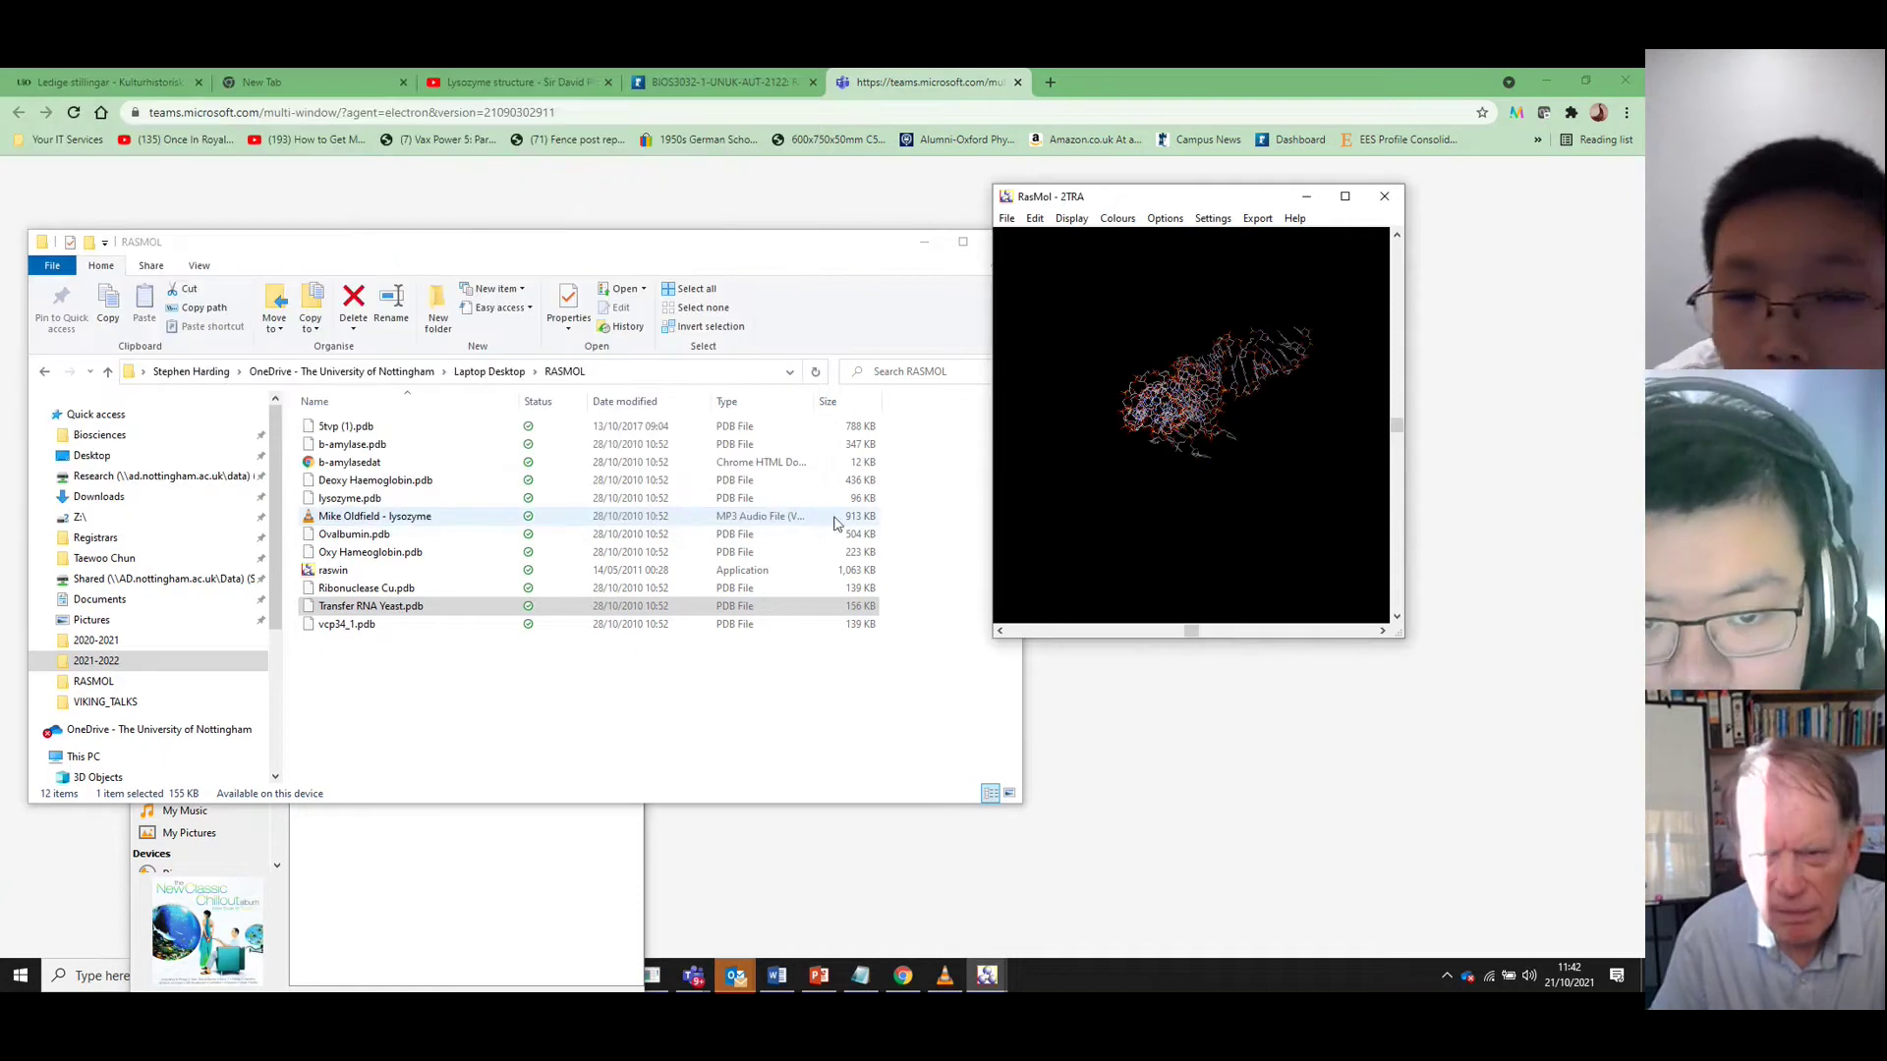
Rotate the transfer RNA wireframe to examine its folded shape and base pairs from several angles
left_click_drag(1194, 385, 1237, 346)
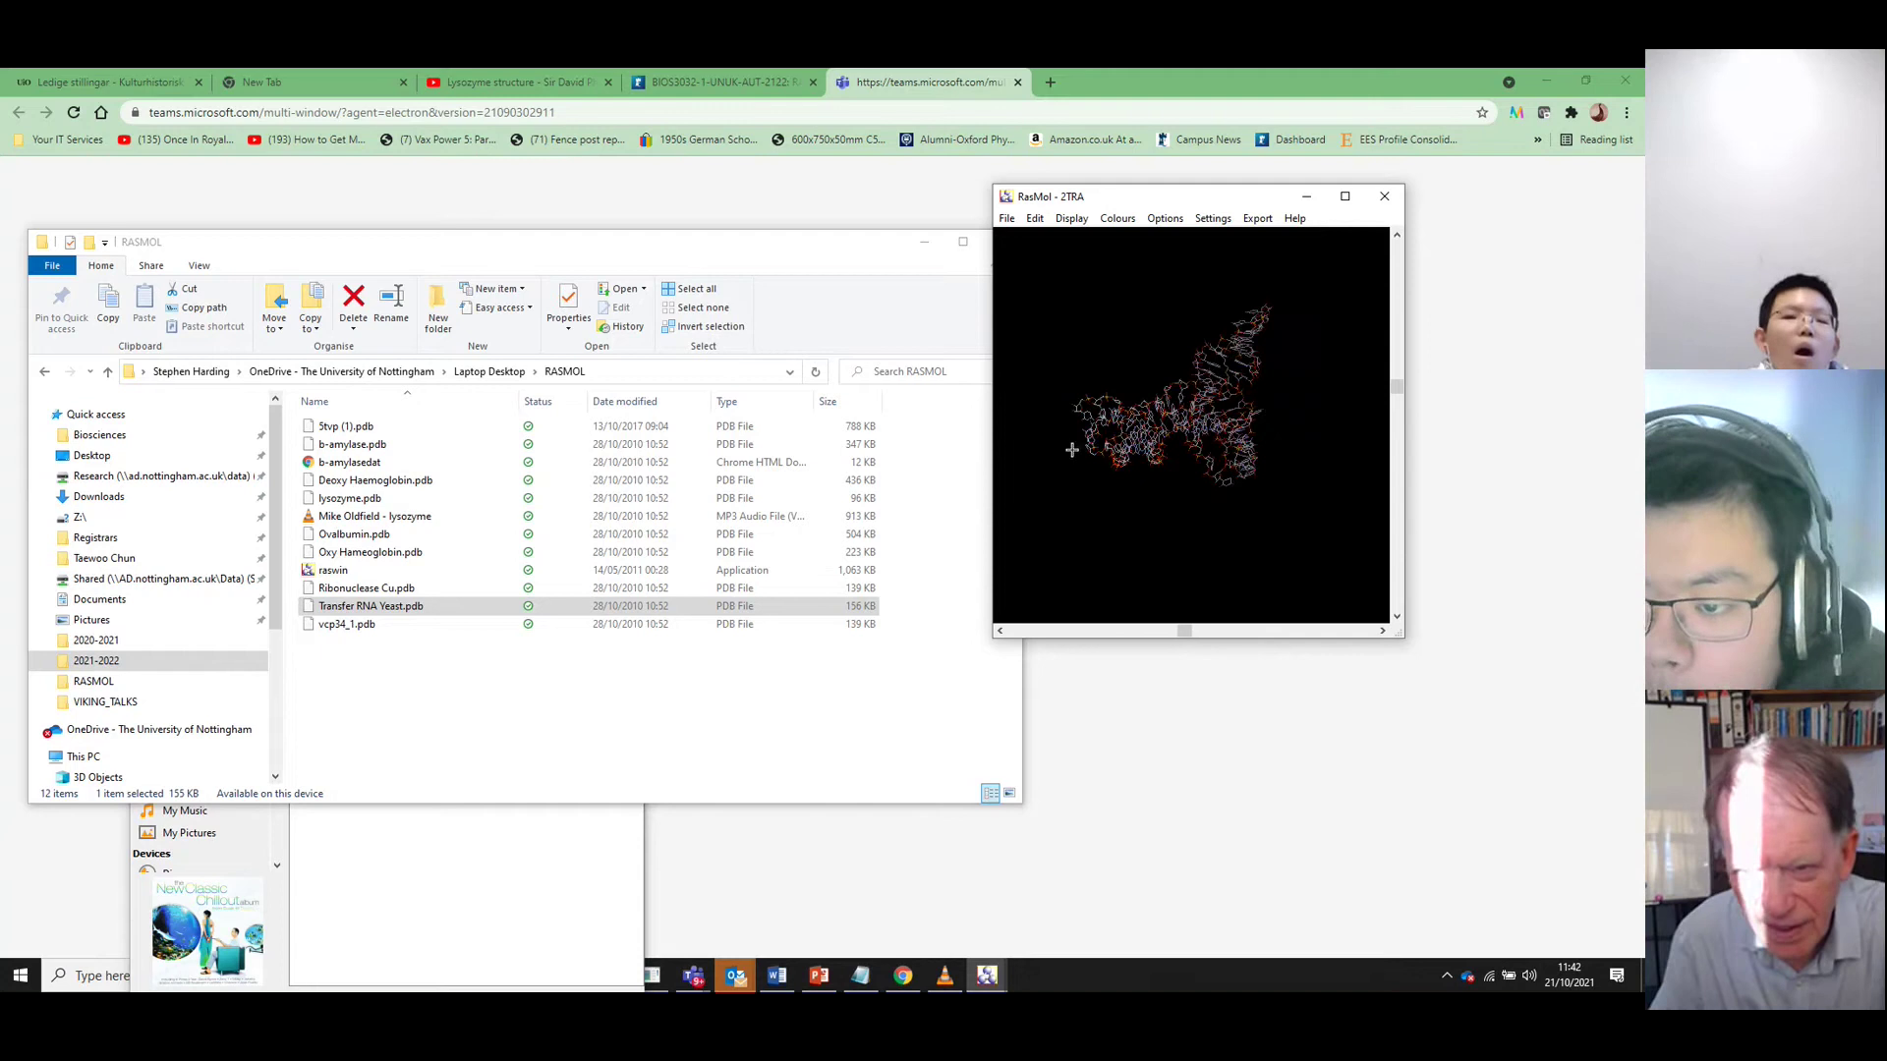
left_click_drag(1085, 435, 1196, 563)
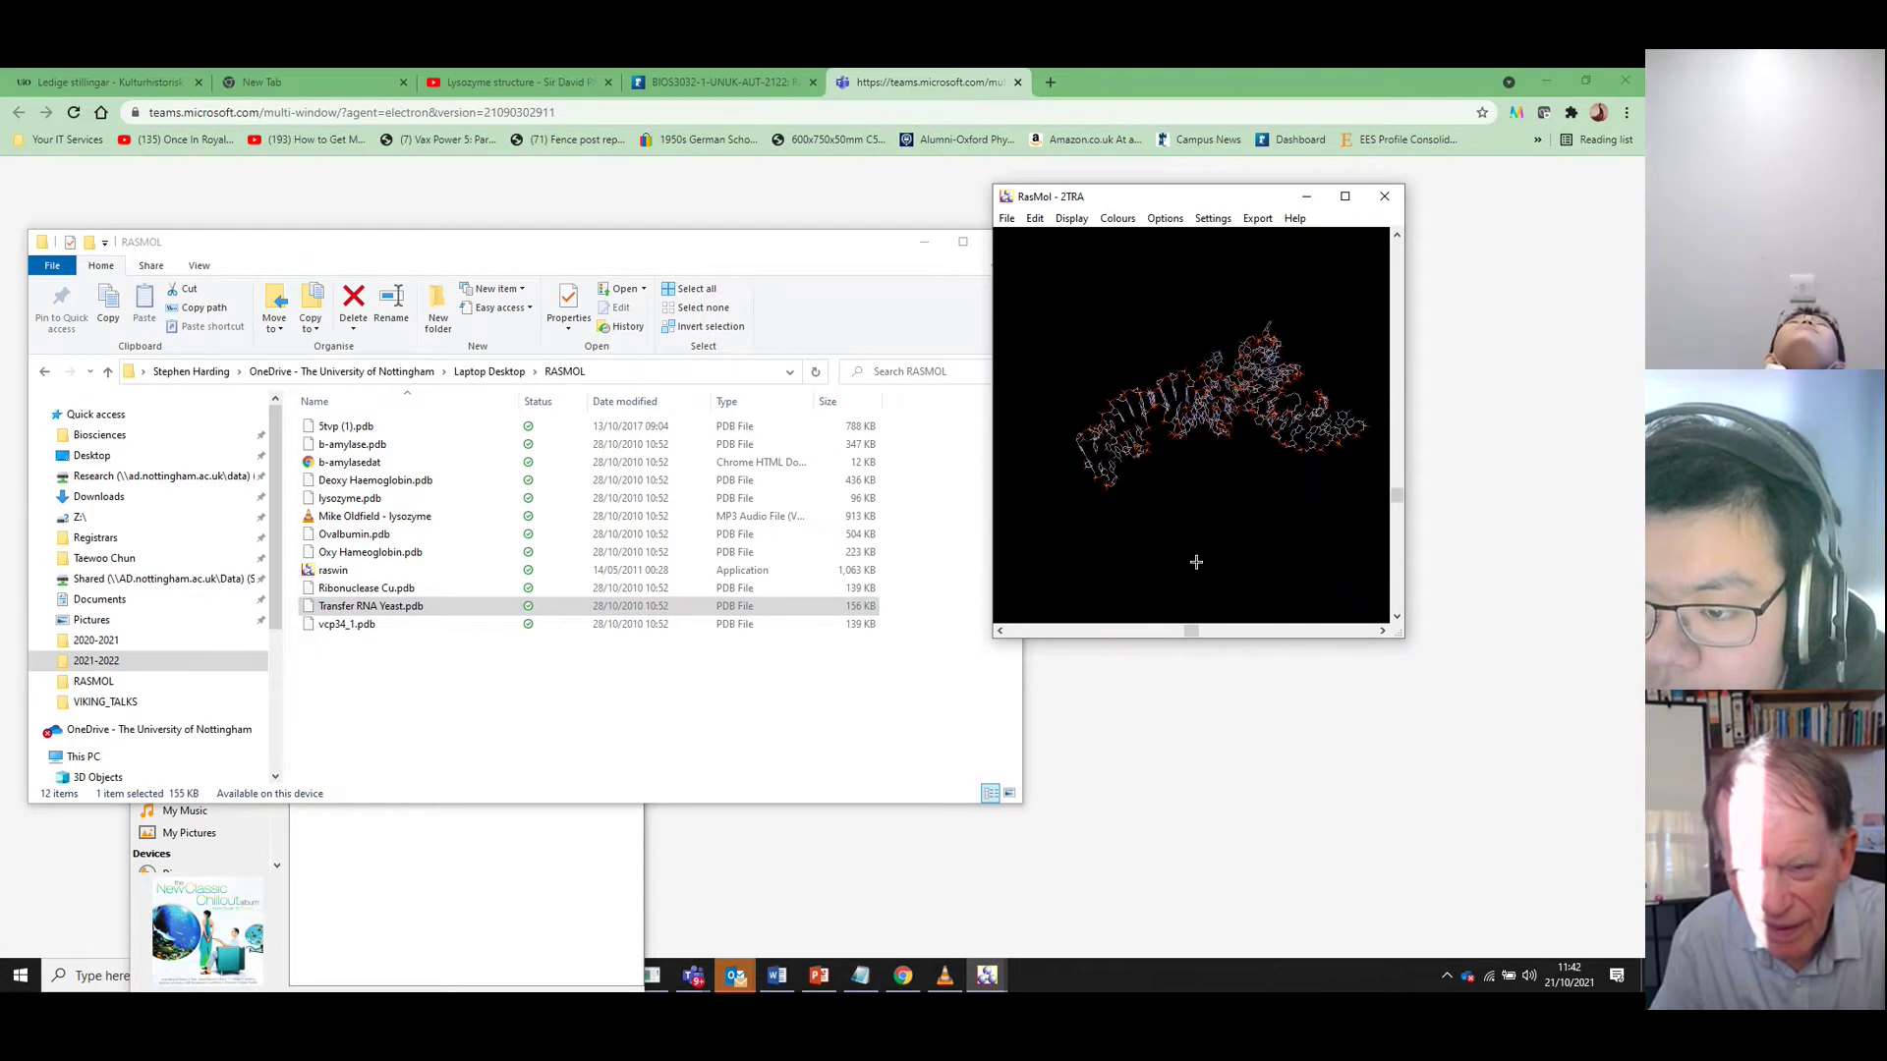
left_click_drag(1096, 478, 1163, 548)
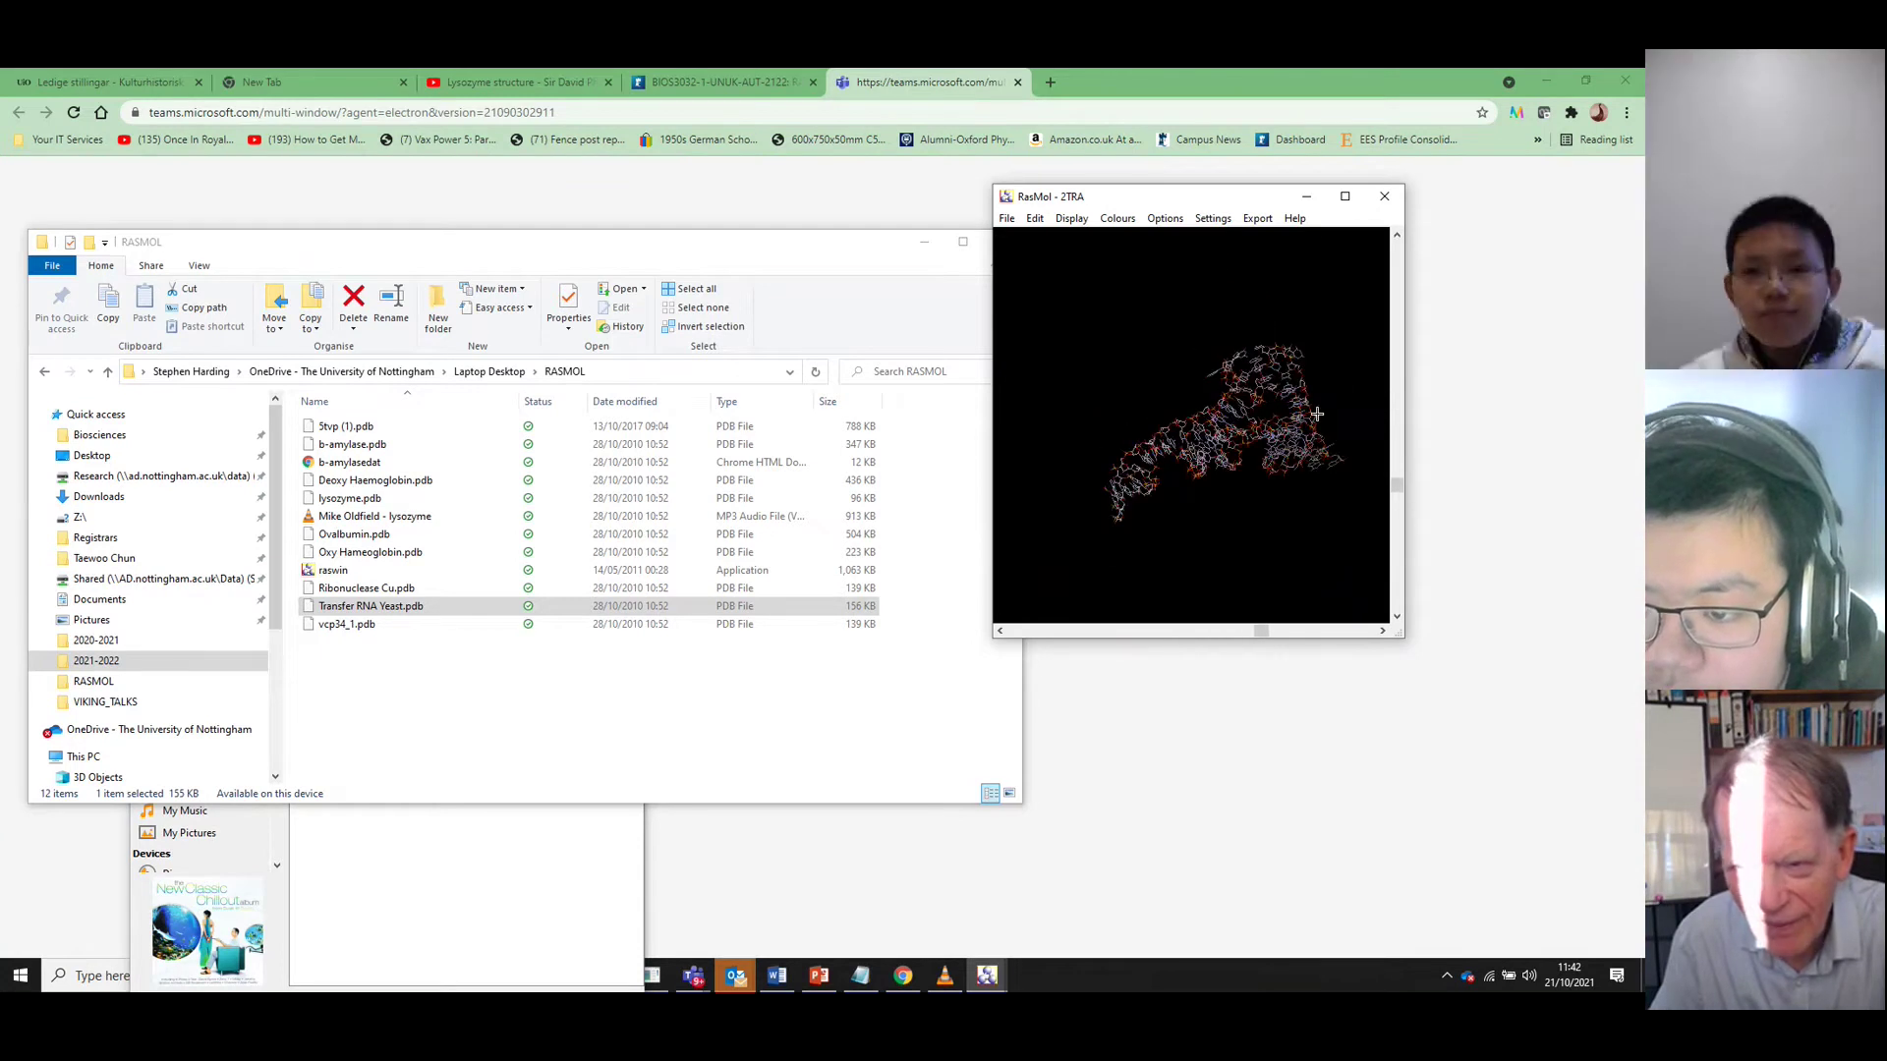
left_click_drag(1317, 414, 1203, 309)
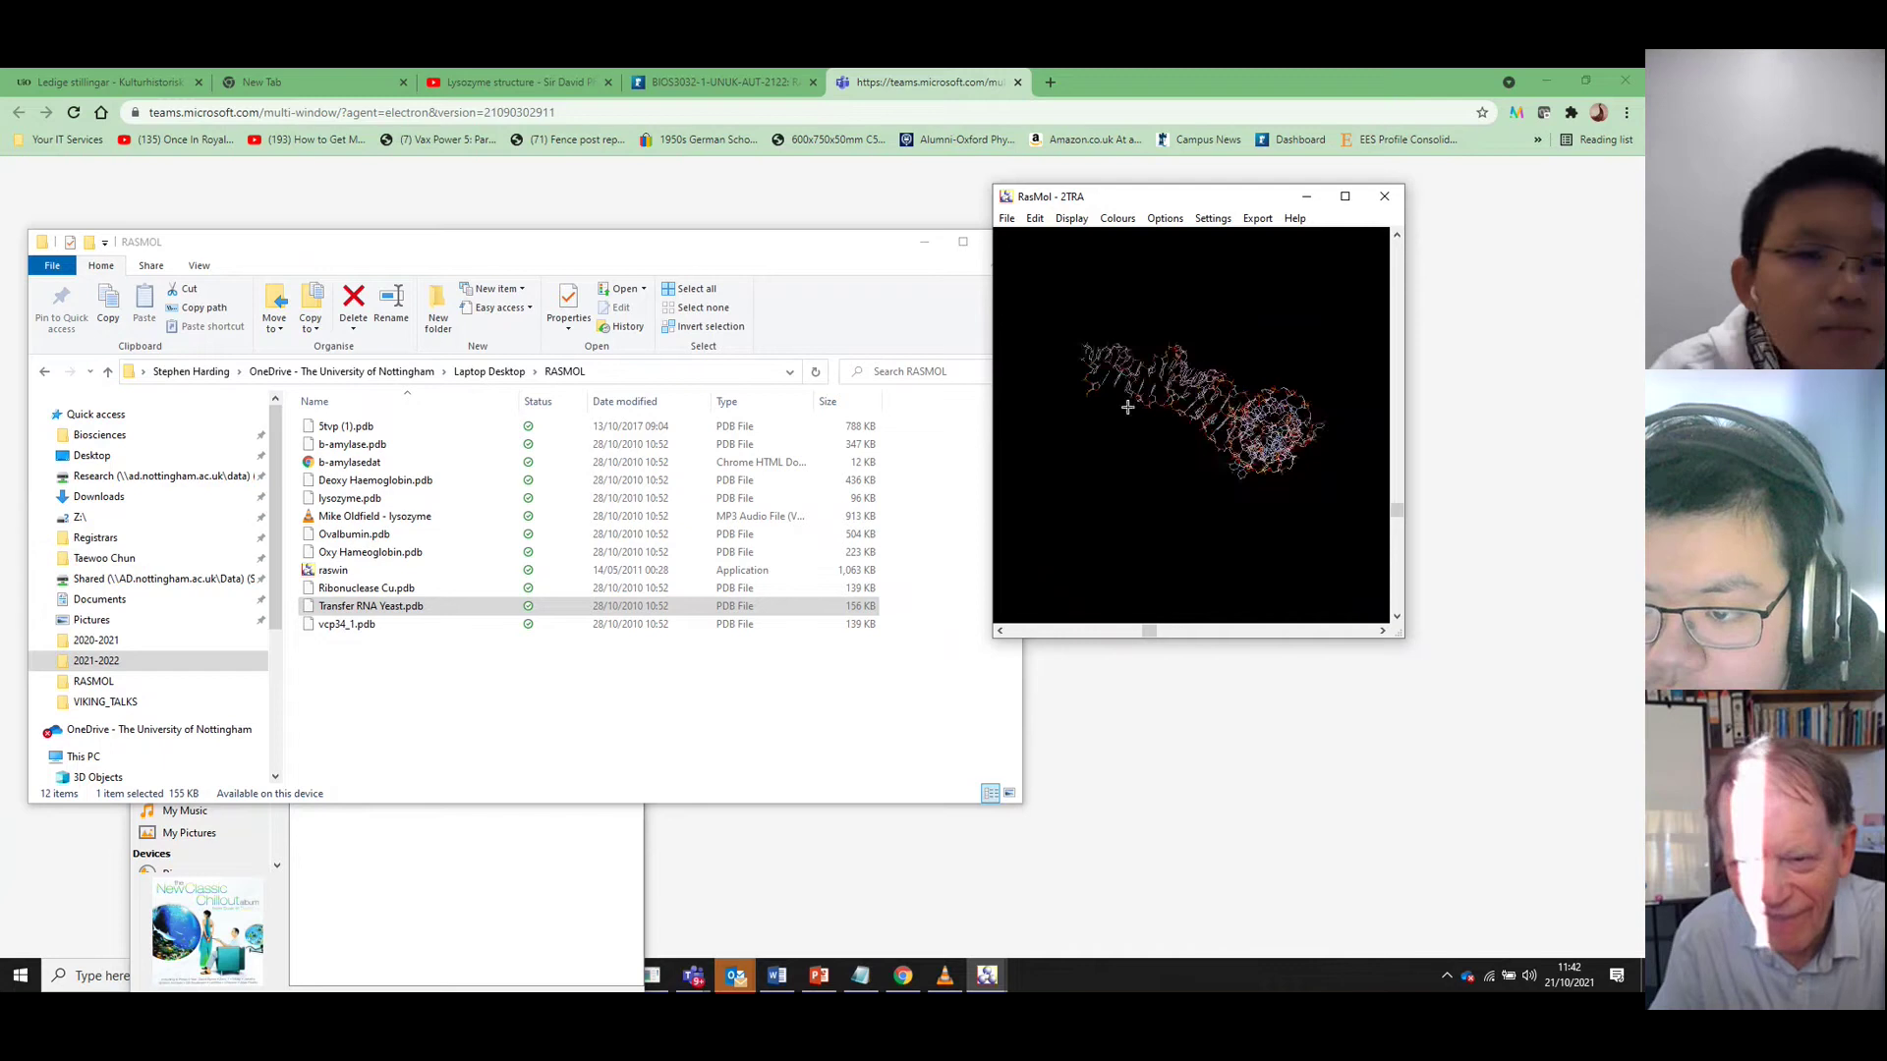
left_click_drag(1128, 407, 1248, 541)
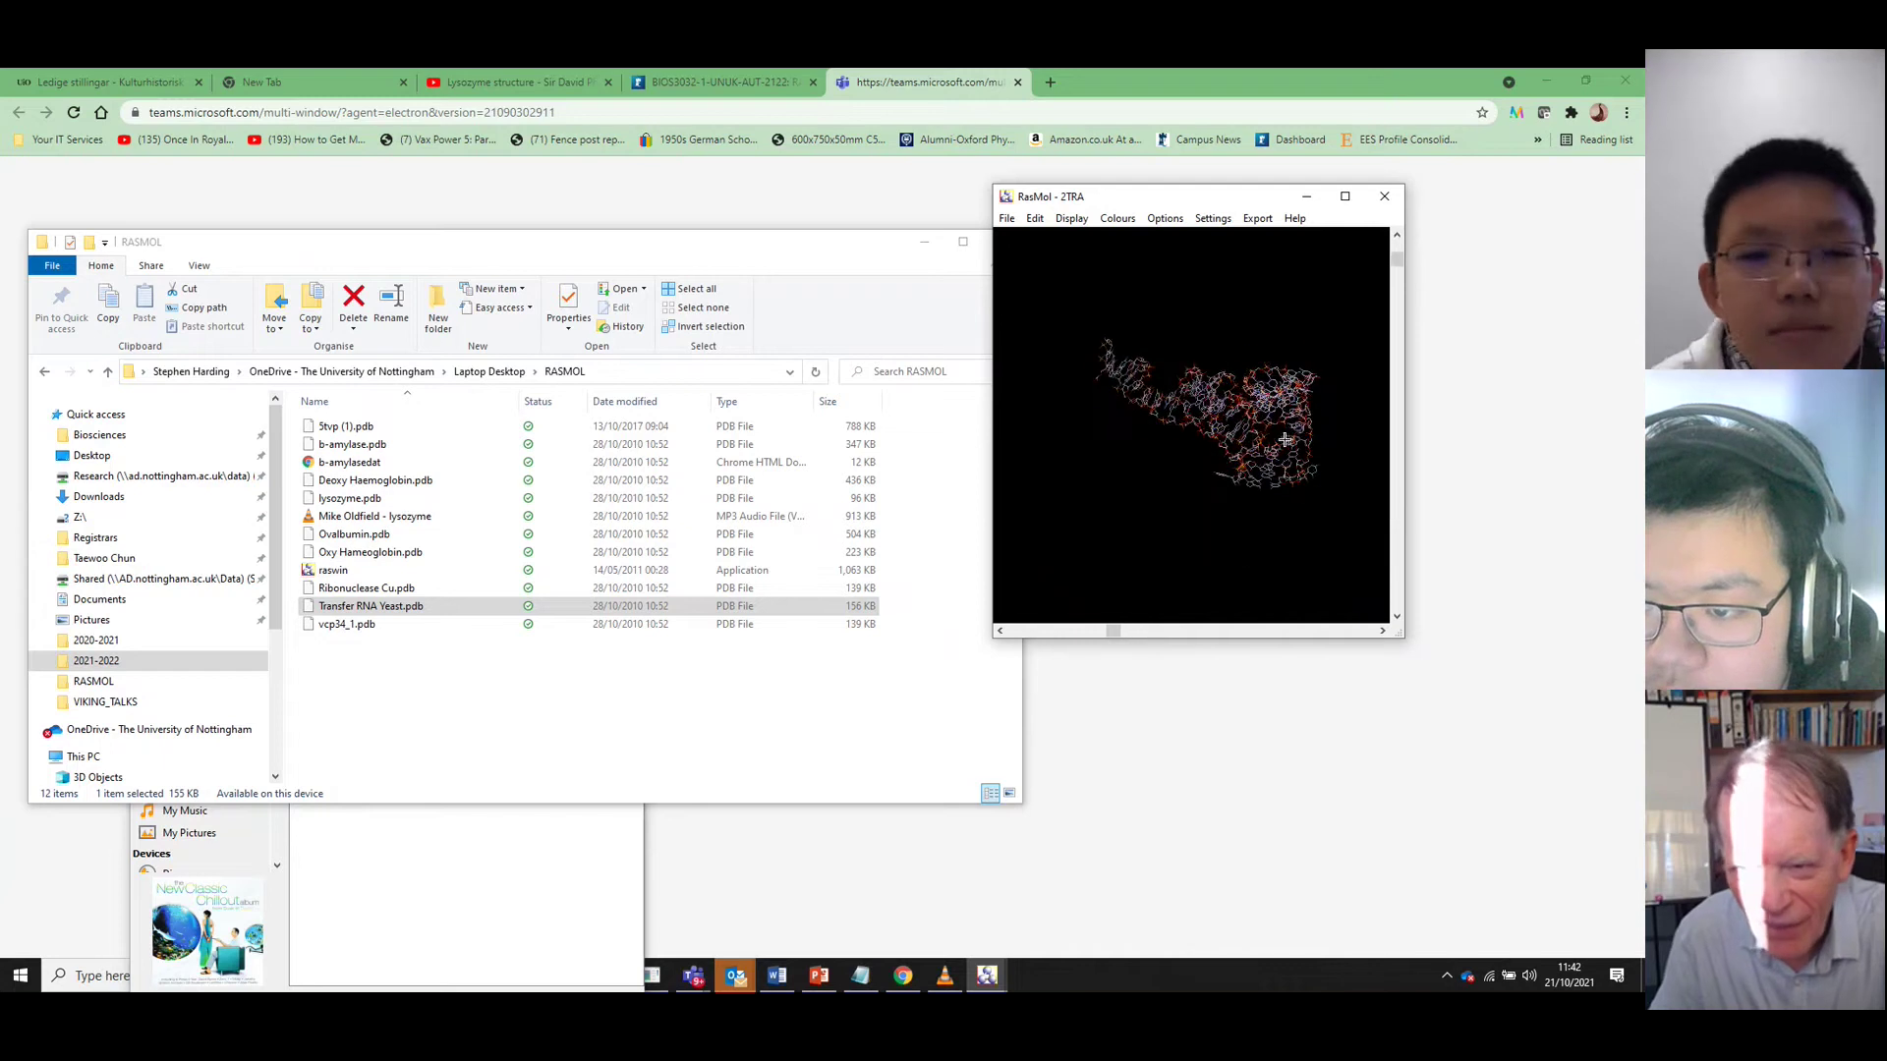
left_click_drag(1286, 442, 1226, 283)
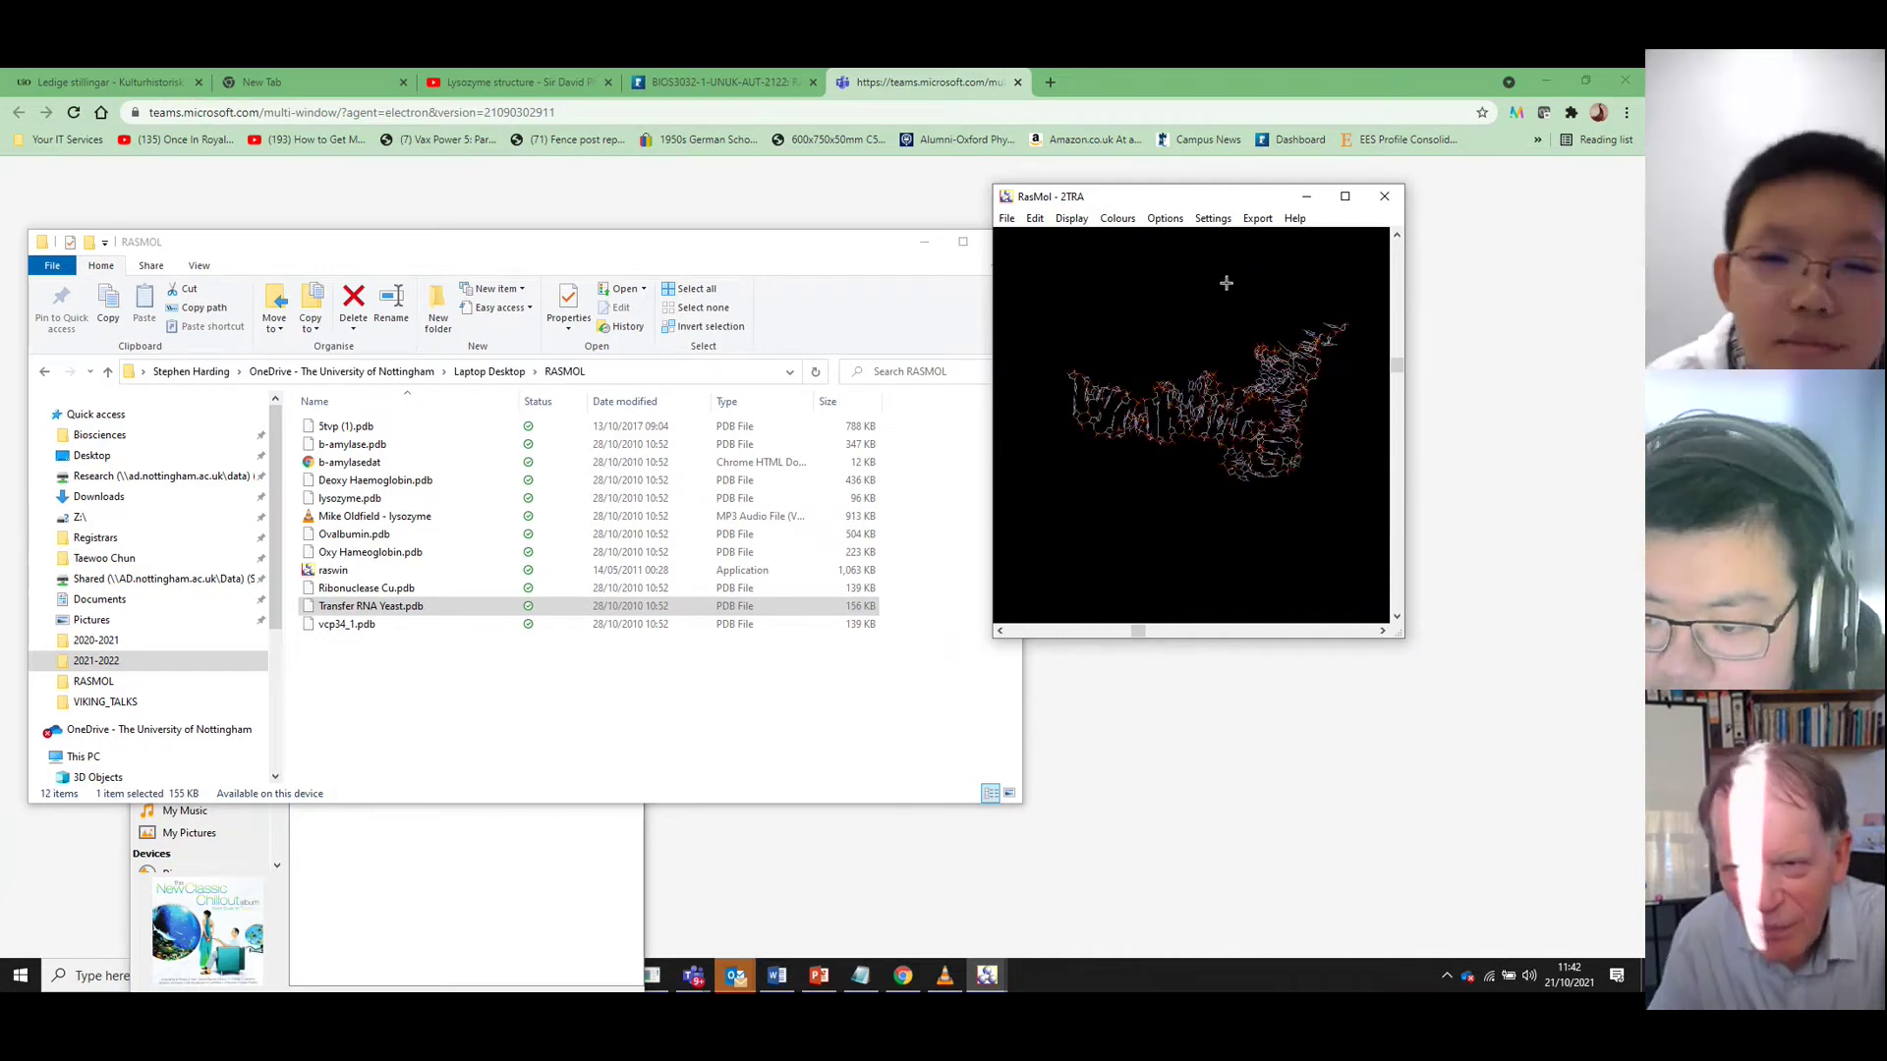
Maximise the RasMol window and rotate the enlarged transfer RNA wireframe to show its L-shaped fold
left_click(1344, 197)
left_click_drag(722, 413, 811, 563)
left_click_drag(612, 553, 863, 352)
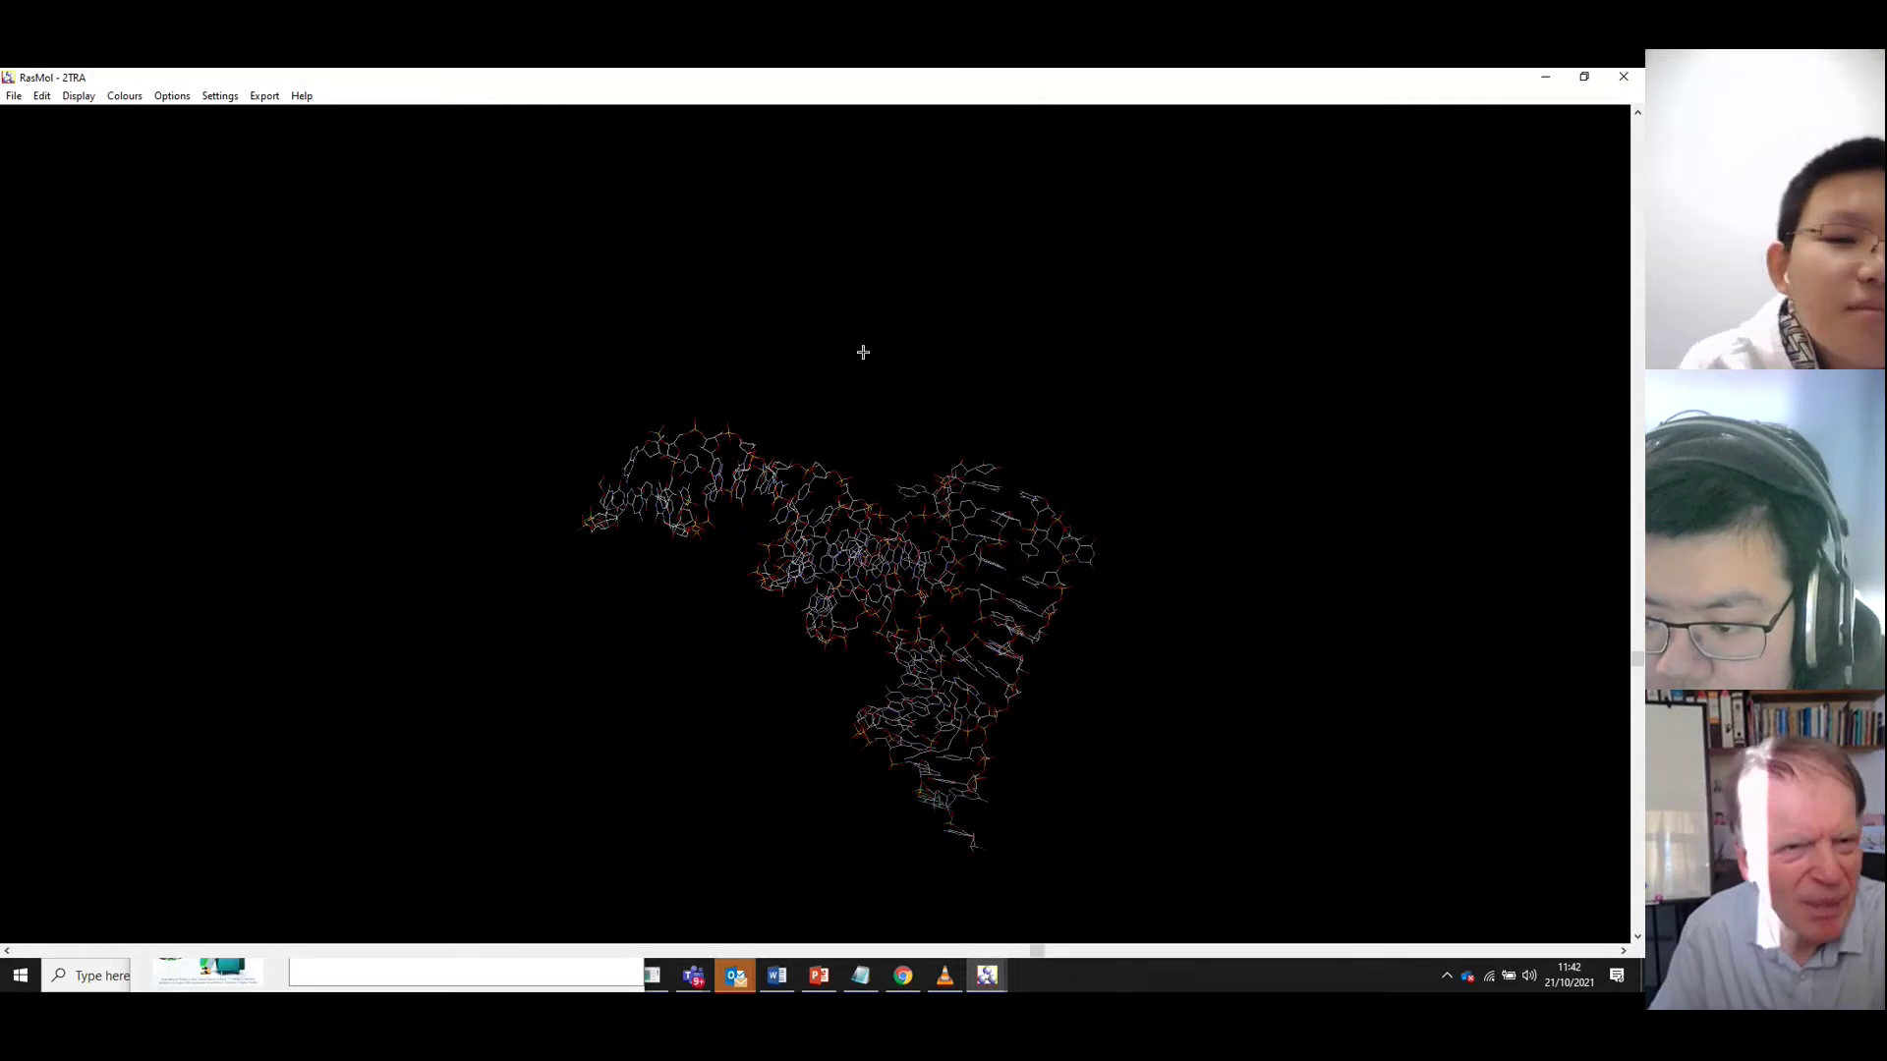
Display the transfer RNA as Strands and rotate it to show the path of its backbone
left_click(80, 95)
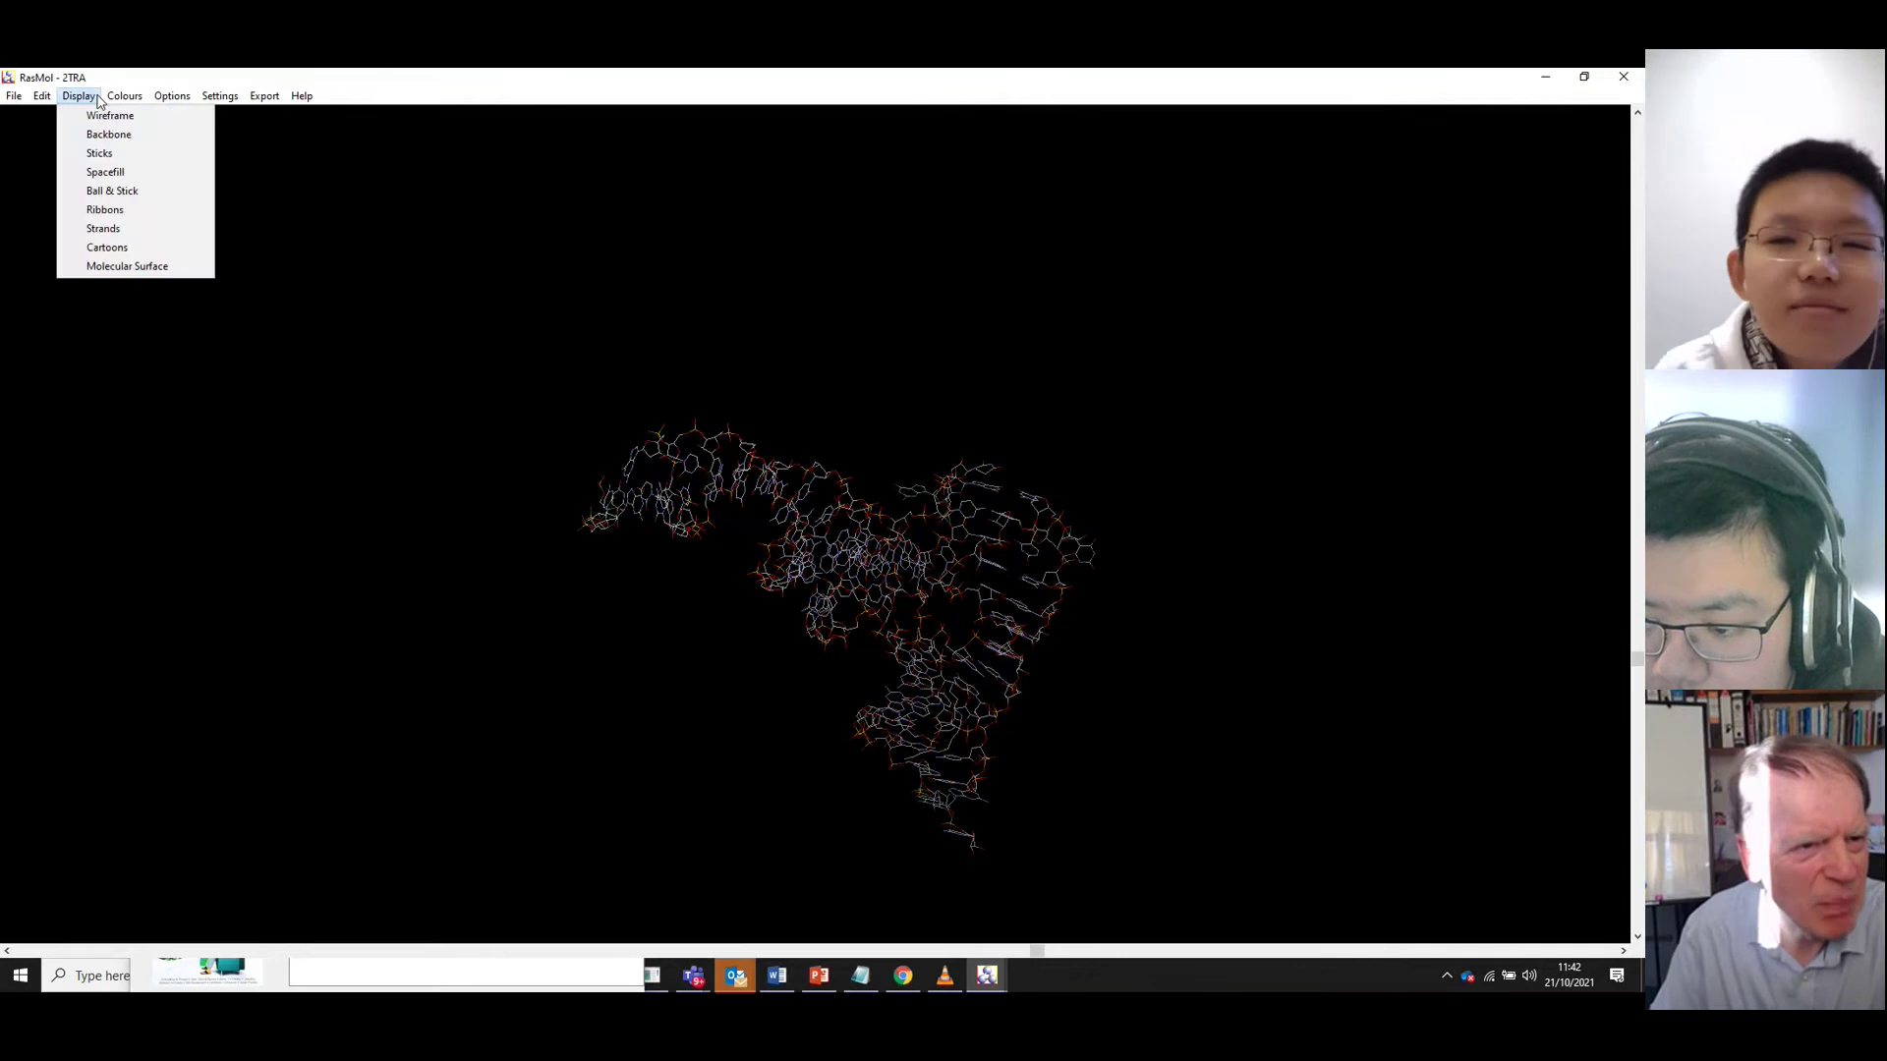
left_click(100, 225)
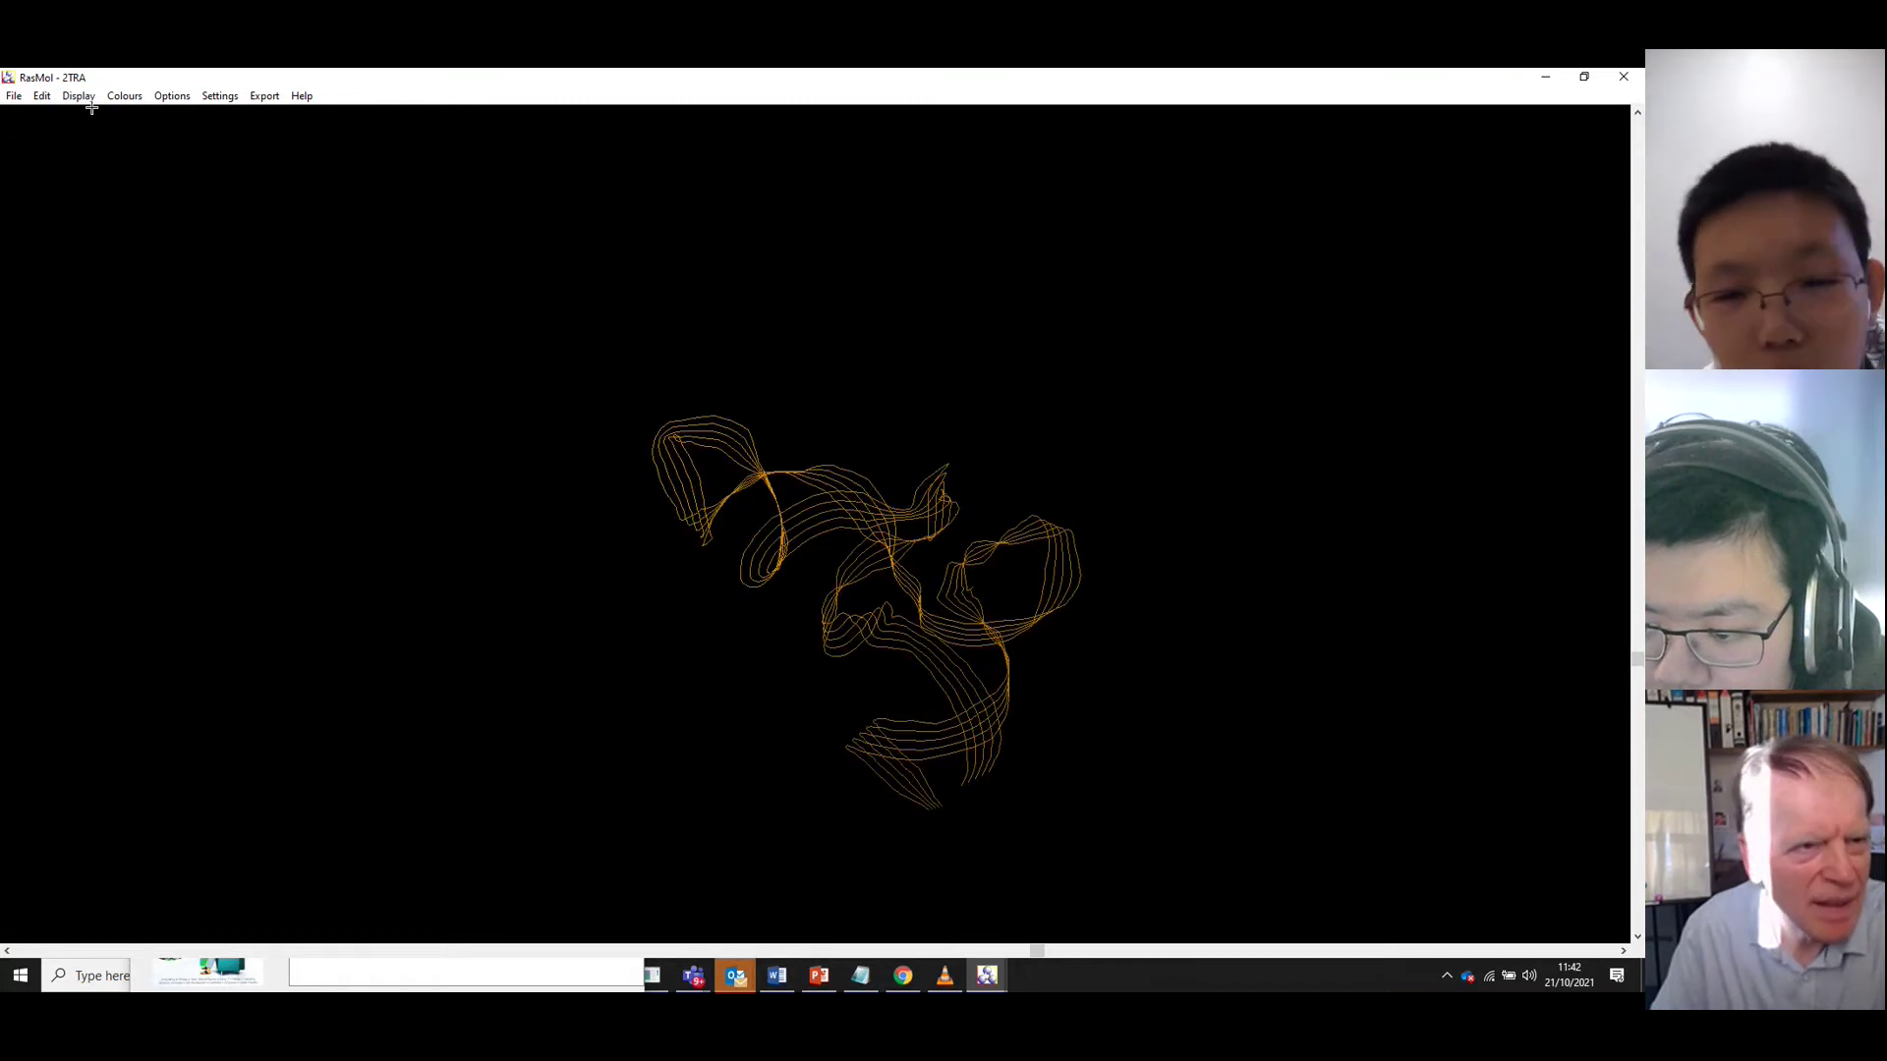
left_click_drag(925, 589, 555, 521)
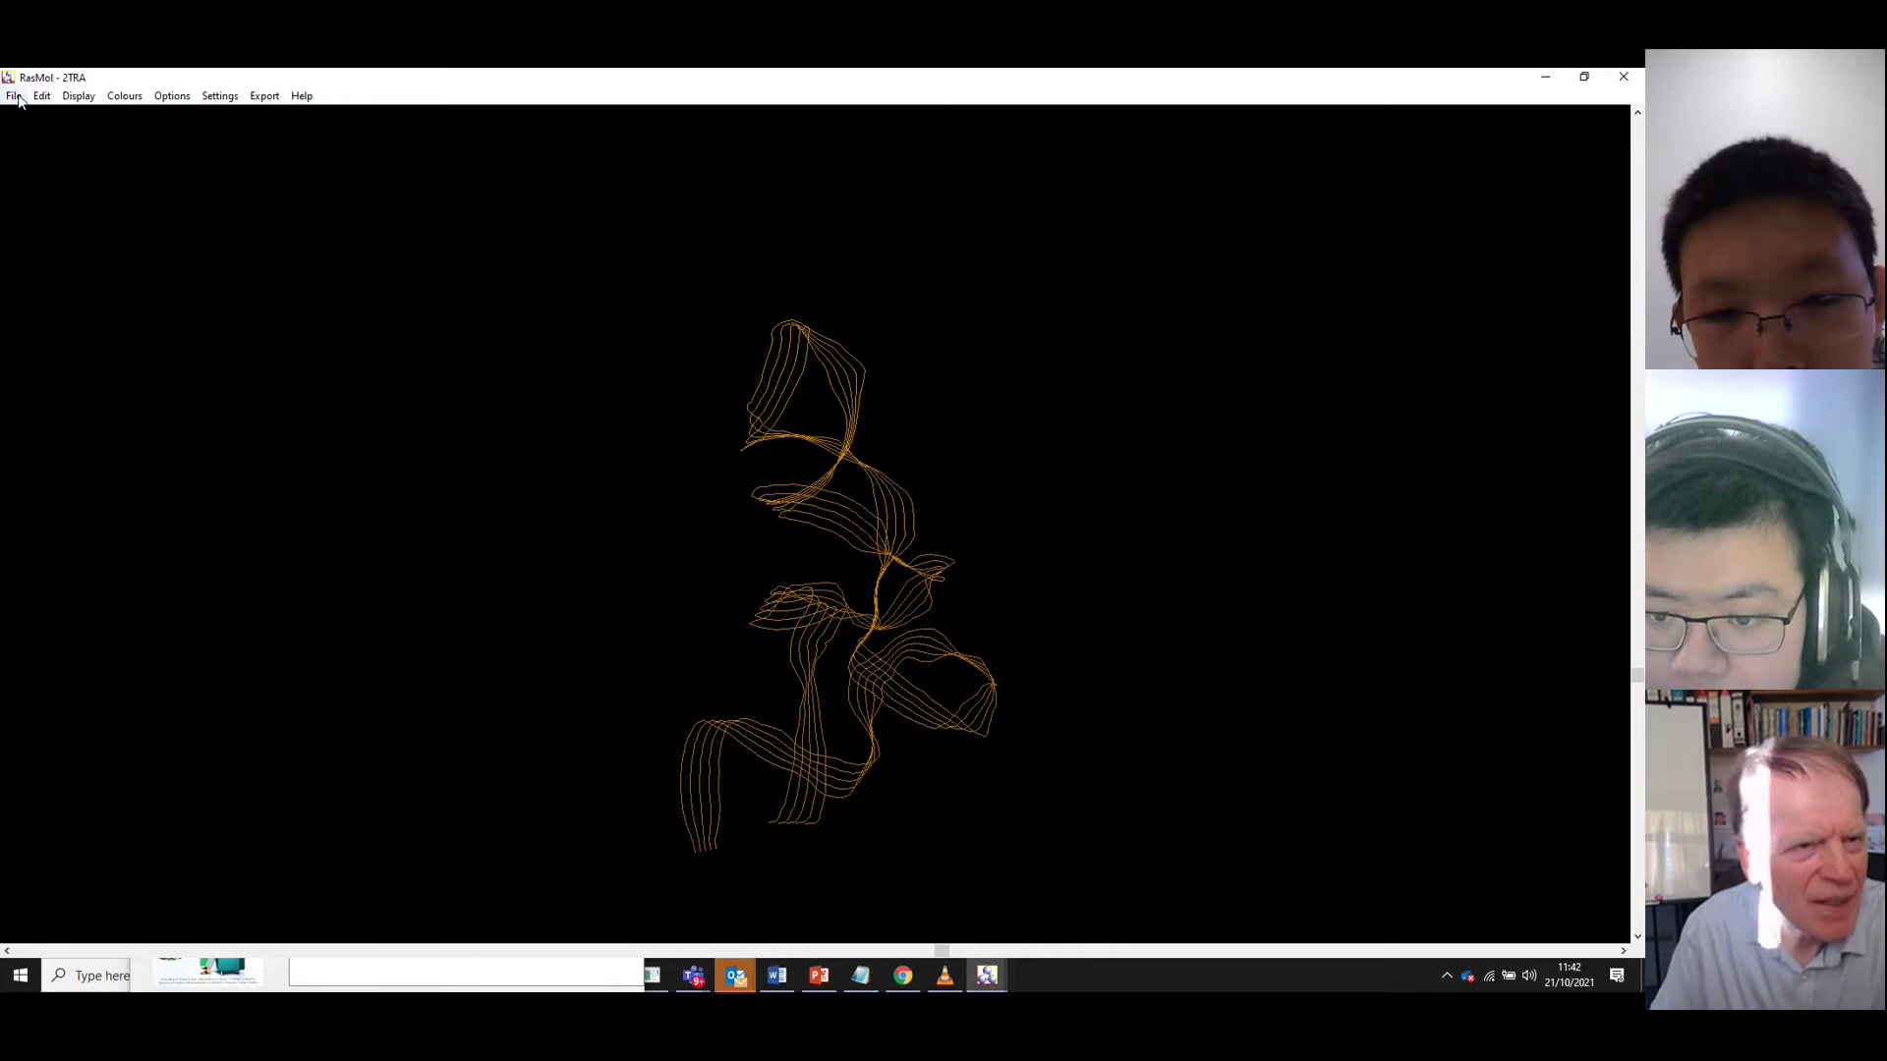
Change the transfer RNA to the Ribbons representation and rotate it to an upright orientation
left_click(69, 96)
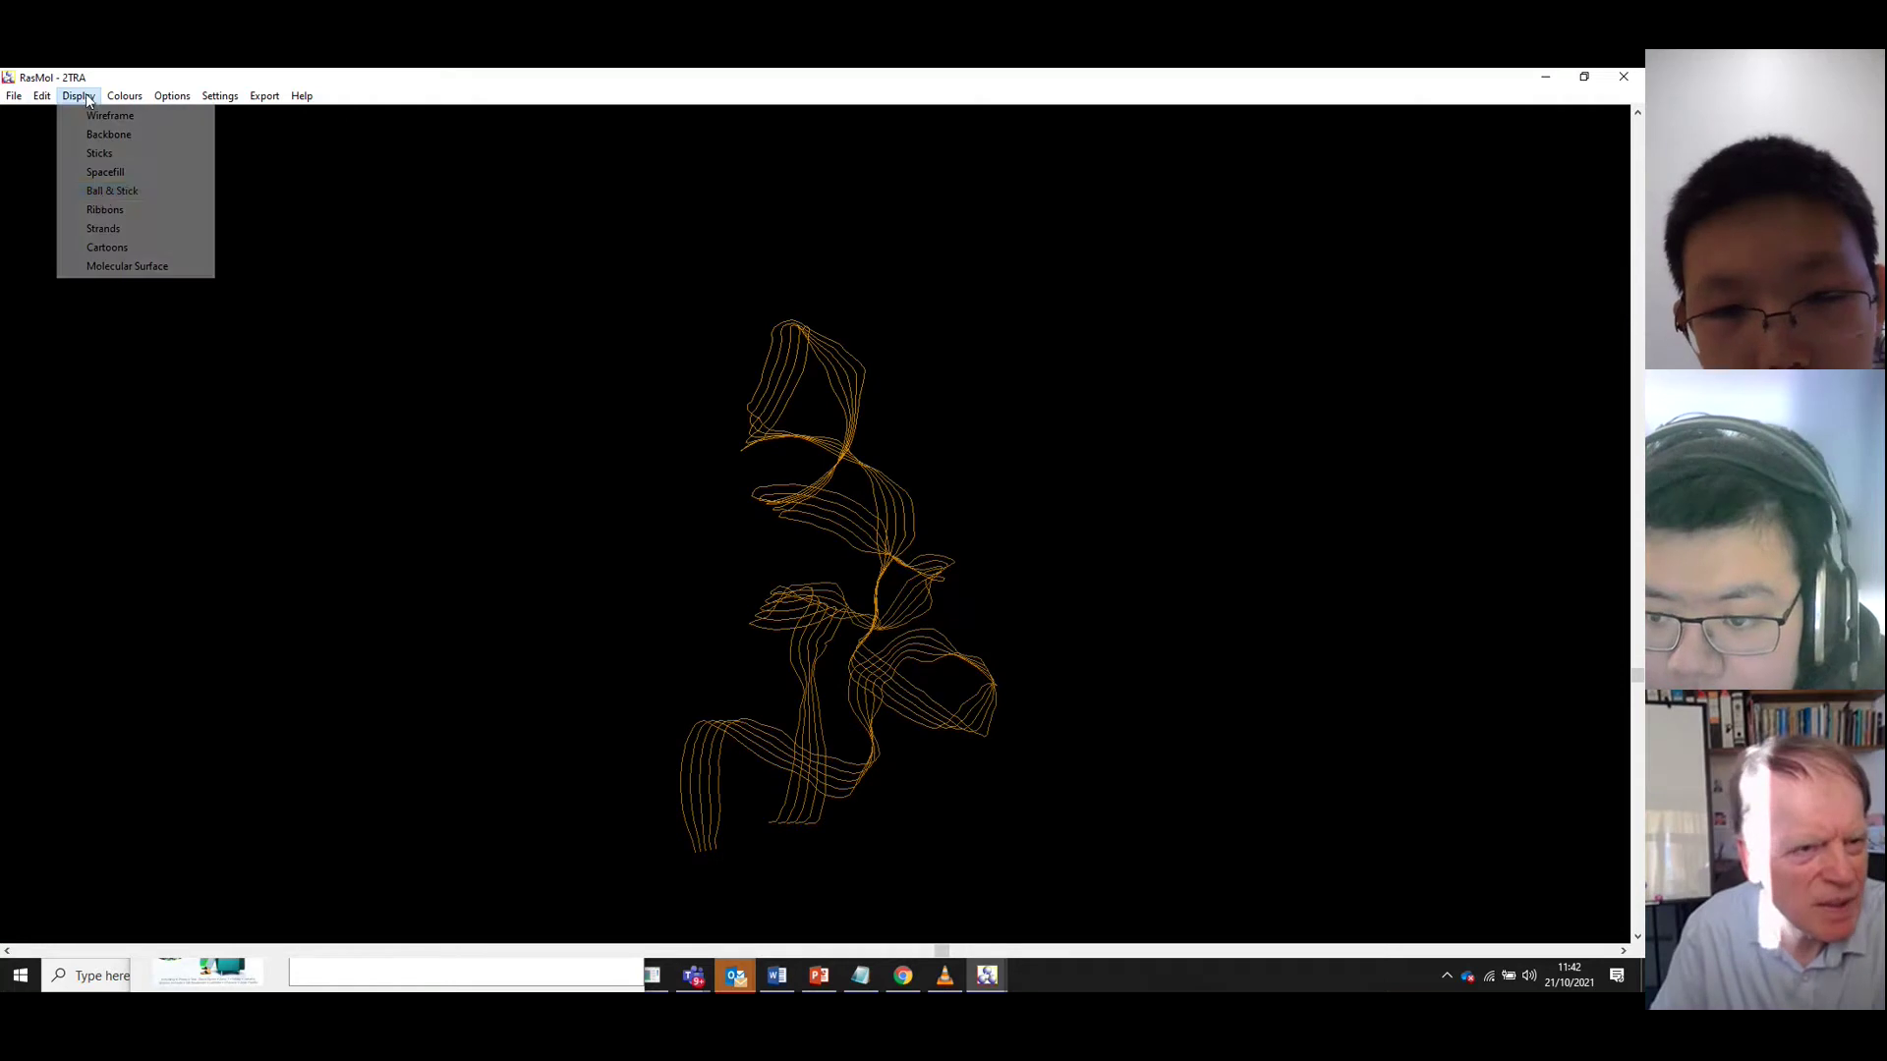
left_click(102, 207)
left_click_drag(697, 584, 508, 201)
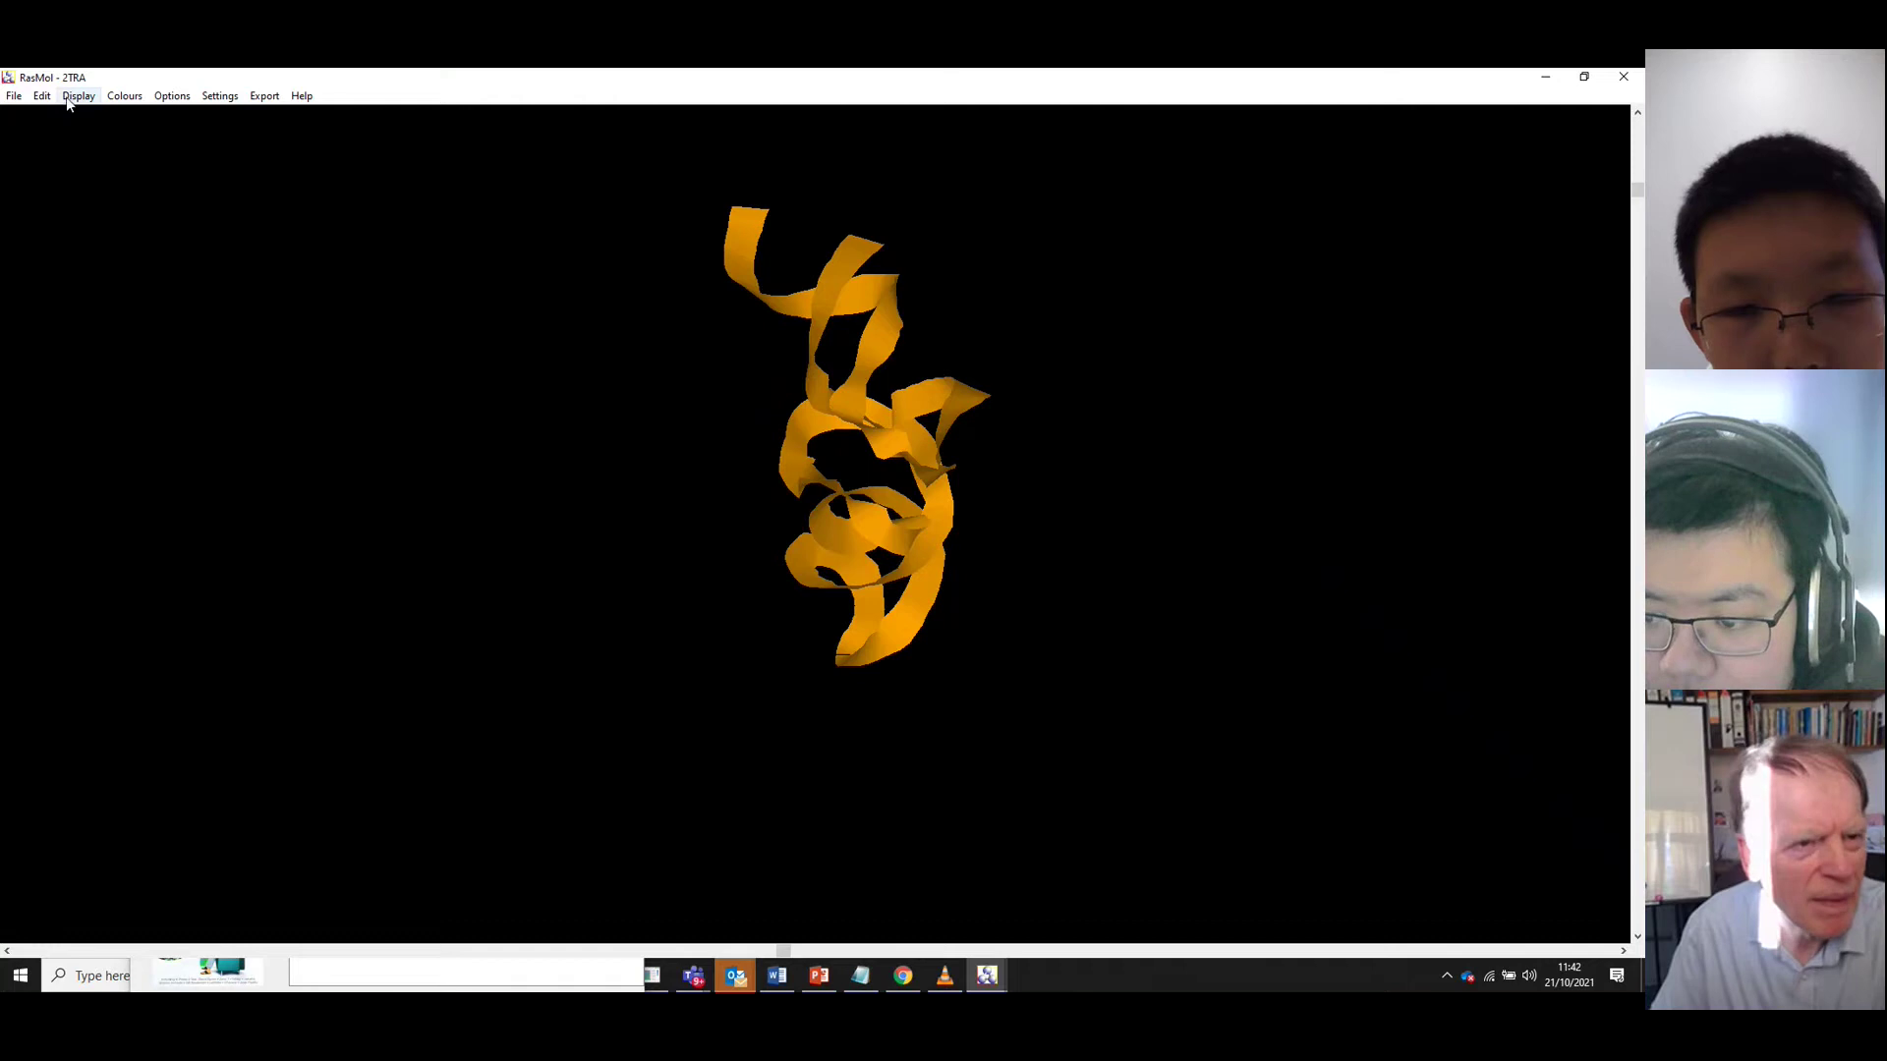
Display the transfer RNA as a Spacefill model and rotate it until it lies lengthwise
left_click(68, 96)
left_click(103, 168)
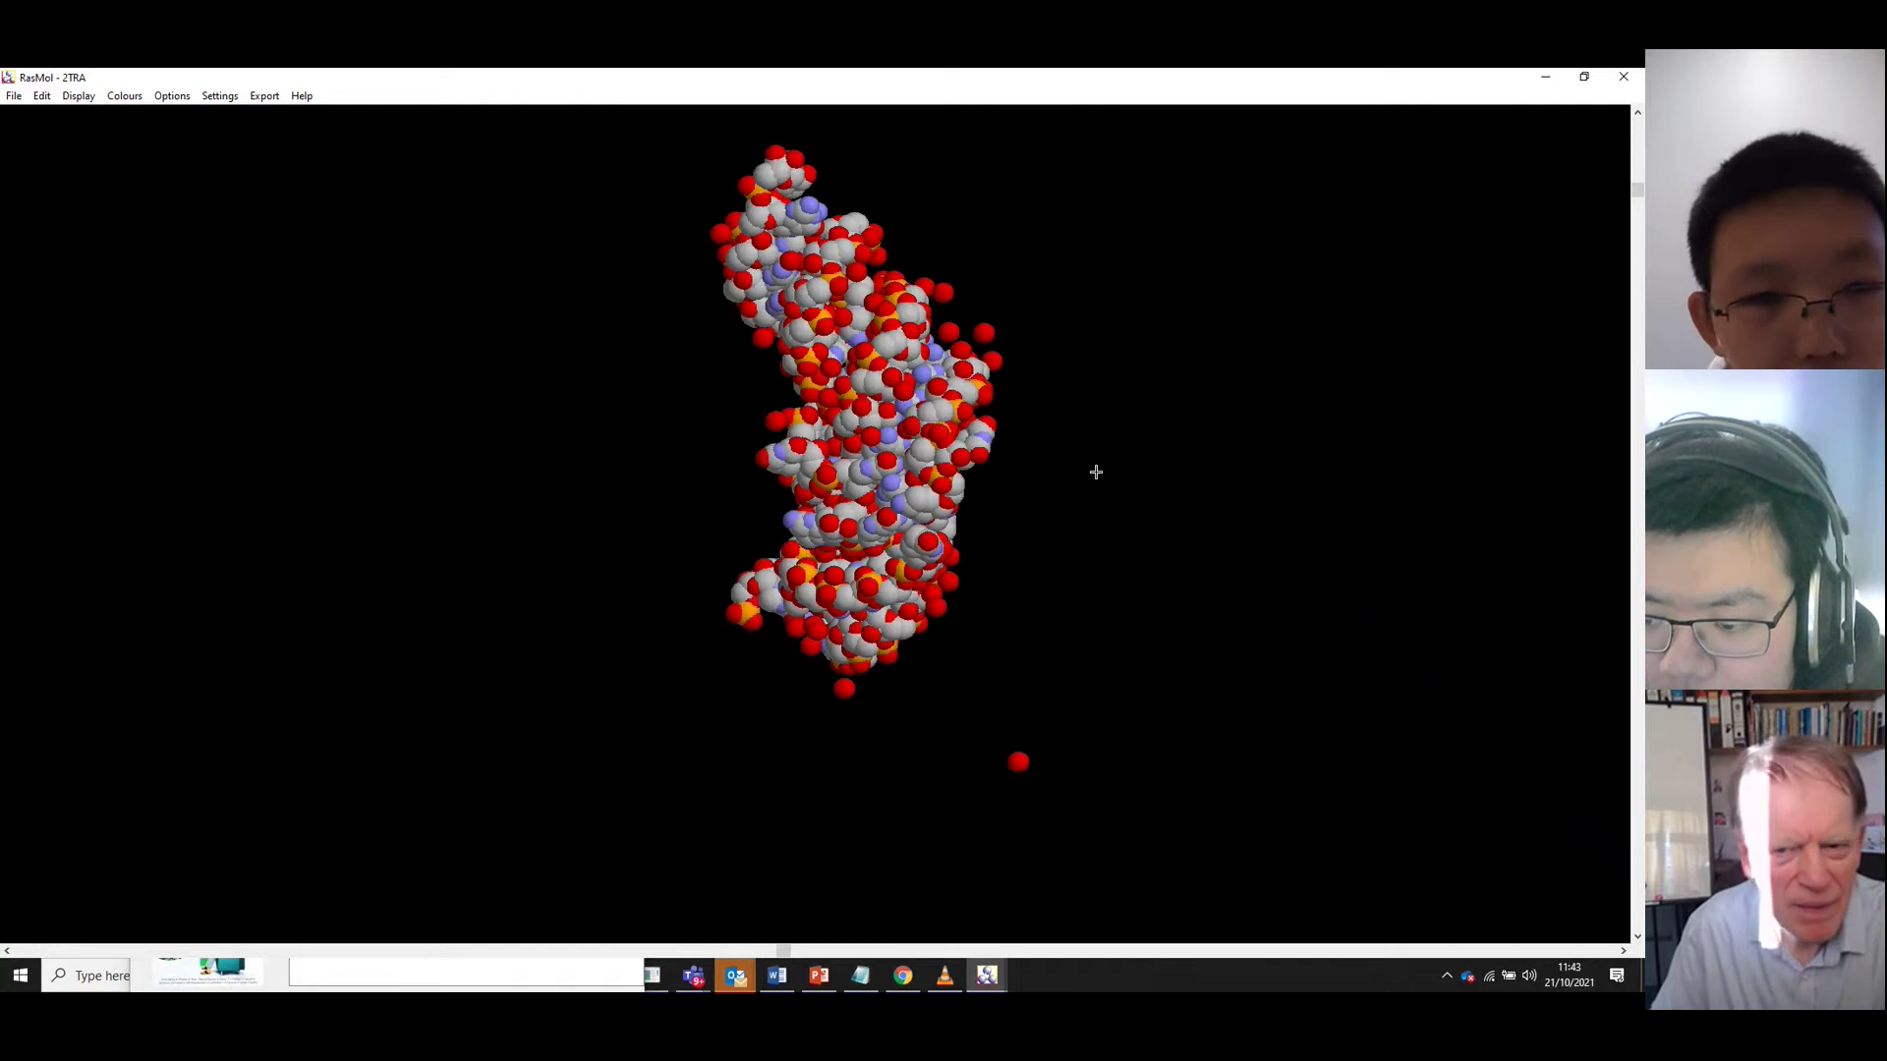
left_click_drag(910, 417, 963, 618)
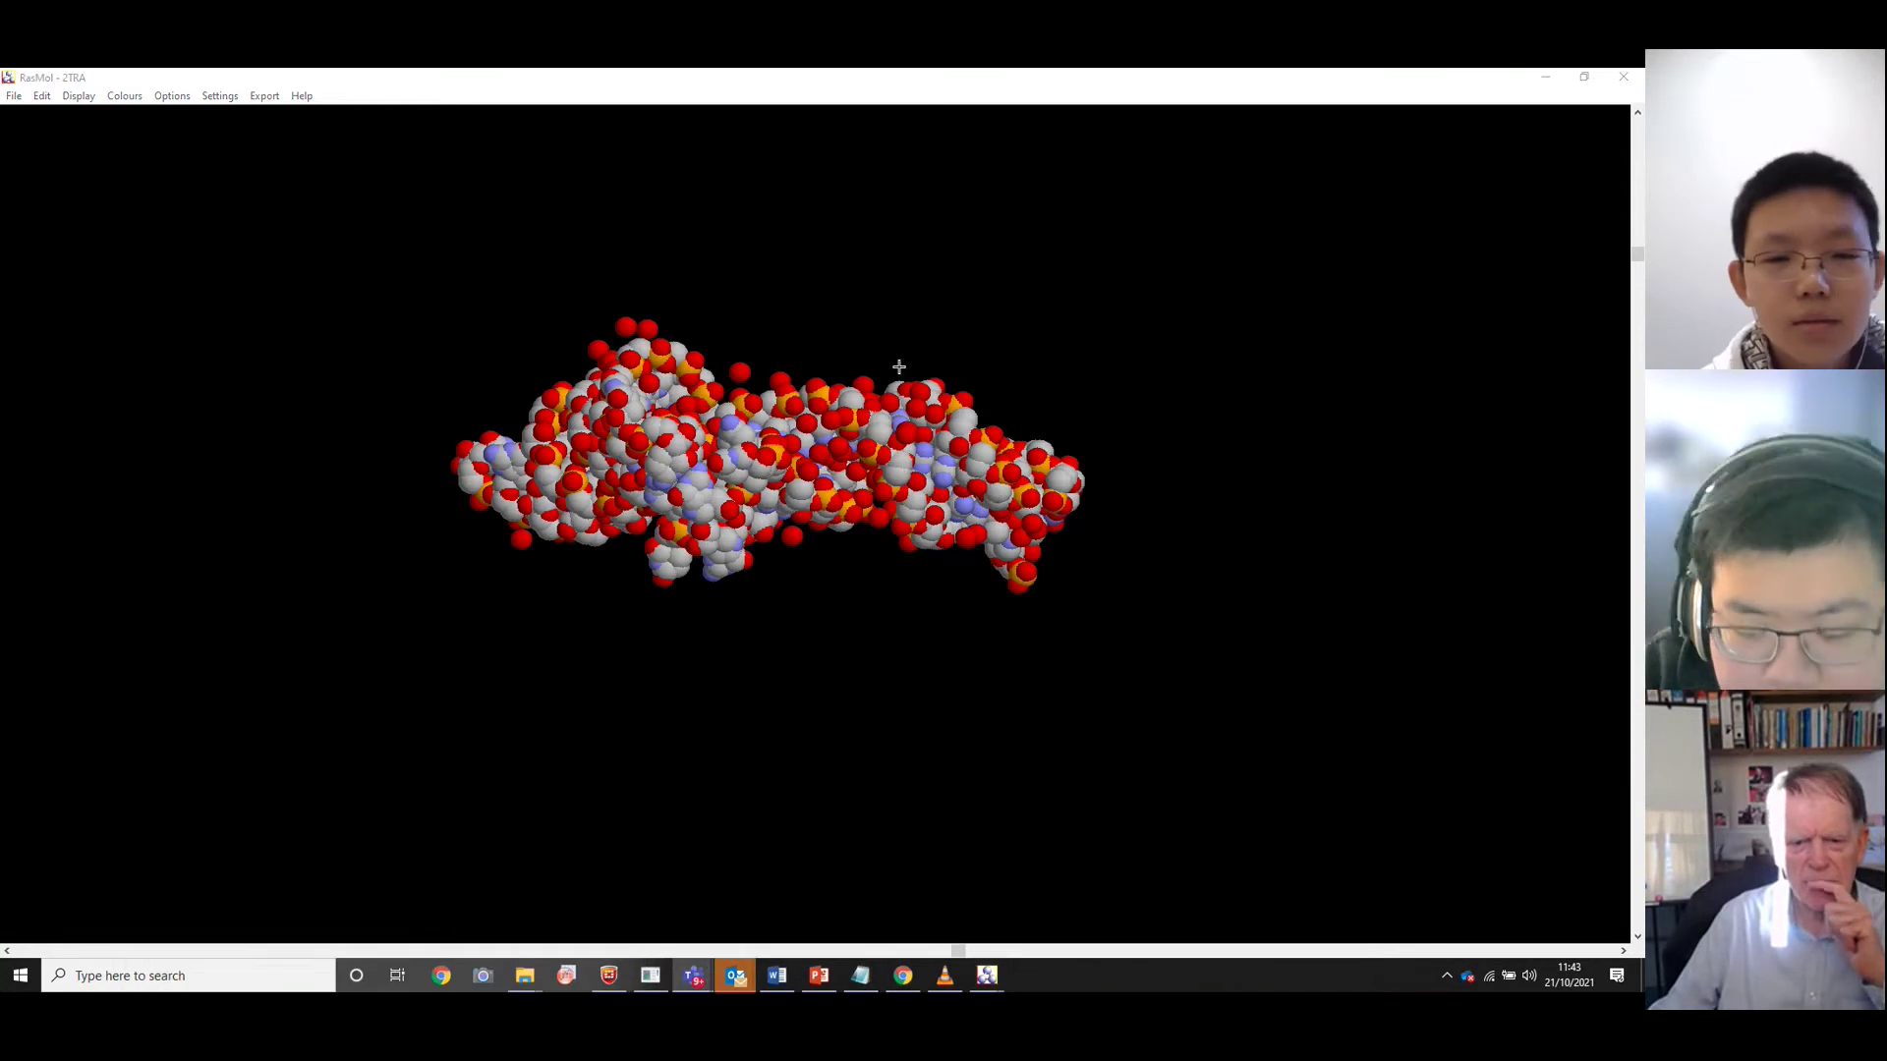
Switch to the BIOS3032 Lectures meeting window in Microsoft Teams
mouse_move(693, 975)
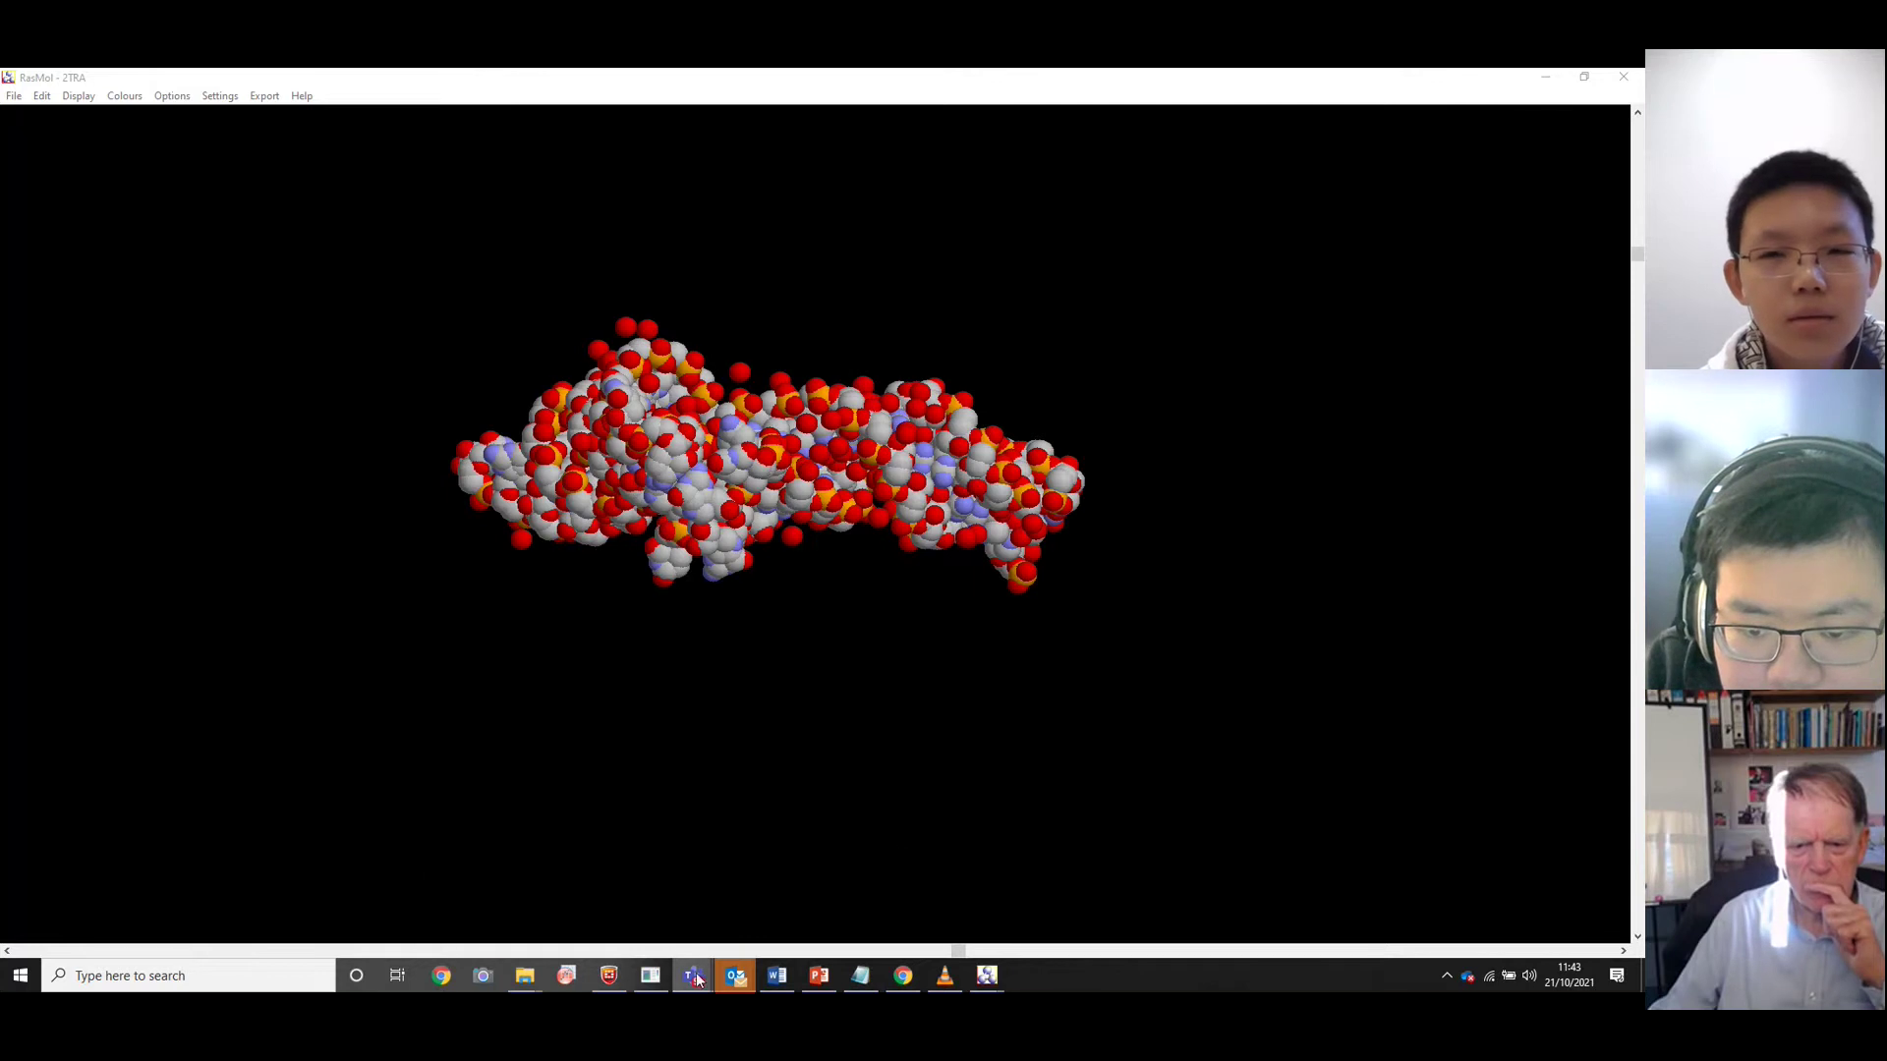
left_click(694, 870)
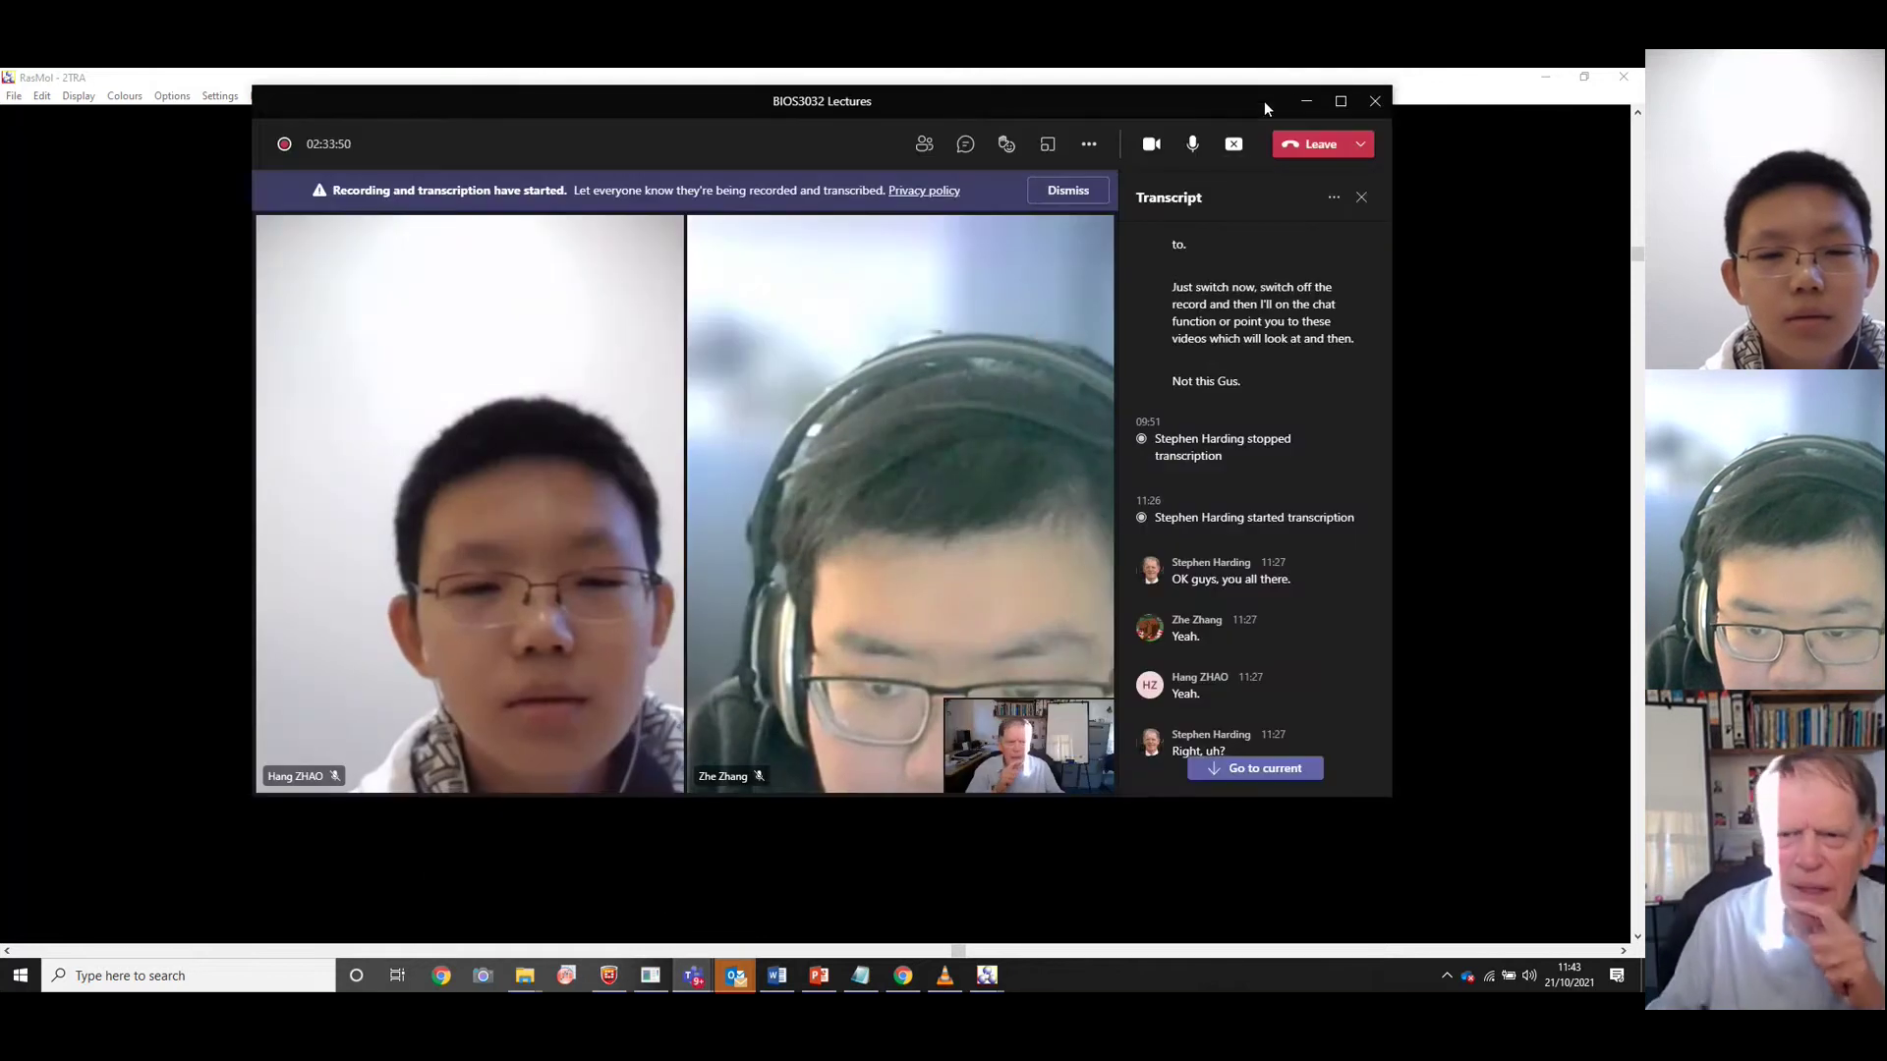